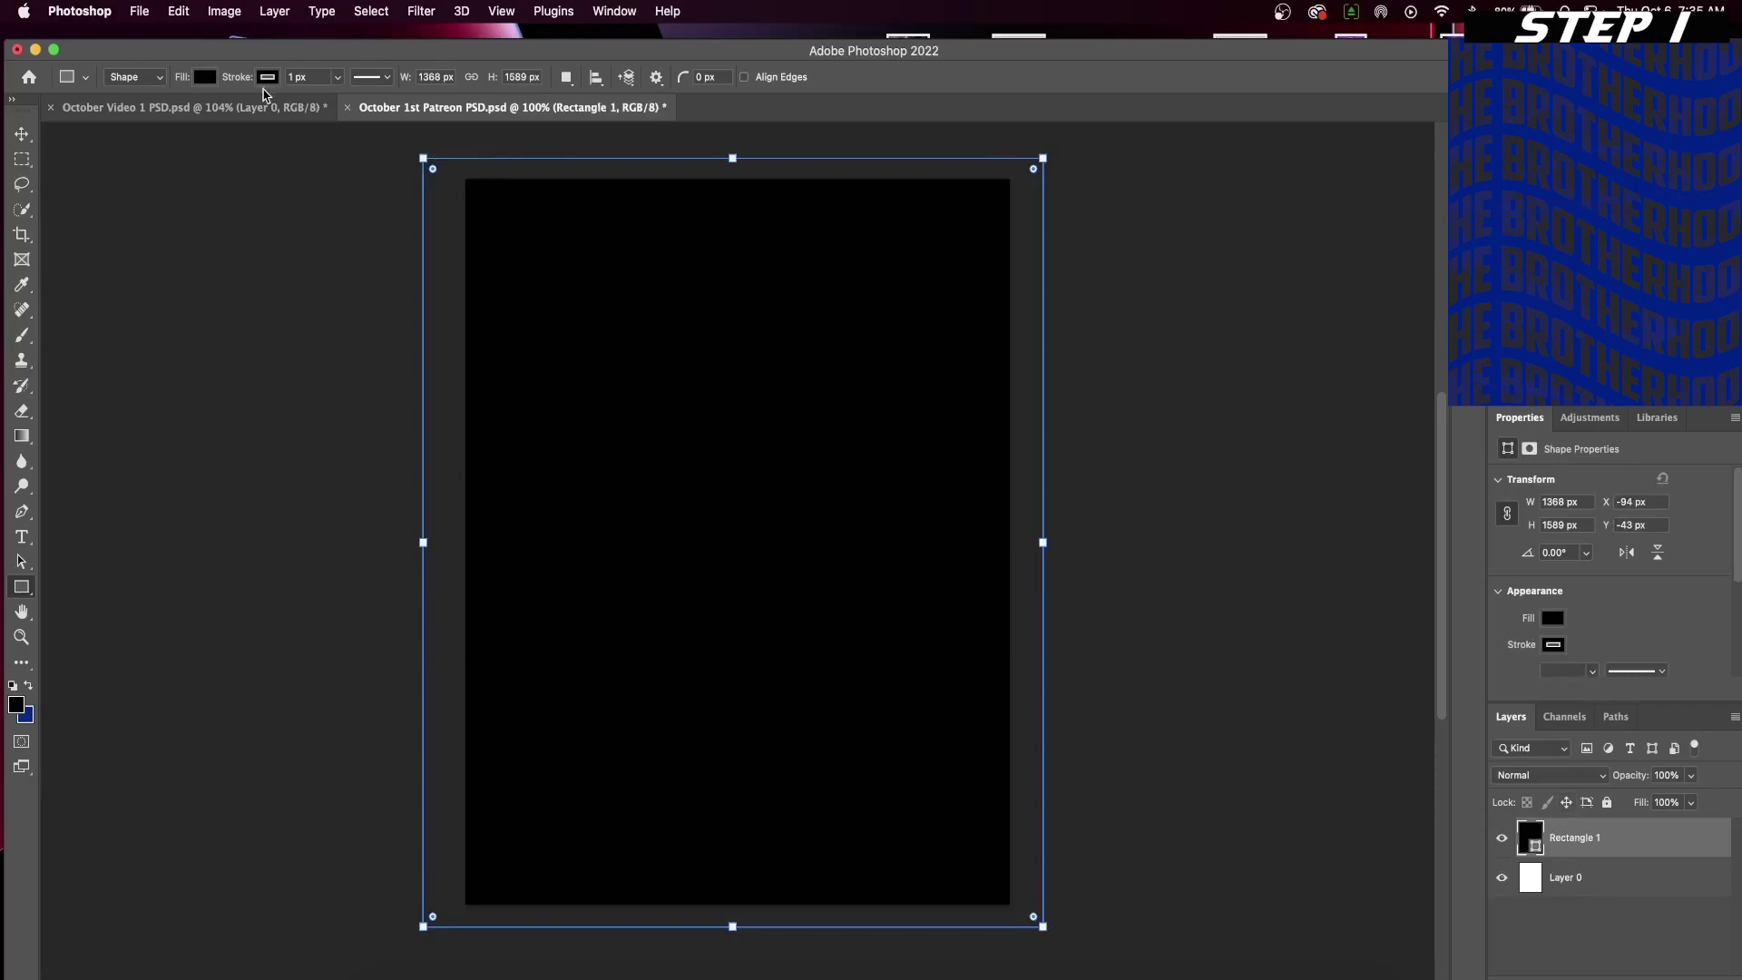
- Change the fill of the large background rectangle to the royal blue from the recently used colours
left_click(205, 78)
left_click(317, 115)
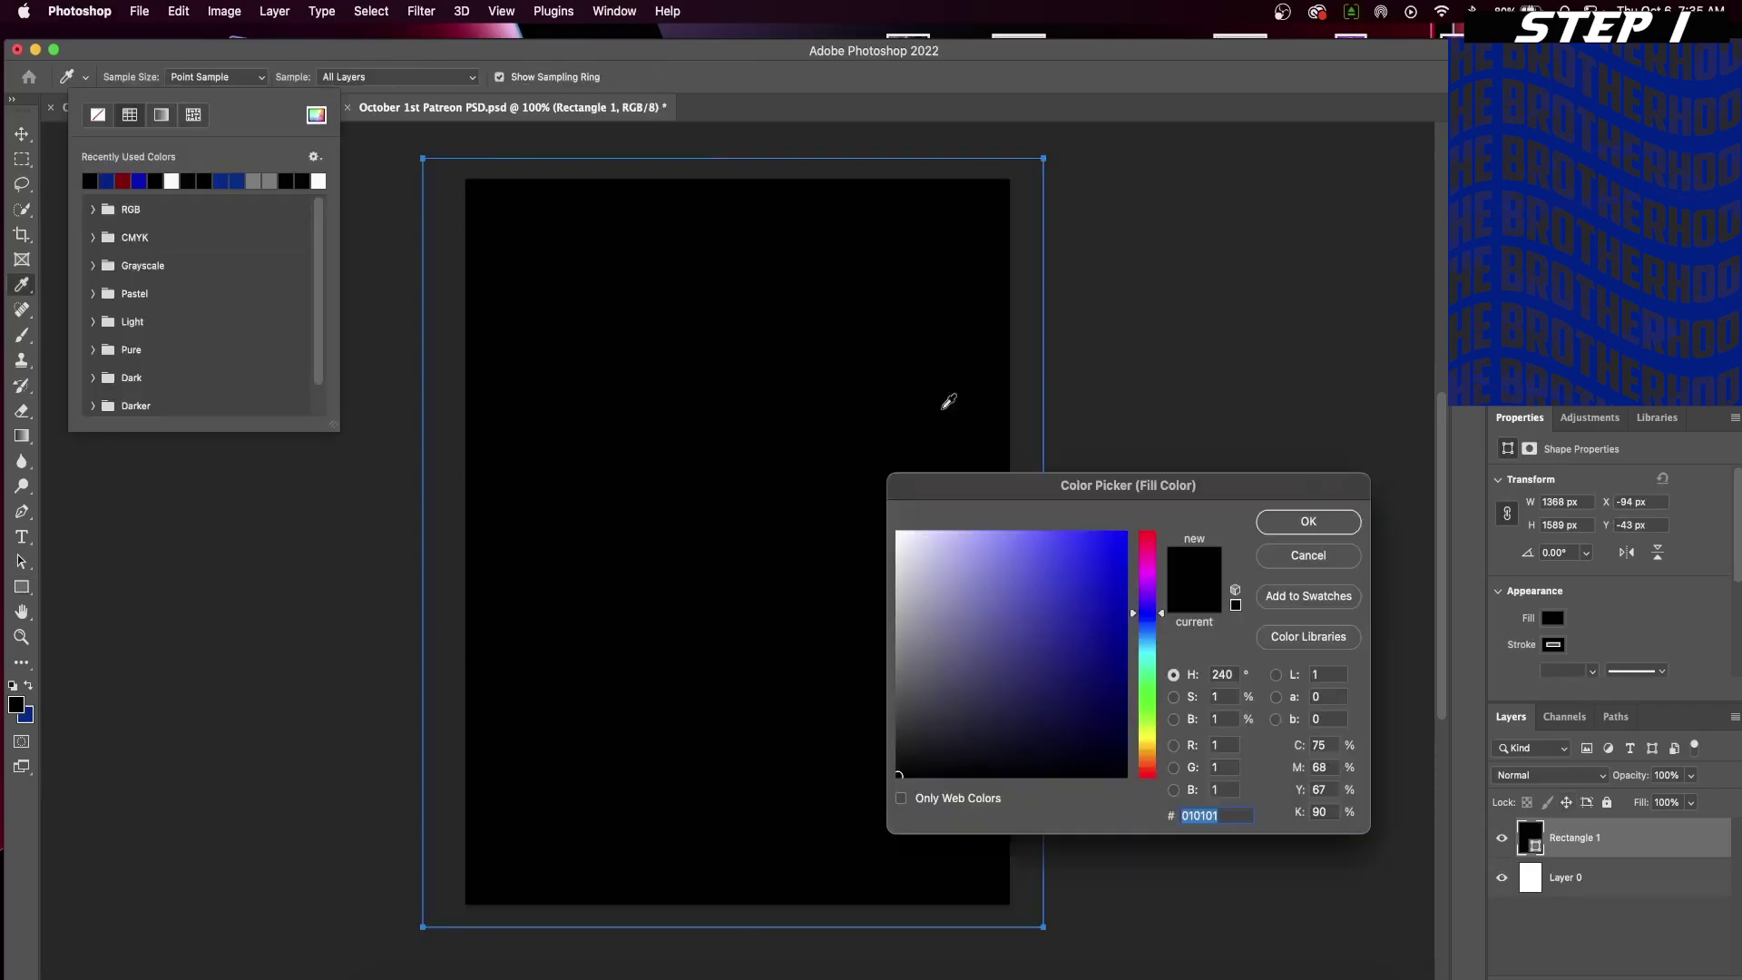
mouse_move(1103, 690)
left_mouse_down()
mouse_move(1111, 654)
mouse_move(1124, 668)
left_mouse_up()
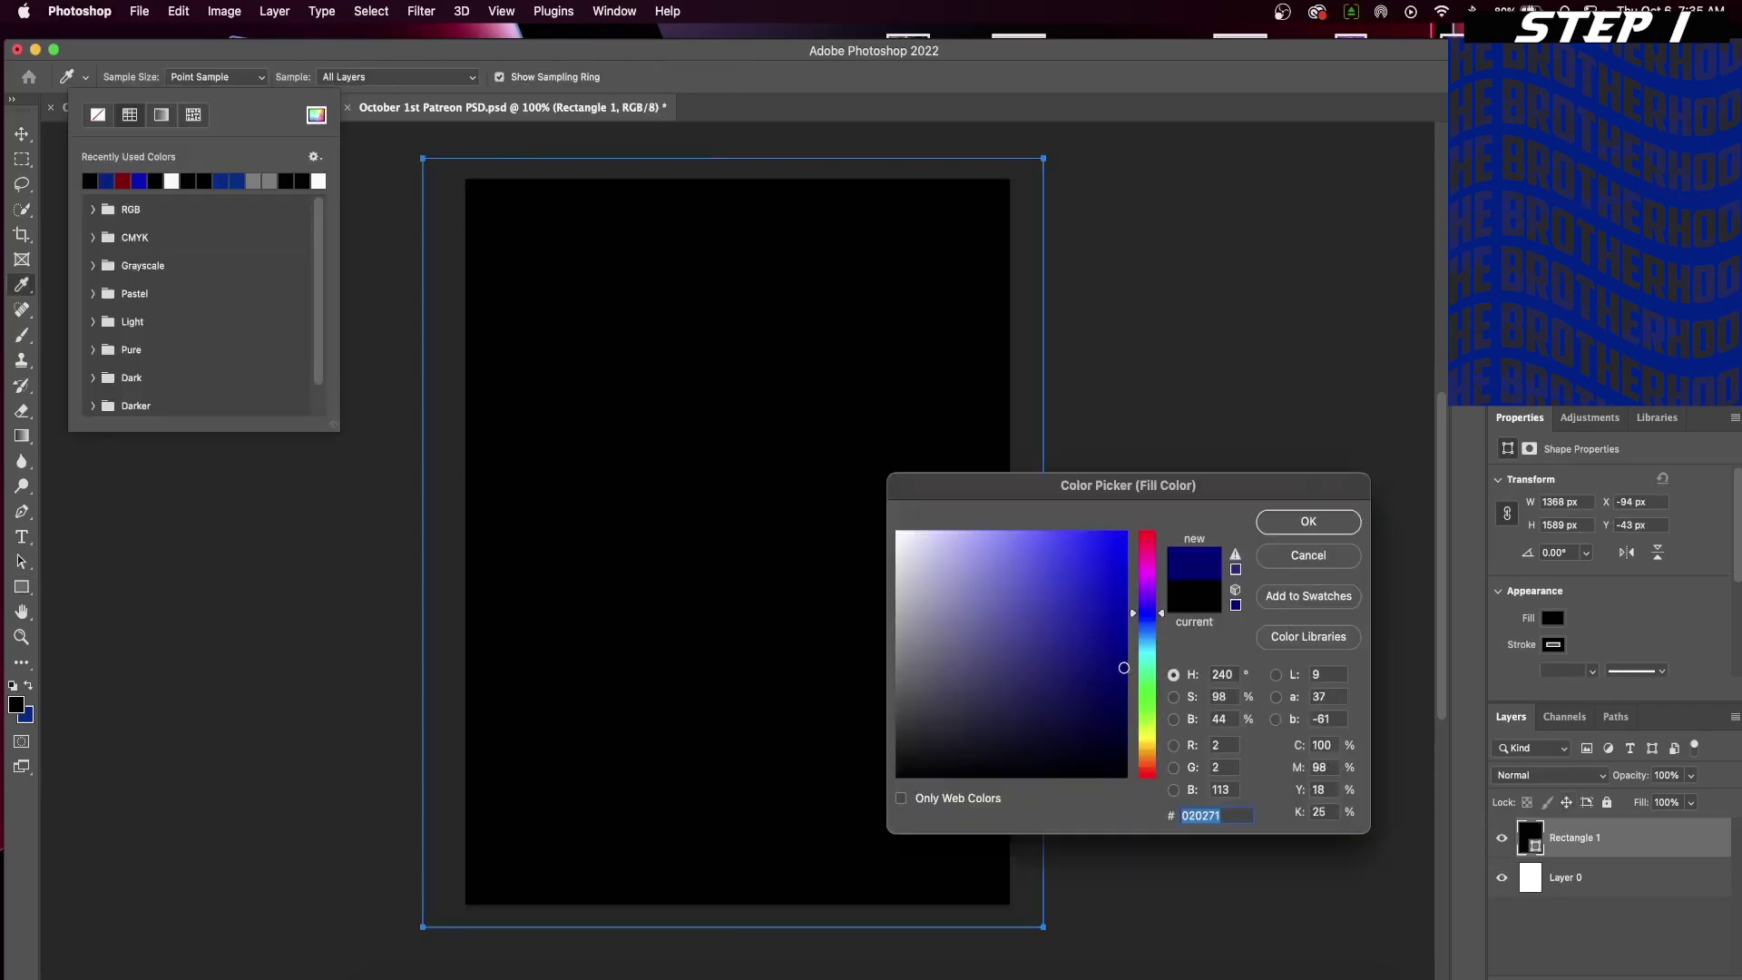
left_click(1288, 522)
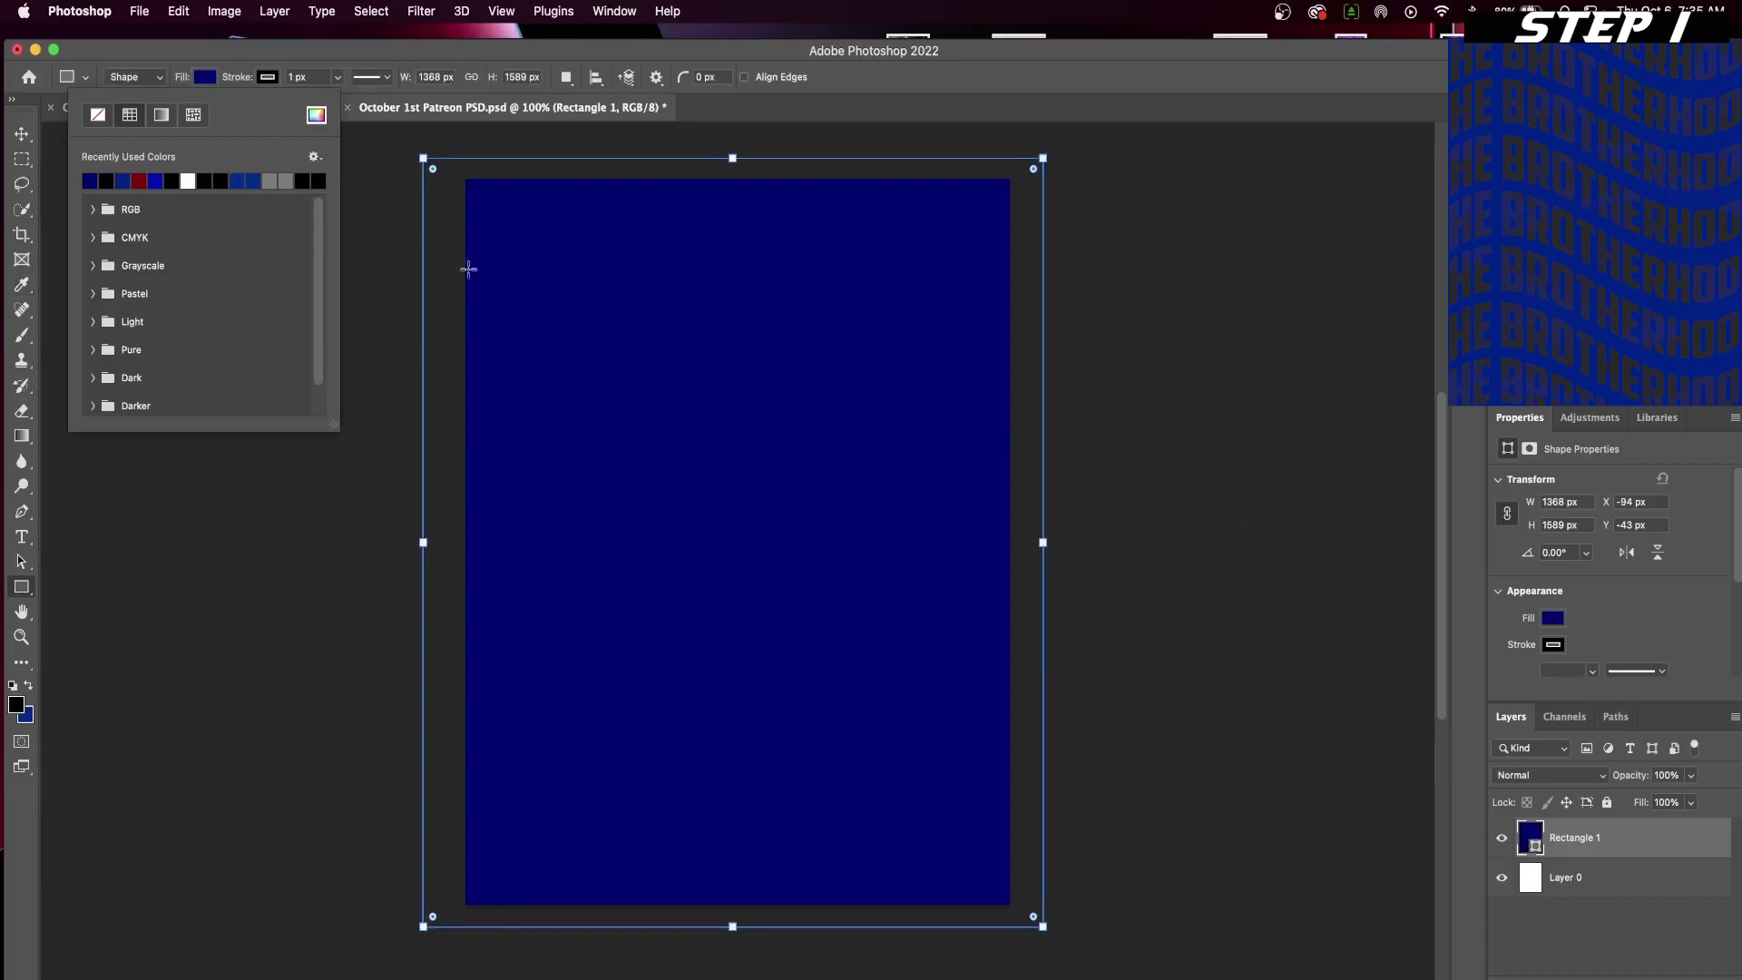
left_click(130, 179)
left_click(219, 76)
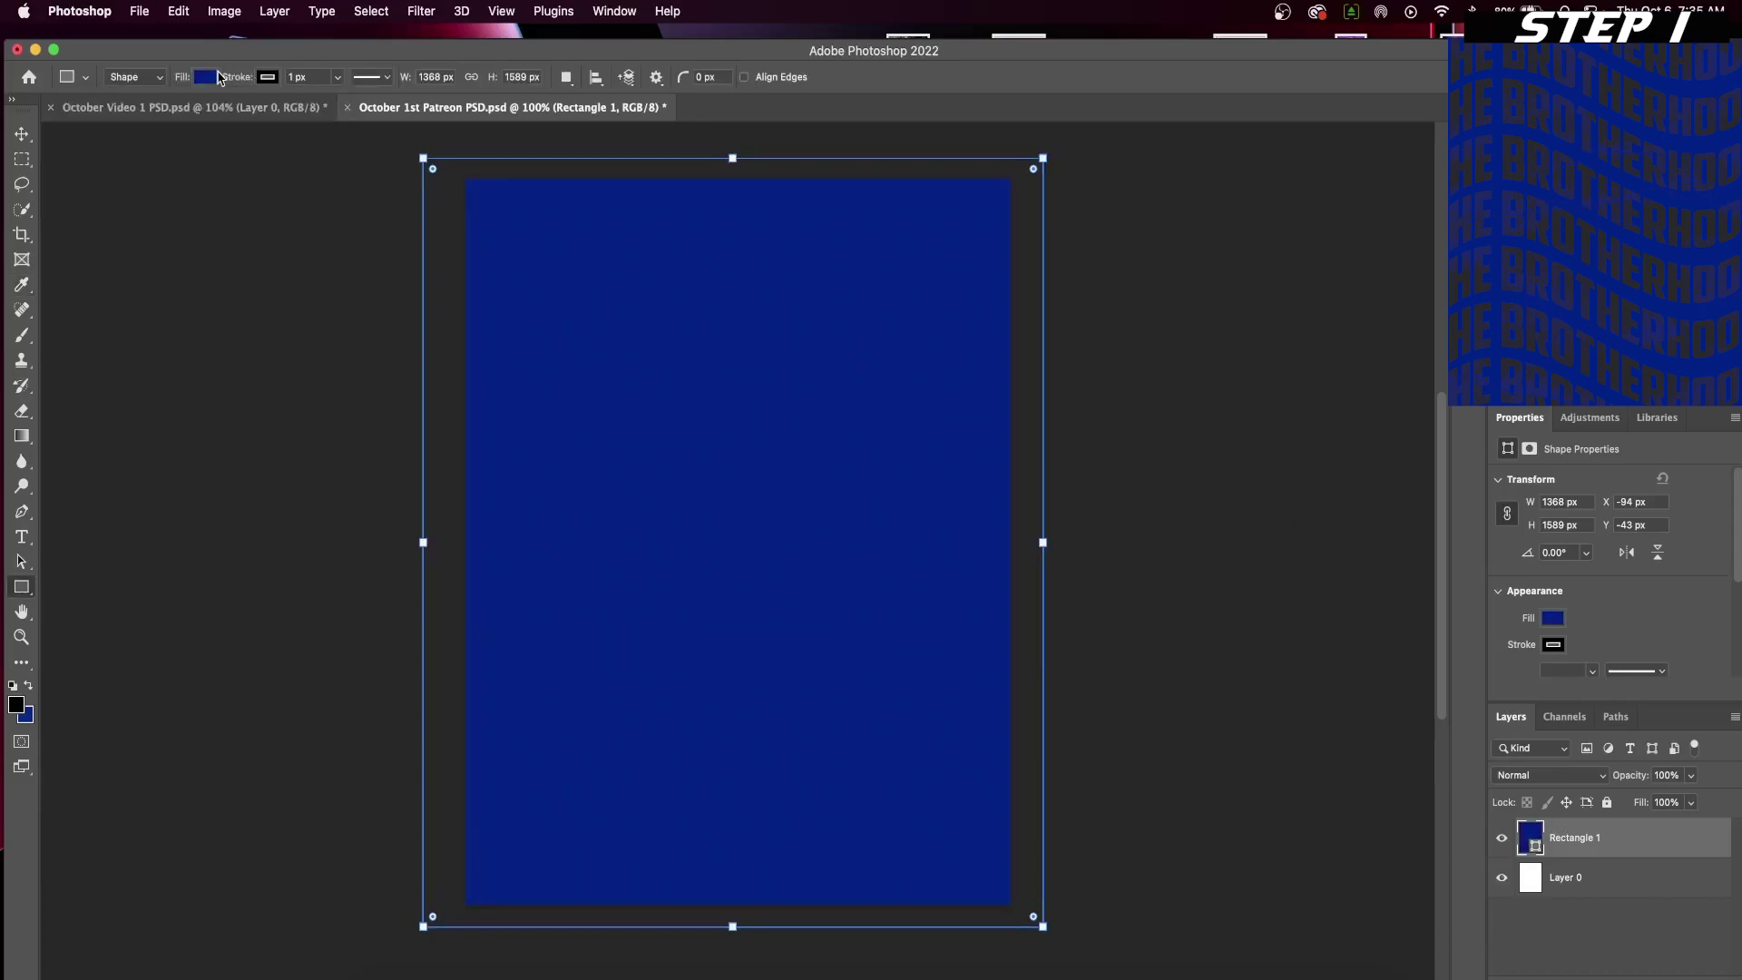
- Add white text reading "The Brotherhood" above the blue rectangle and position it in the upper part of the poster
left_click(1654, 876)
left_click(1629, 838)
left_click(36, 538)
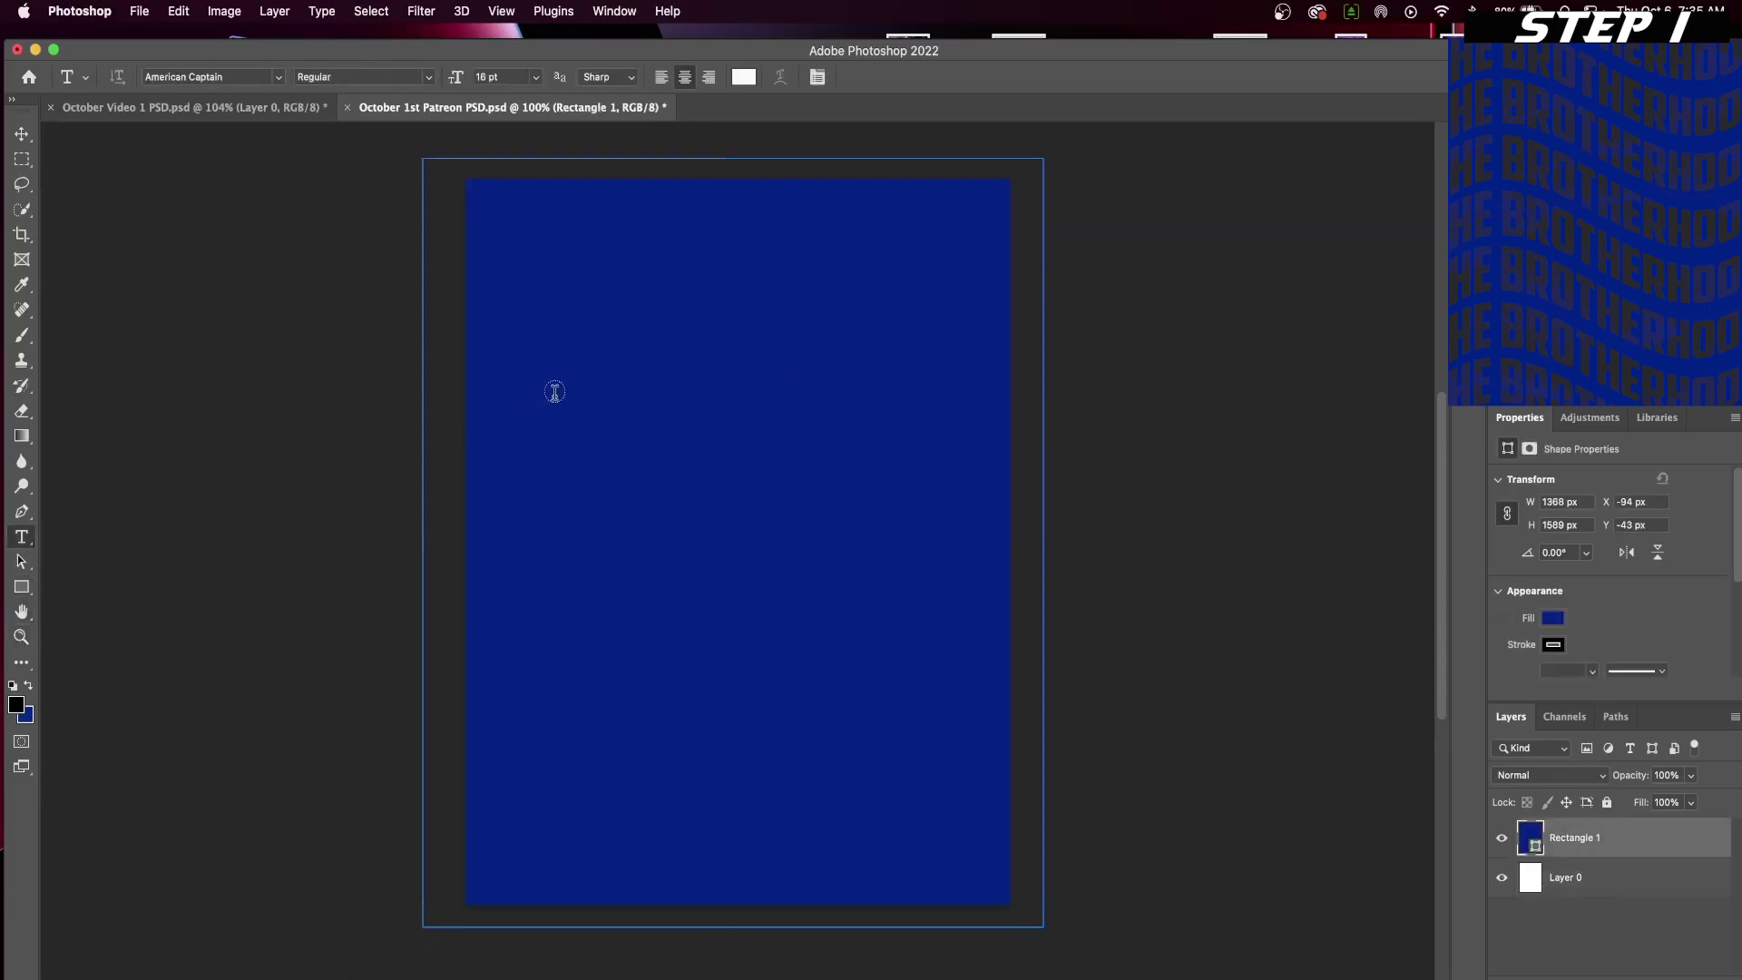
left_click(618, 380)
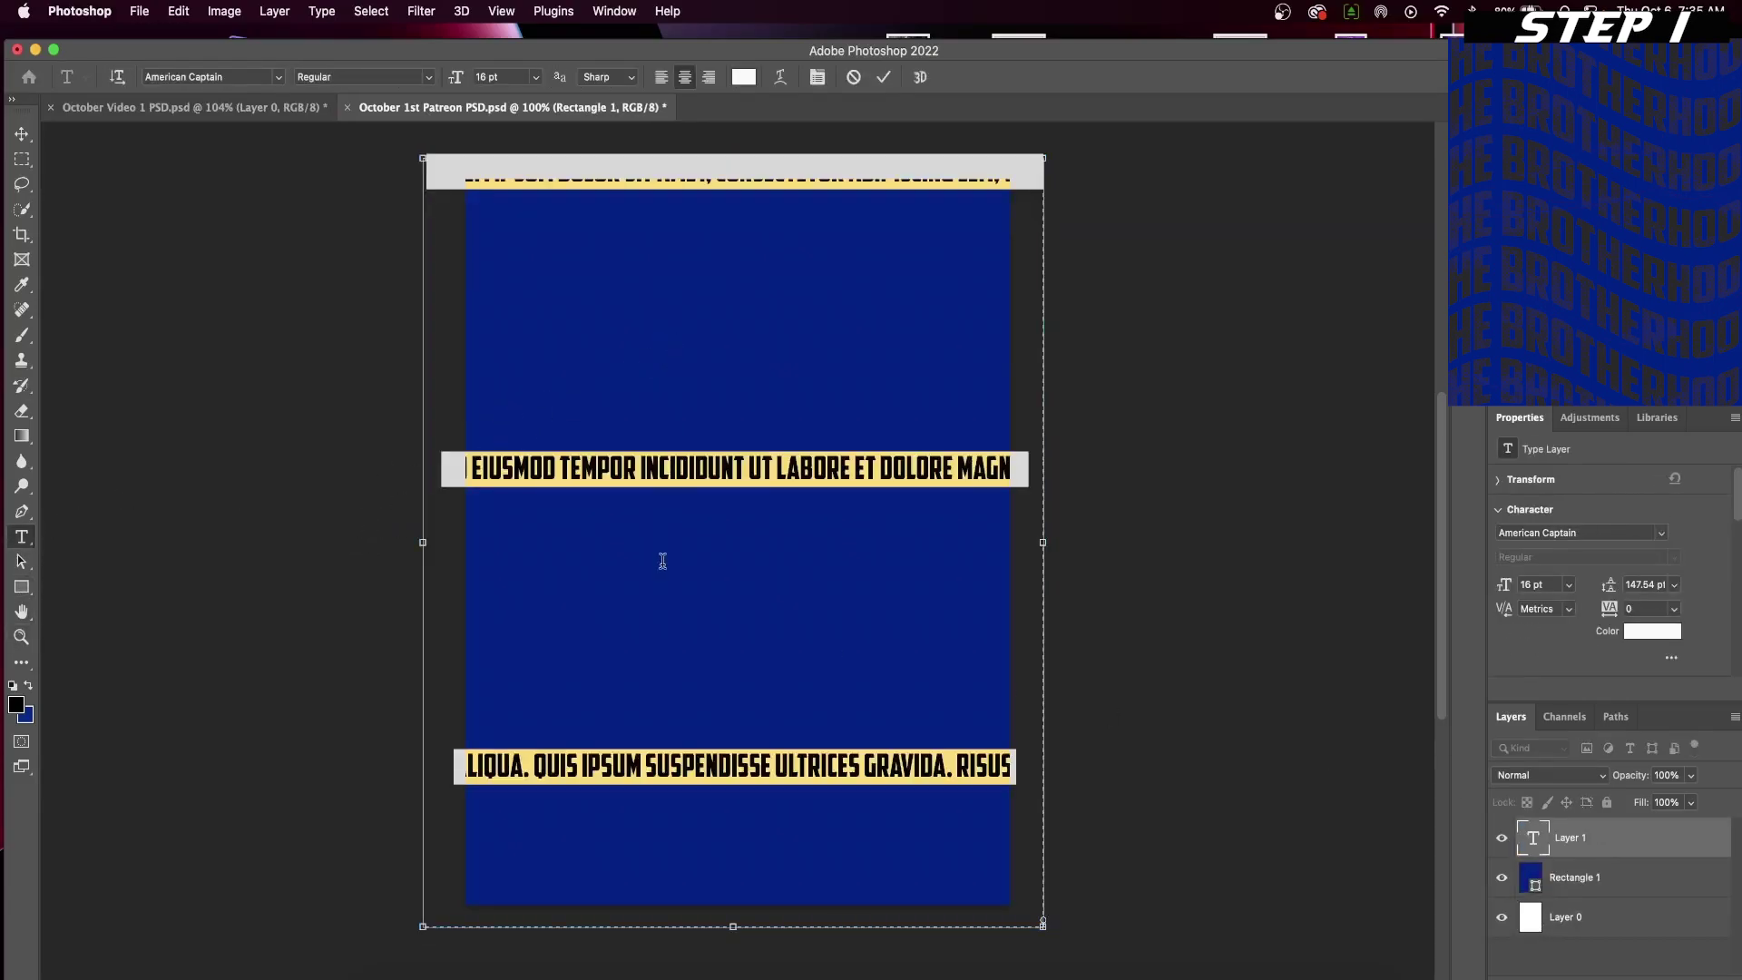
type("The Brothehood")
key("super+Return")
left_click_drag(295, 297, 280, 408)
left_click(753, 283)
type("r")
left_click(903, 293)
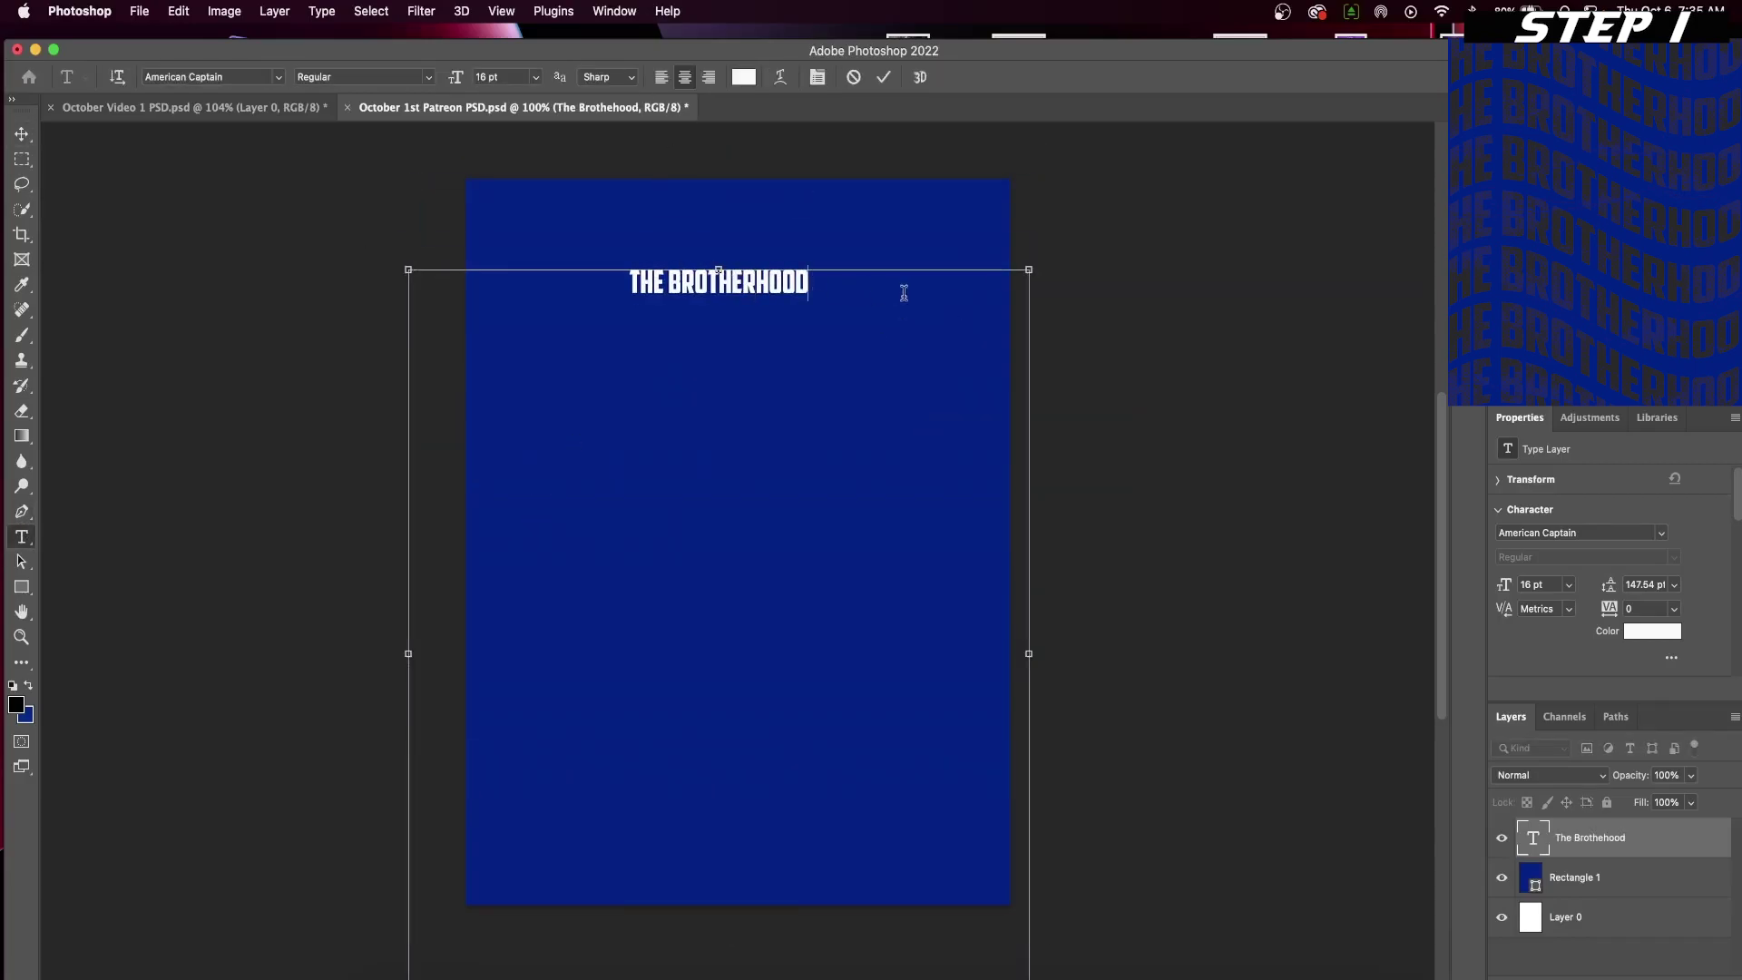
- Enlarge the text to about 44 pt on a single line and centre it across the top of the poster
left_click_drag(806, 281, 537, 297)
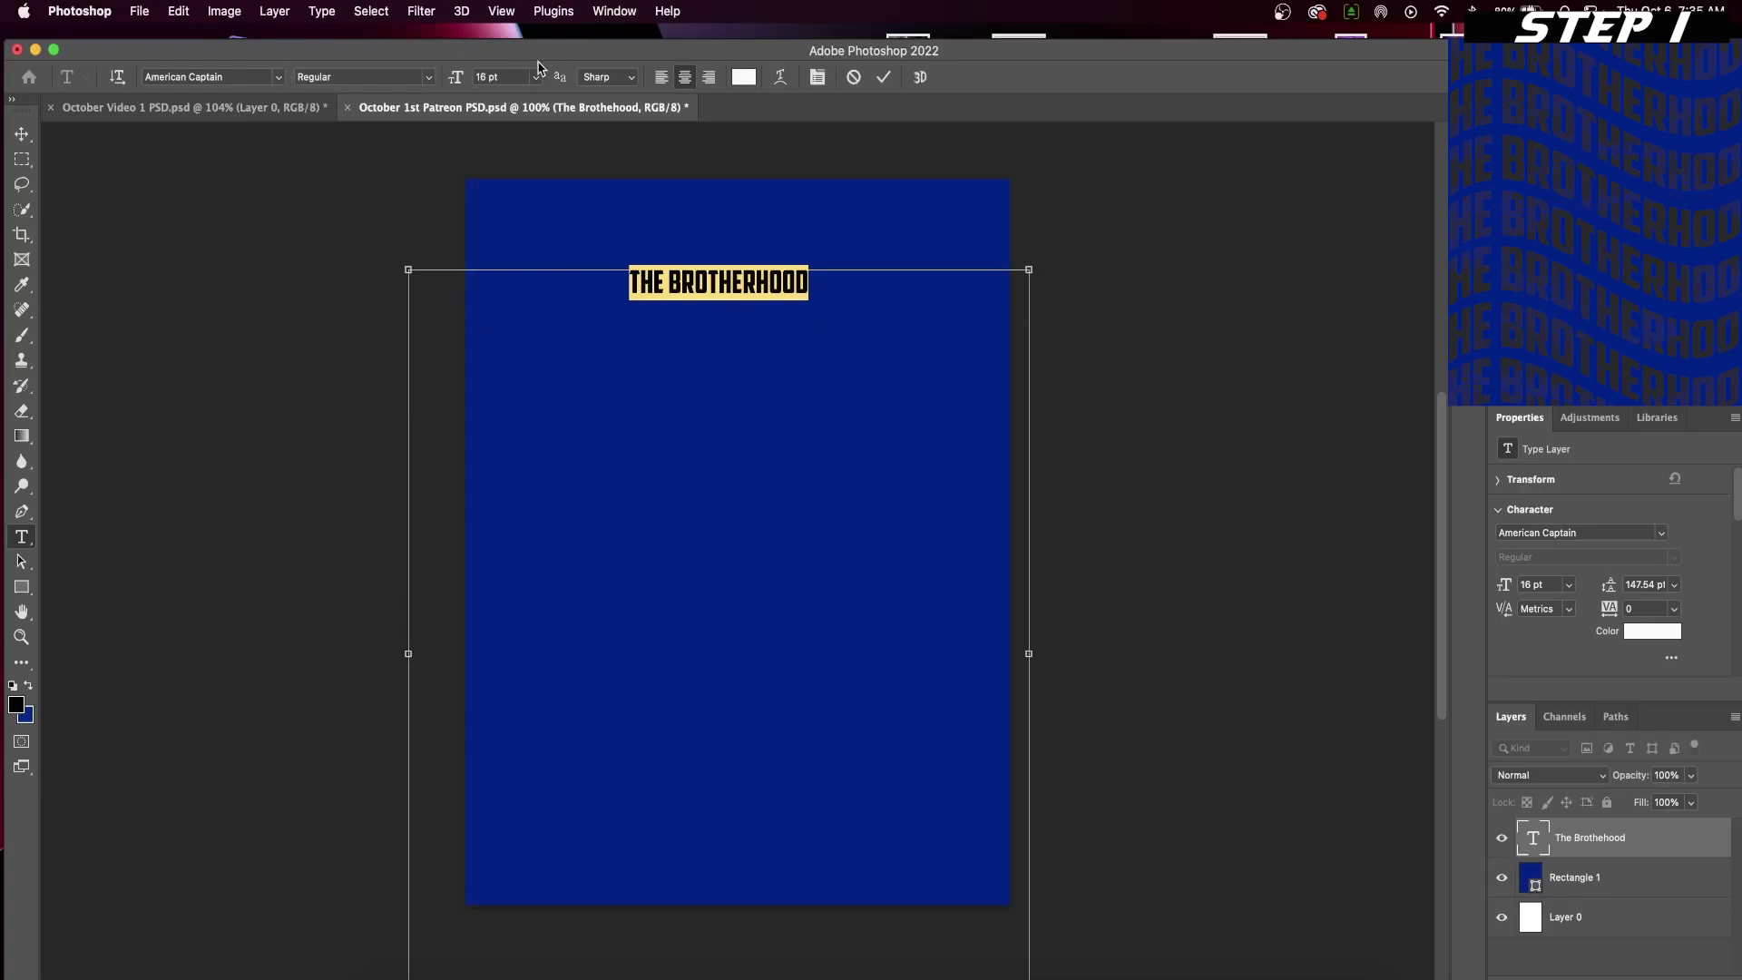
left_click(536, 76)
left_click(509, 366)
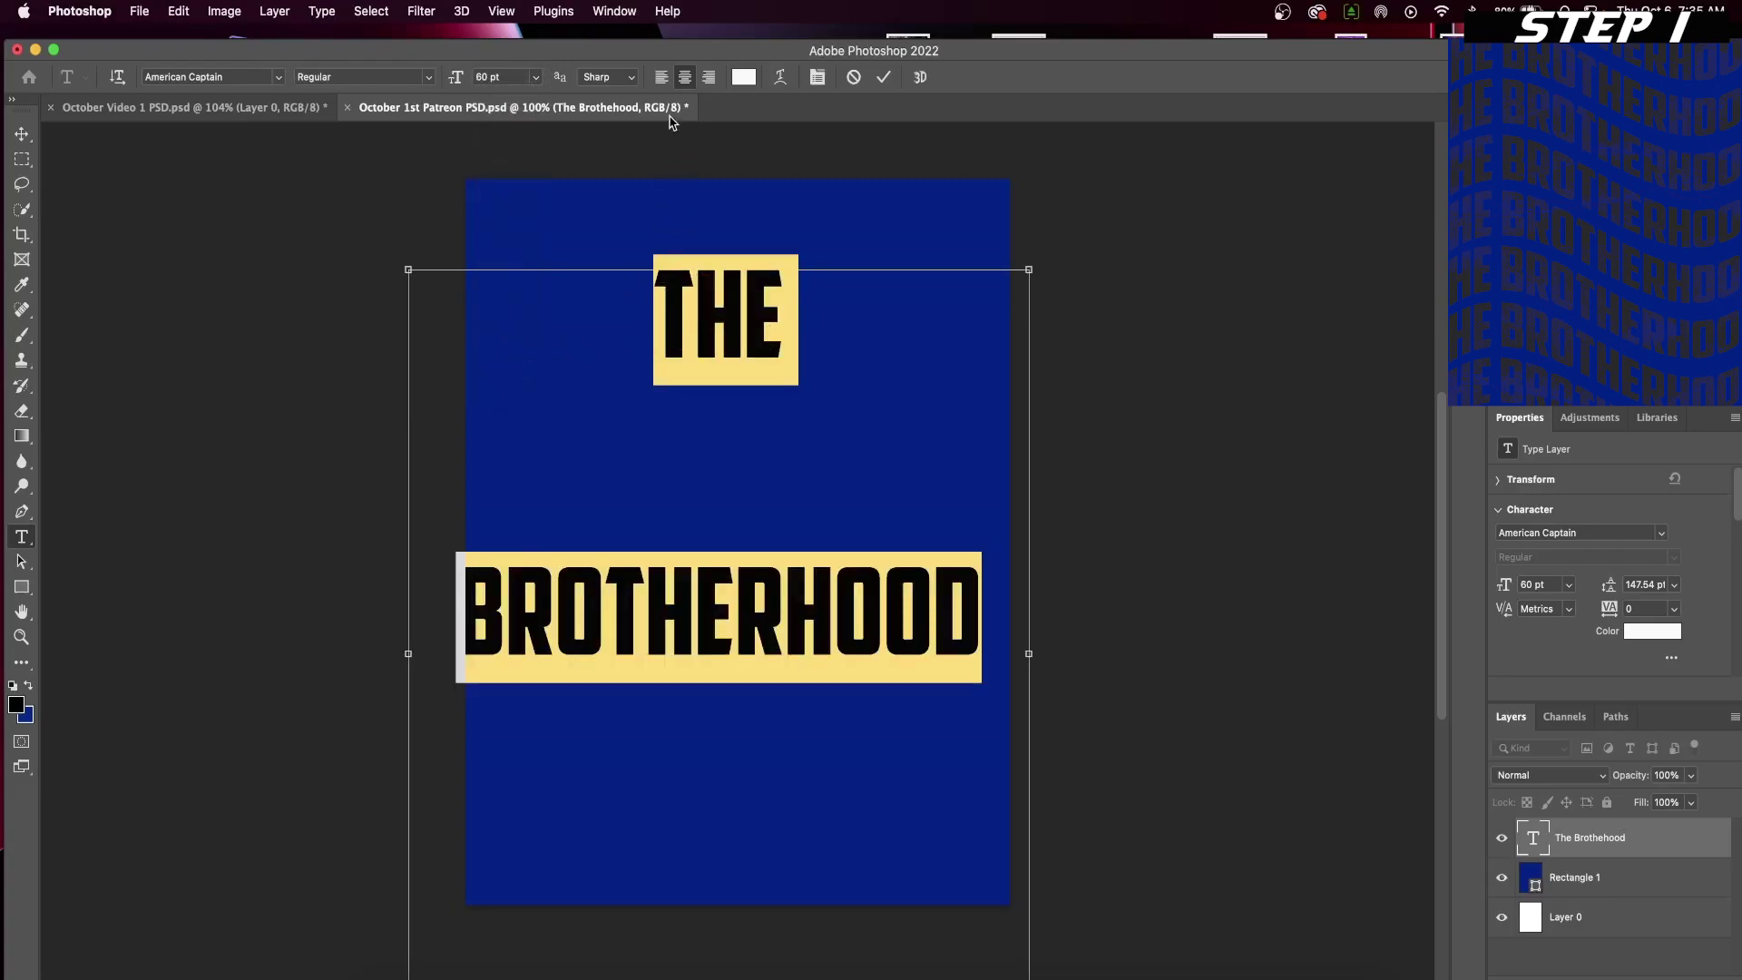
left_click_drag(670, 298, 726, 303)
key("super+a")
left_click(536, 76)
left_click(509, 343)
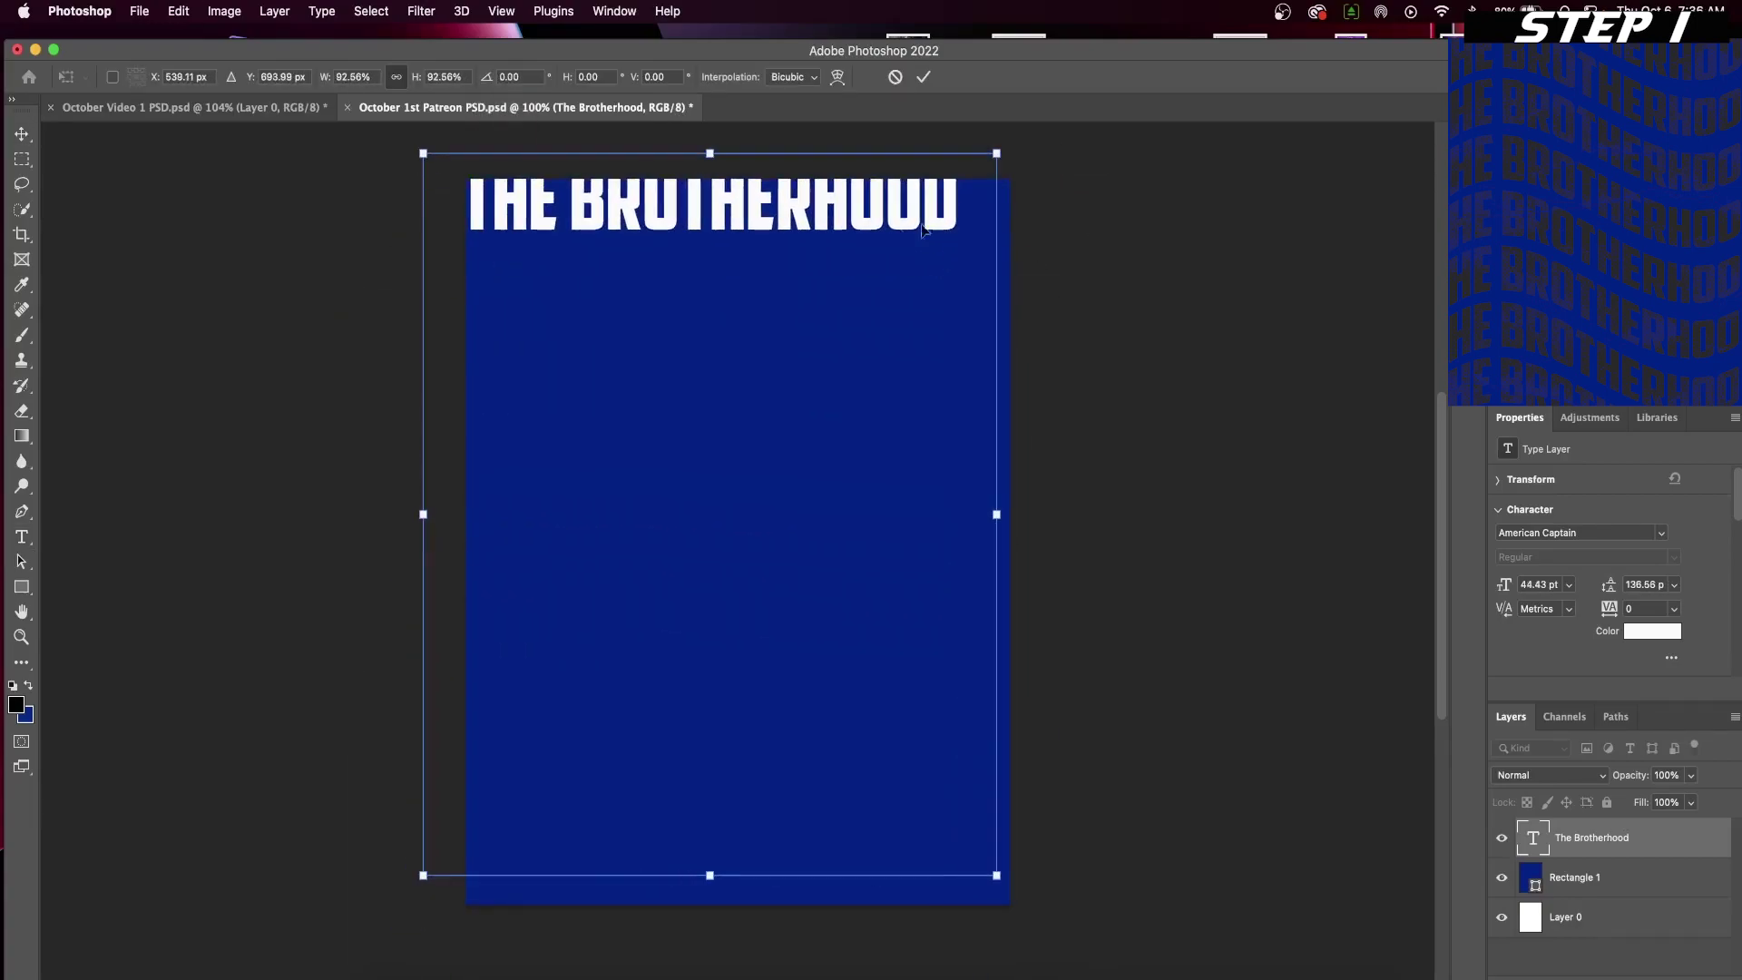
left_click_drag(707, 204, 738, 233)
left_click(923, 76)
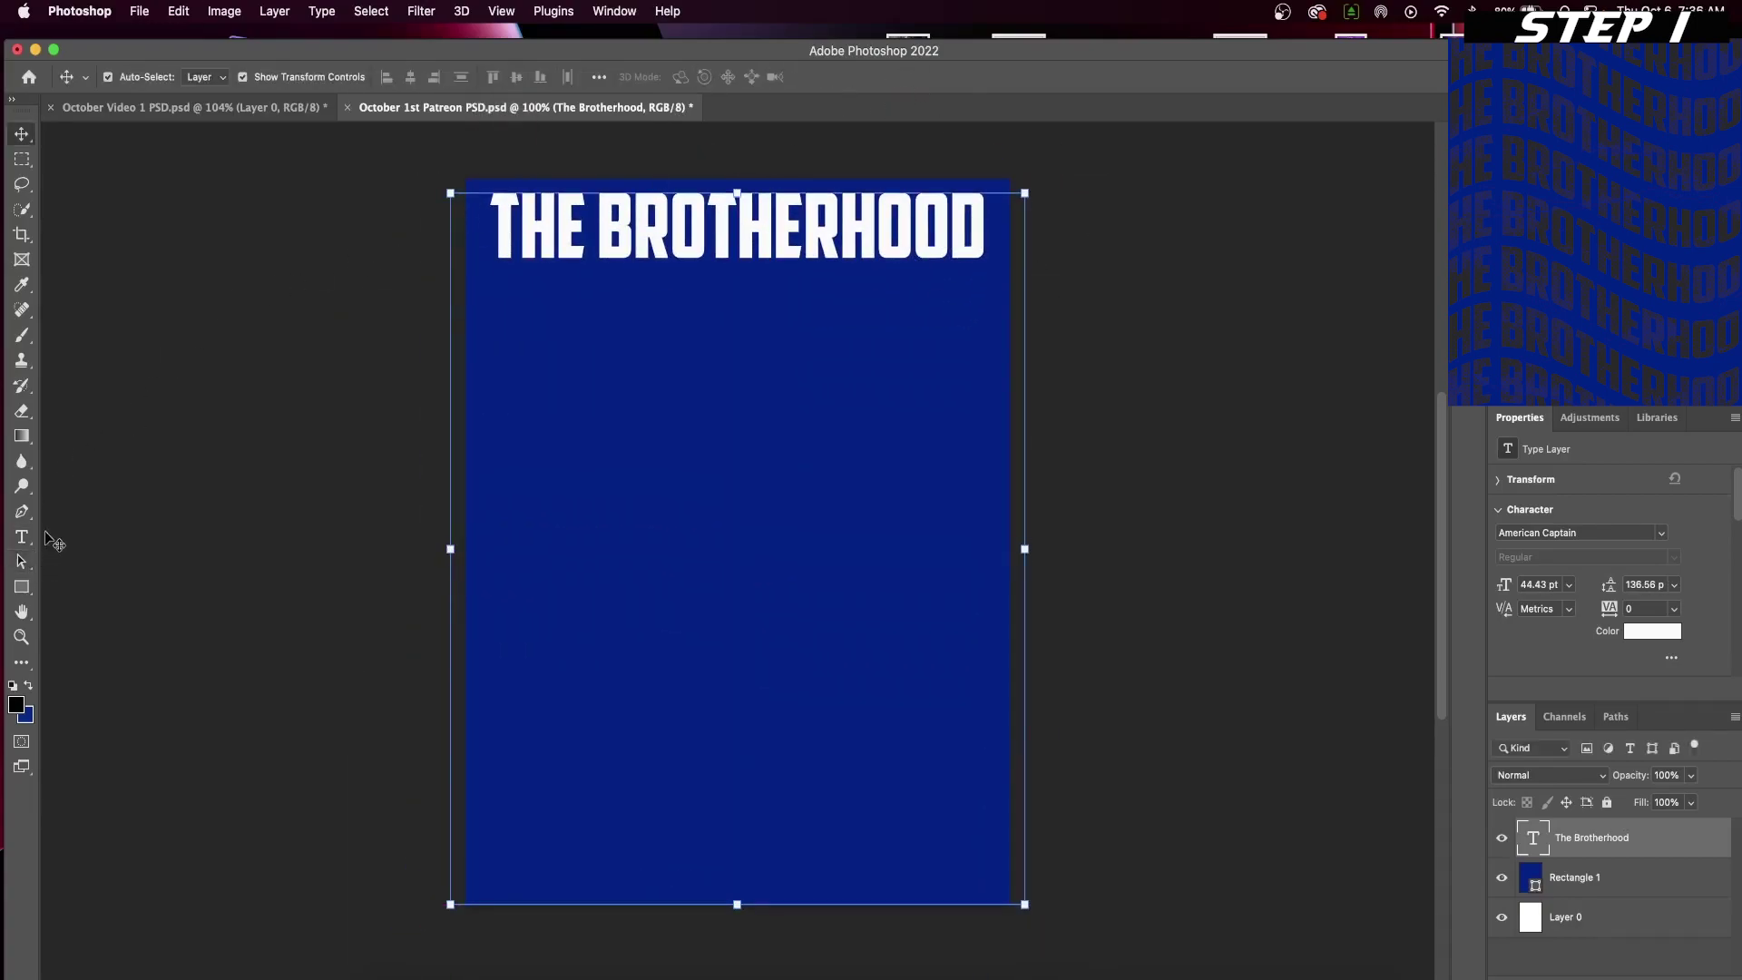
- Warp the Brotherhood text with the horizontal Flag style at a bend of +8%
left_click(31, 536)
left_click_drag(500, 218, 986, 231)
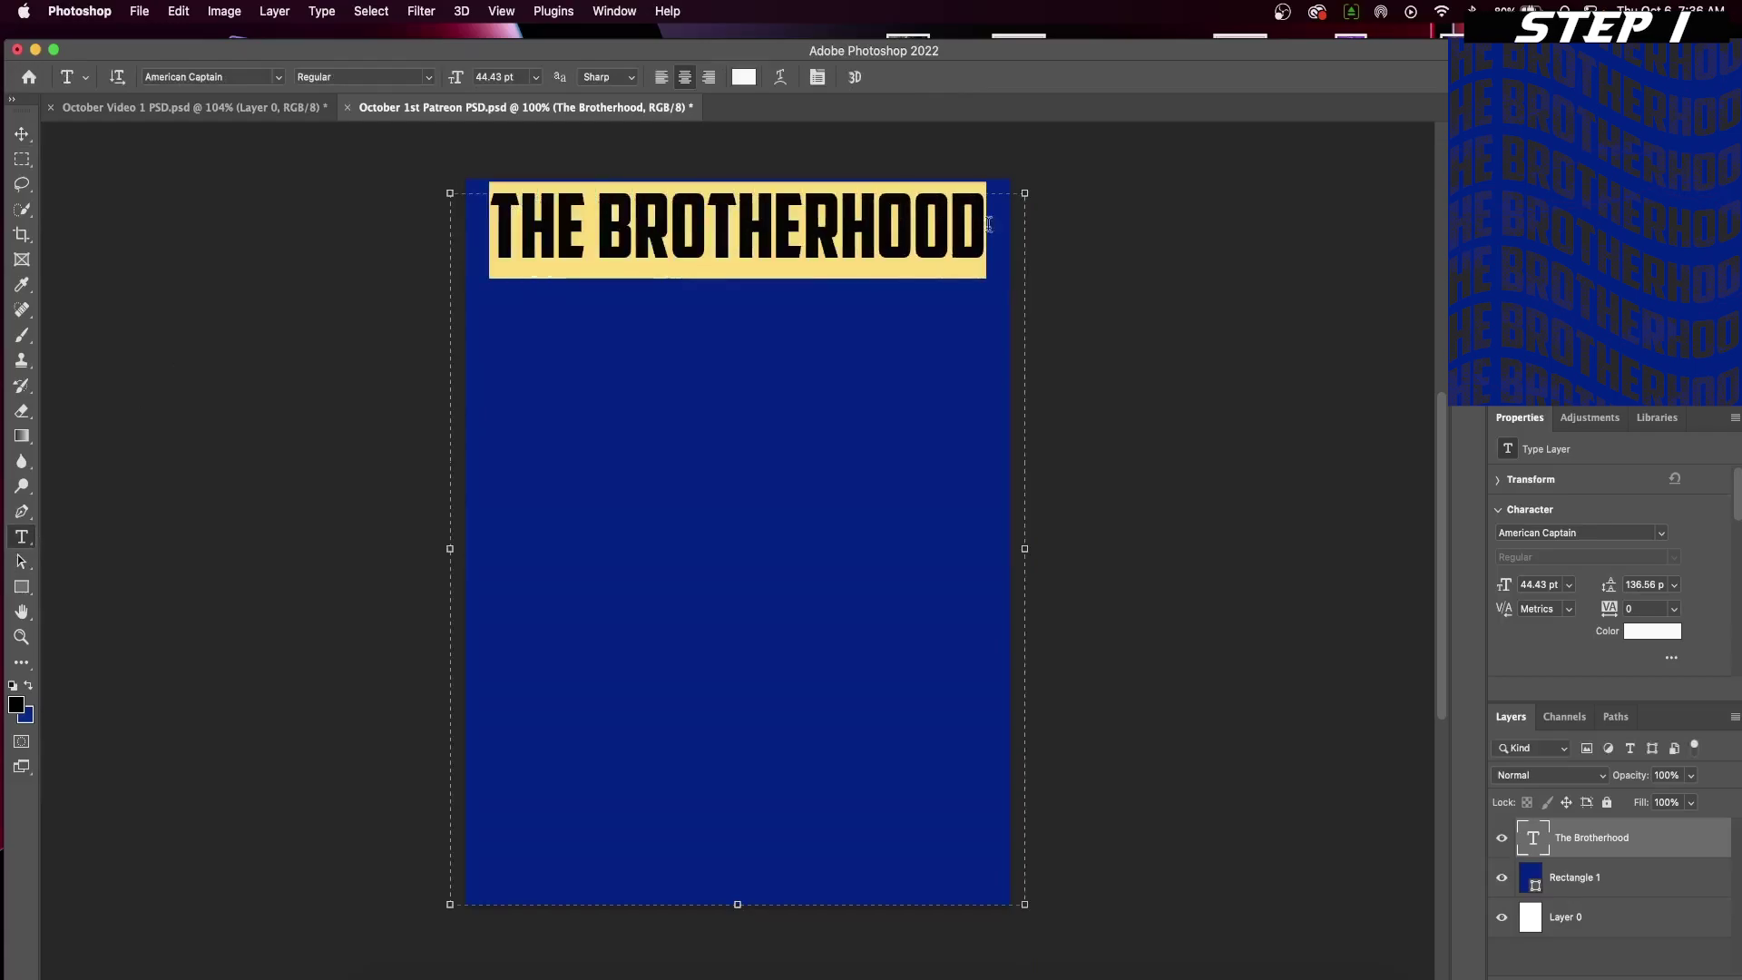
left_click(781, 78)
left_click(1100, 381)
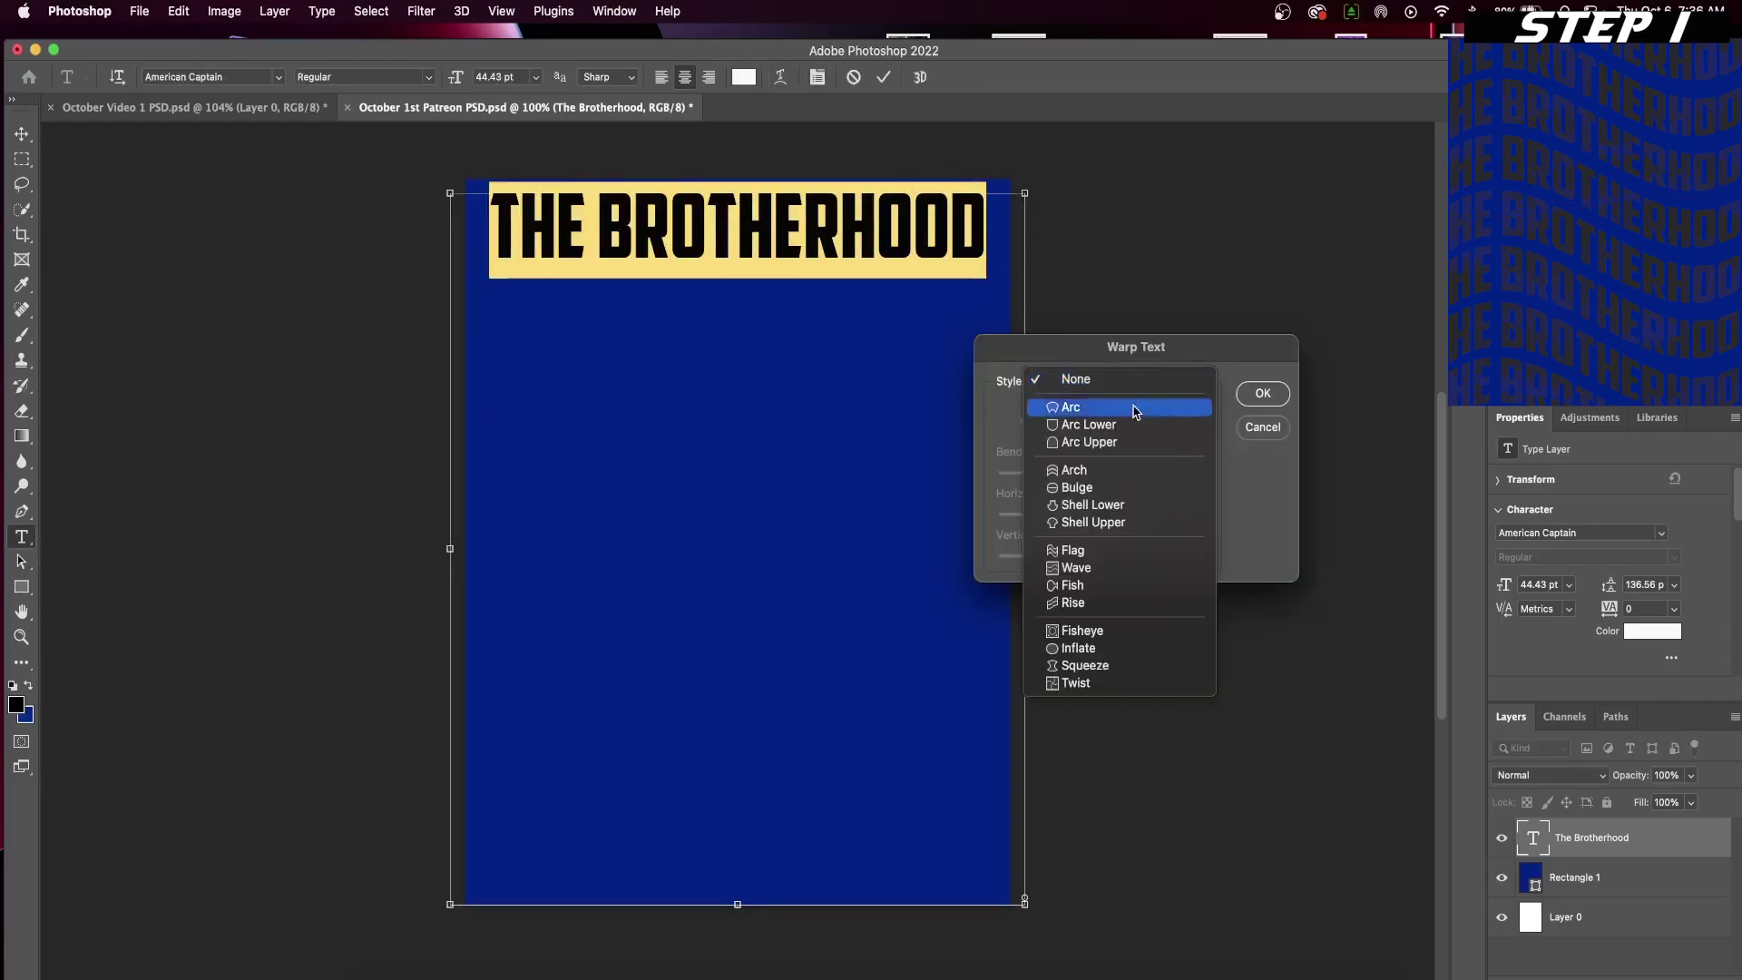
left_click(1109, 550)
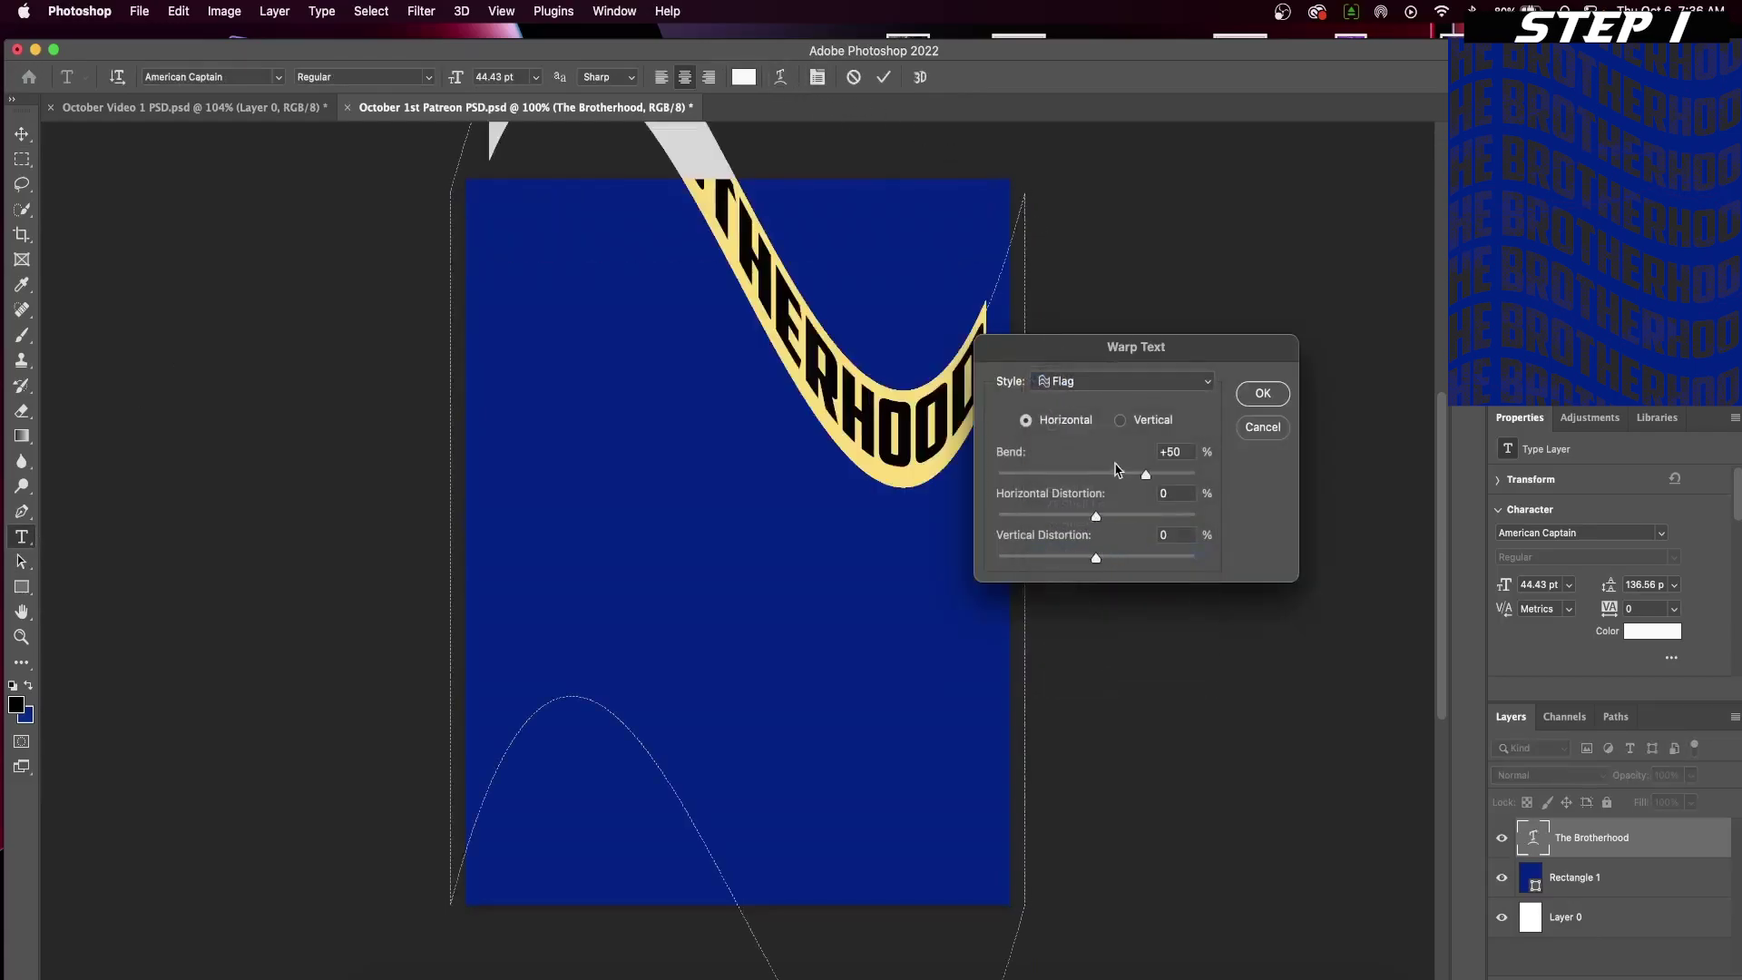
left_click_drag(1145, 474, 1107, 479)
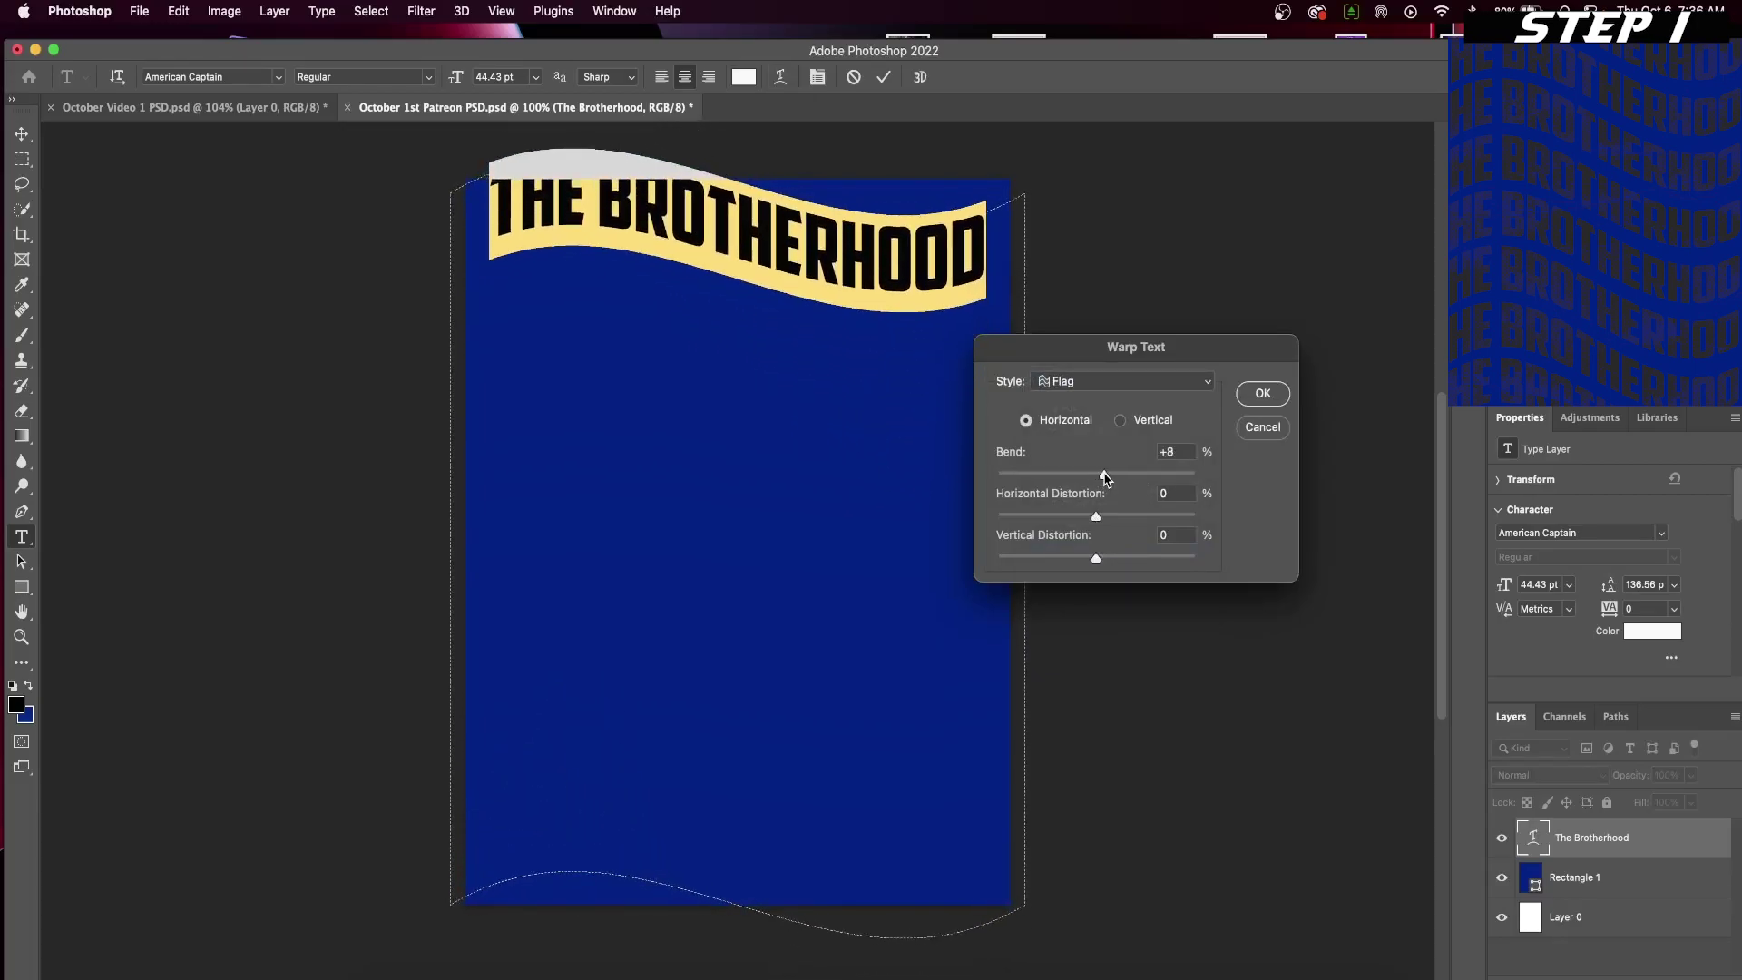
left_click(1263, 395)
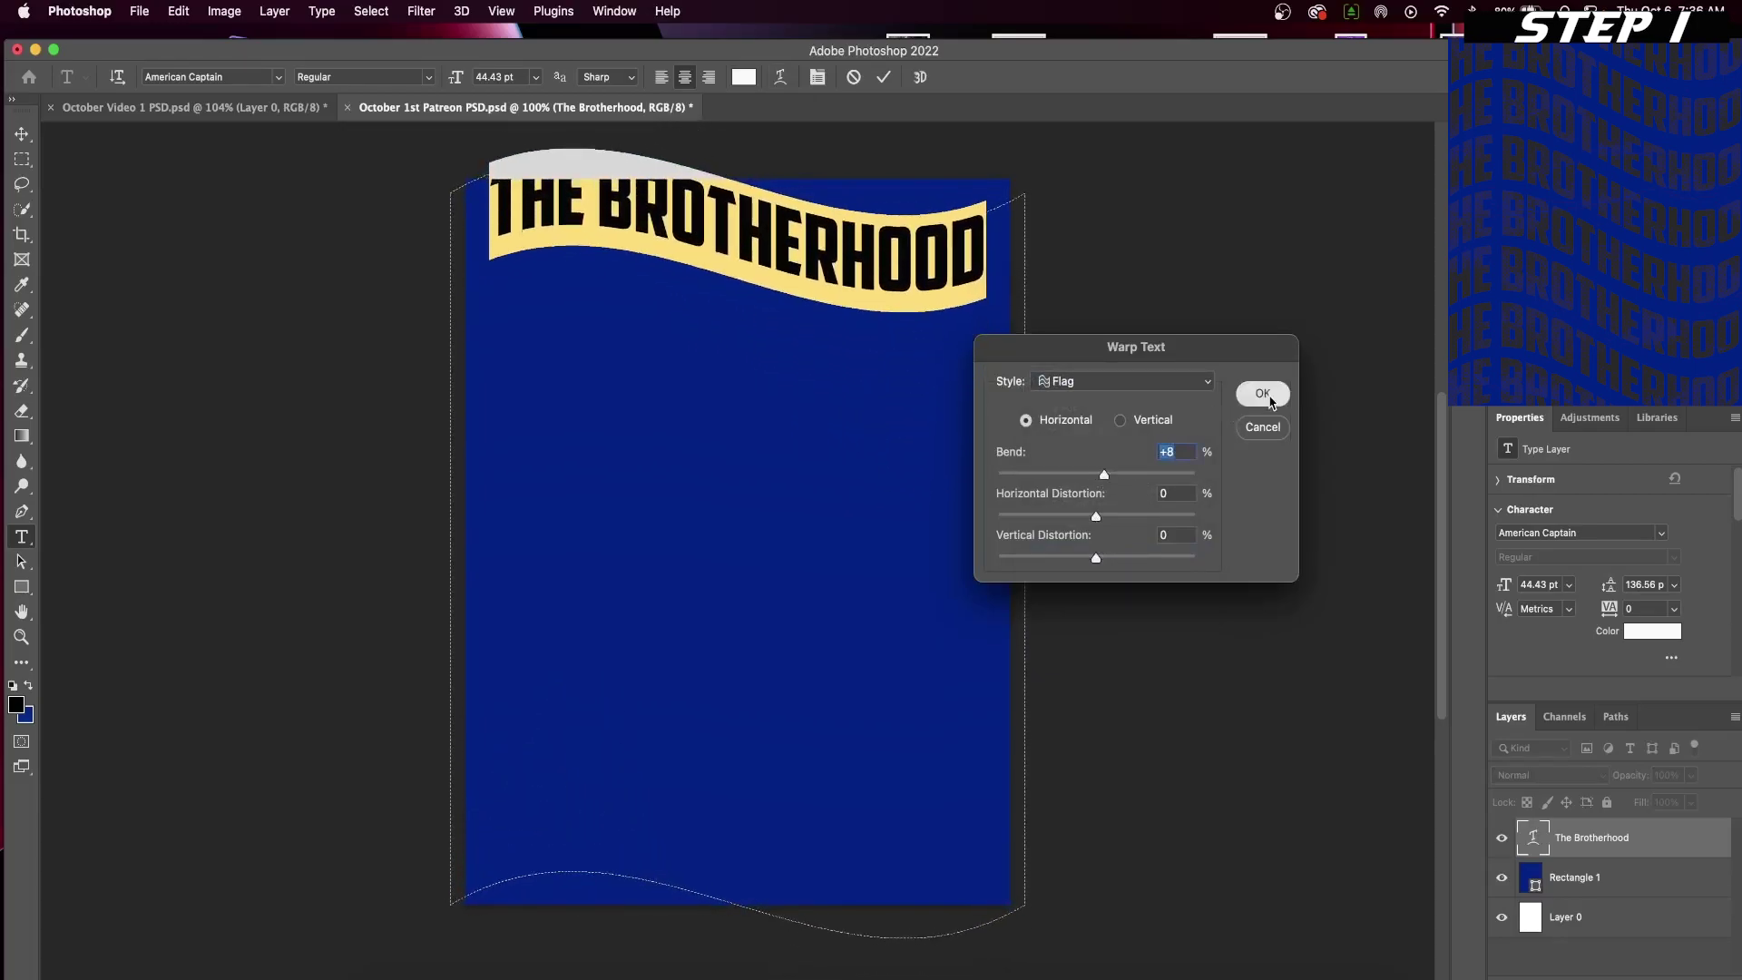
- Move the warped text upward so it runs partly off the poster's top edge
left_click(19, 131)
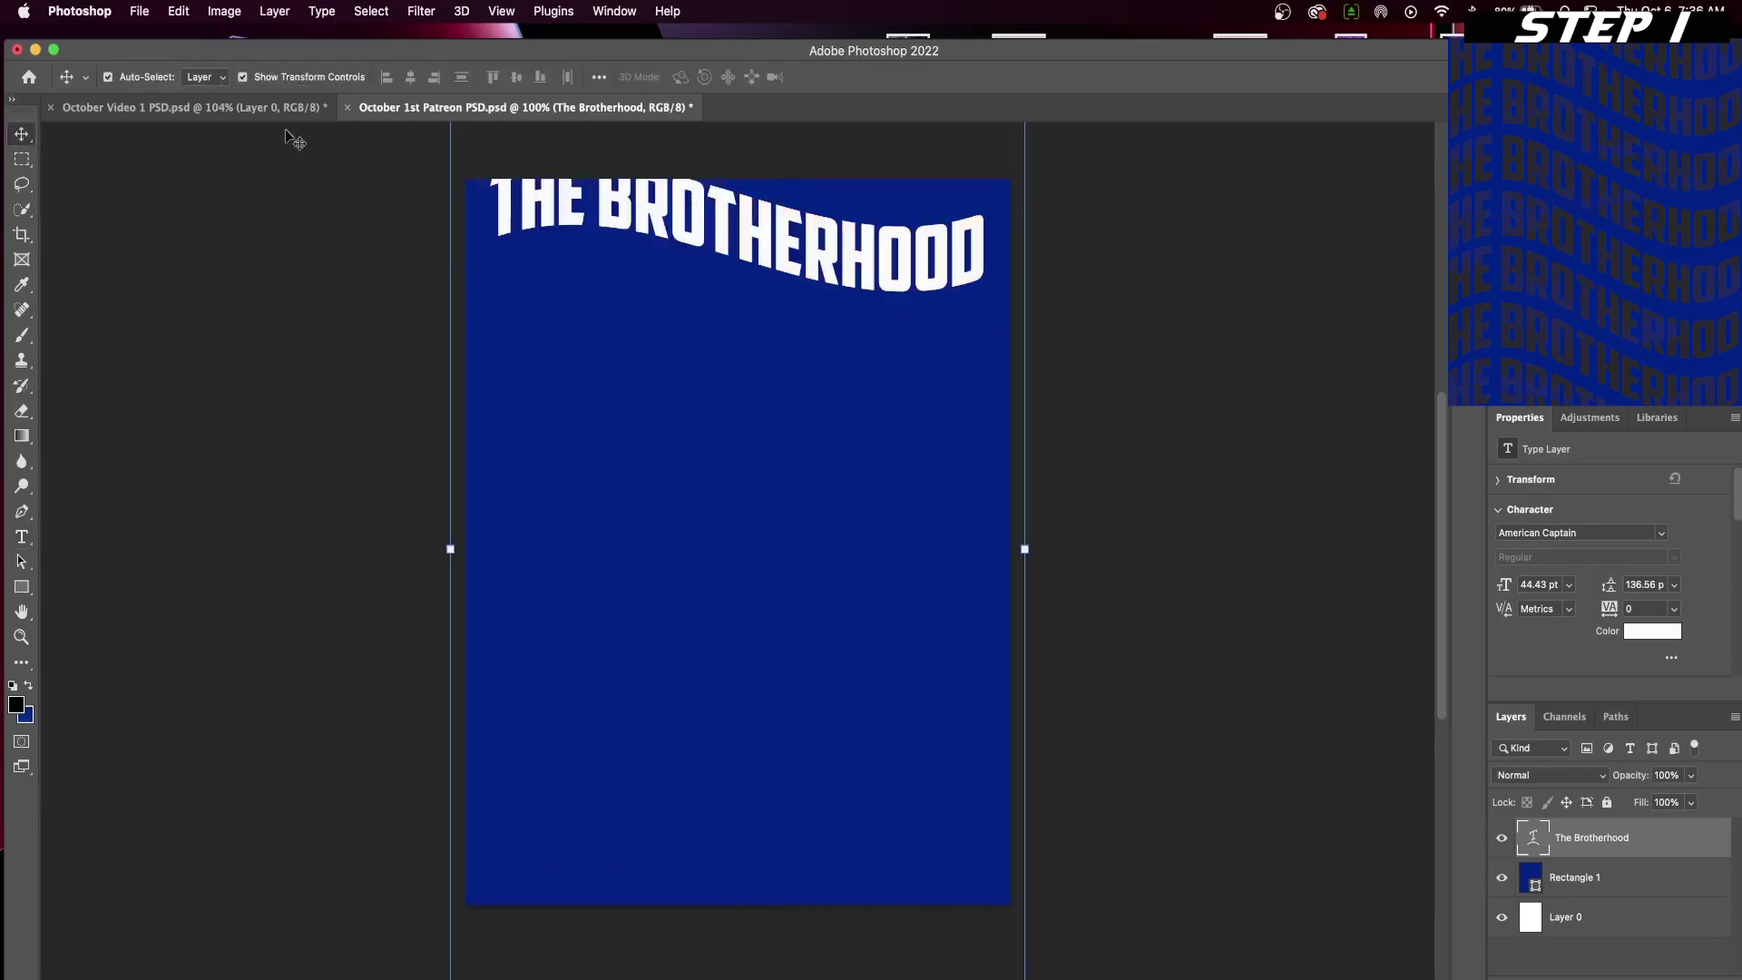
left_click(1032, 556)
left_click_drag(928, 440, 917, 382)
key("Return")
- Duplicate the warped text layer and place the copy directly beneath the original line
right_click(1656, 860)
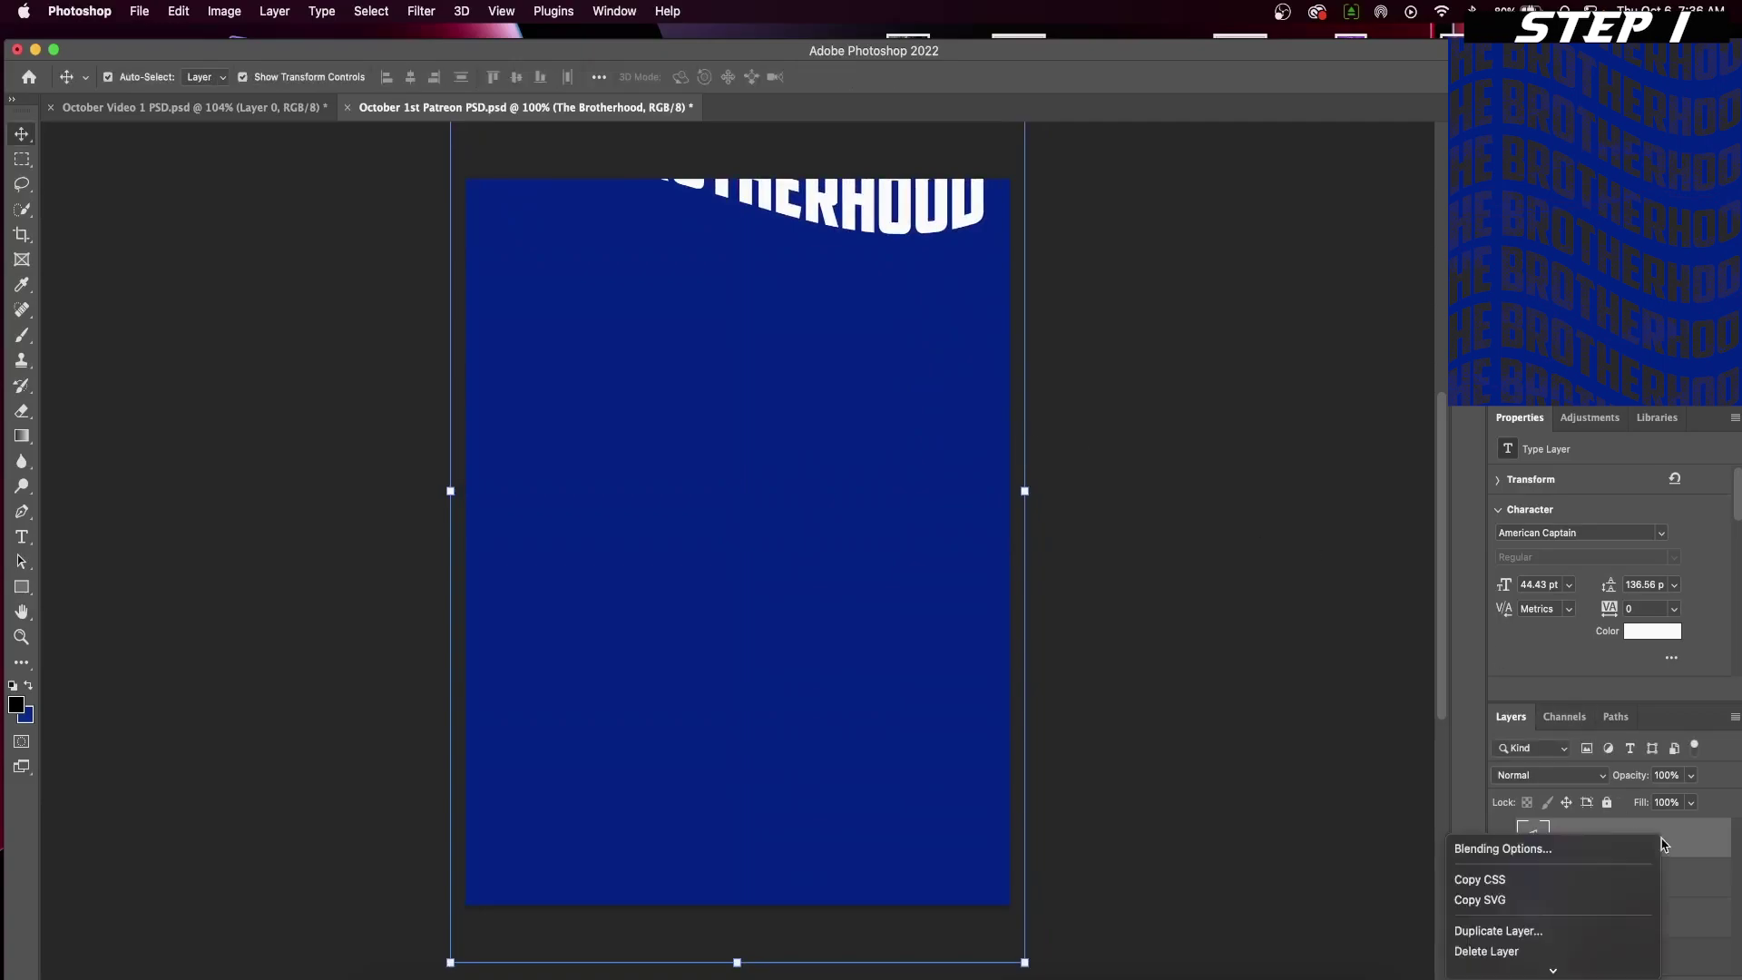
left_click(1506, 807)
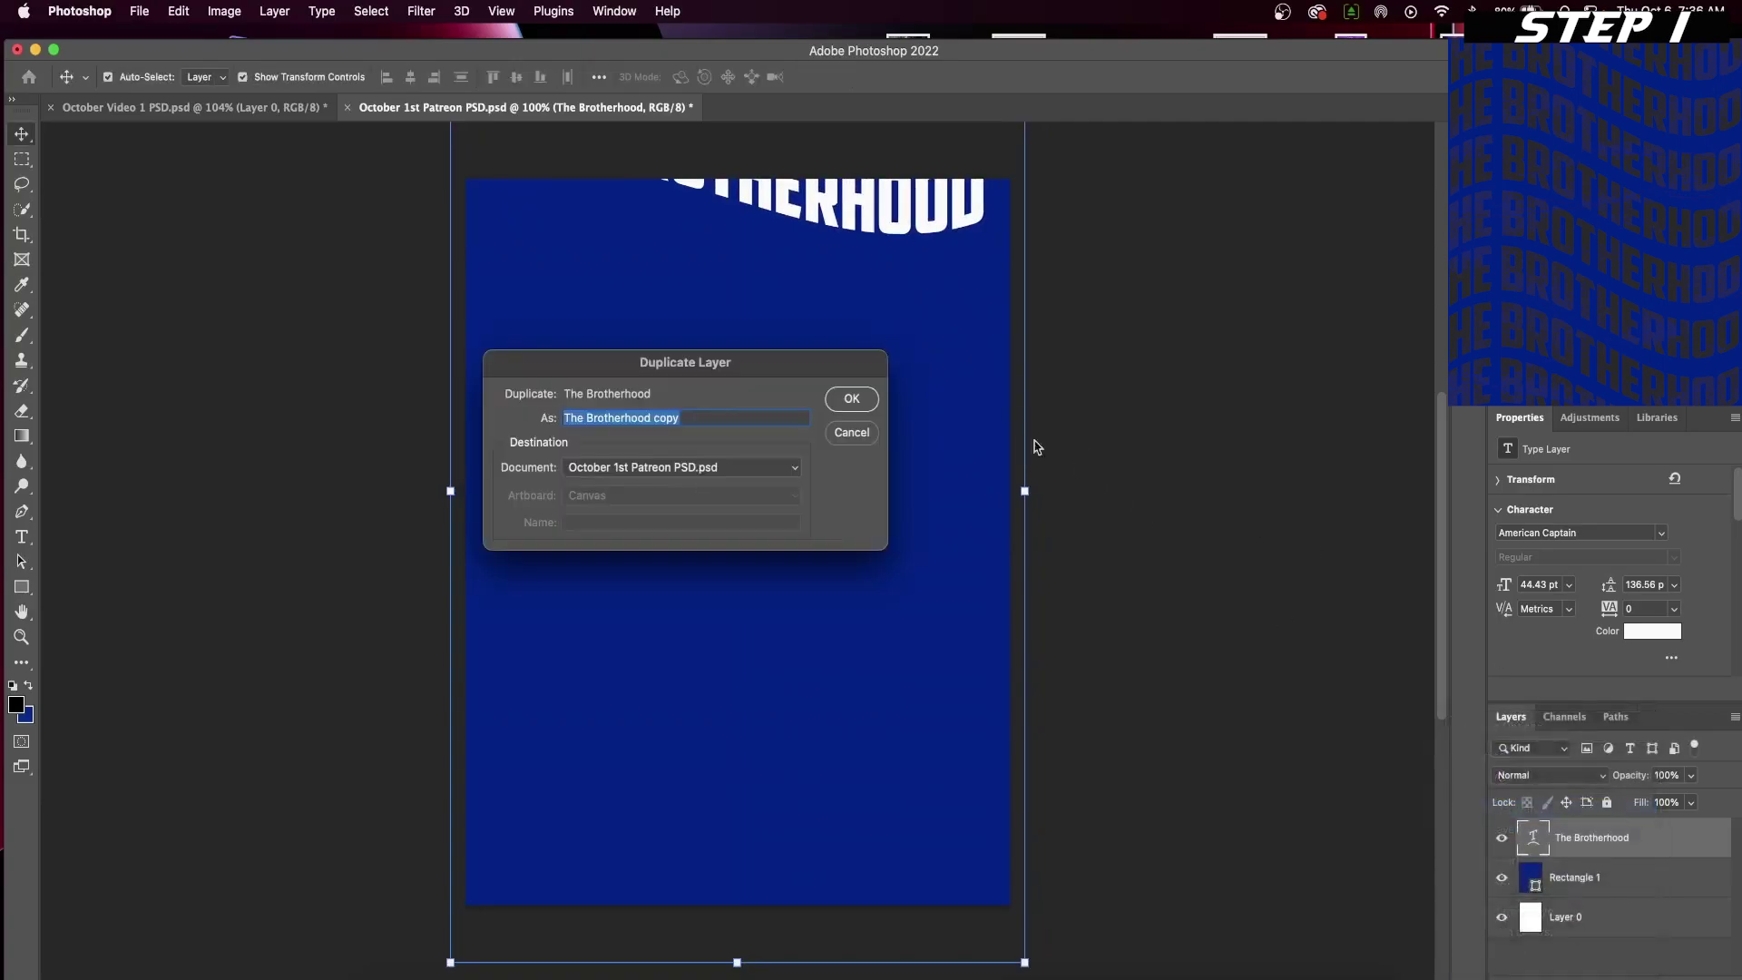
left_click(862, 407)
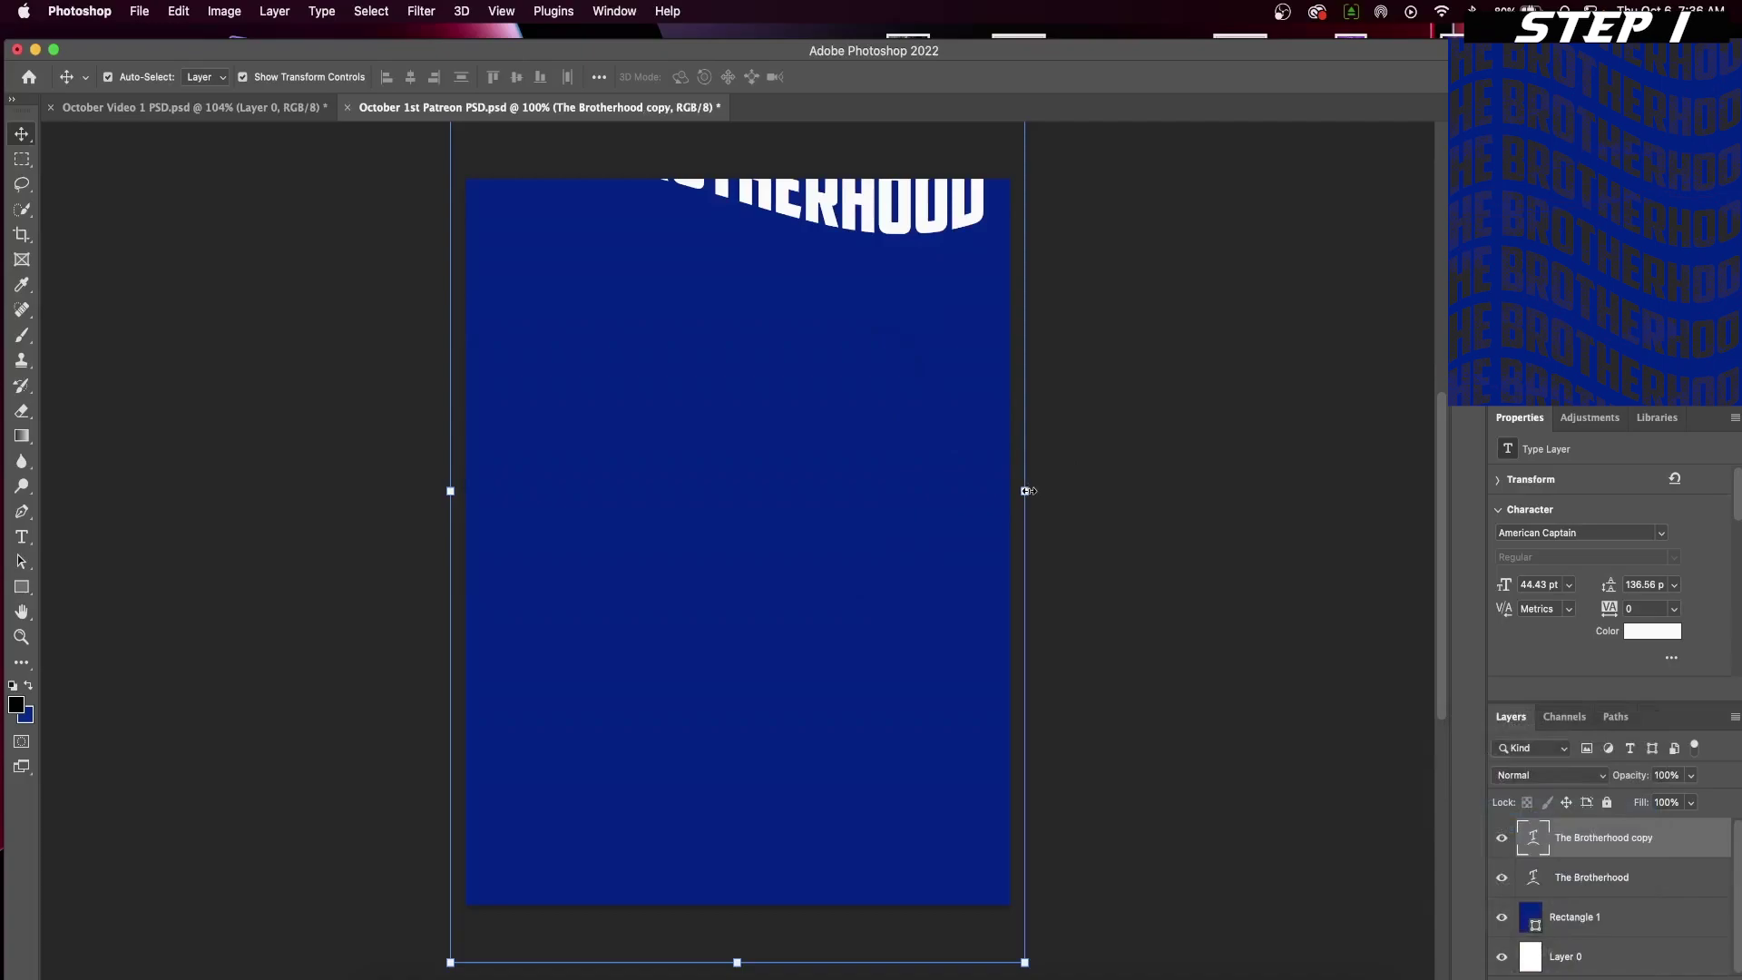
left_click_drag(881, 354, 875, 425)
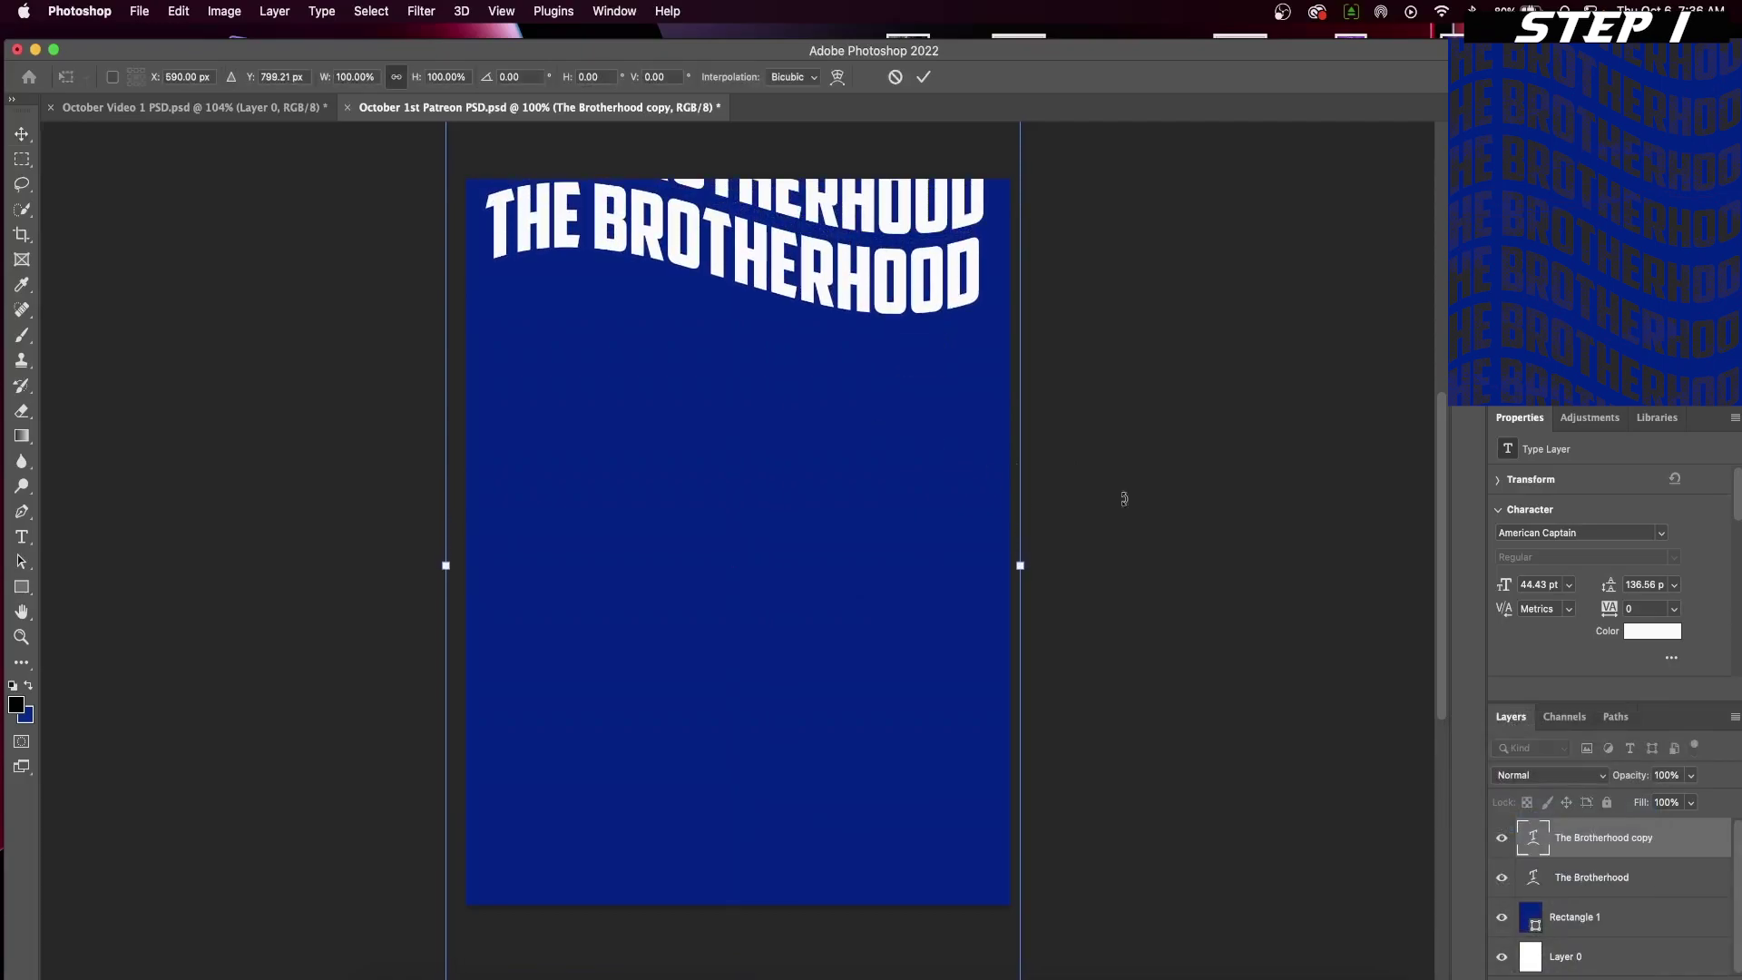
key("Return")
- Duplicate both text layers together and place the copies below the first two lines with matching spacing
left_click(1640, 880, "shift")
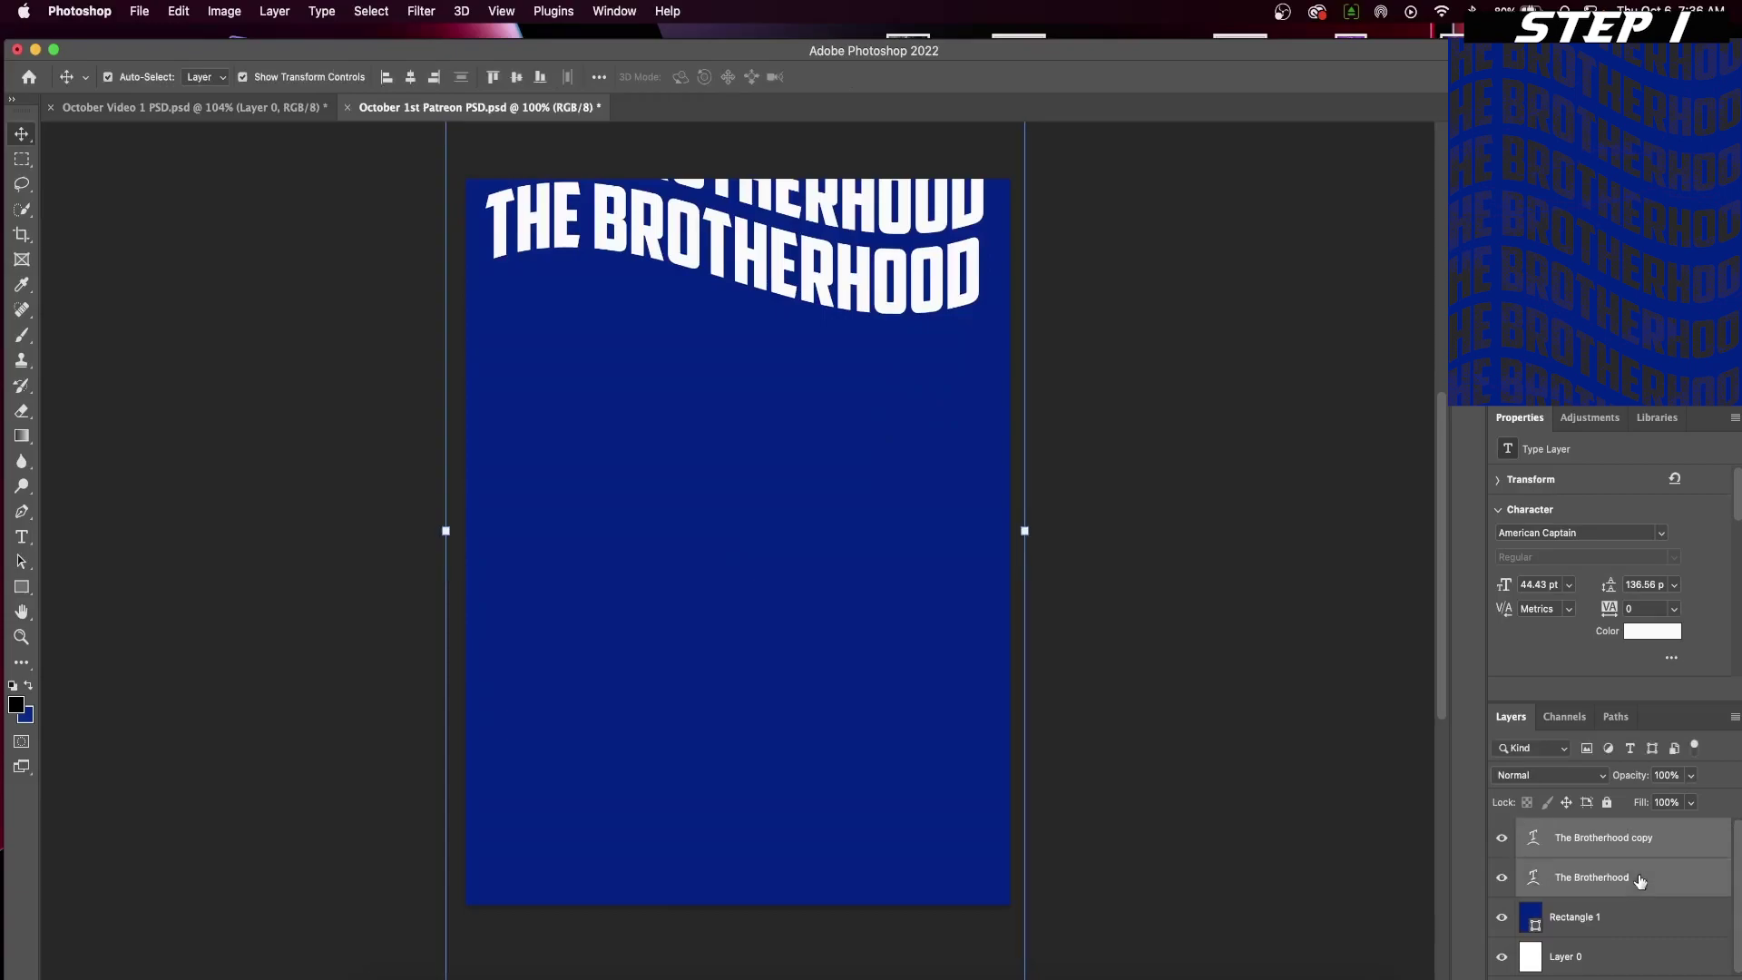
right_click(1650, 880)
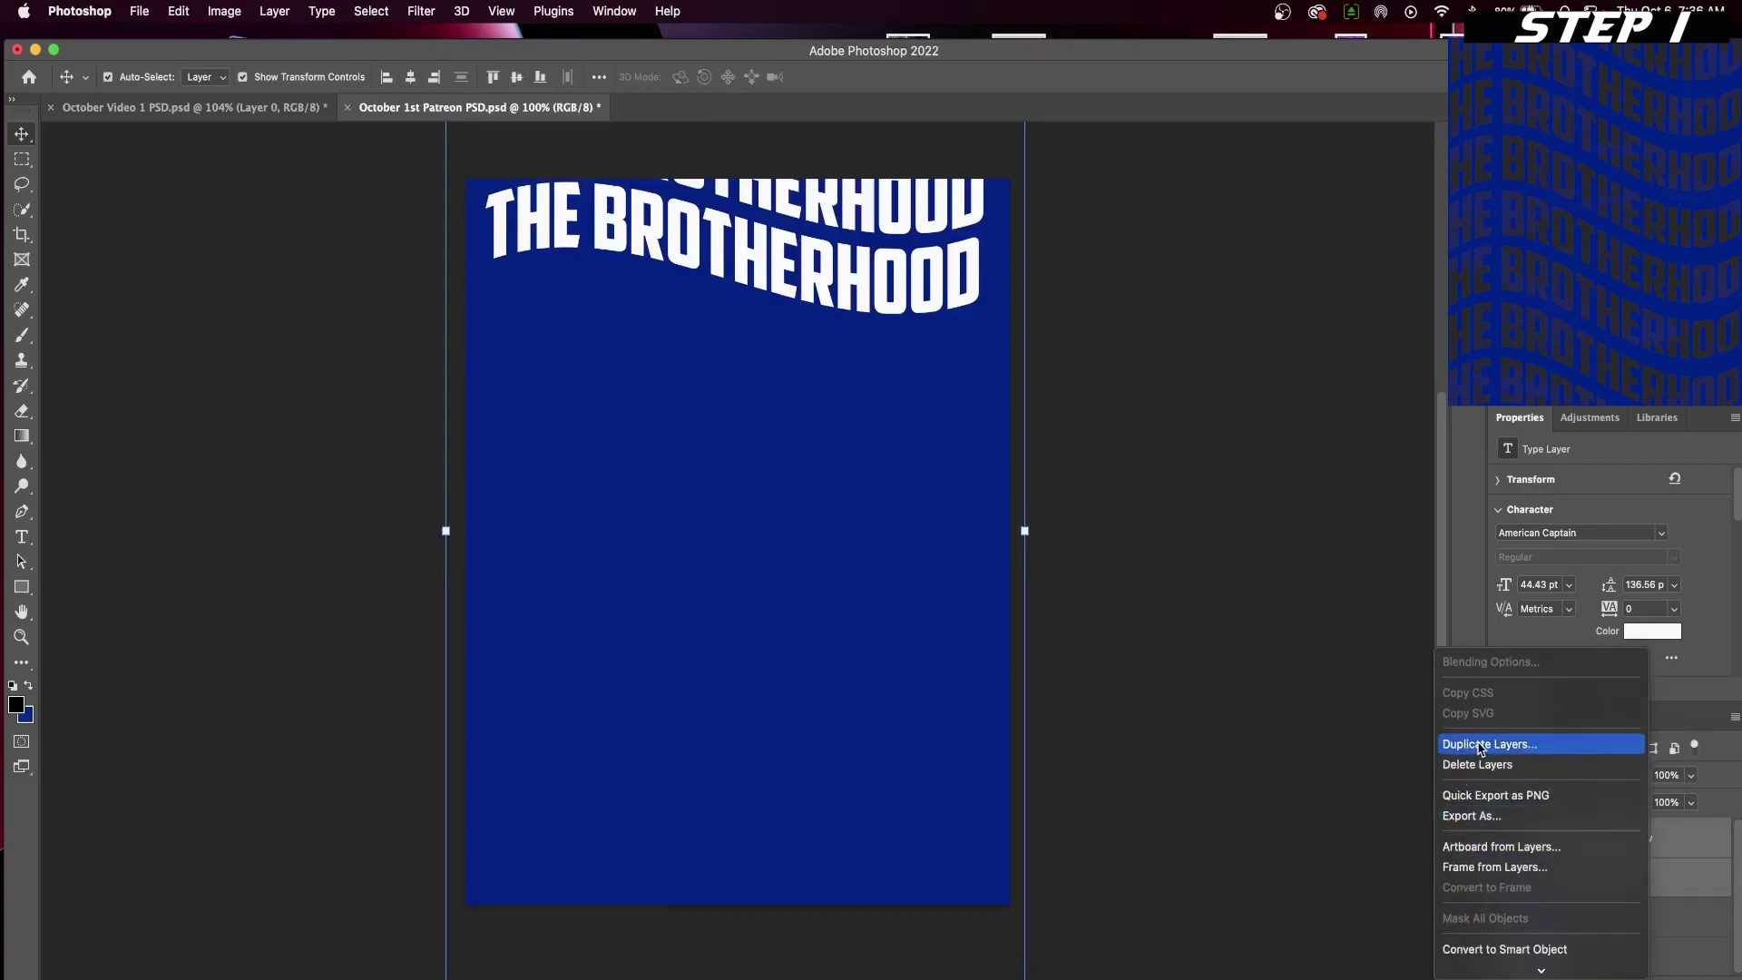
left_click(1481, 742)
left_click(856, 404)
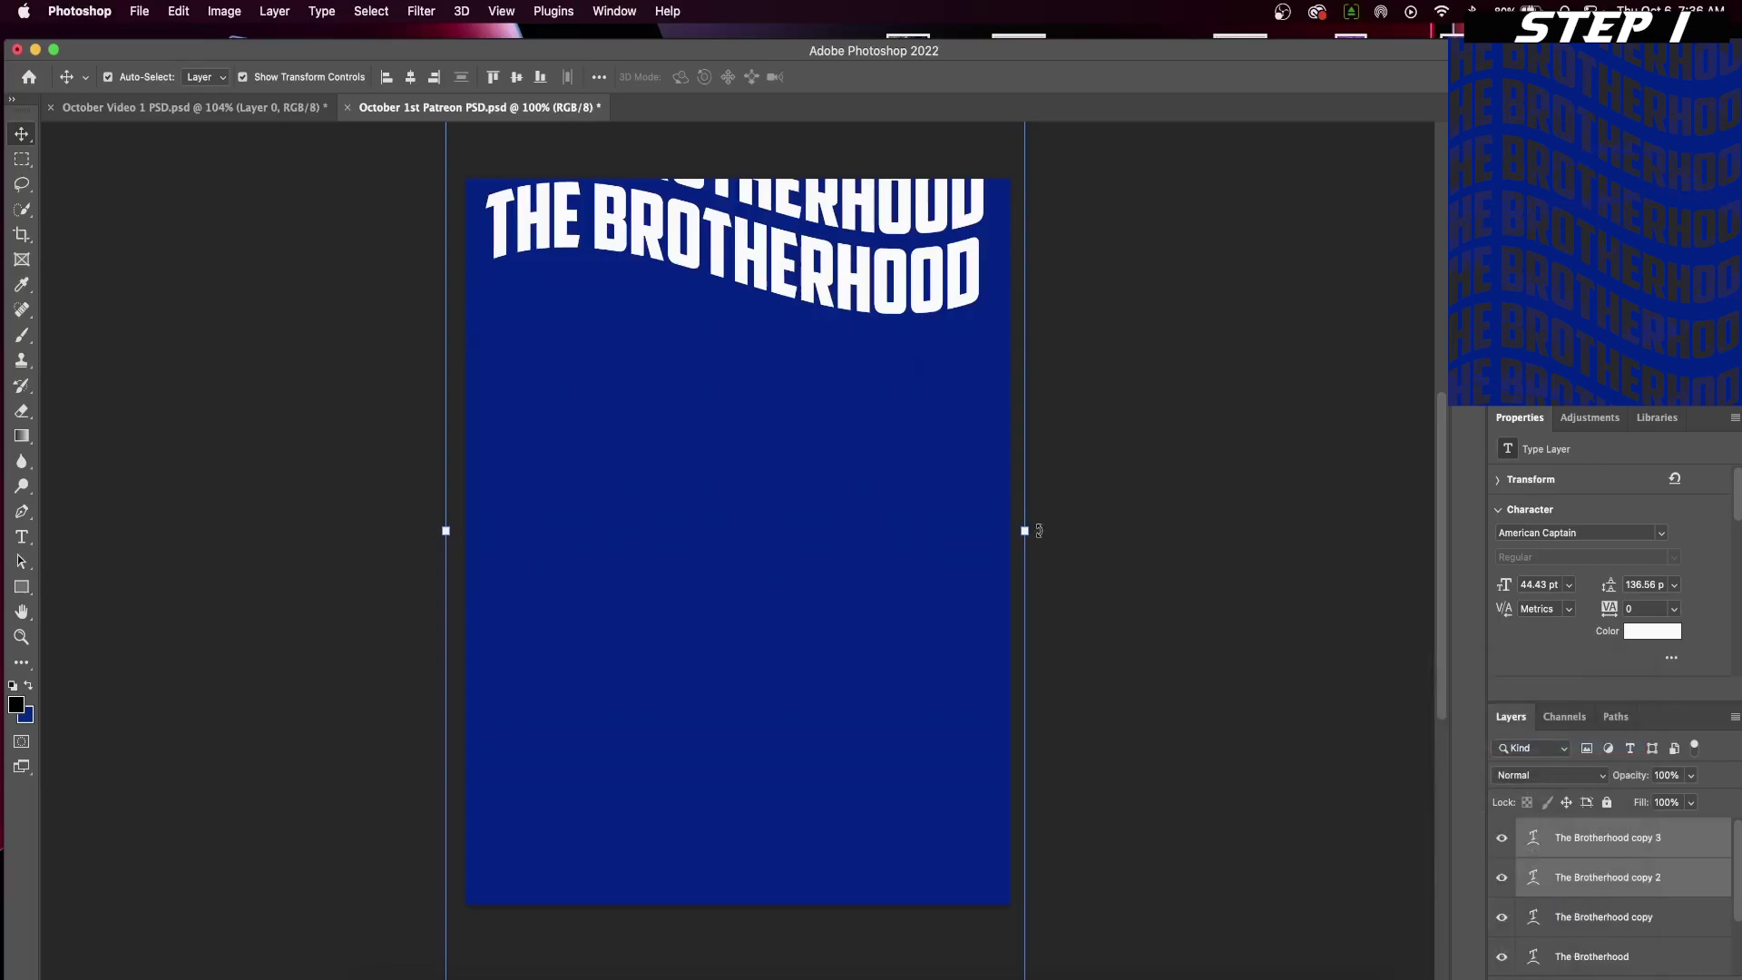
left_click_drag(908, 317, 938, 476)
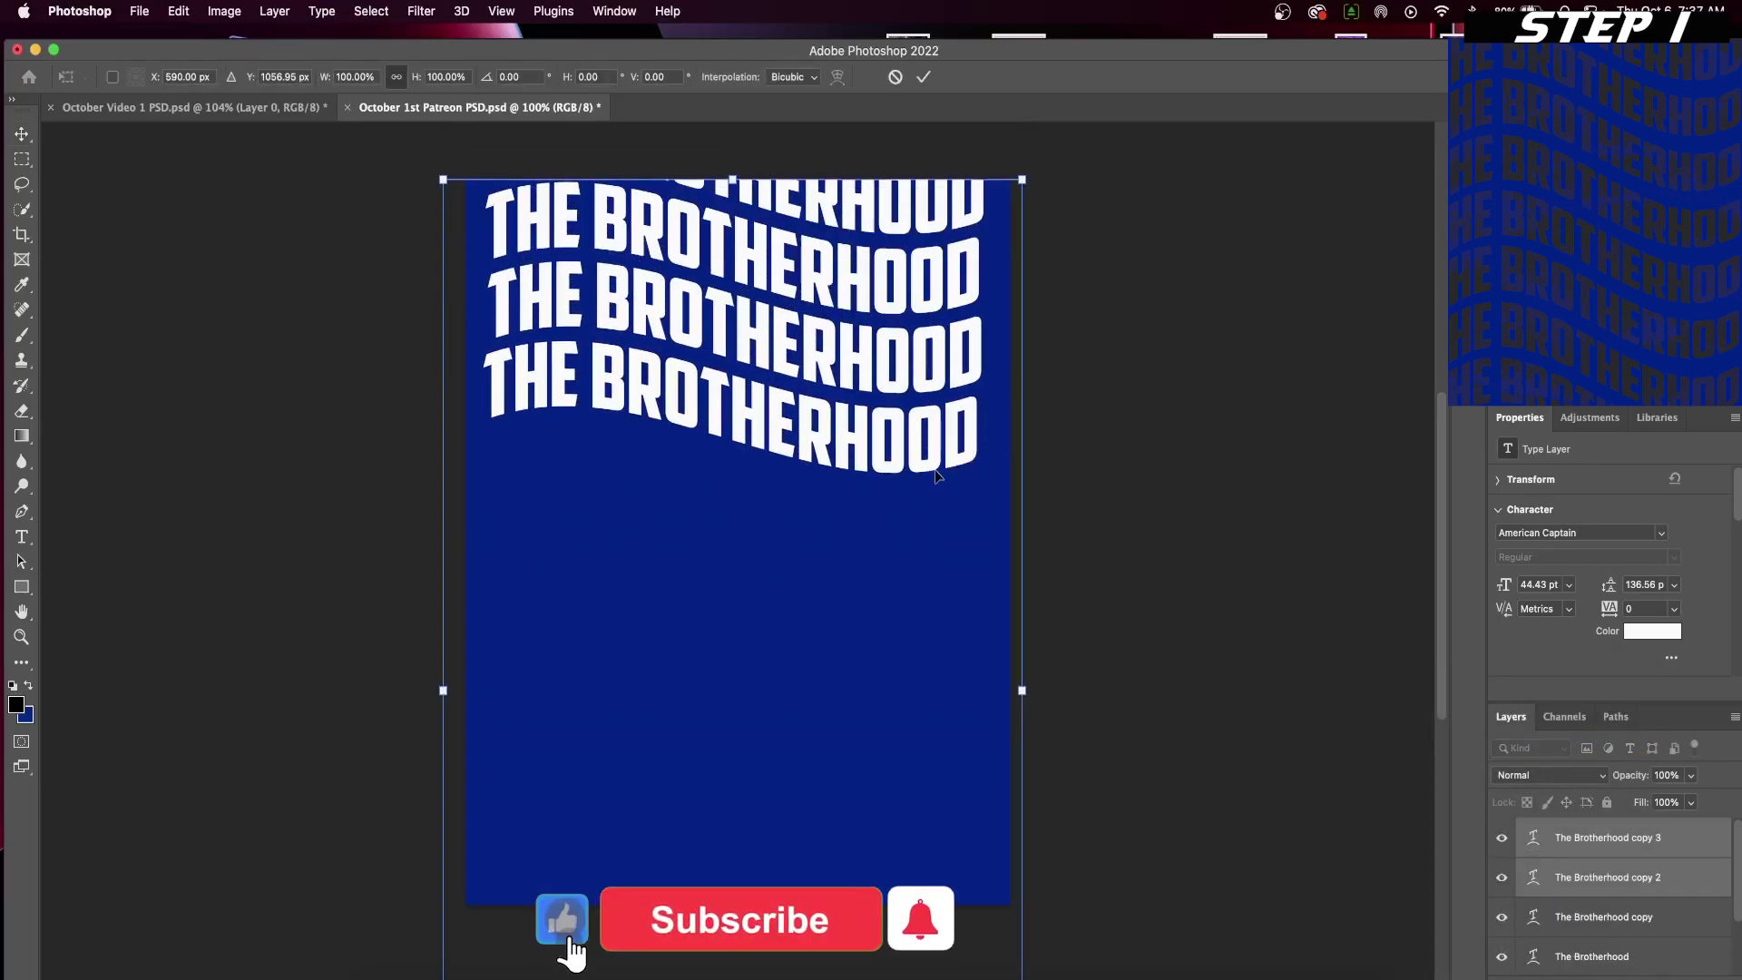
- Duplicate the existing text lines again and stack the copies below until the rows reach the poster's bottom edge
left_click(1675, 846)
left_click(1675, 956, "shift")
right_click(1660, 921)
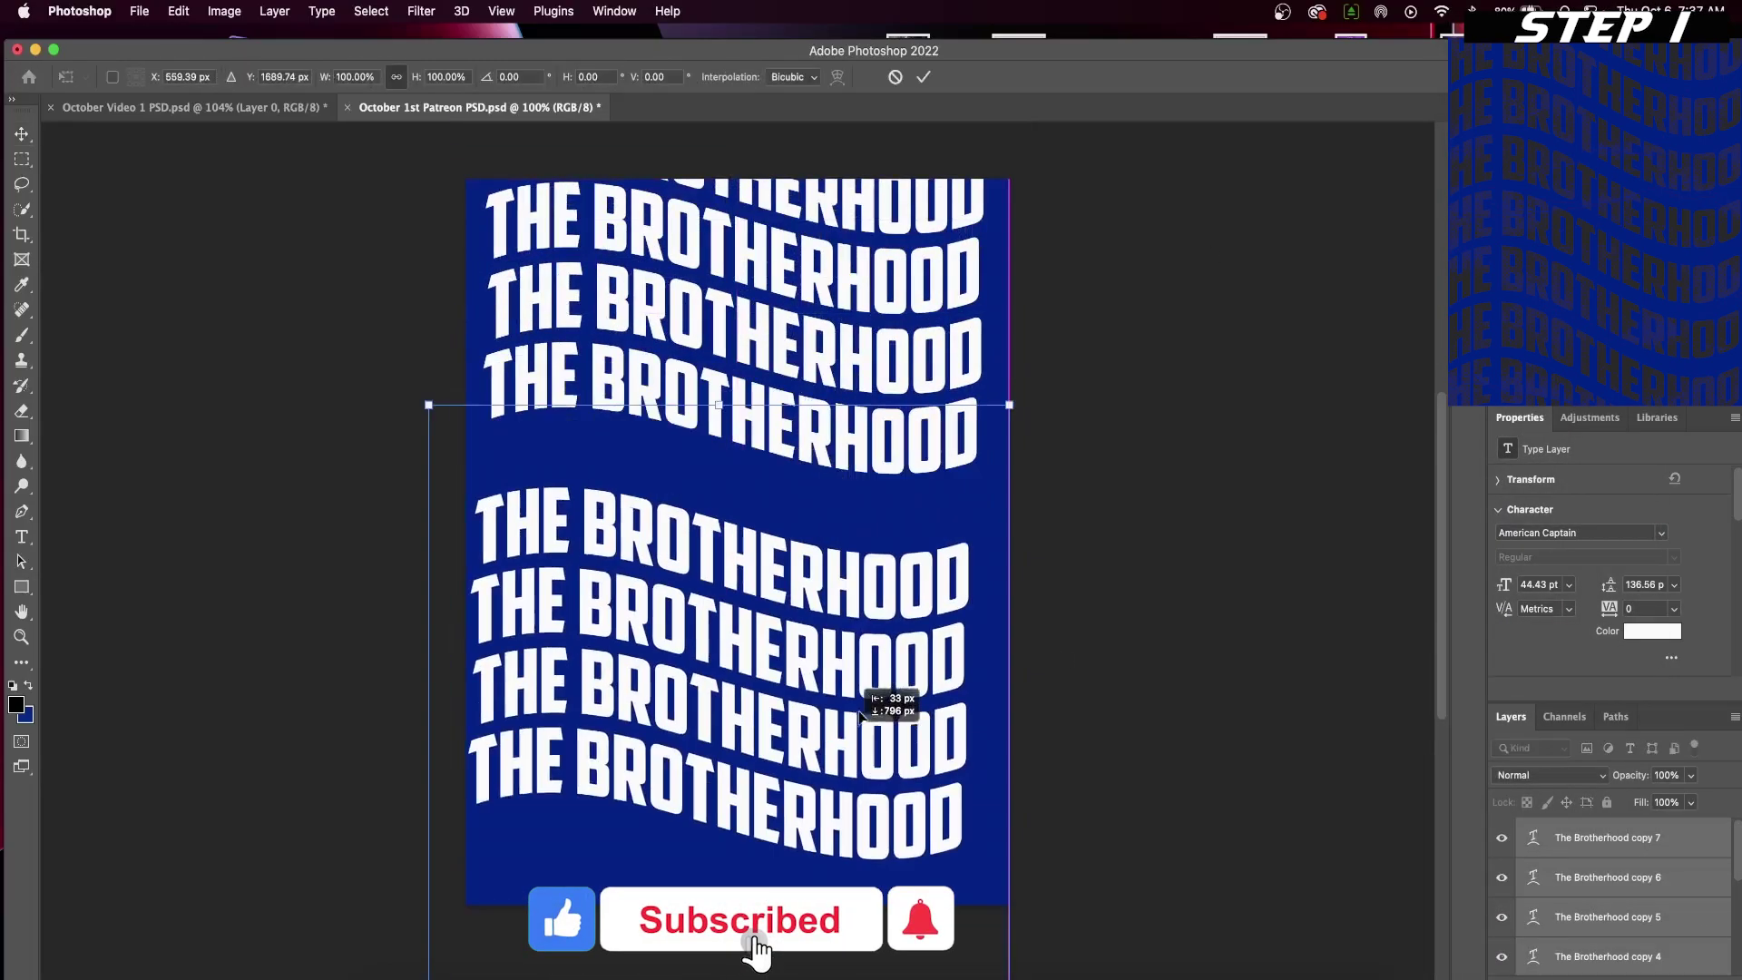
left_click_drag(857, 739, 855, 685)
- Select all the text layers, scale them up to about 52 pt and position them to overflow the poster's sides
left_click(1675, 841)
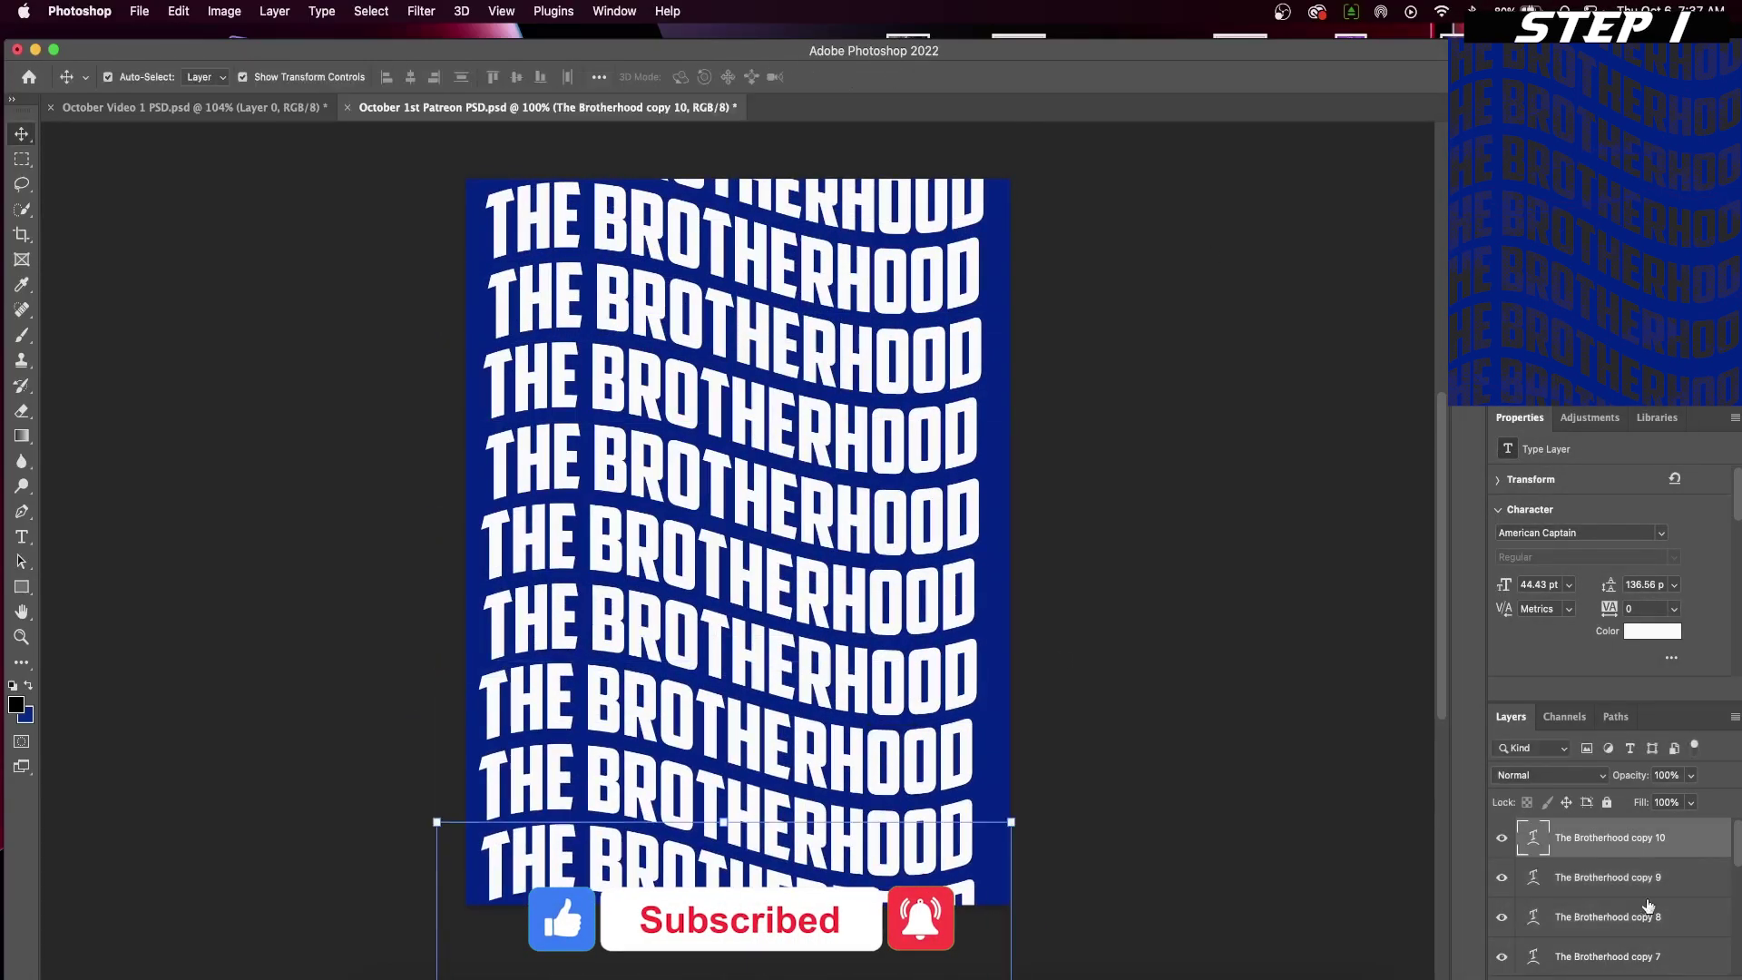
scroll(1648, 907, "down", 8)
left_click(1622, 876, "shift")
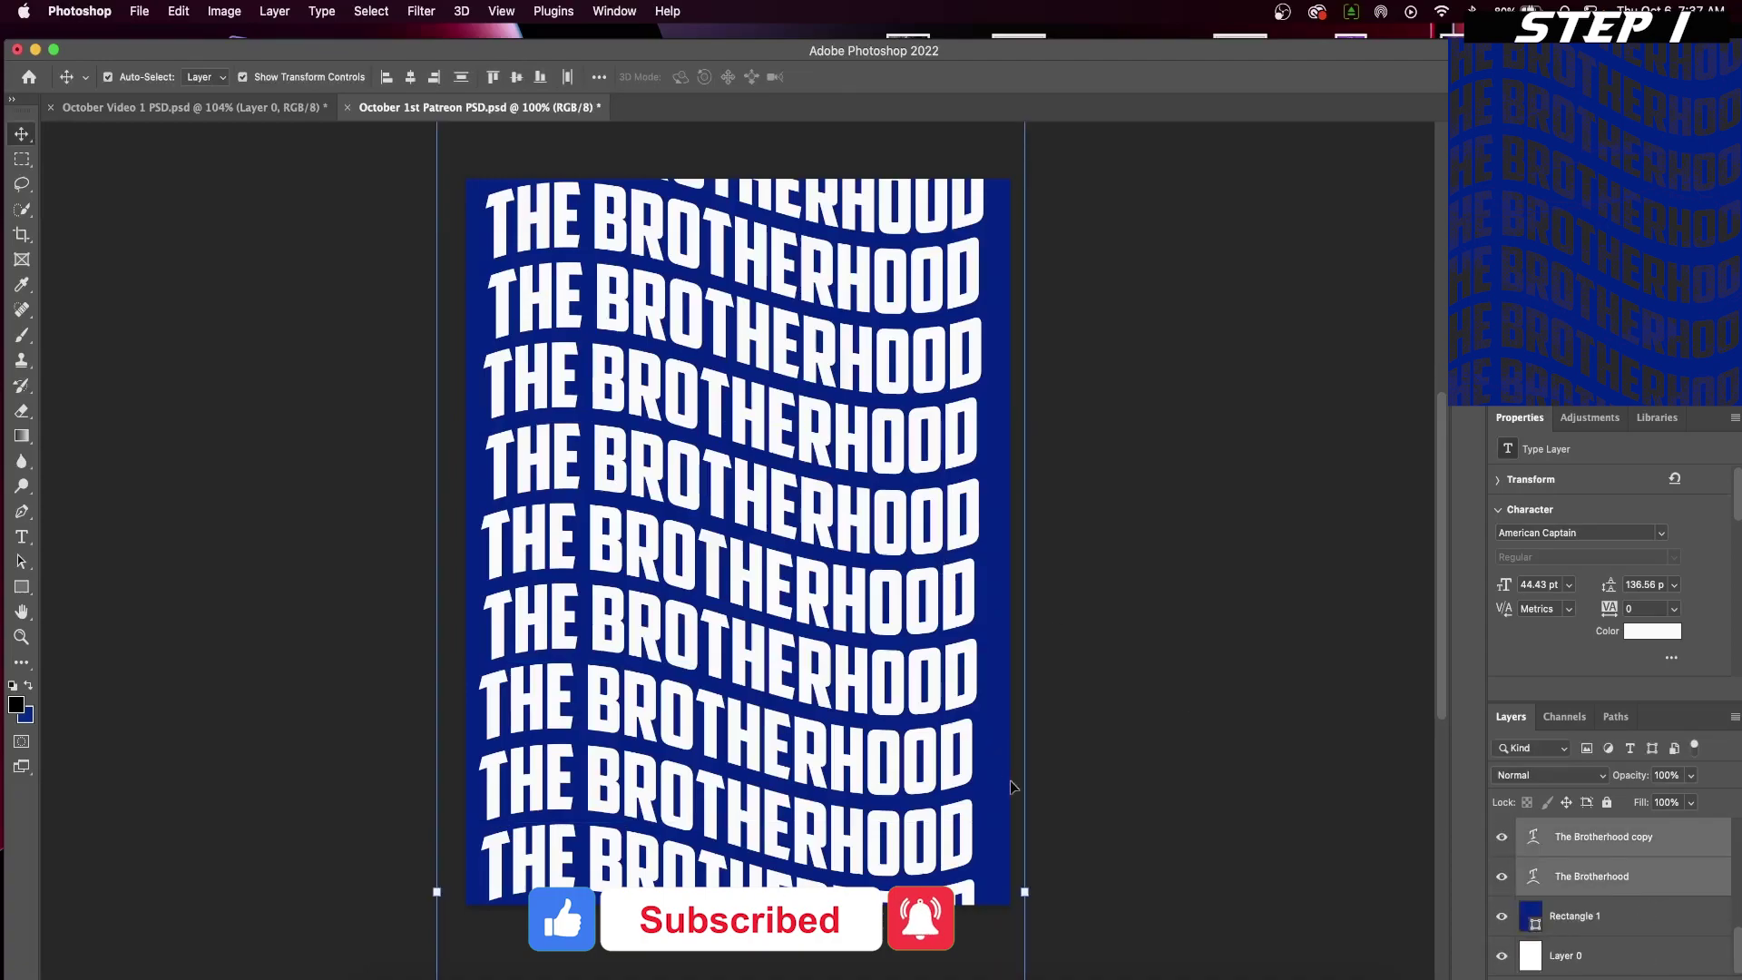
left_click_drag(1024, 892, 1122, 892)
left_click_drag(992, 759, 951, 749)
key("Return")
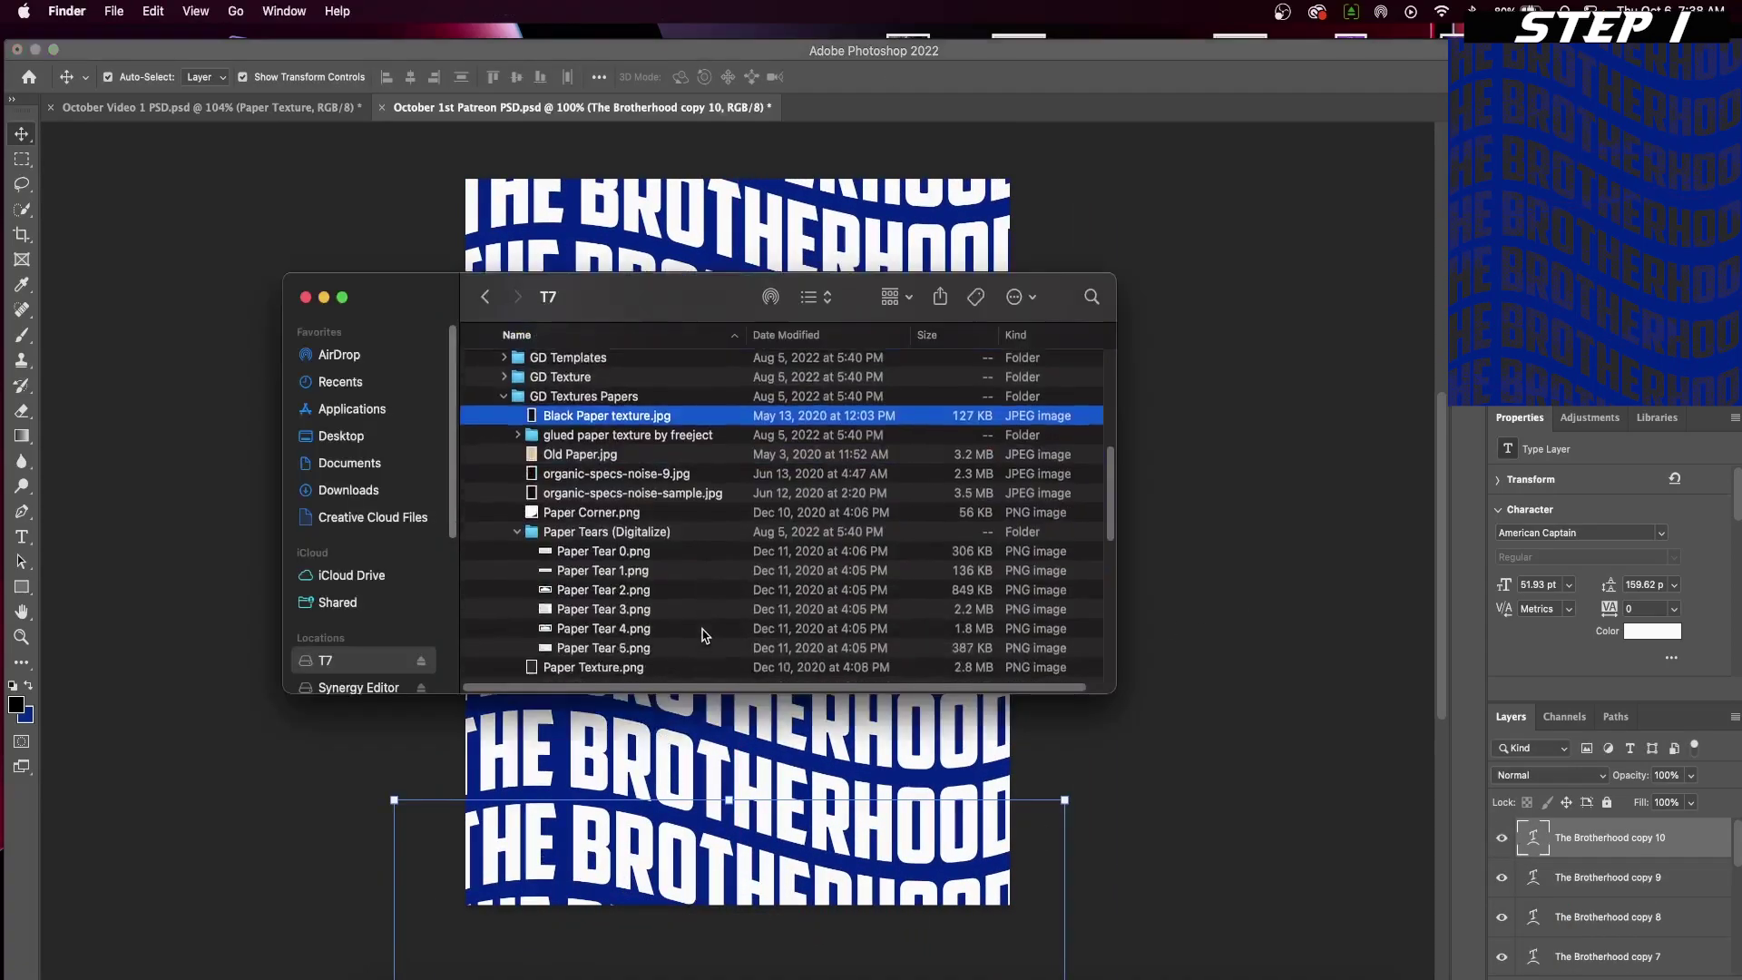
- Place Paper Texture.png from the GD Textures Papers folder over the poster and set its blend mode to Darker Color
scroll(699, 631, "down", 5)
left_click(672, 599)
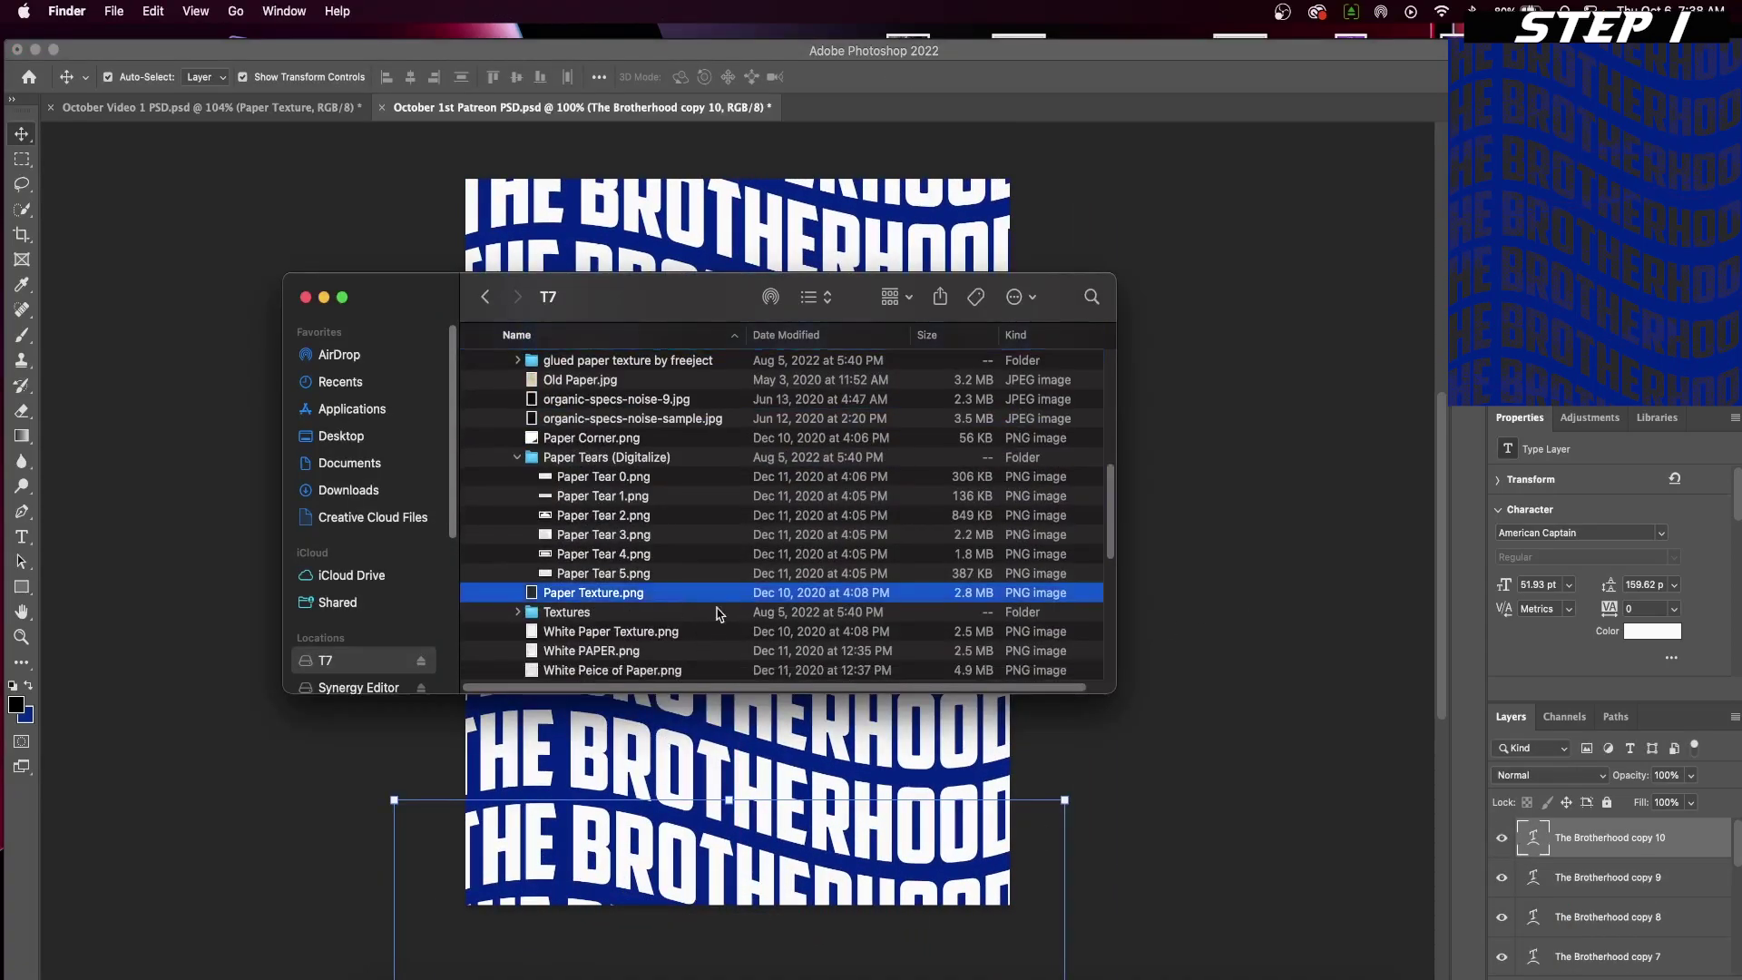
left_click_drag(682, 603, 990, 633)
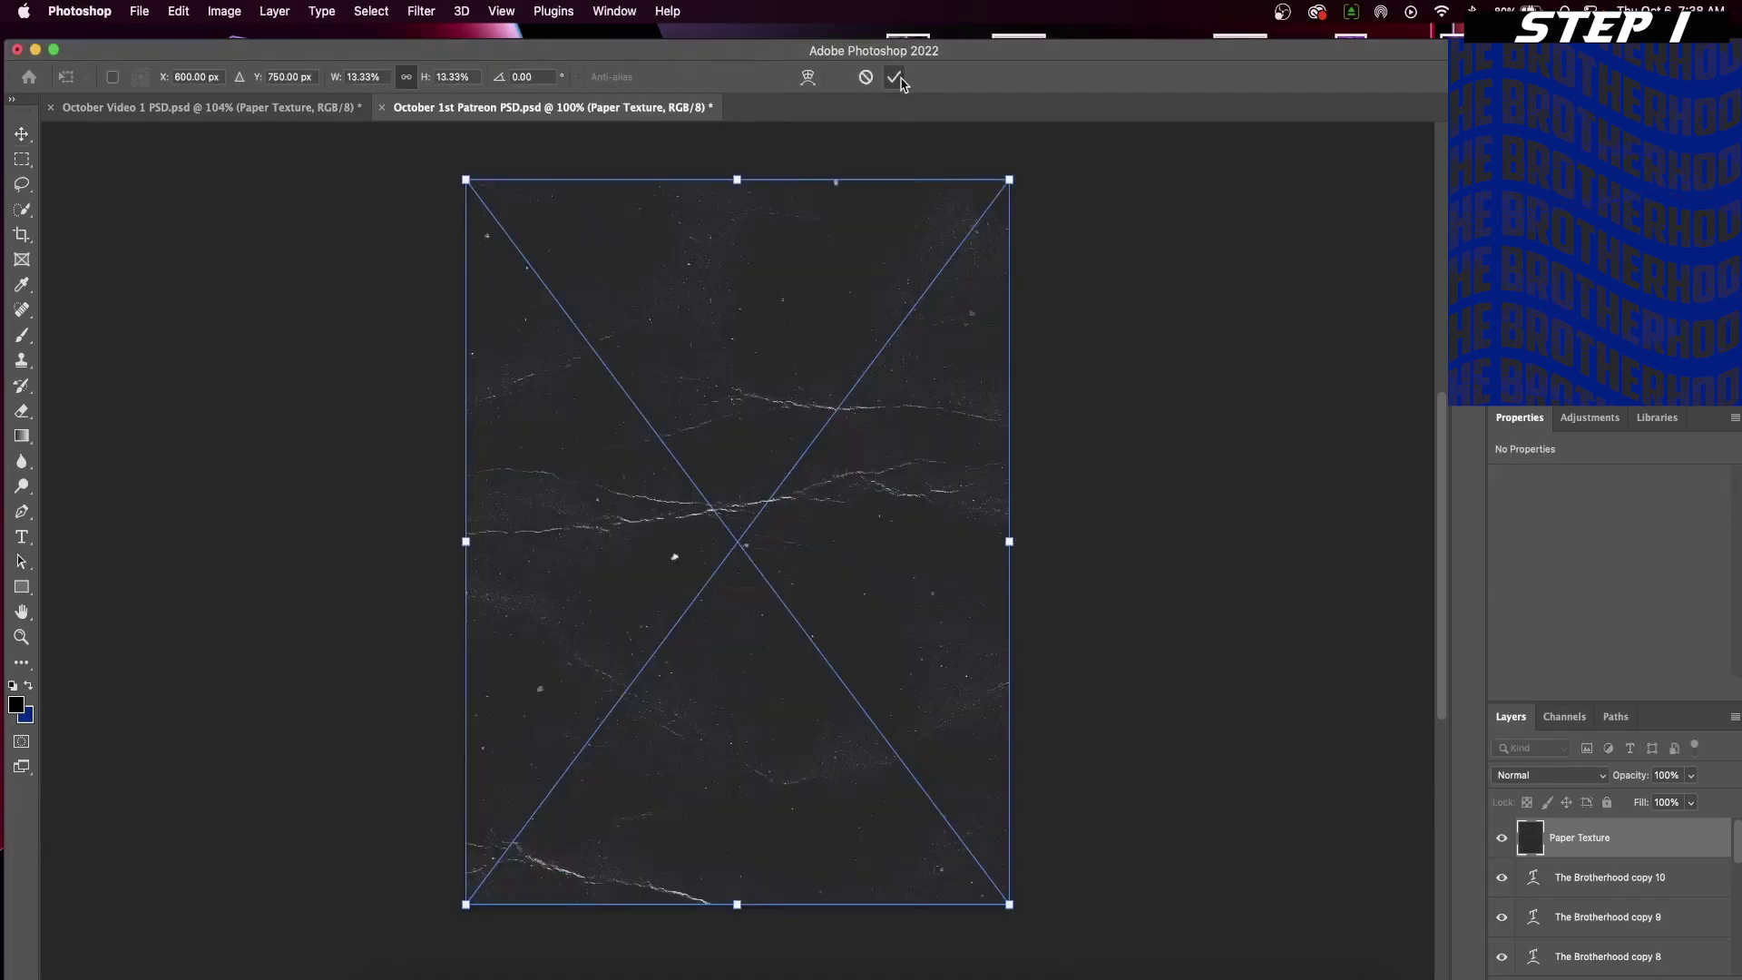
left_click(896, 78)
left_click(1562, 780)
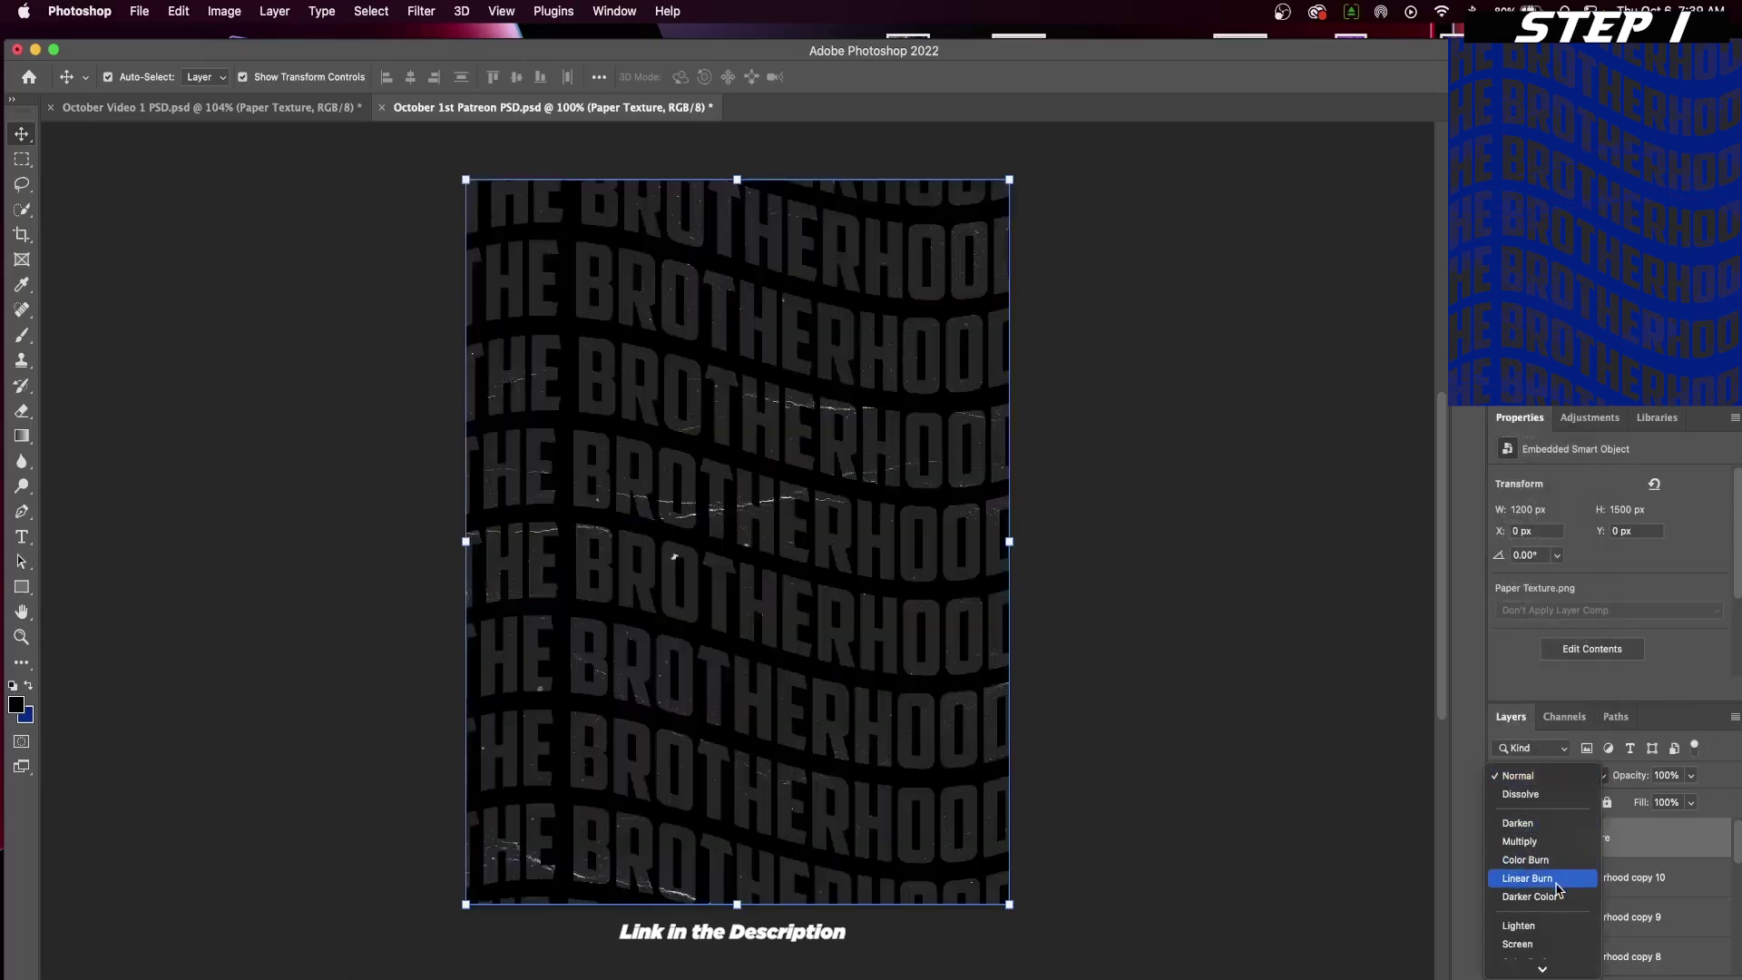
left_click(1542, 893)
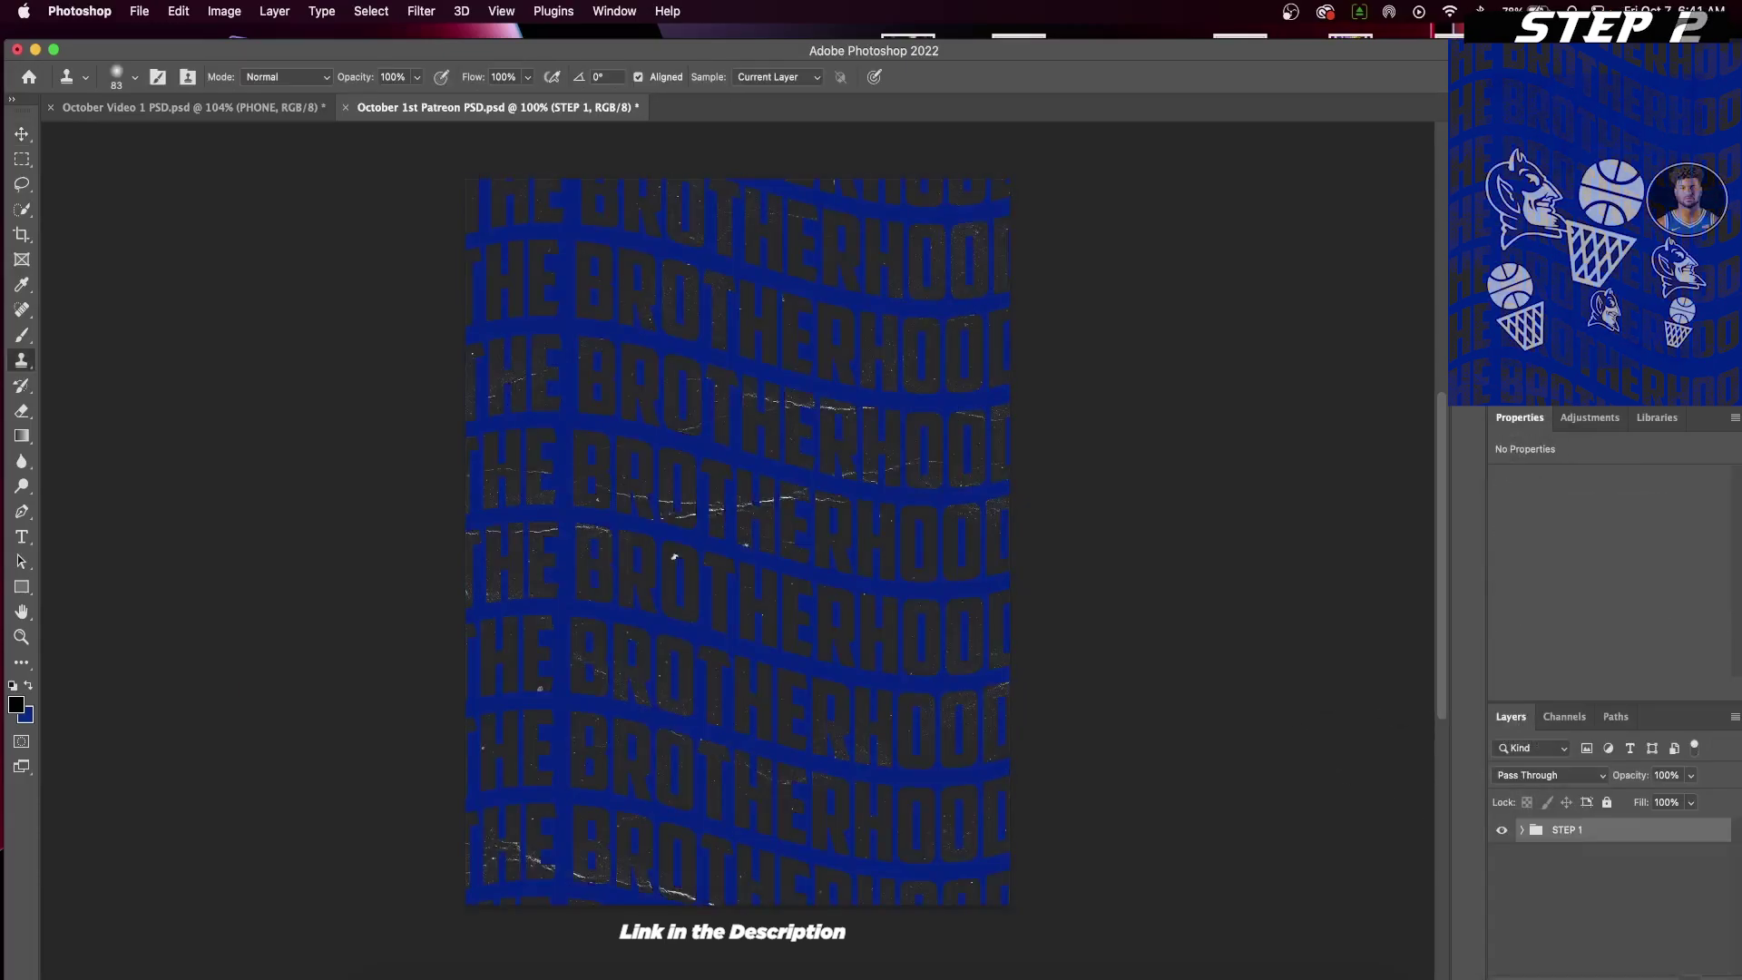
- Draw a black rectangle about 875 × 1237 px over the middle of the patterned background
left_click(22, 586)
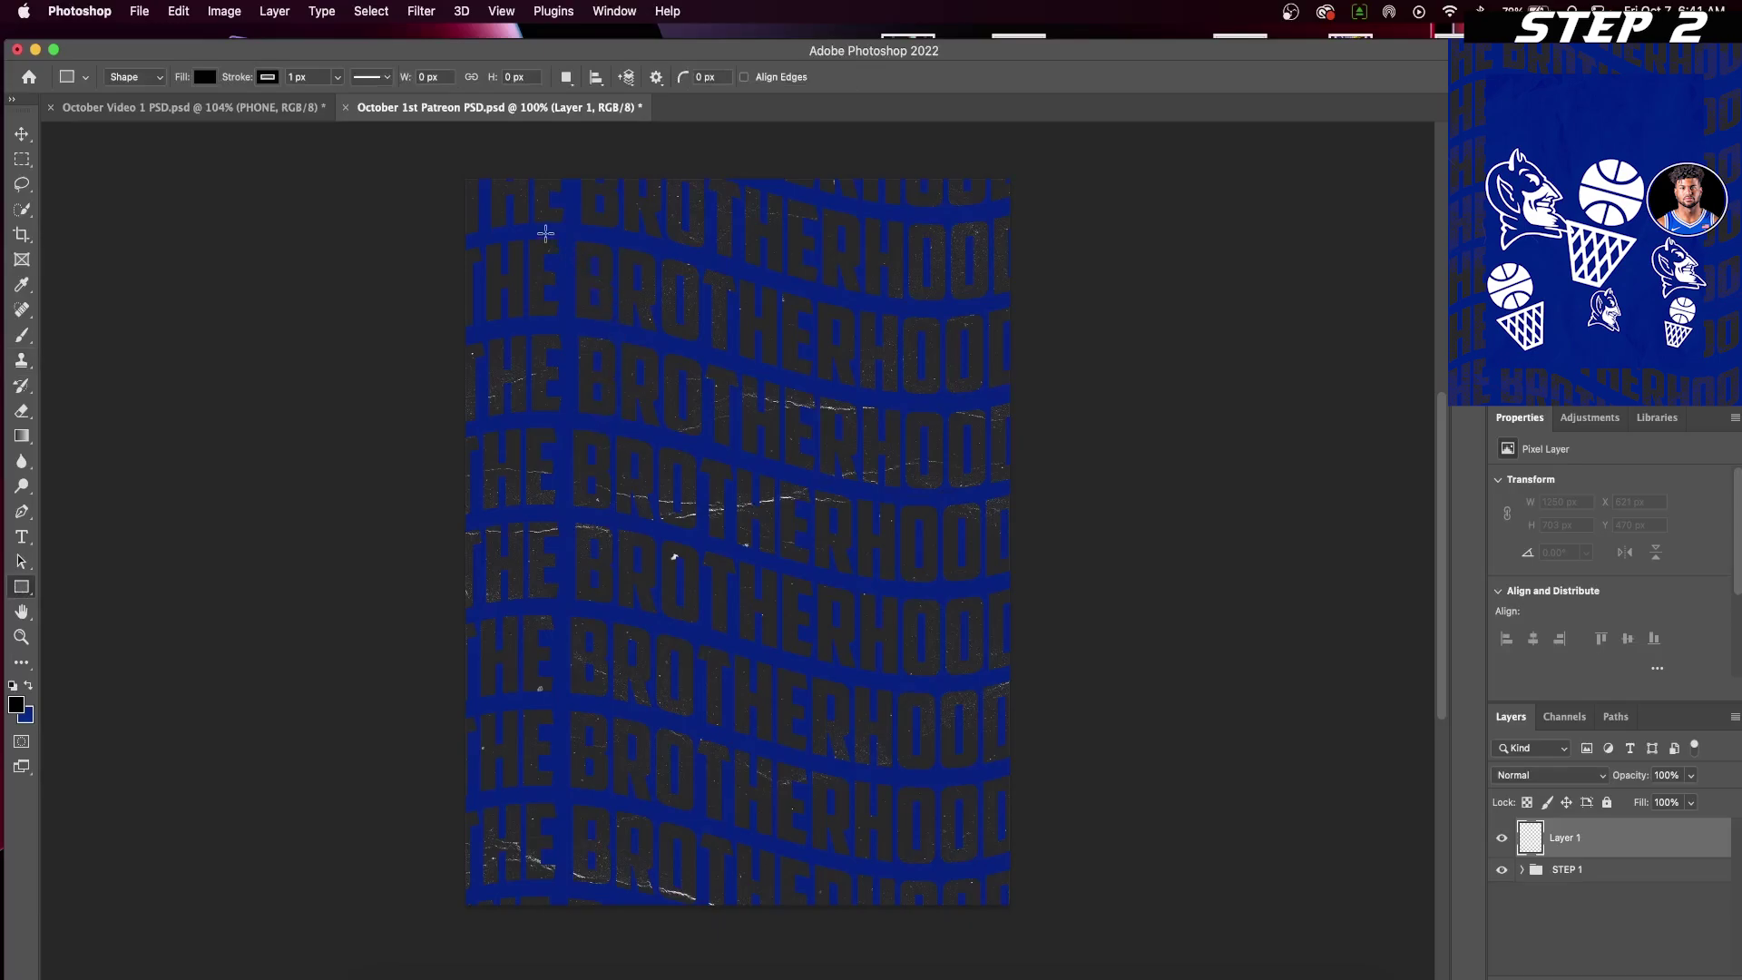
left_click_drag(546, 224, 942, 822)
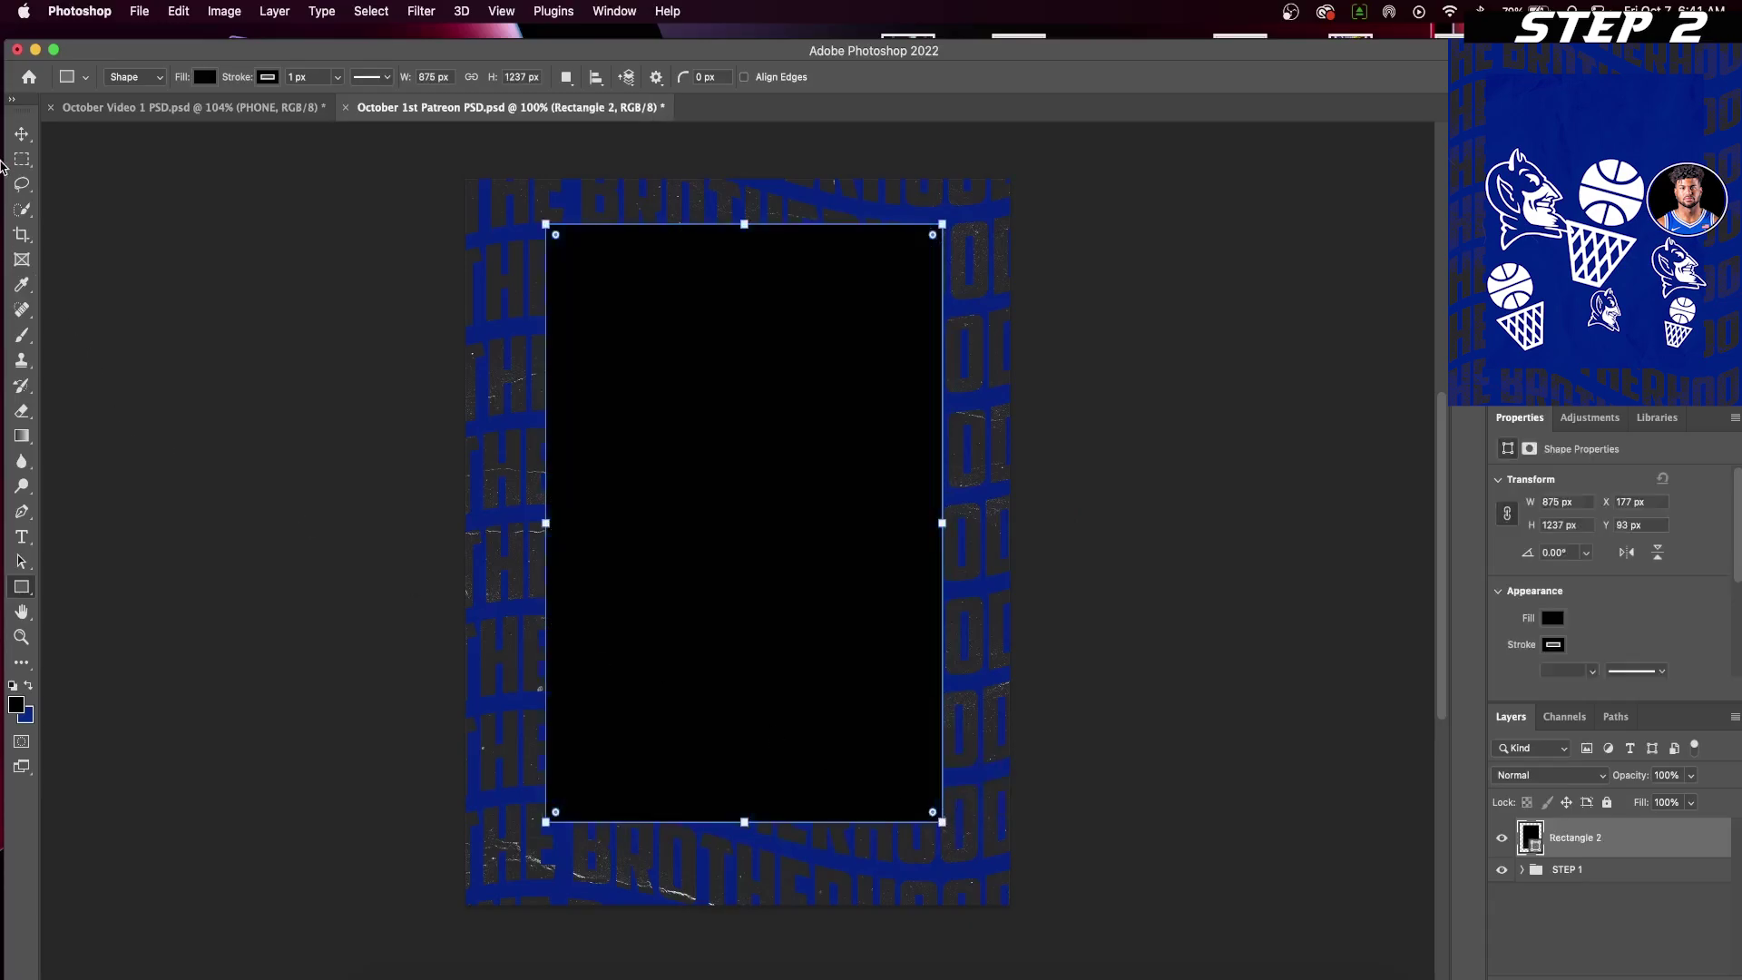
- Move the black rectangle down so that it sits vertically centred on the poster
left_click(22, 133)
key("super+t")
left_click_drag(820, 395, 821, 414)
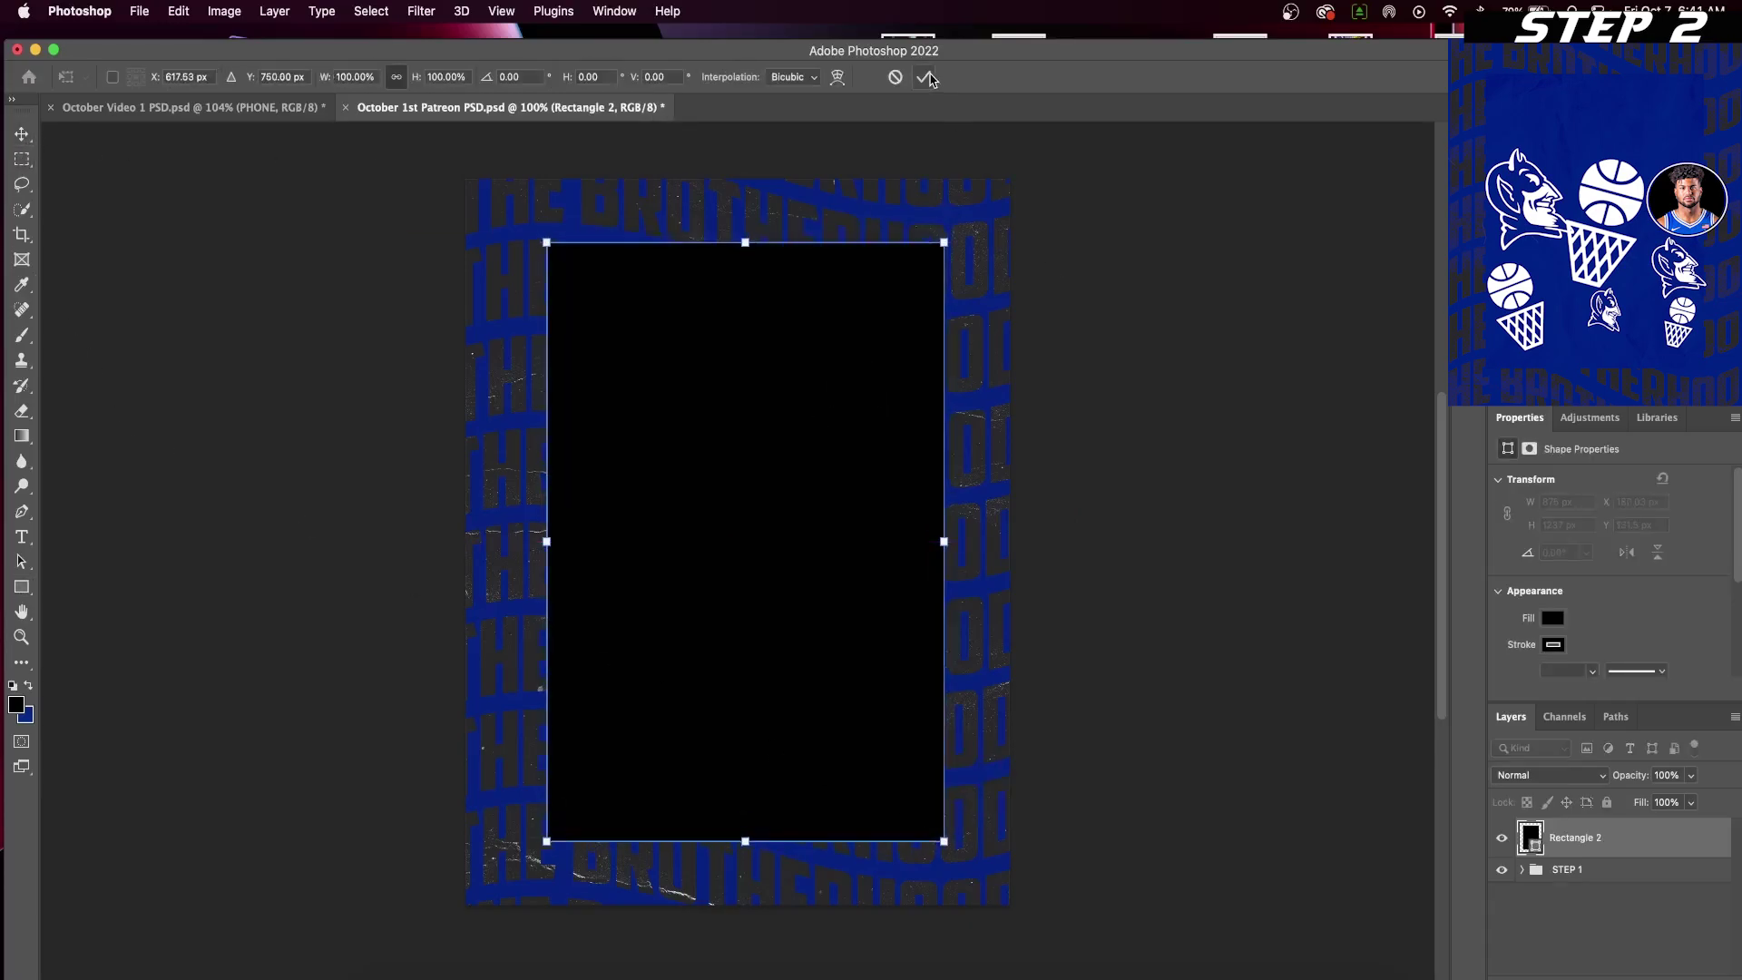
left_click(925, 78)
- Change the rectangle's fill to the dark blue sampled from the poster background
left_click(1552, 618)
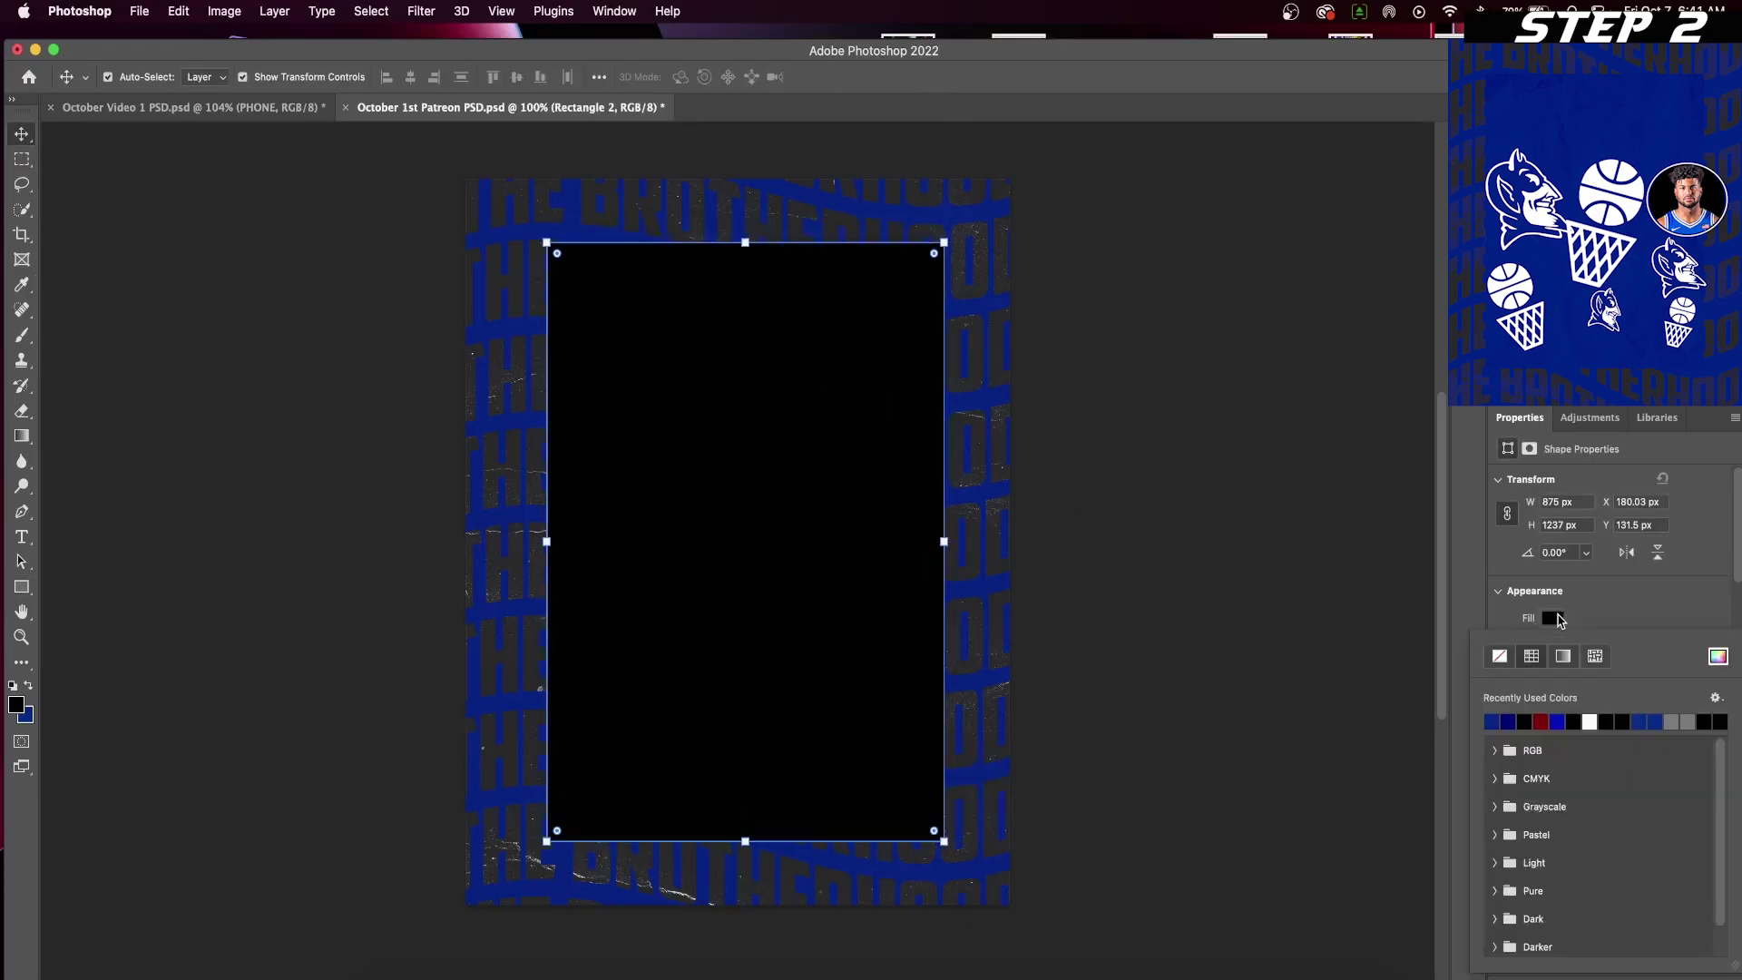
left_click(1719, 656)
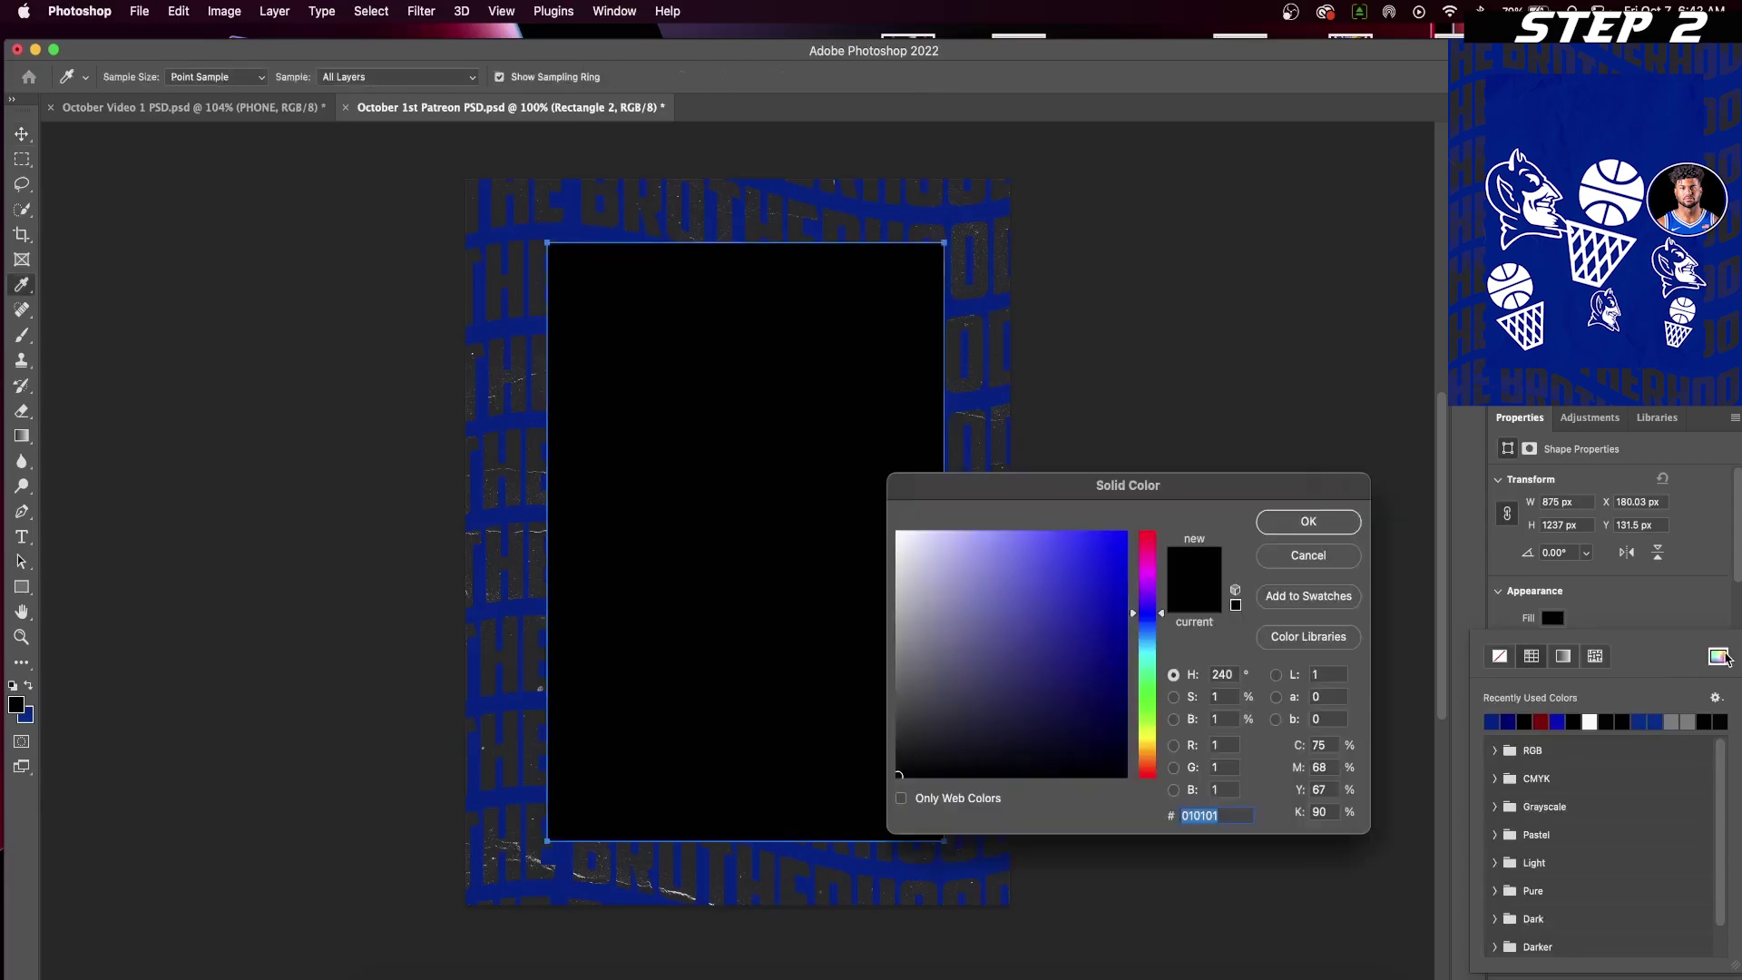
left_click(854, 865)
left_click(1281, 519)
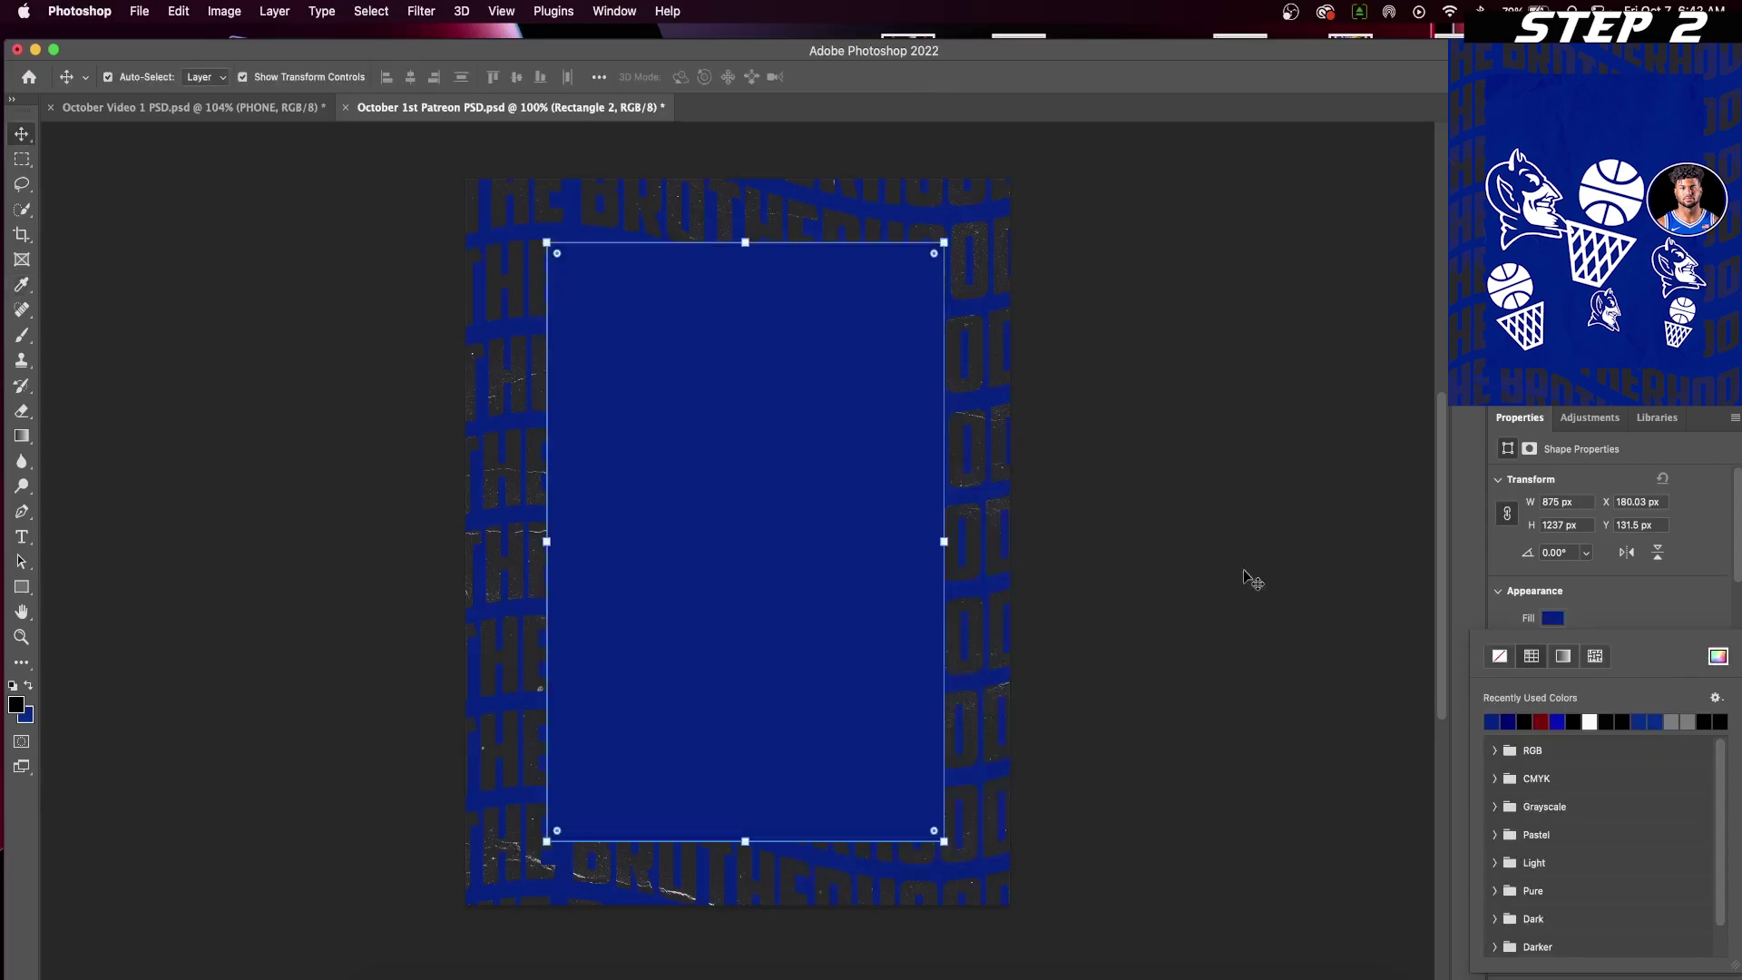
- Place White Paper Texture.png above the blue rectangle, shift it over the panel and clip it to the rectangle
key("super+shift+alt+n")
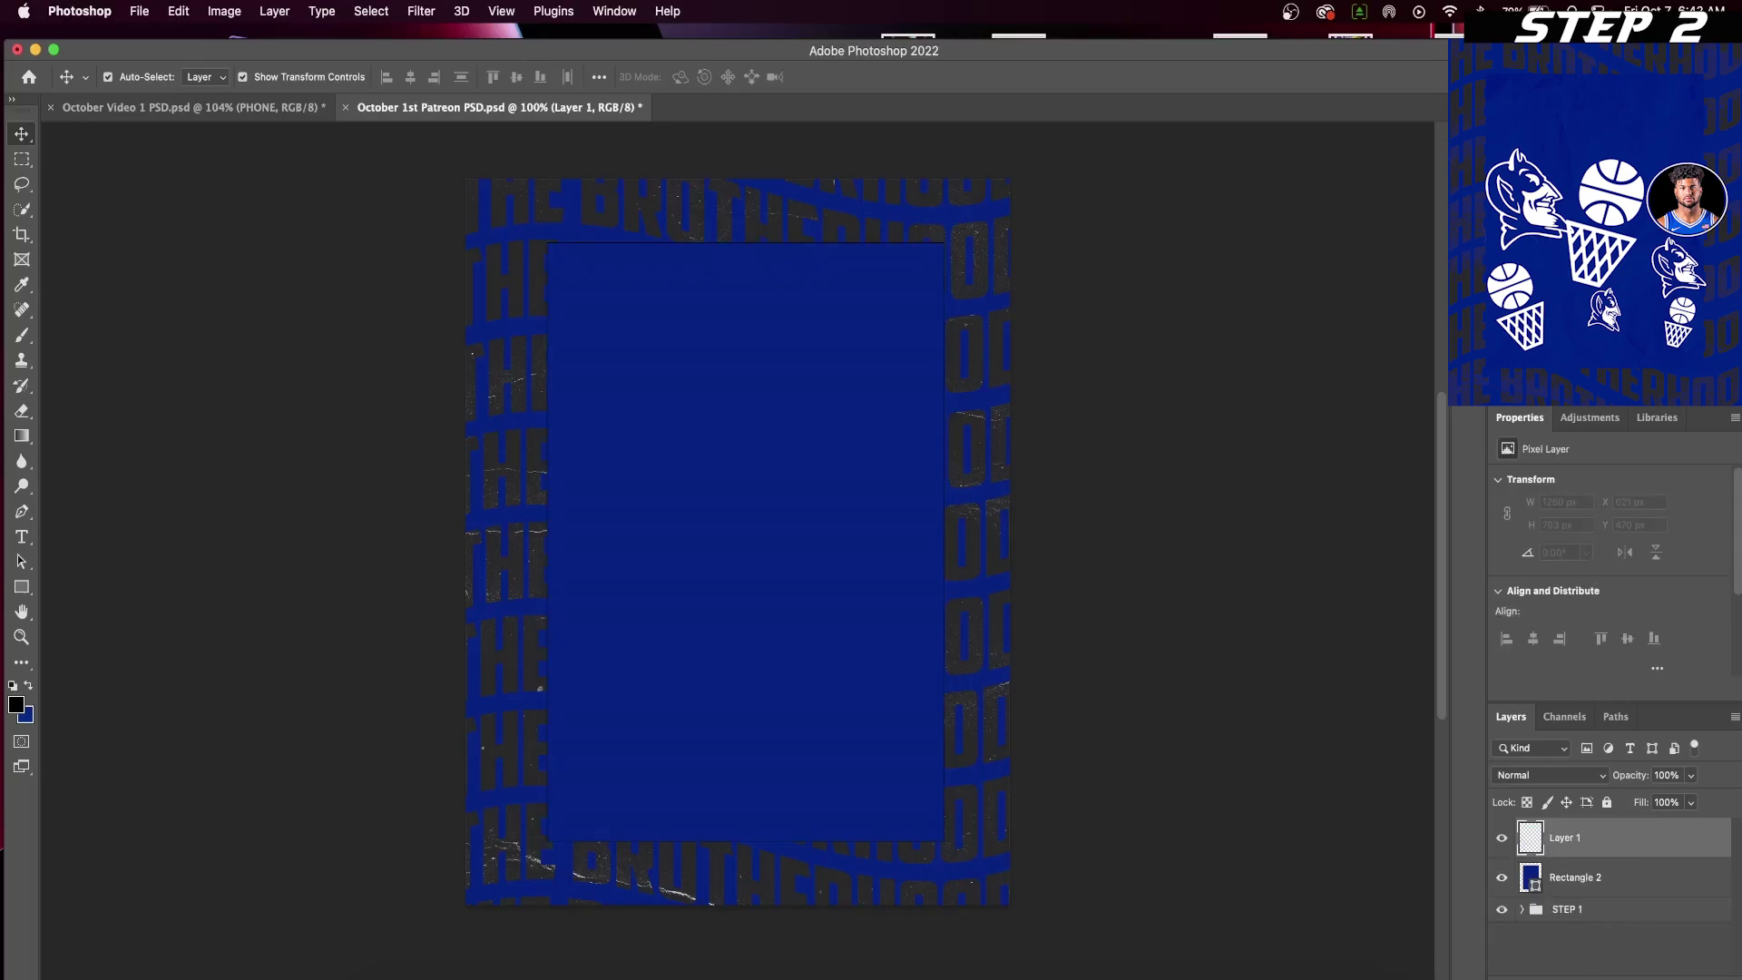
left_click(371, 974)
left_click_drag(570, 423, 805, 681)
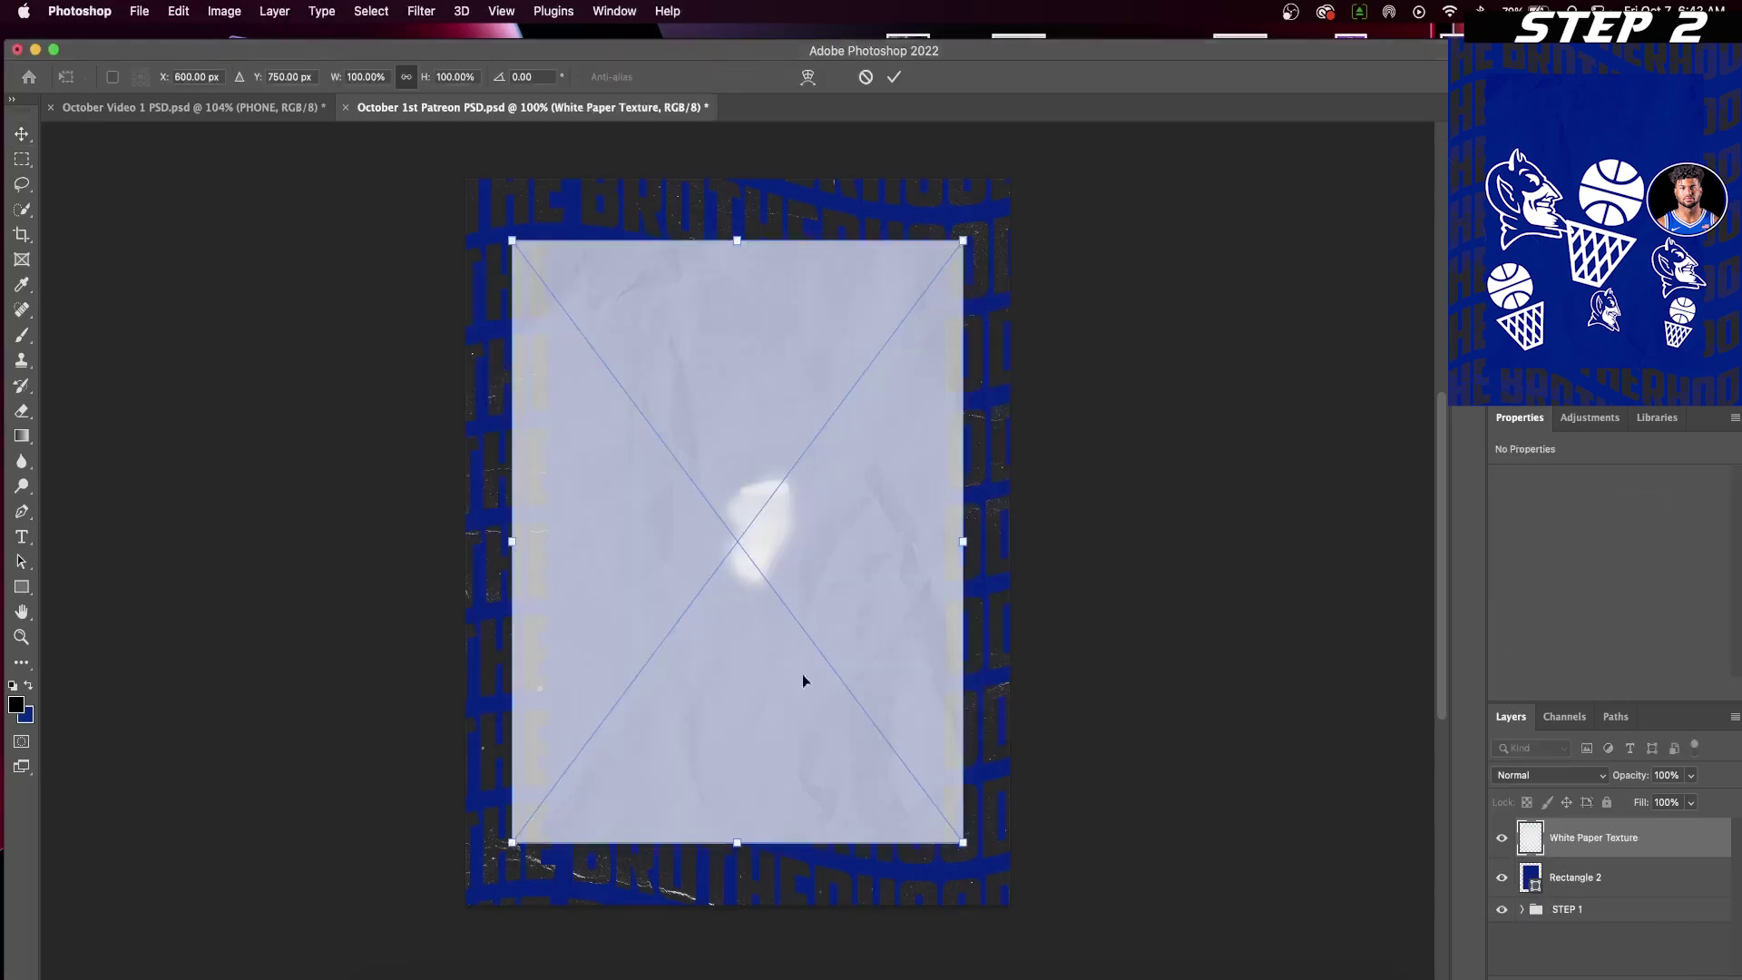
key("Return")
right_click(1657, 850)
scroll(1539, 866, "down", 10)
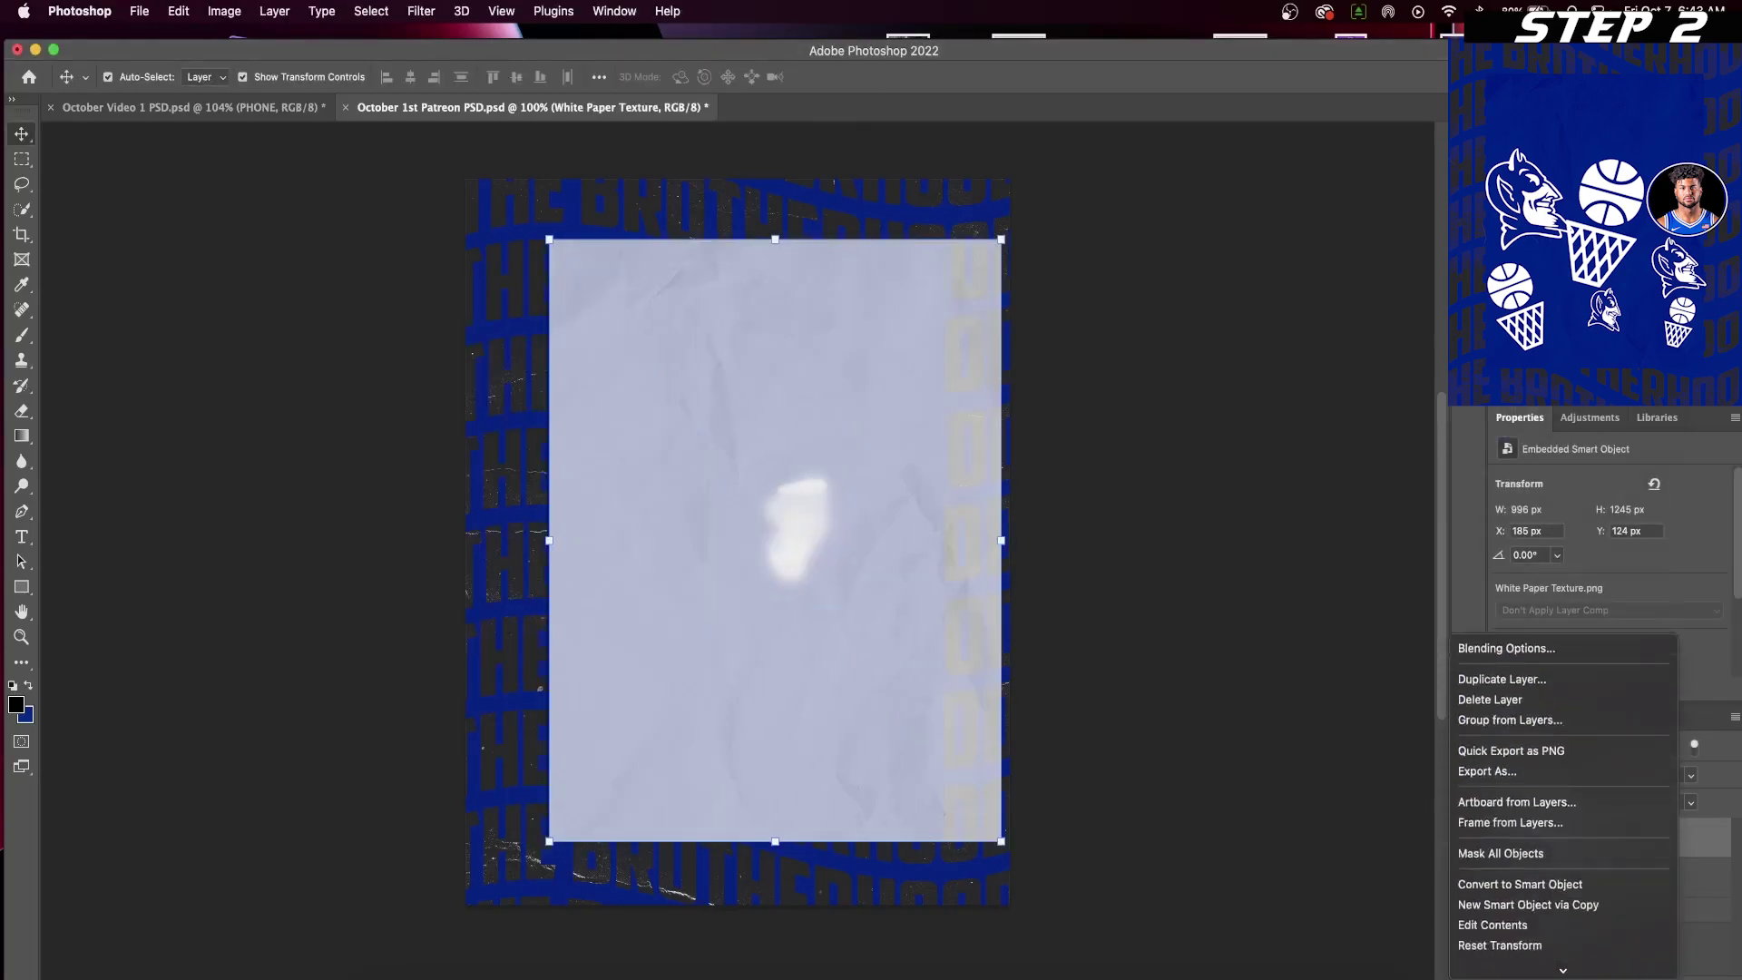
left_click(1542, 803)
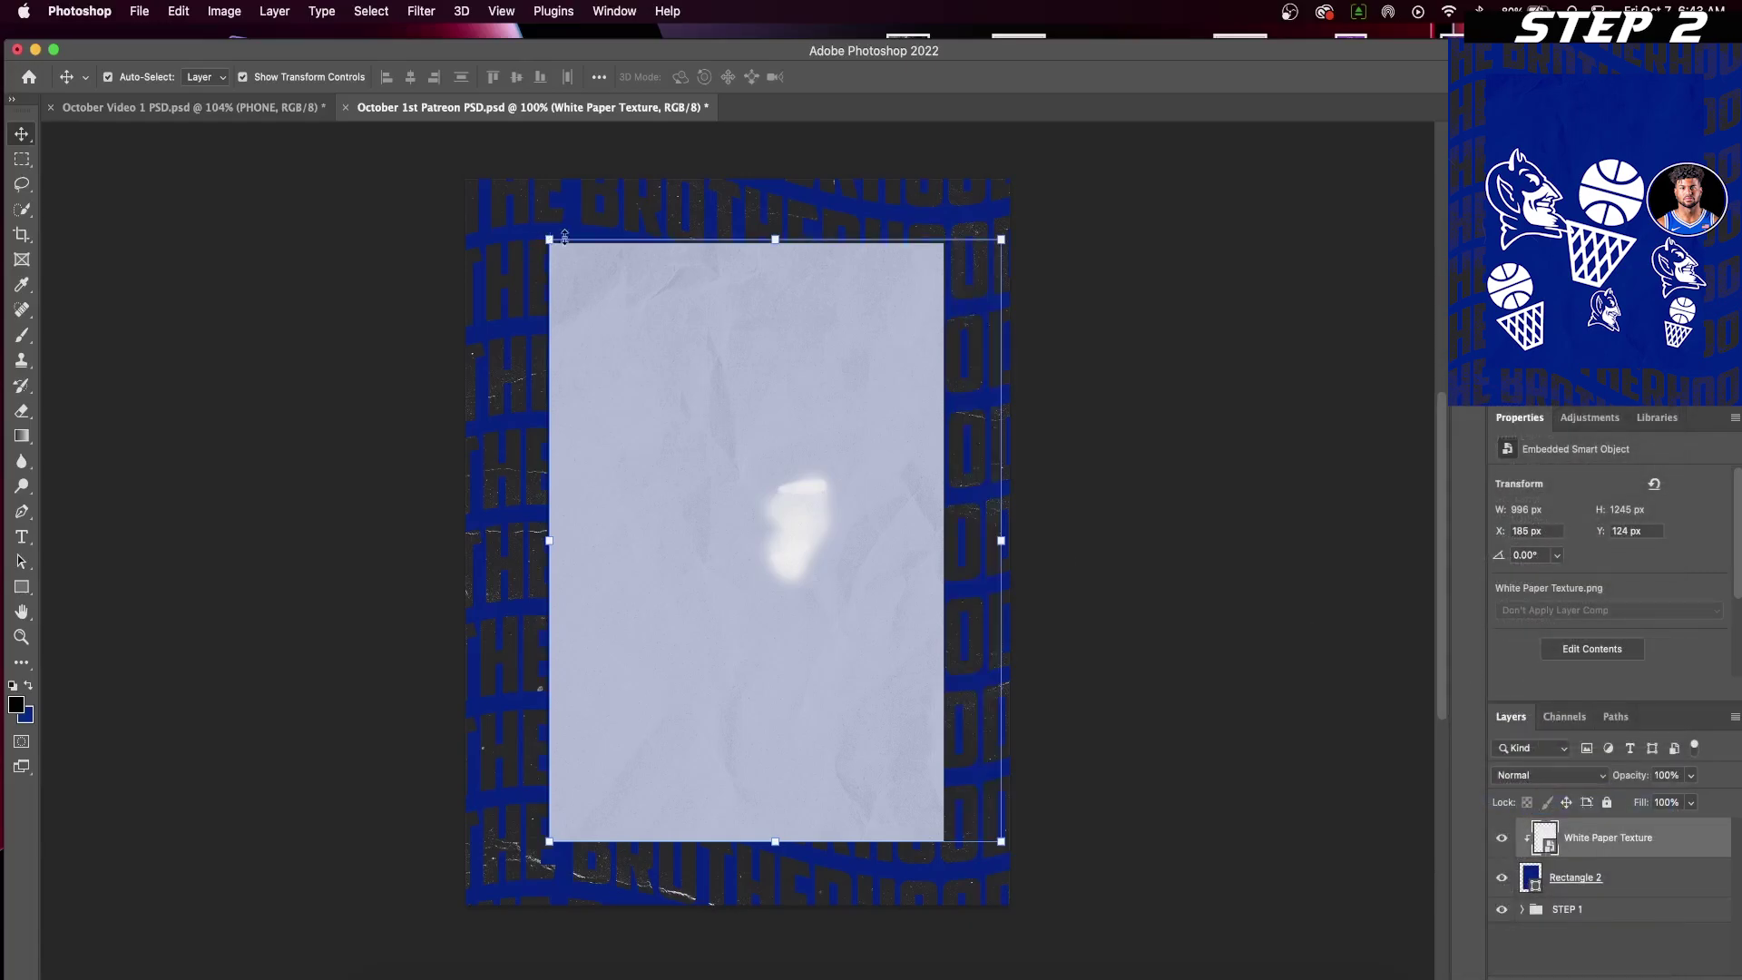
- Enlarge the white paper texture to about 105% so it covers the whole panel and set its blend mode to Color Burn
left_click_drag(549, 238, 525, 207)
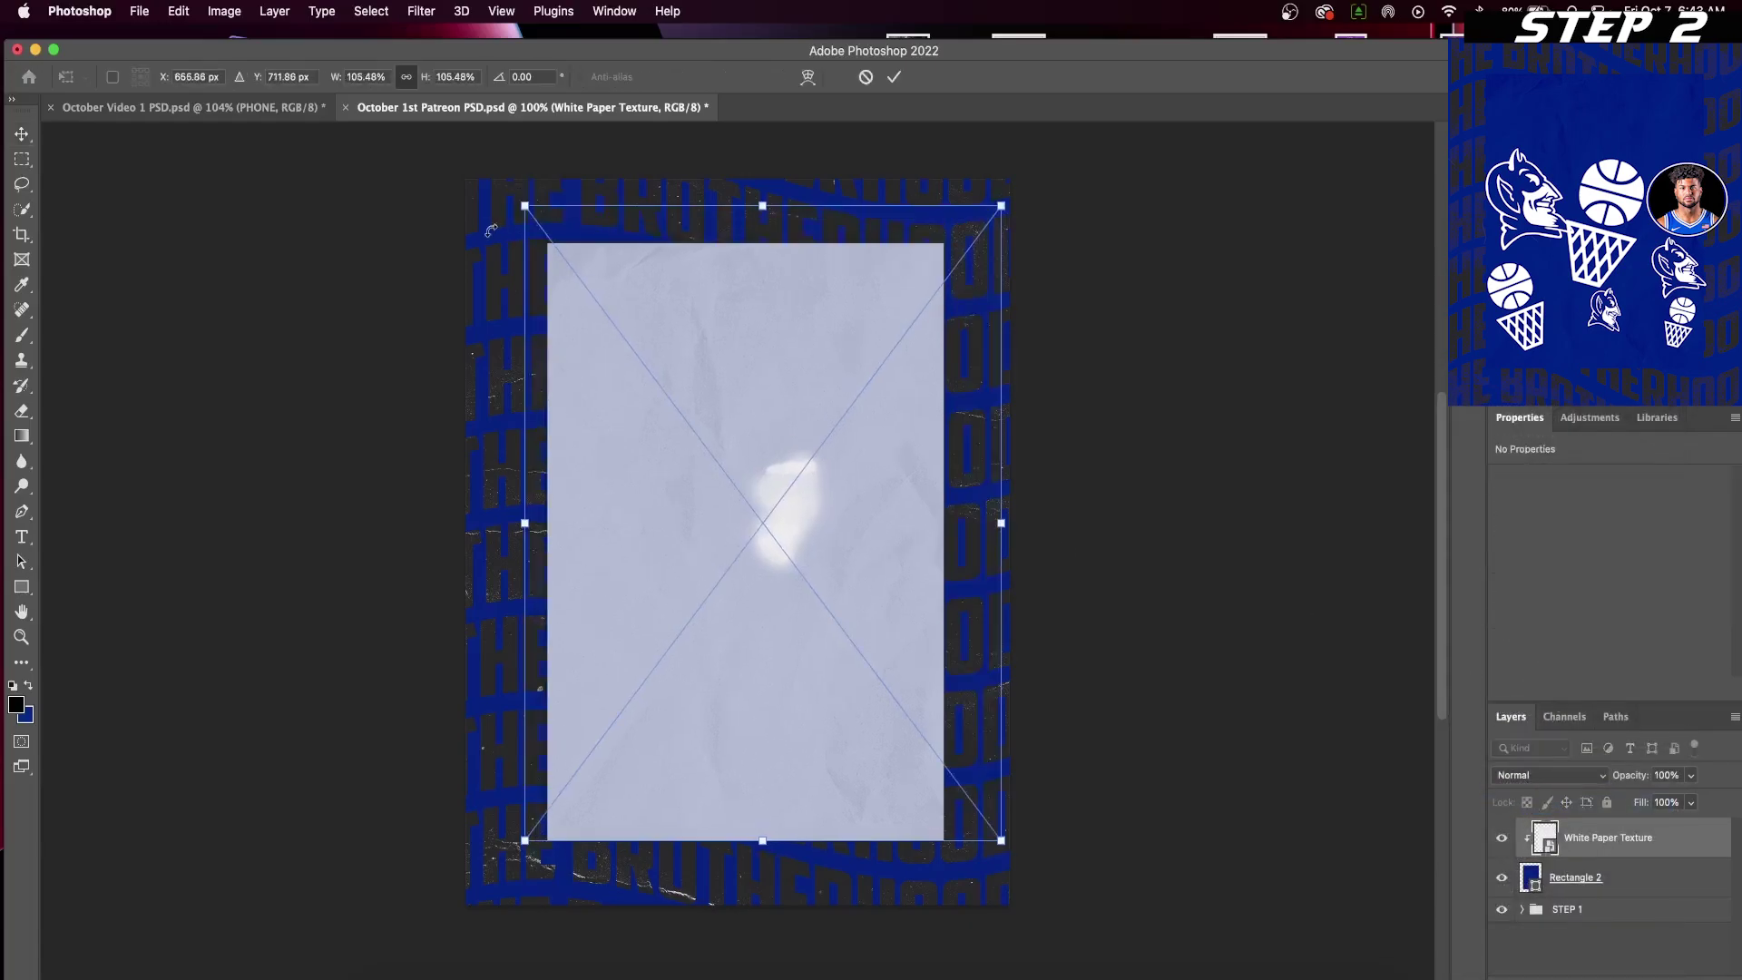
left_click(896, 75)
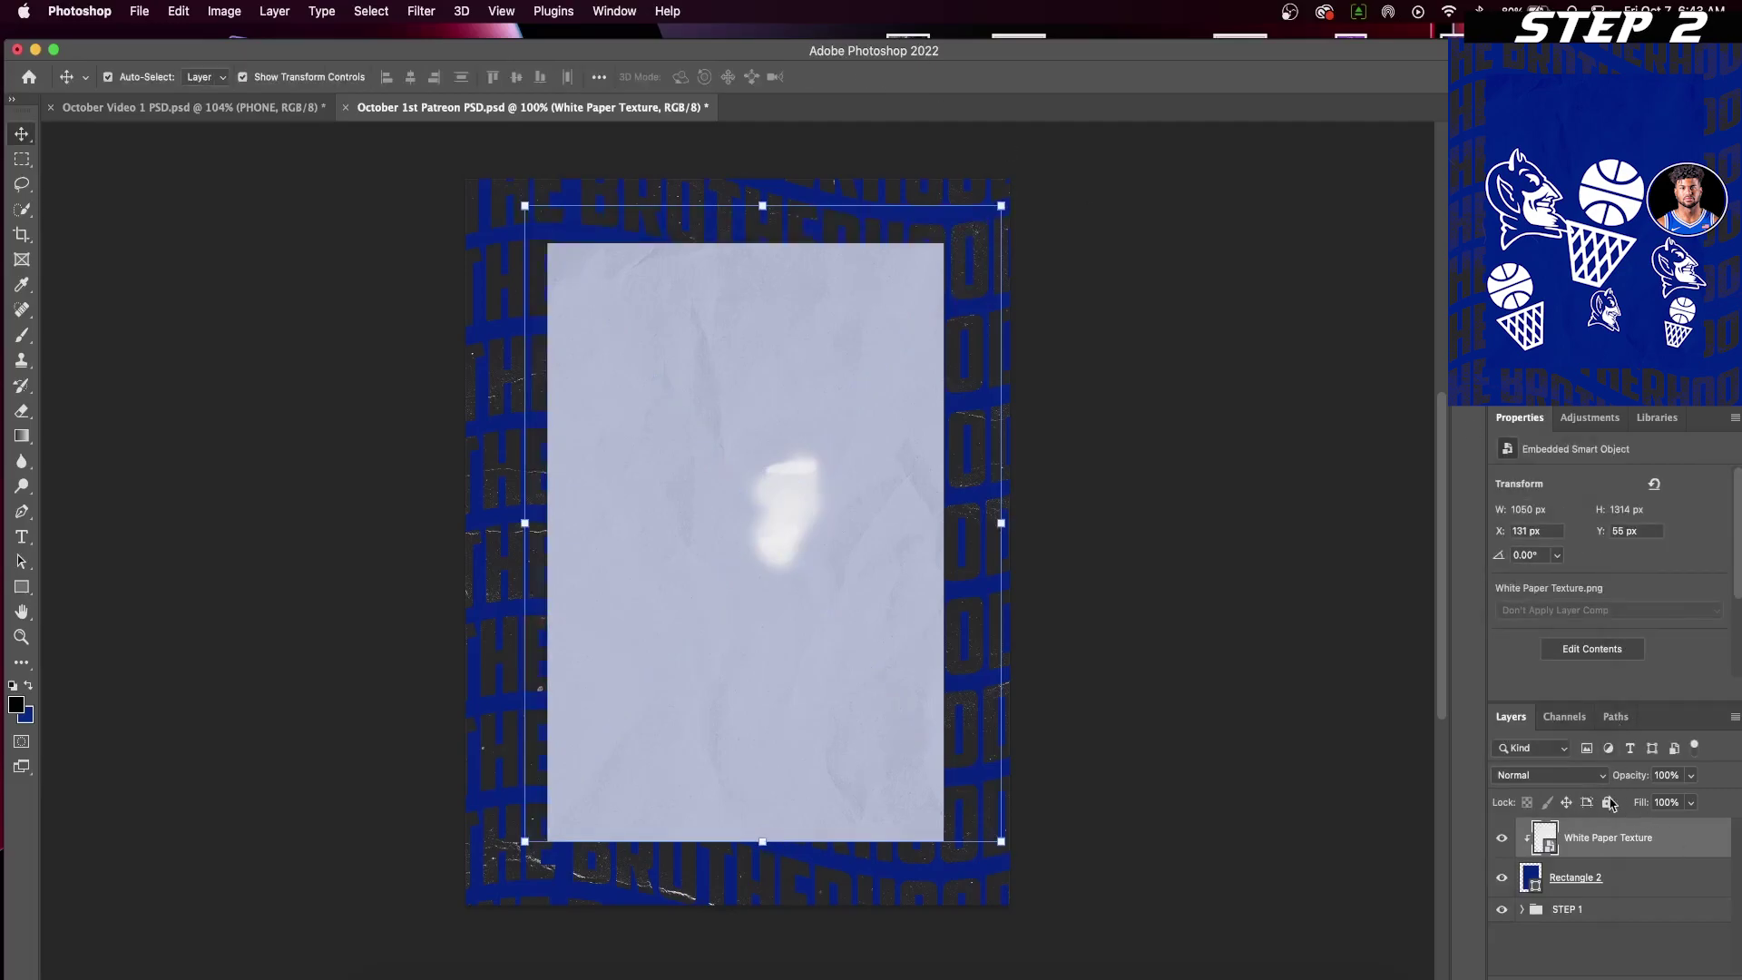
left_click(1553, 775)
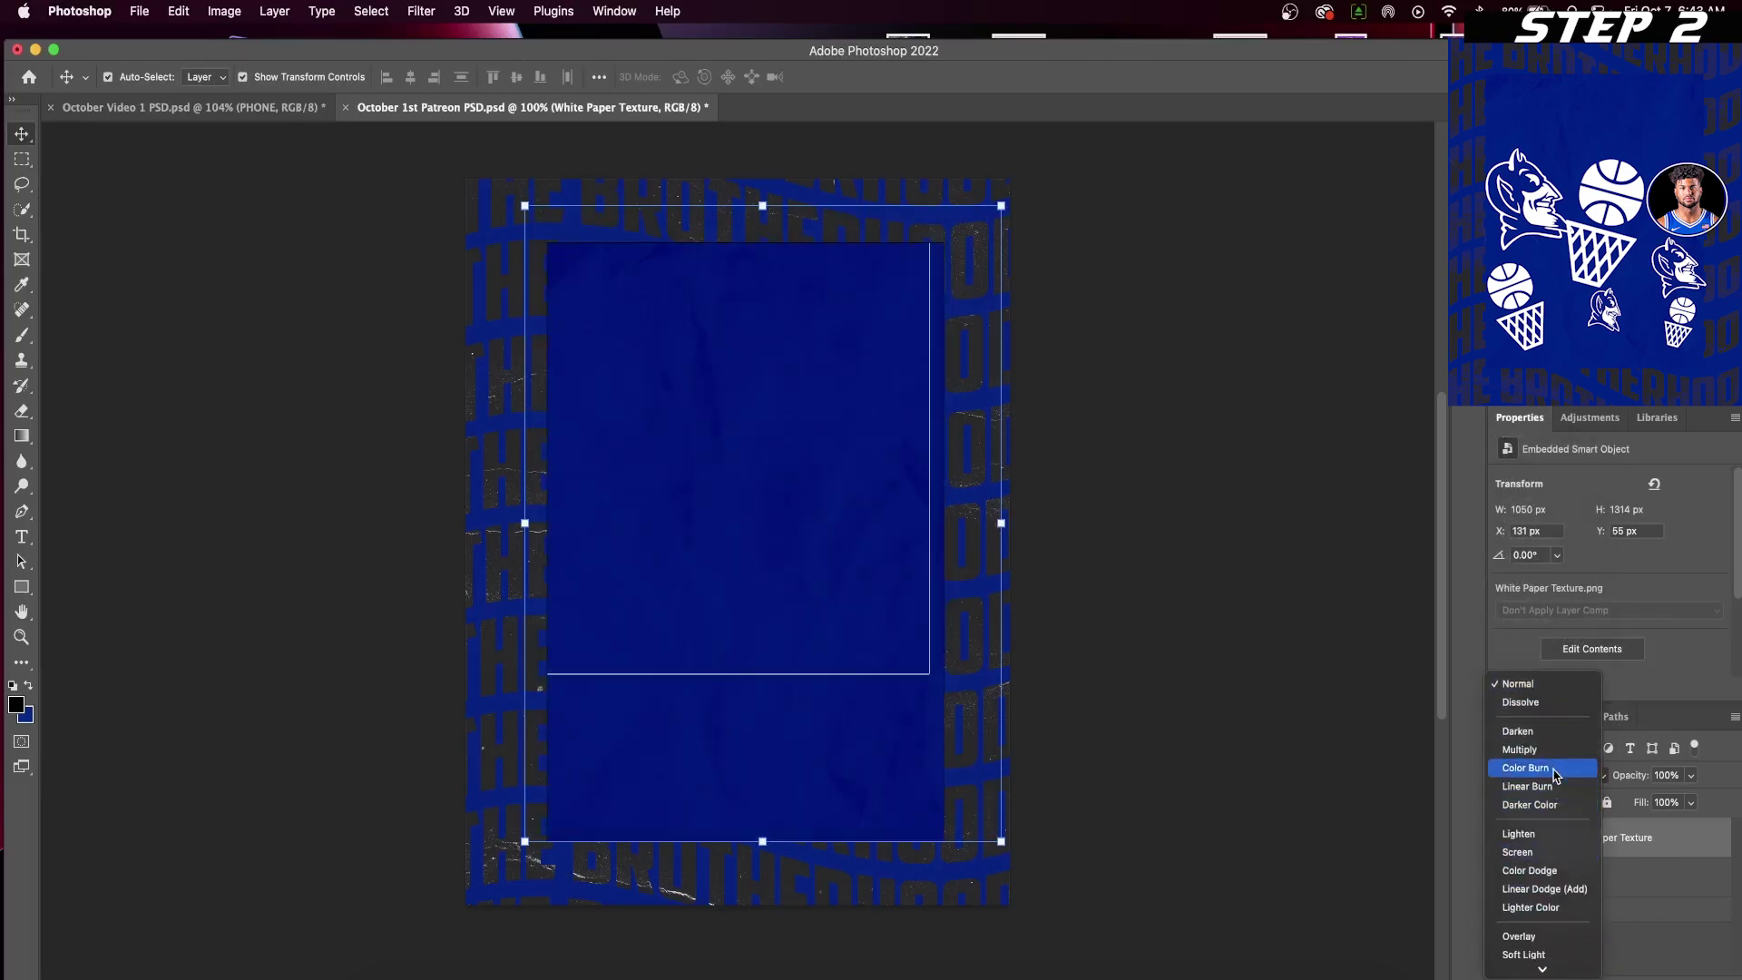
left_click(1555, 771)
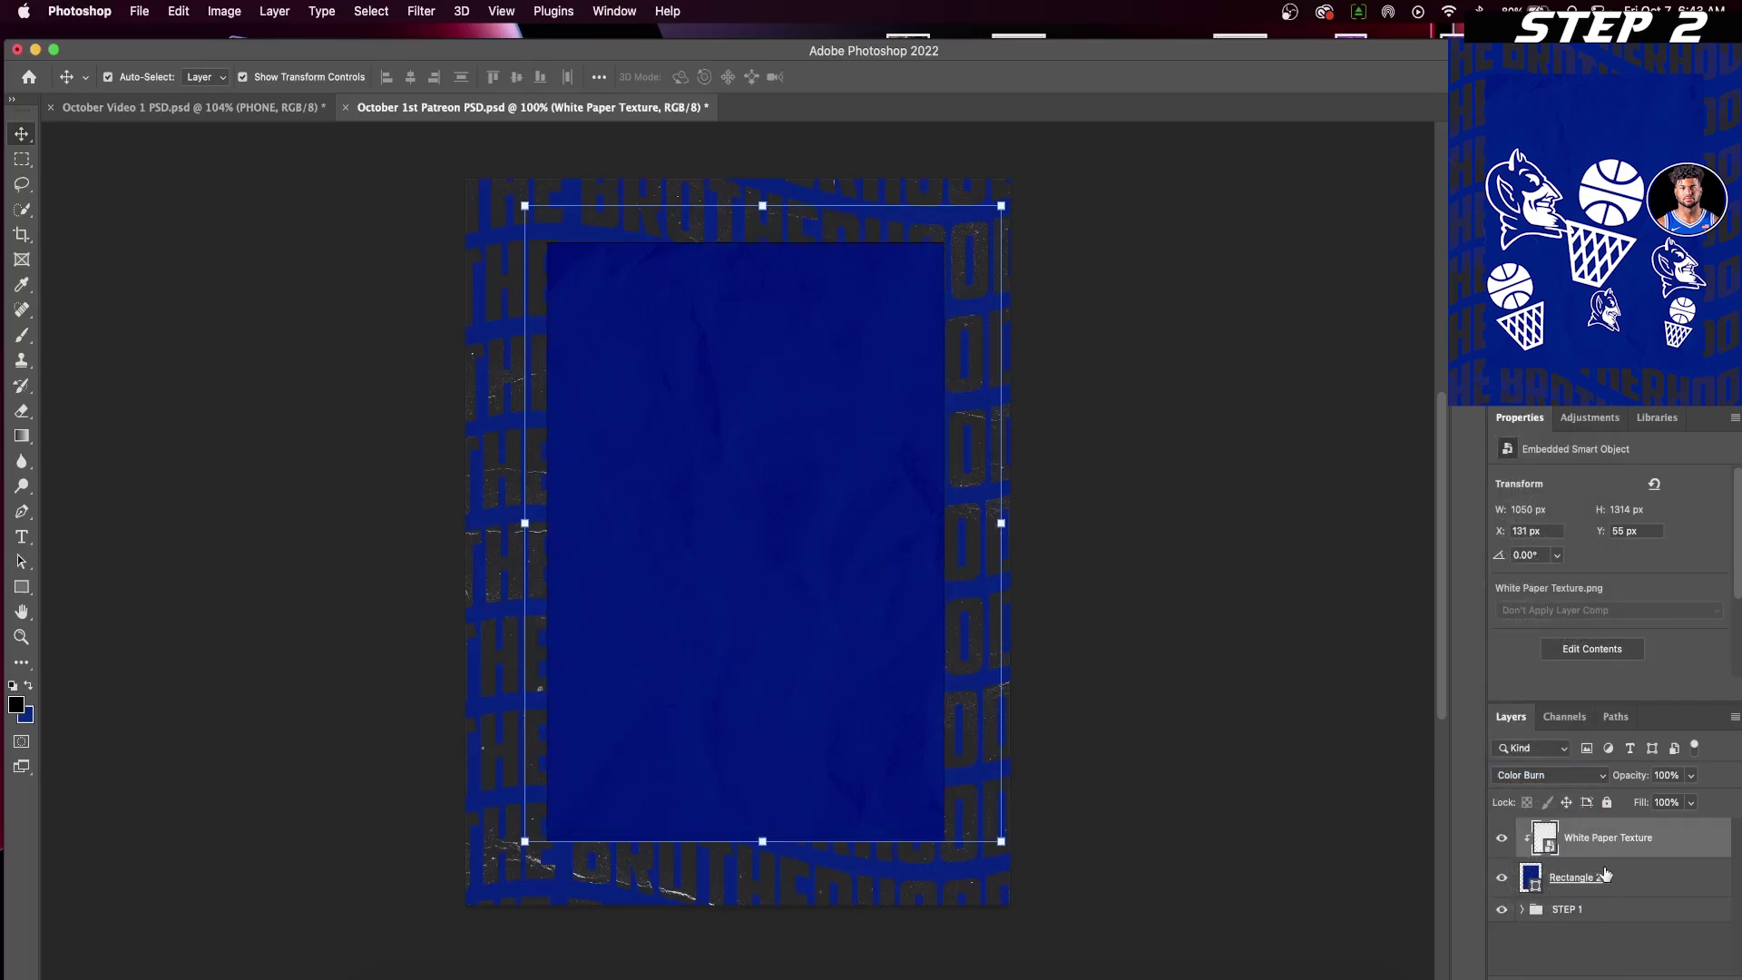
left_click(1607, 875)
left_click(1199, 669)
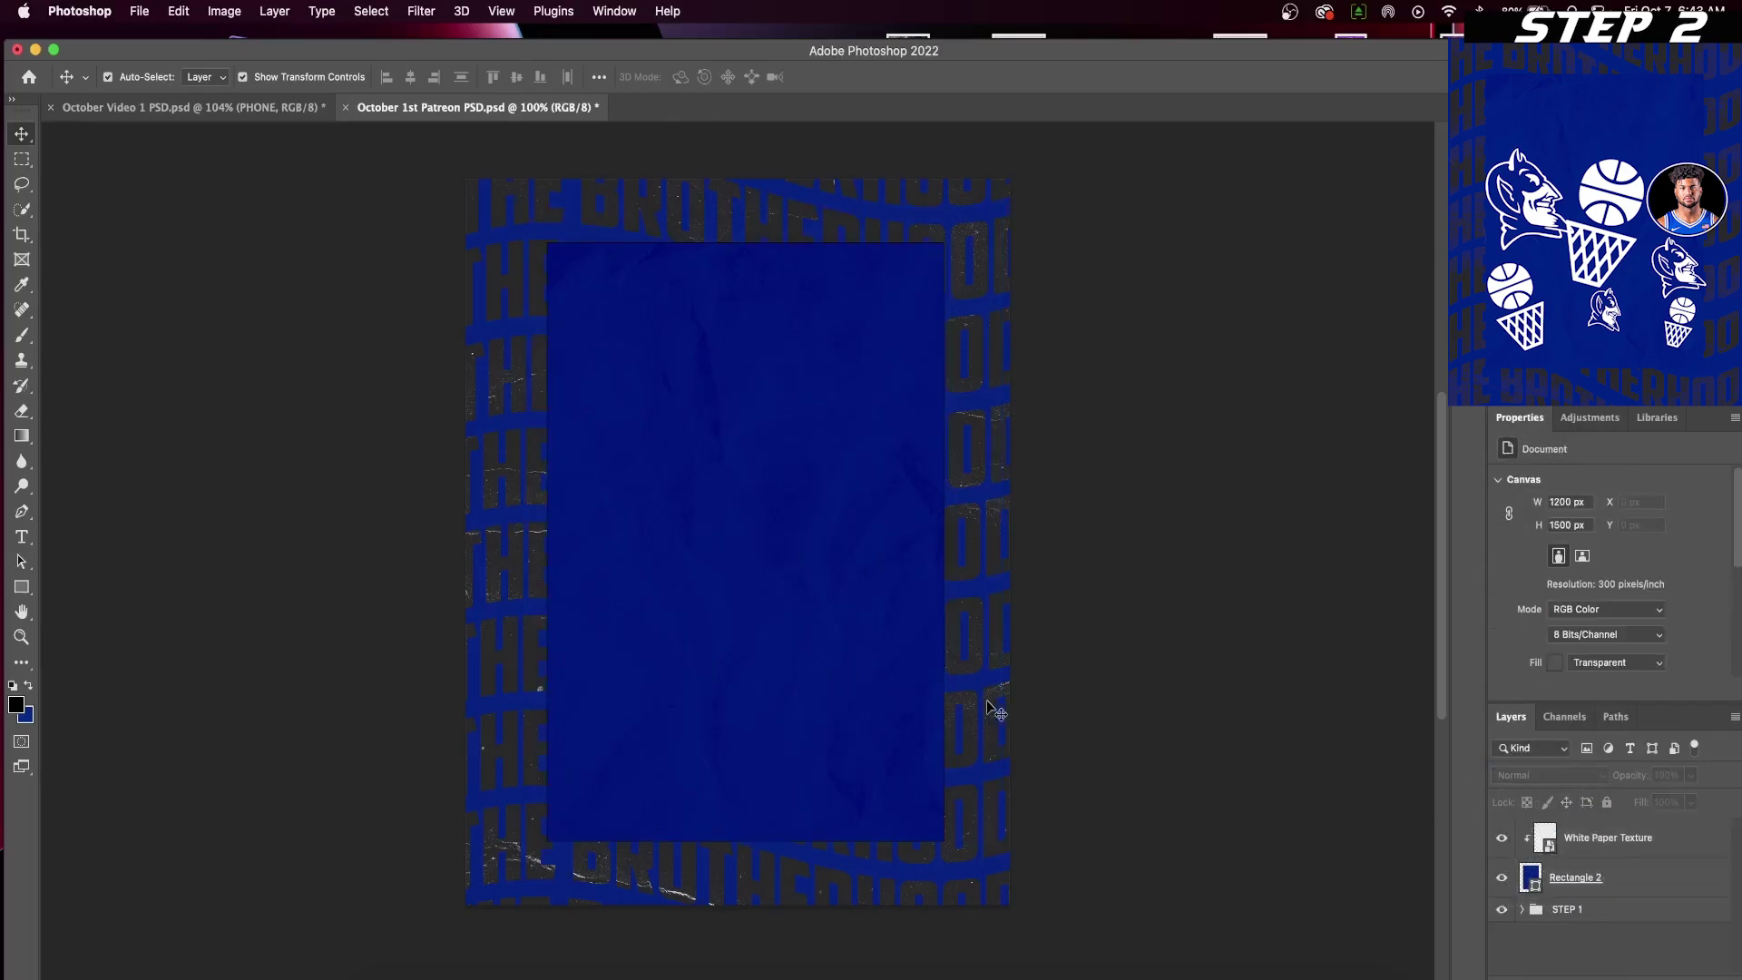
- Remove the stroke from the blue panel rectangle
key("z")
mouse_move(961, 704)
left_mouse_down()
mouse_move(1030, 700)
mouse_move(995, 708)
left_mouse_up()
key("v")
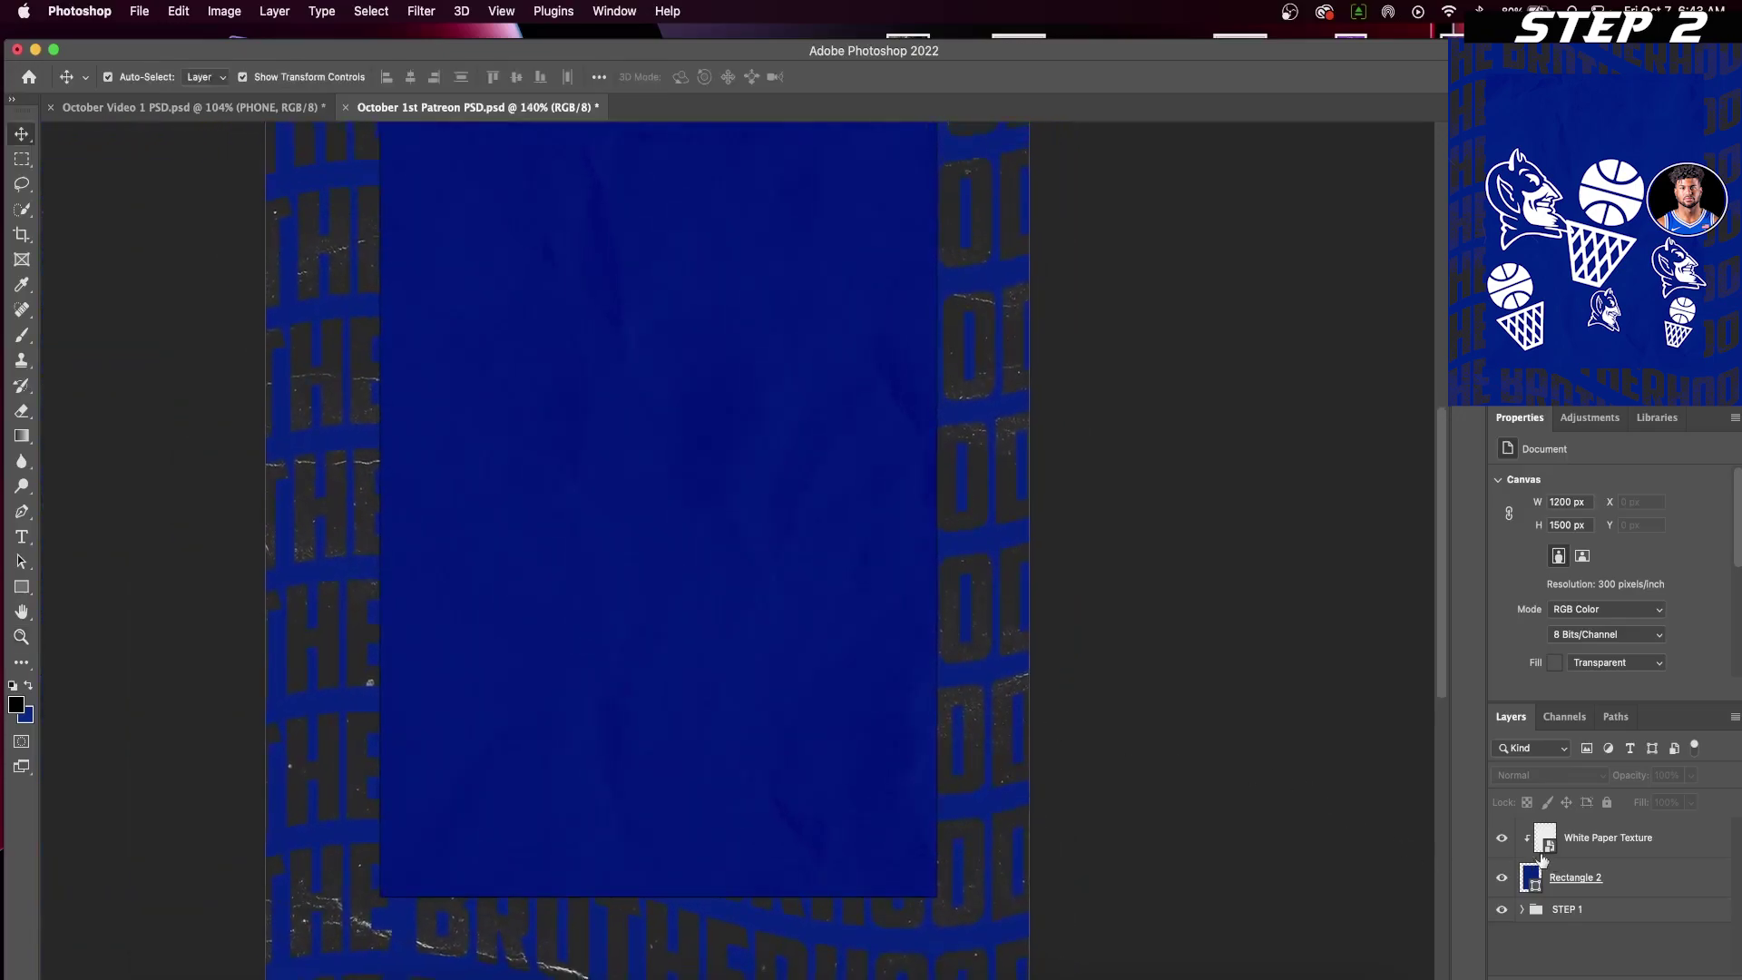
left_click(1644, 881)
left_click(1550, 645)
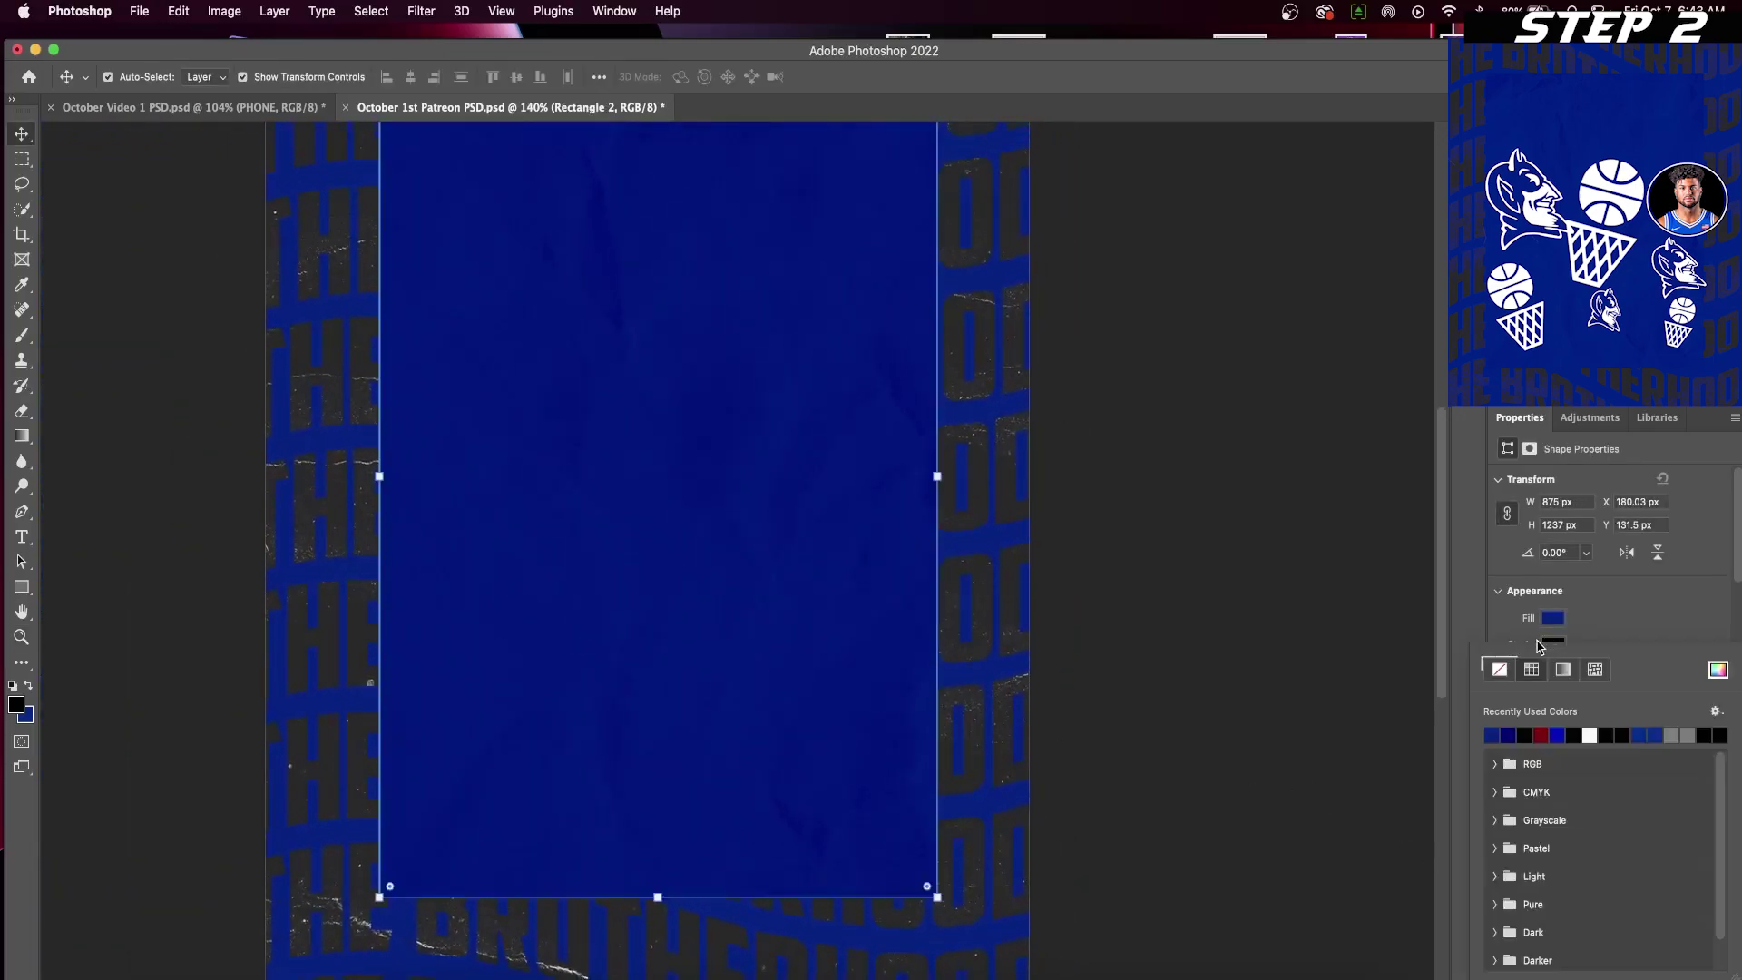
scroll(1578, 631, "down", 2)
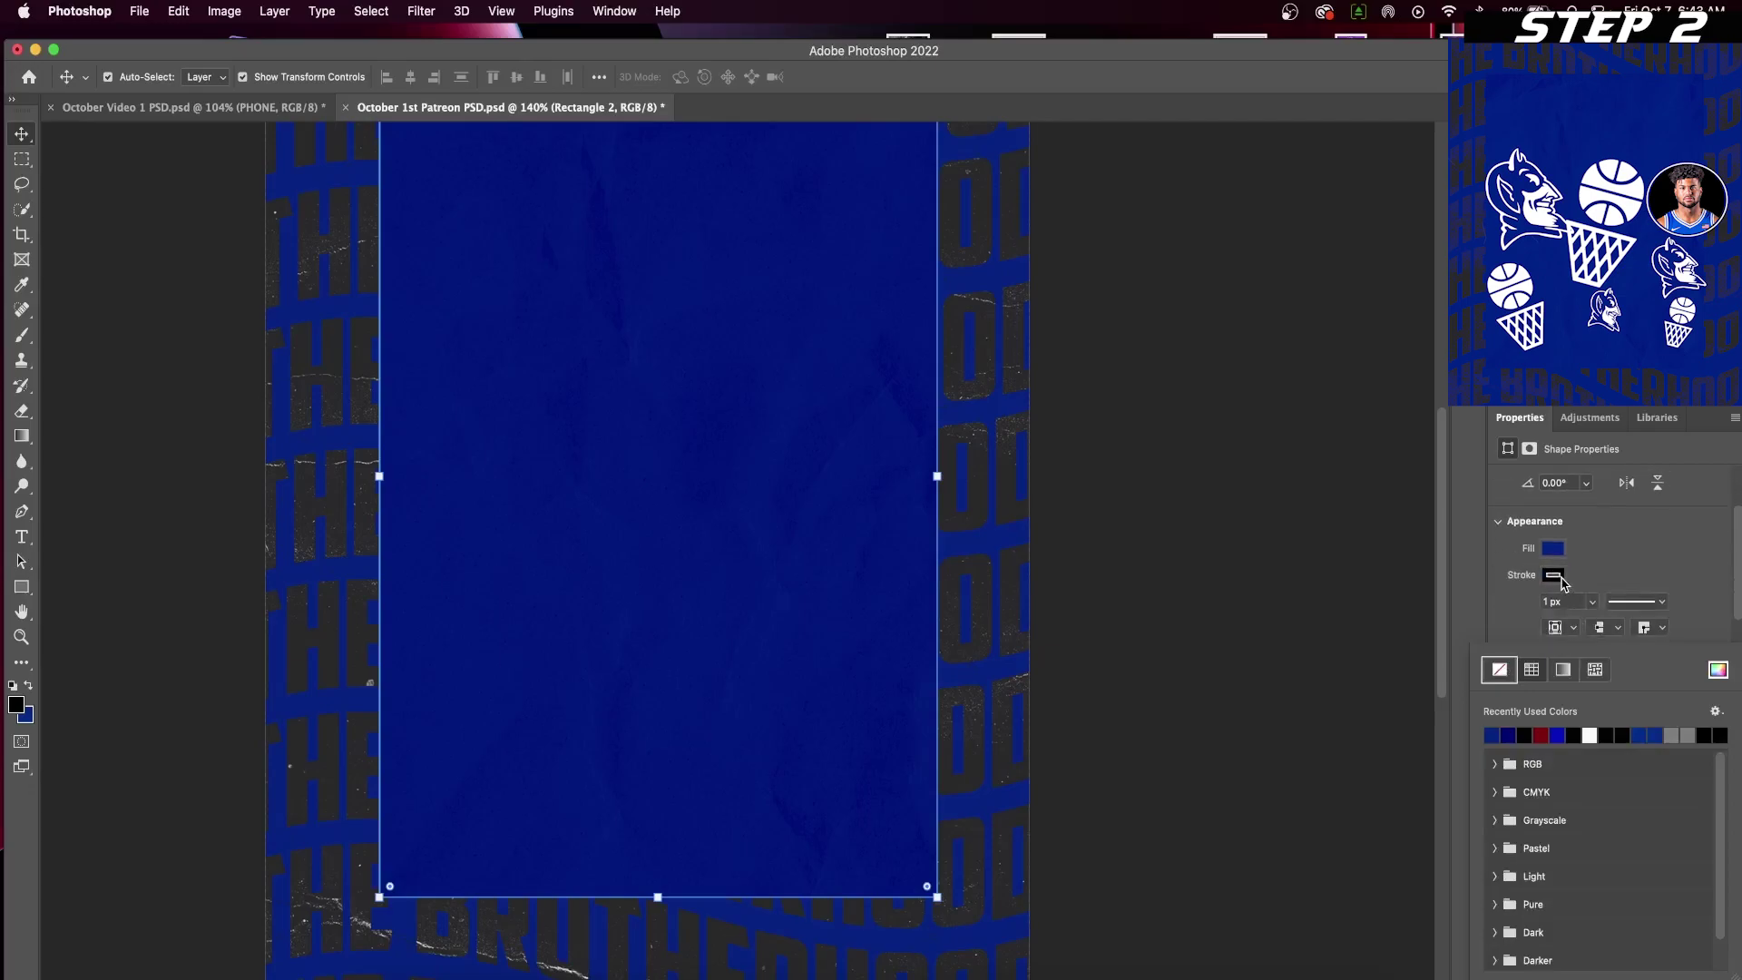
left_click(1504, 669)
left_click(1134, 613)
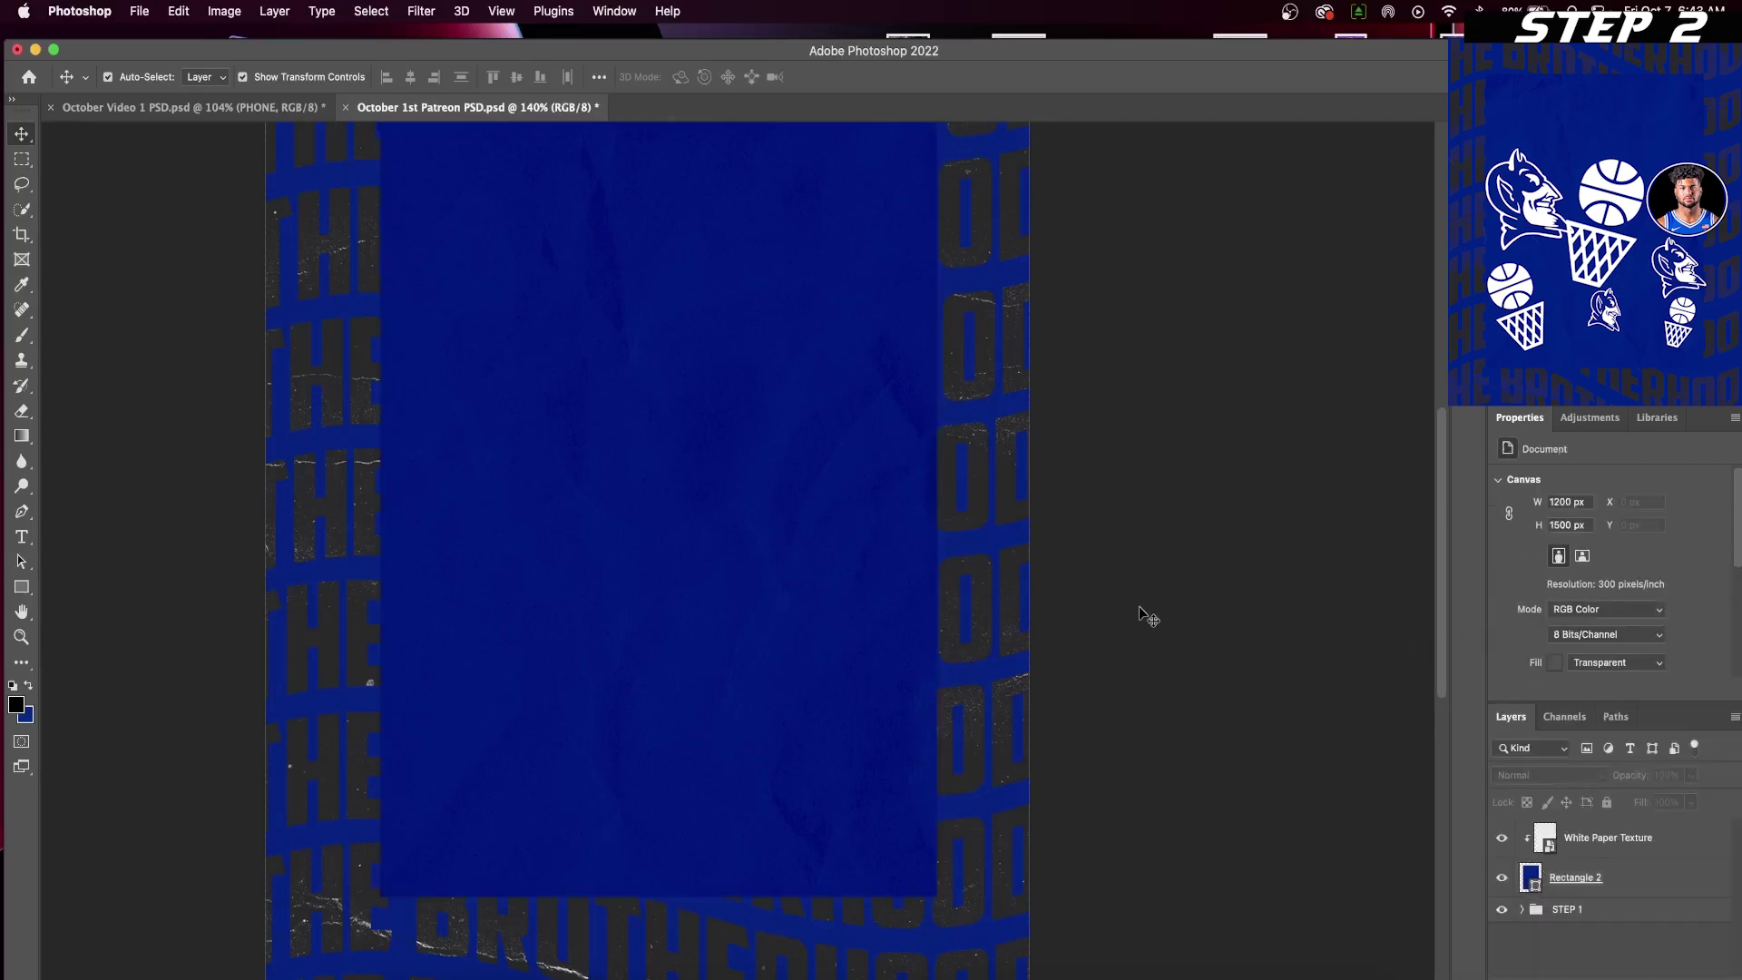
scroll(459, 797, "up", 2)
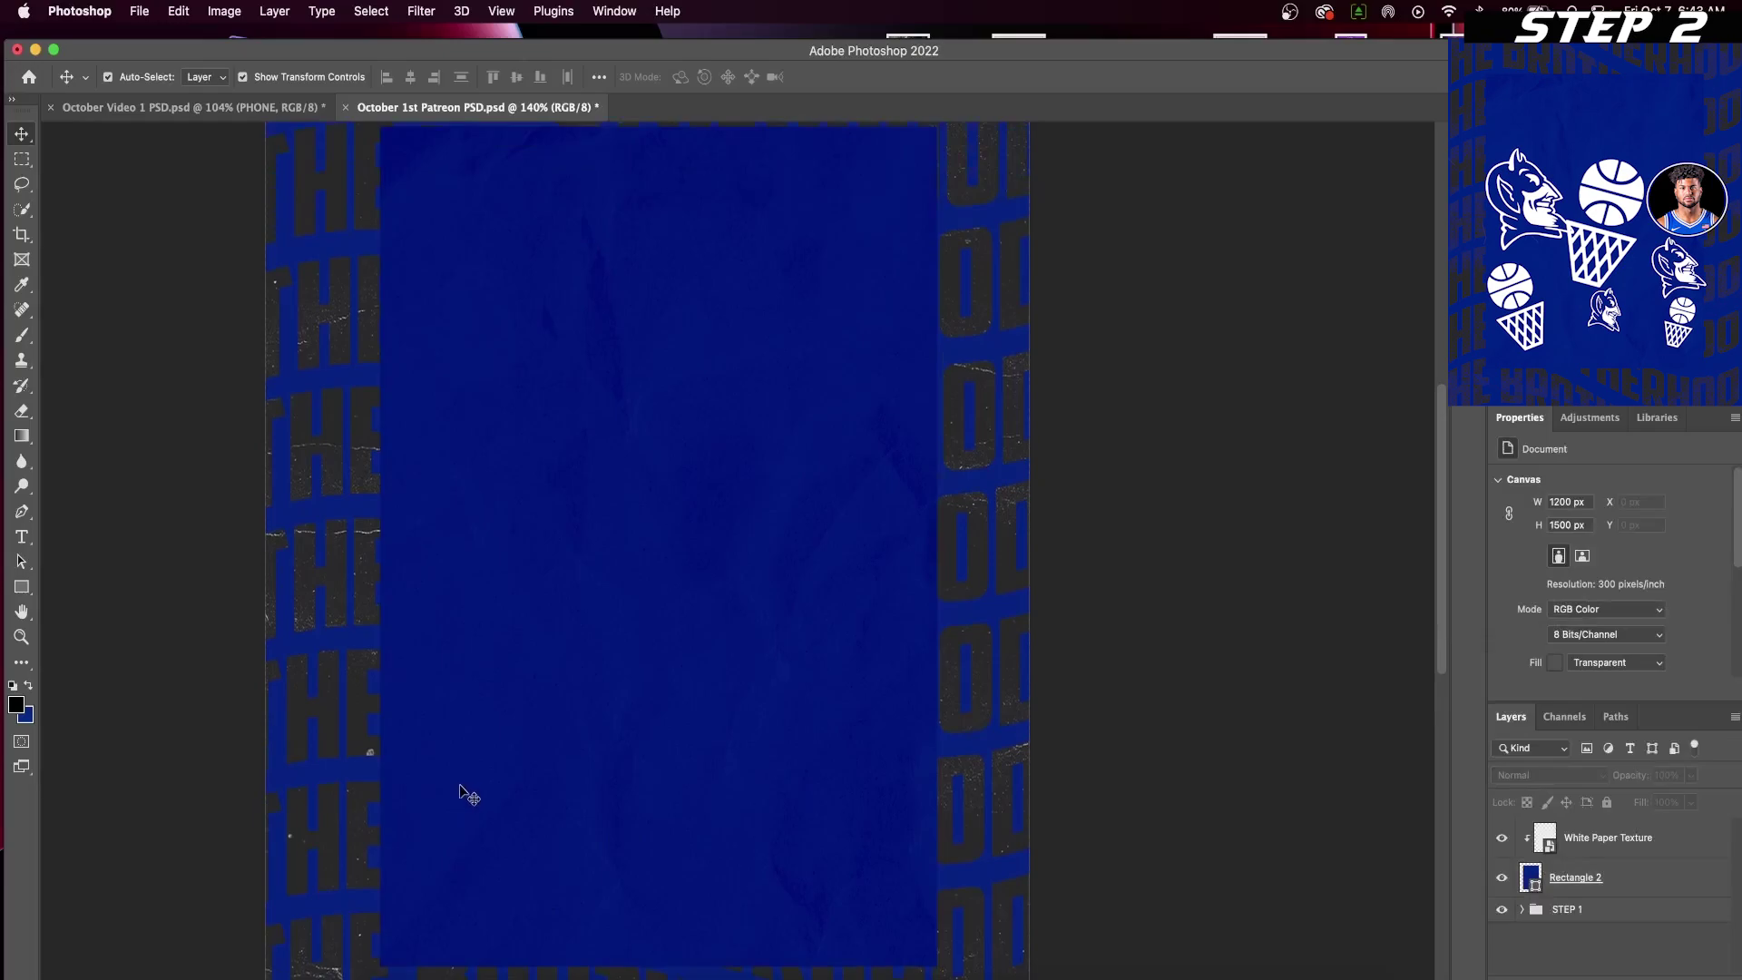
- Place DUKE PNG.png with the basketball and hoop in the middle of the blue panel and adjust the panel's position behind it
key("z")
mouse_move(608, 663)
left_mouse_down()
mouse_move(559, 668)
mouse_move(578, 668)
left_mouse_up()
left_click_drag(535, 402, 707, 783)
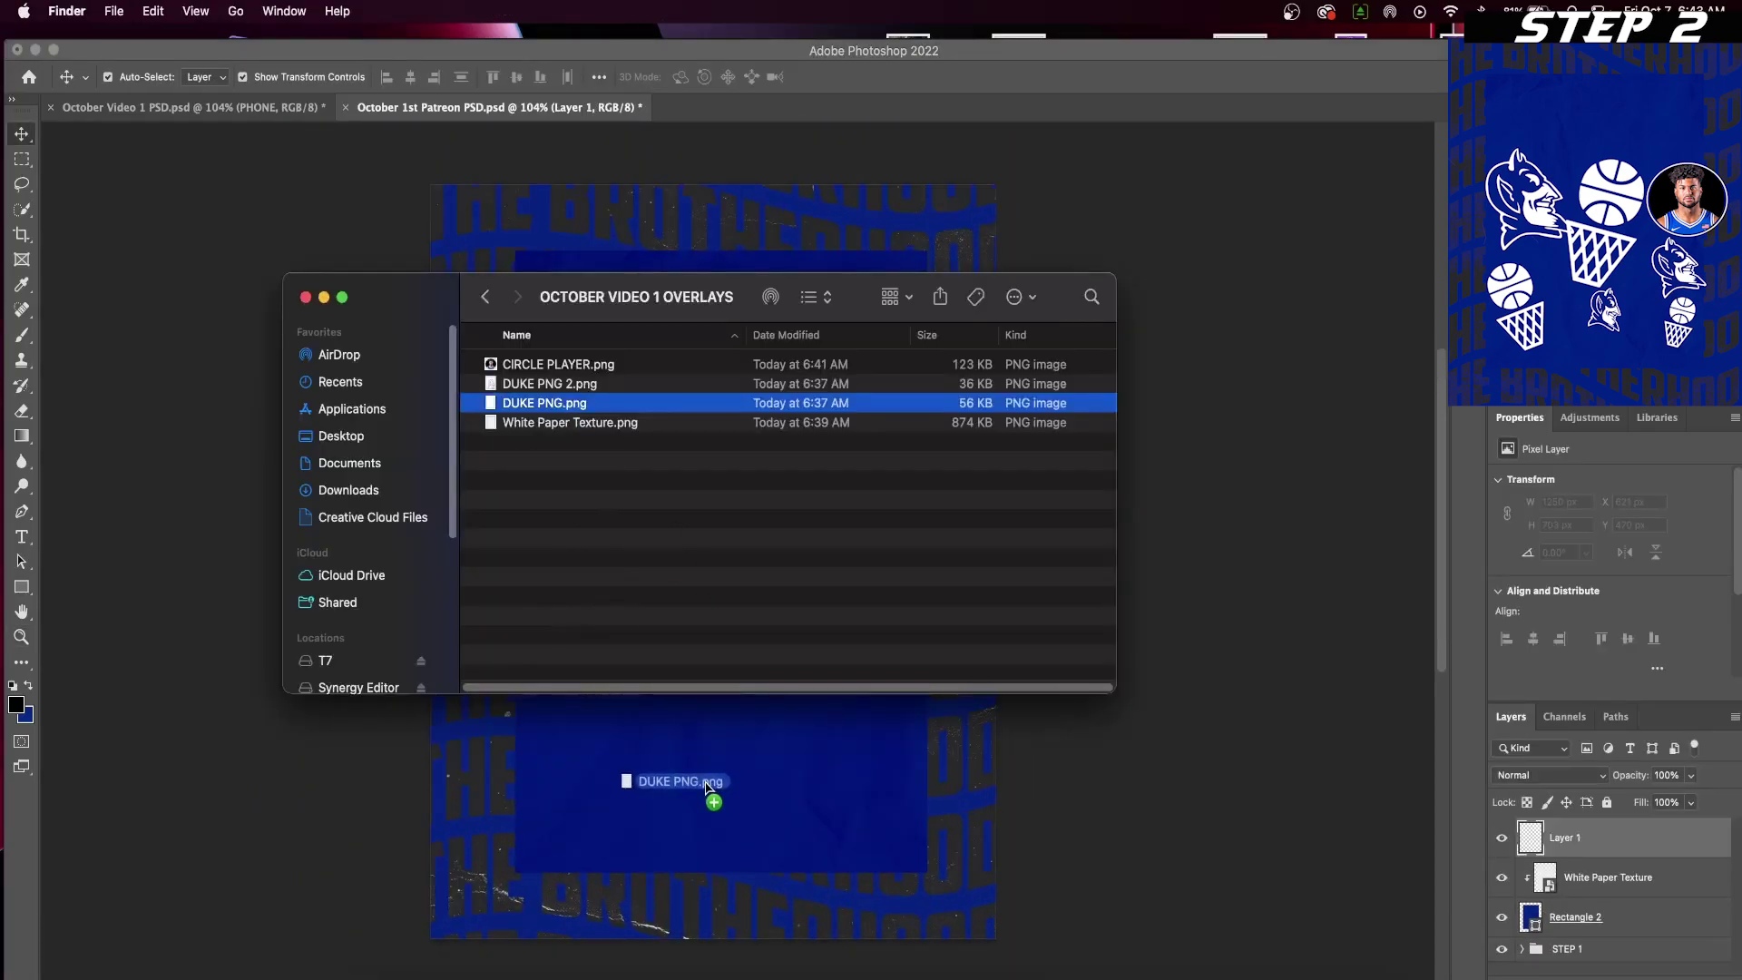
left_click(893, 78)
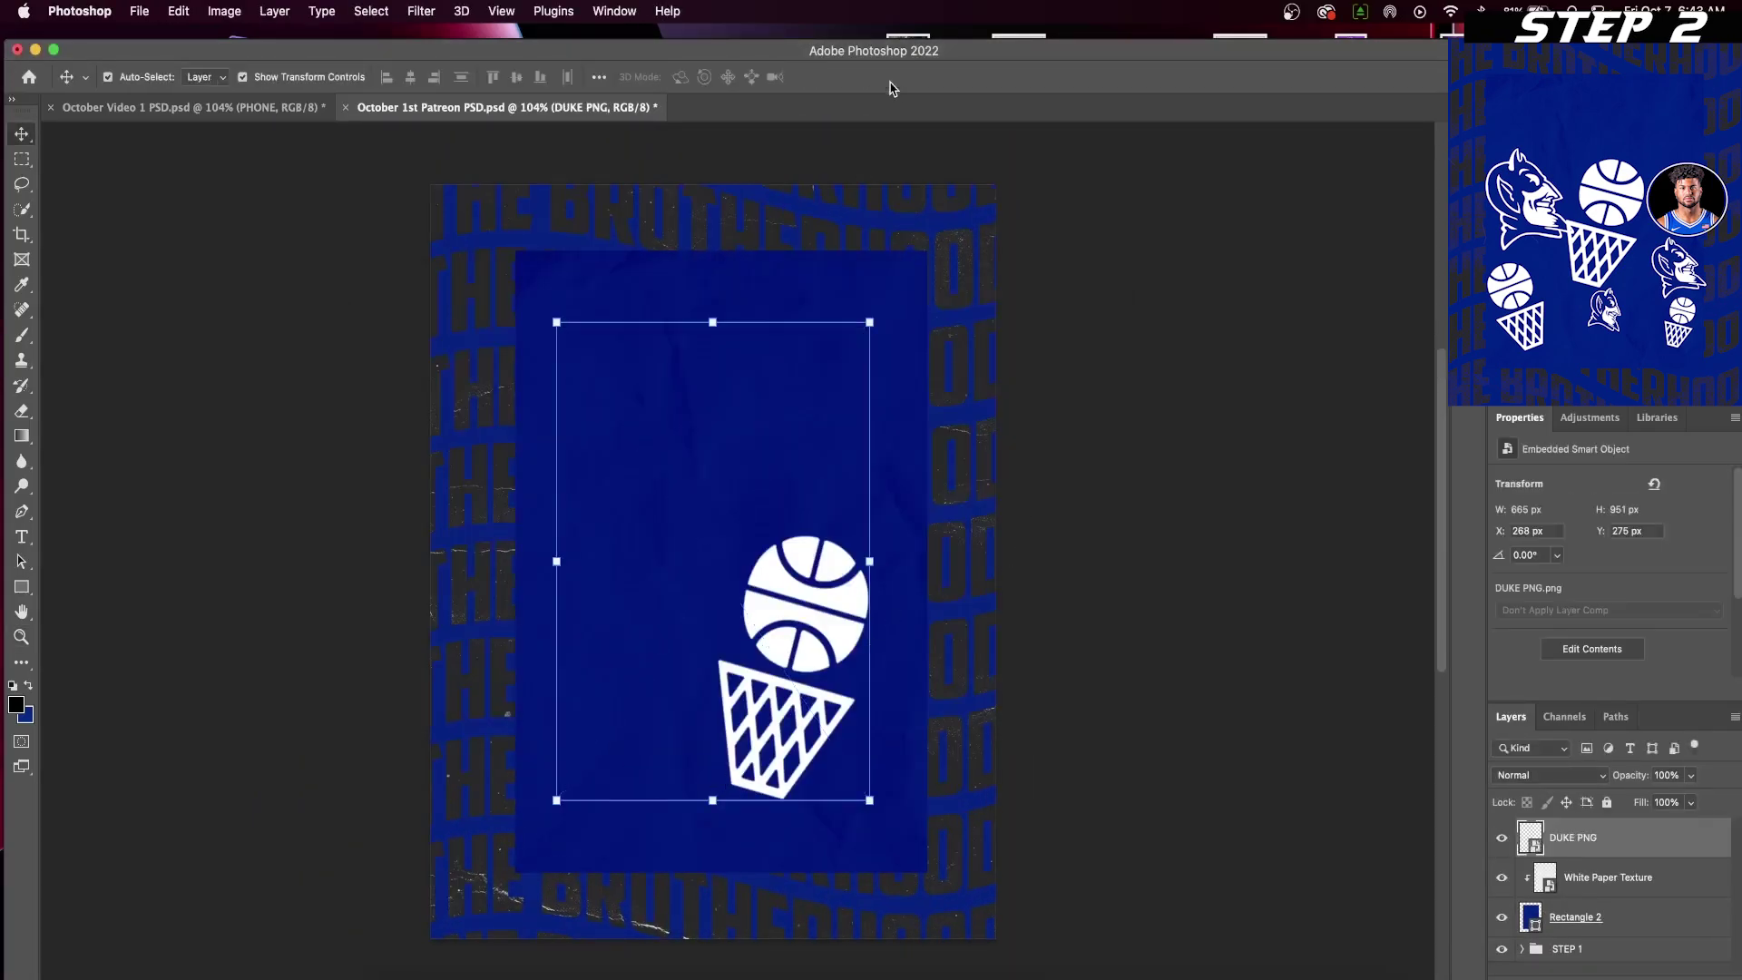
left_click_drag(602, 382, 656, 804)
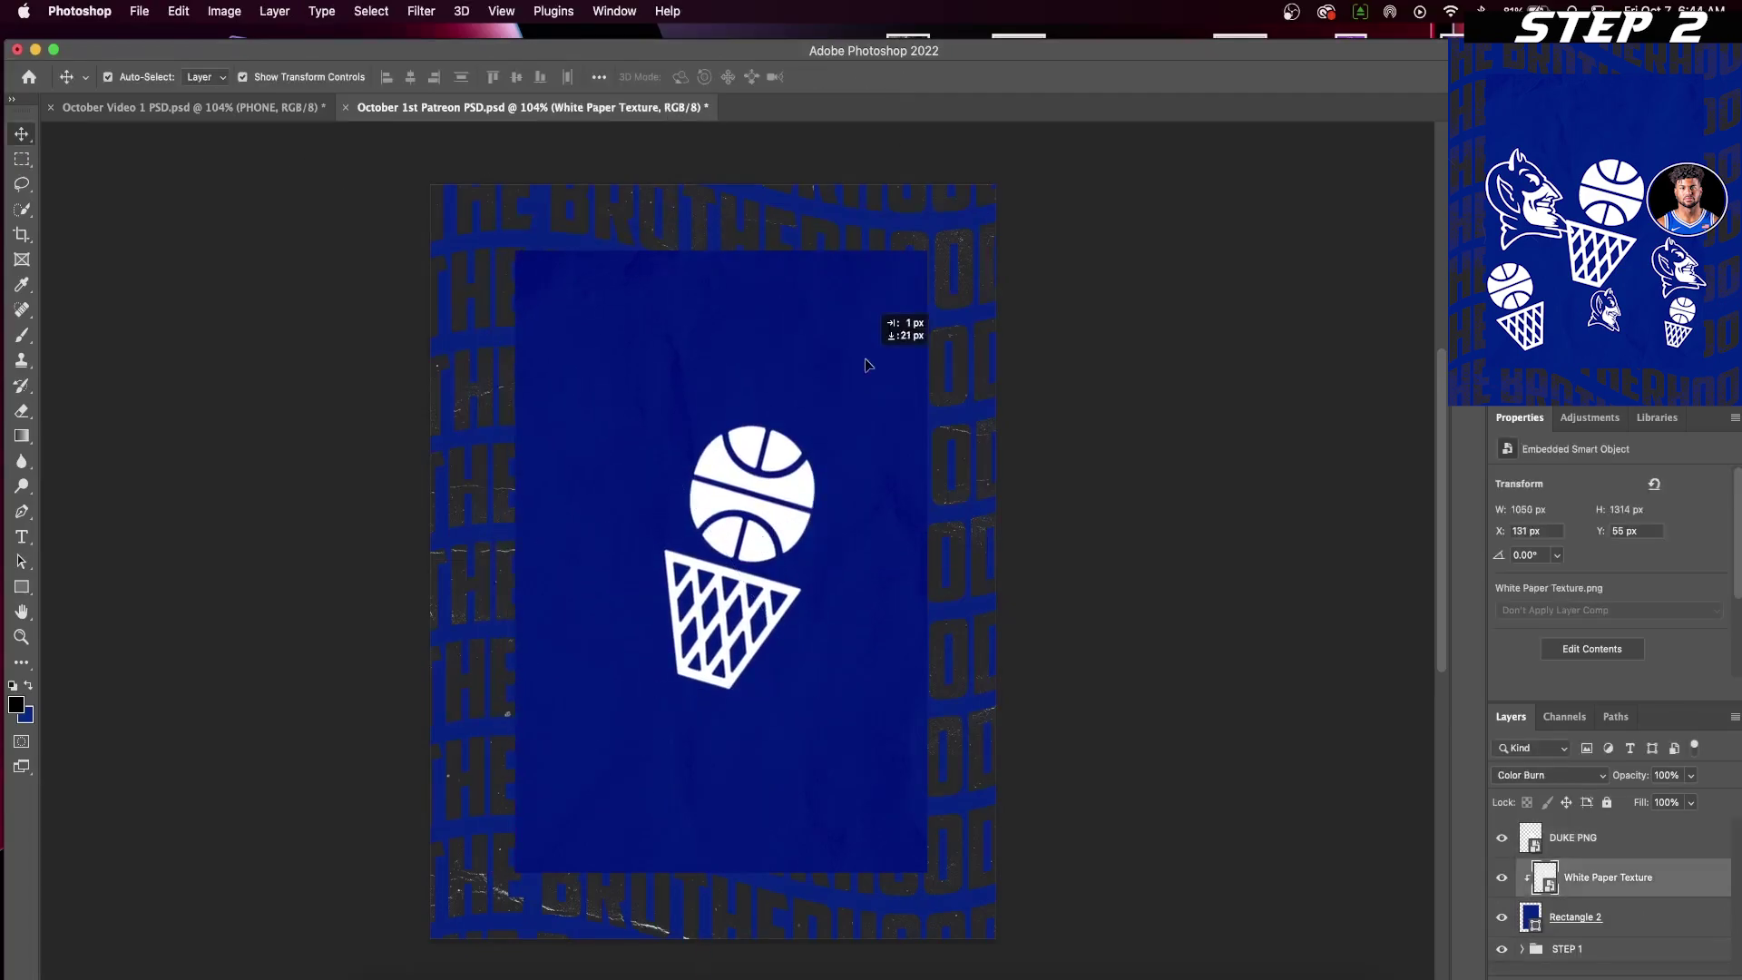
left_click_drag(867, 362, 885, 397)
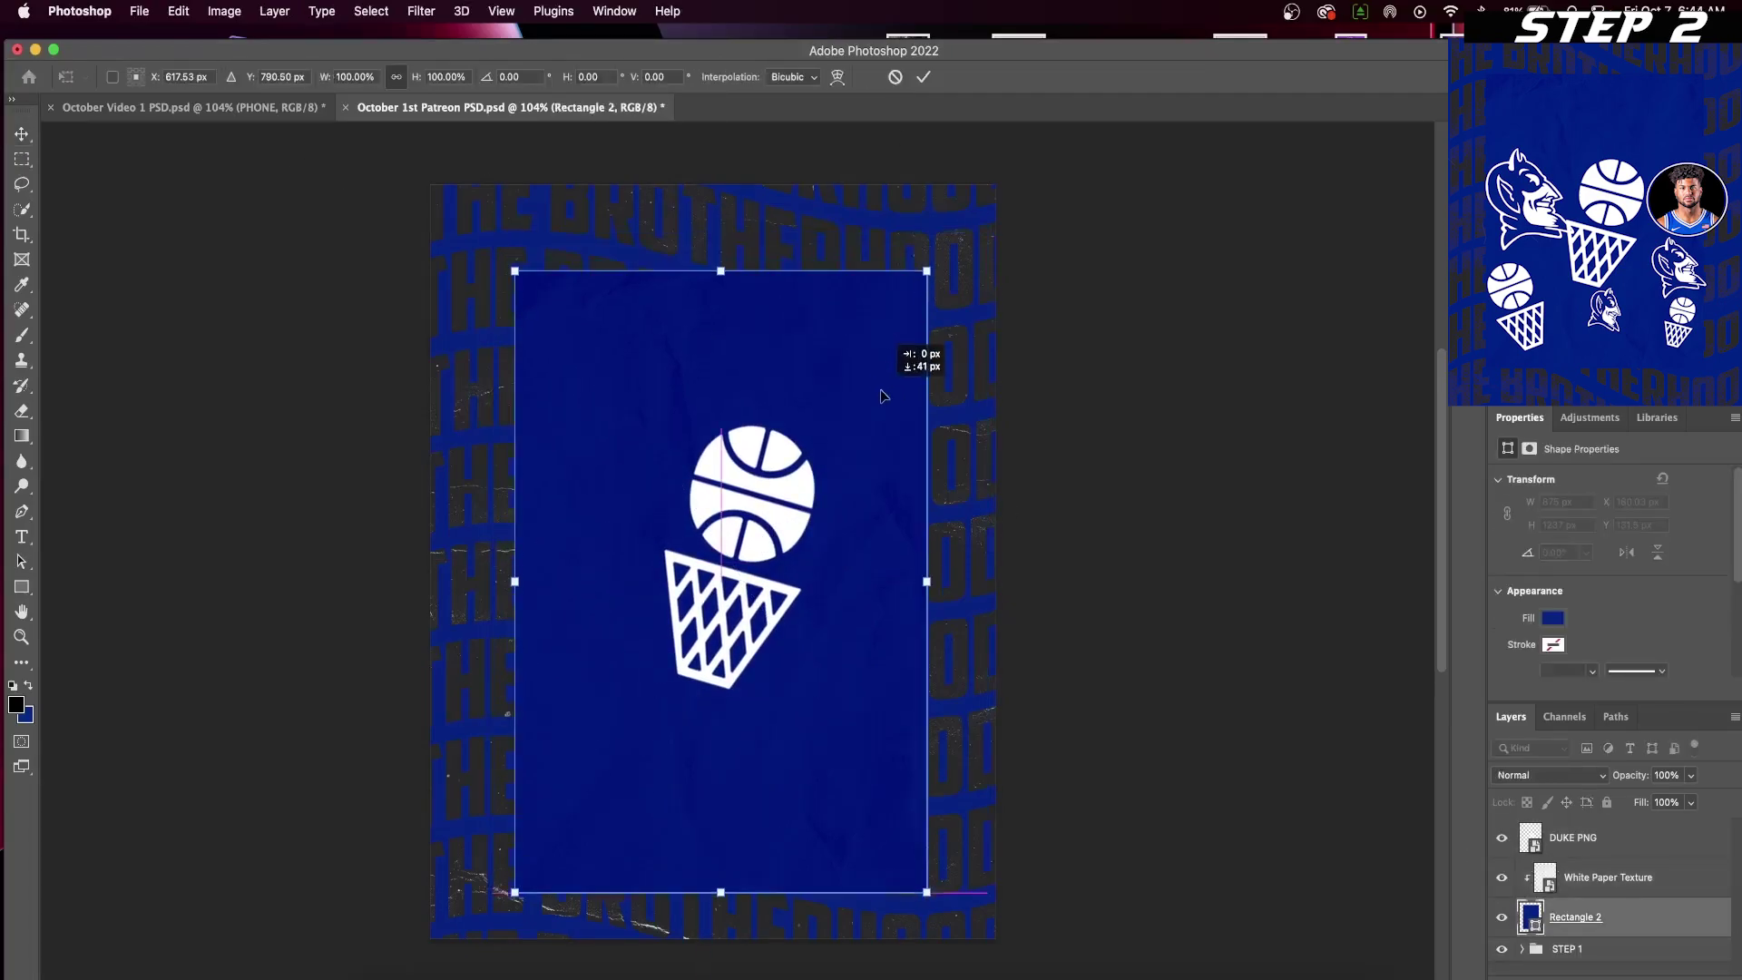
right_click(1410, 833)
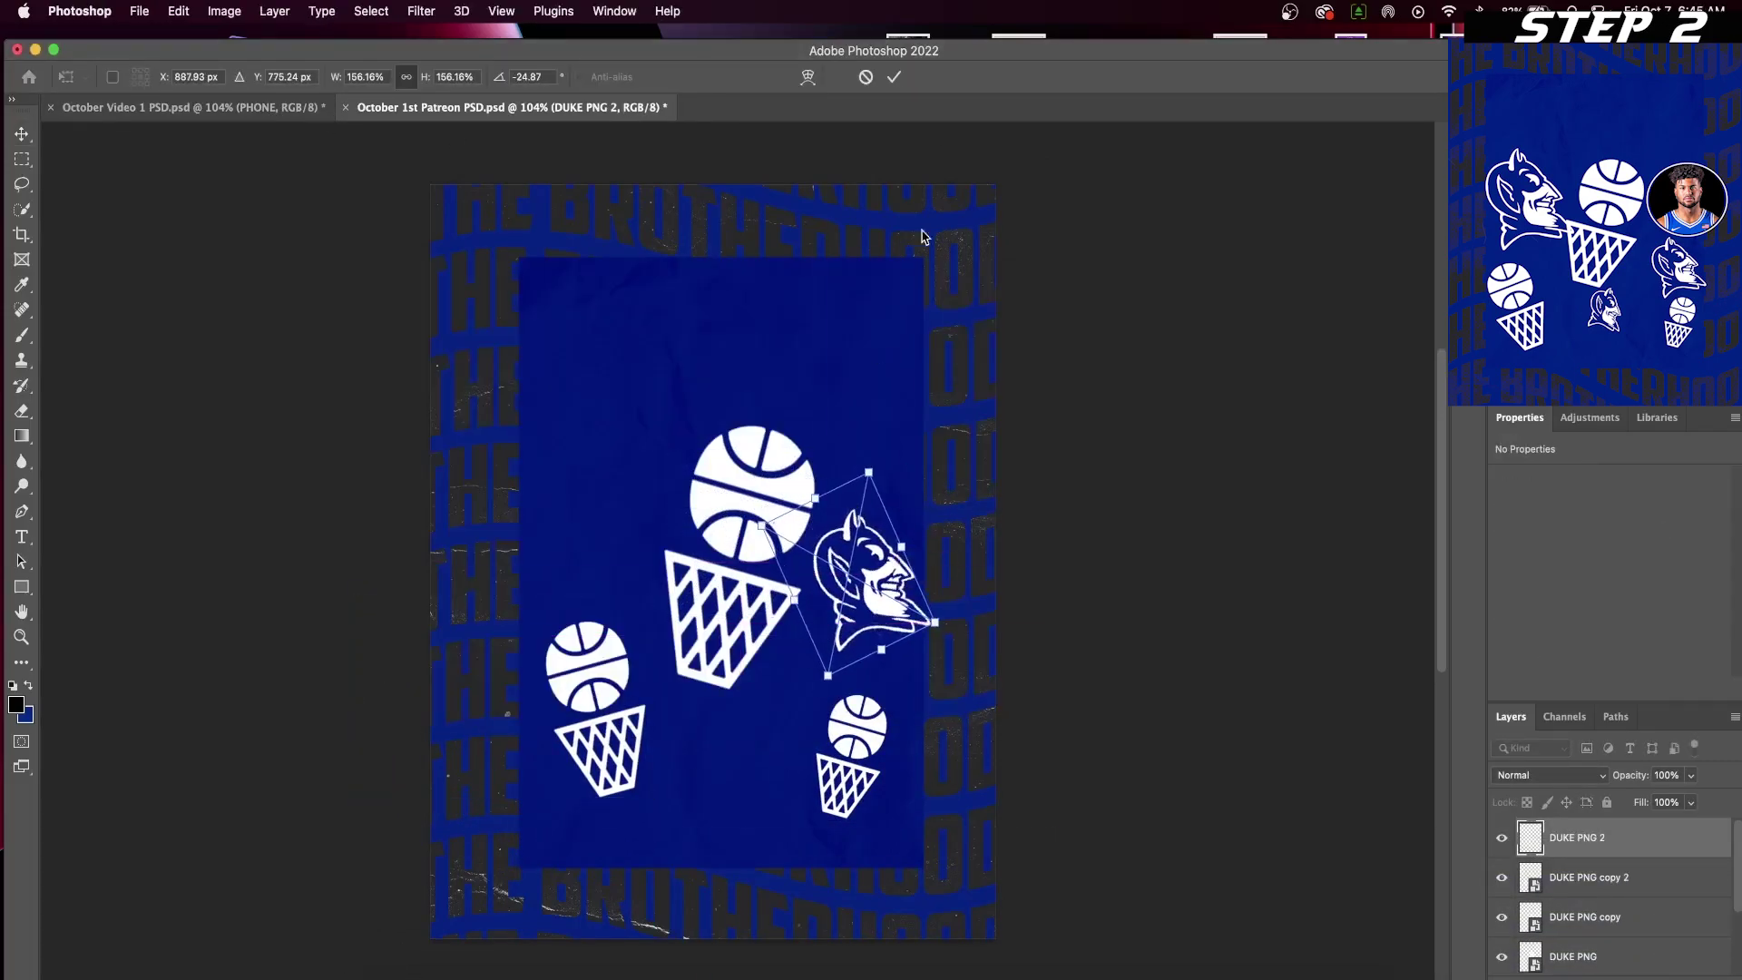
- Move the devil head graphic to the panel's left side, duplicate it and transform the copy to the right of the large hoop
left_click_drag(934, 554, 634, 576)
left_click(894, 76)
right_click(1630, 848)
left_click(1454, 880)
key("Return")
key("ctrl+t")
left_click_drag(1063, 175, 1051, 159)
left_click(893, 76)
- Duplicate the devil head again and place a small copy, rotated about 8.9°, below the large hoop
right_click(1658, 845)
left_click(1454, 881)
key("Return")
key("super+t")
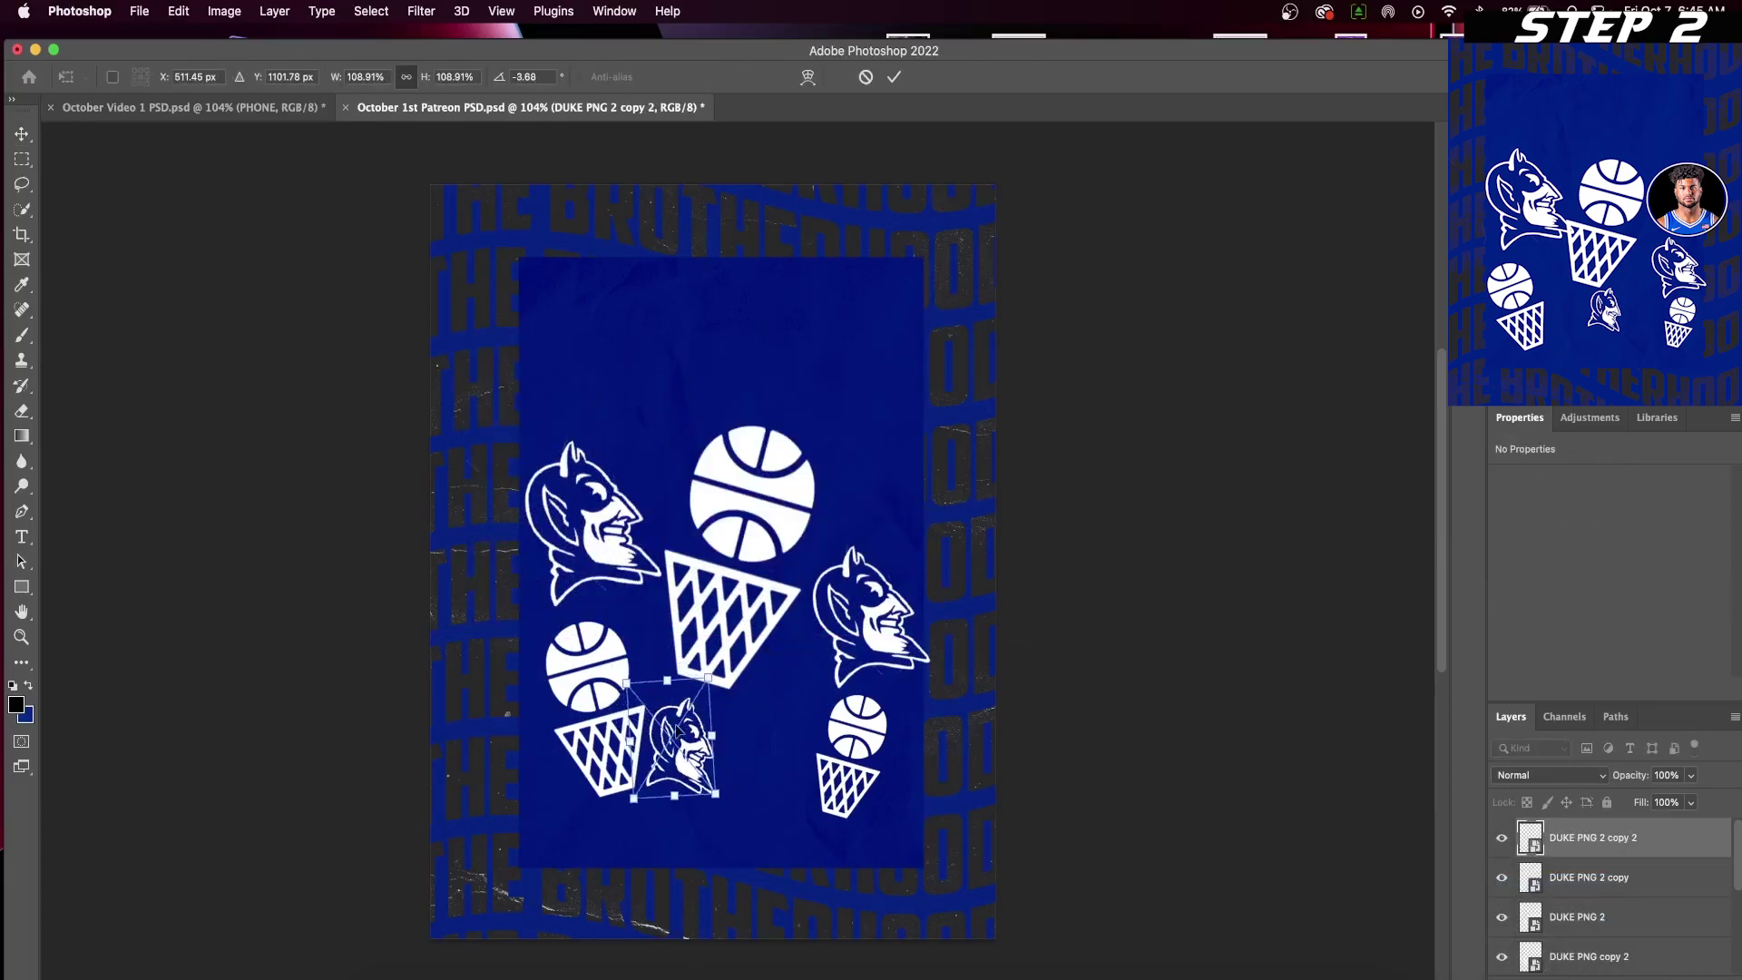
left_click_drag(671, 739, 758, 720)
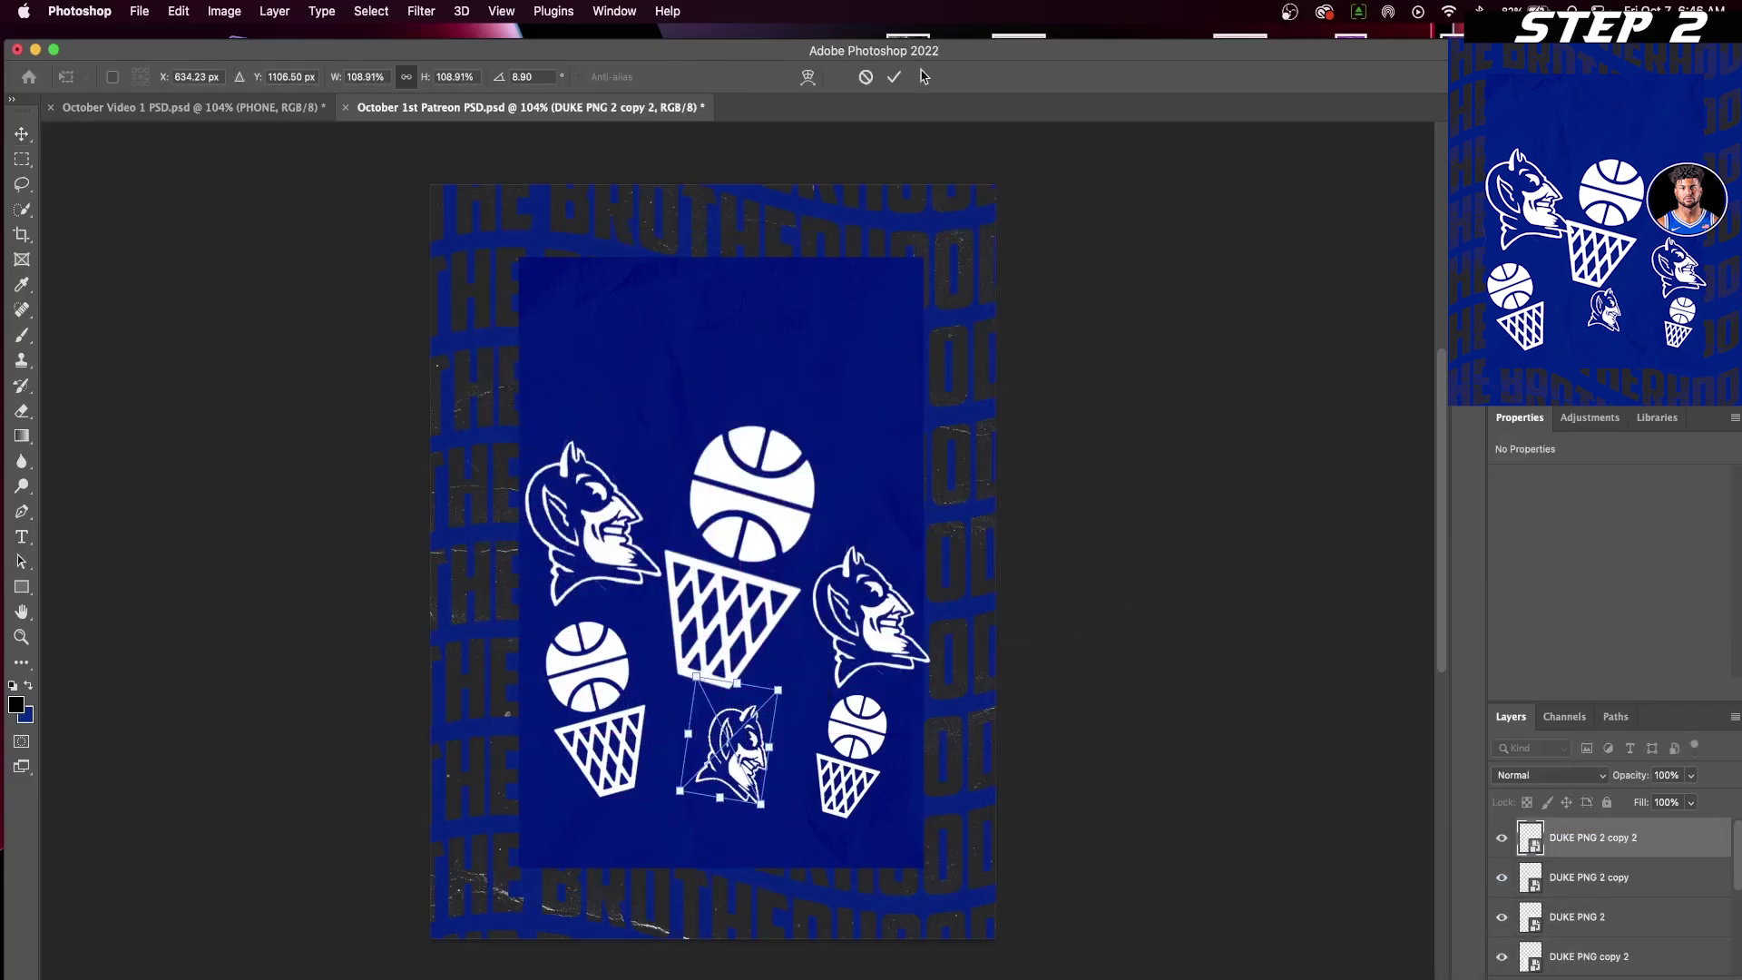
left_click(893, 76)
- Enlarge the devil head on the left side of the panel slightly
left_click(598, 517)
left_click_drag(662, 435, 651, 405)
left_click(893, 76)
- Draw a black circle about 324 px wide on top of the graphics, to the right of the large basketball
left_click(1684, 834)
key("alt+shift+super+n")
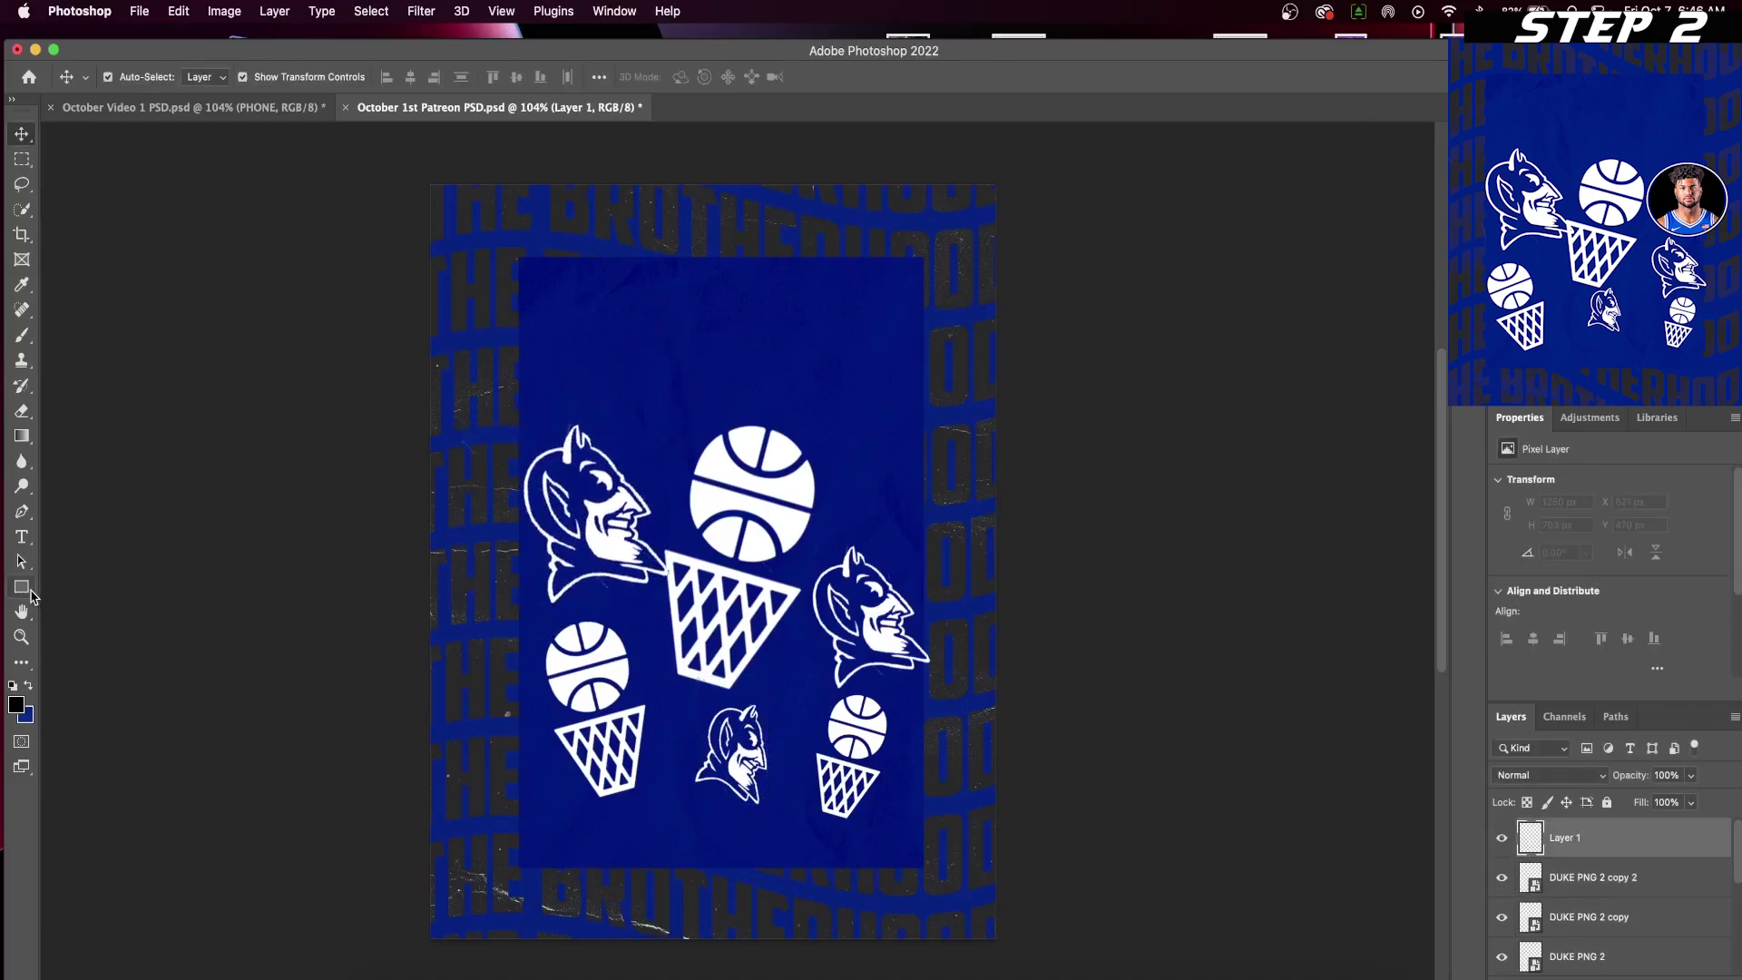
left_click_drag(32, 595, 169, 604)
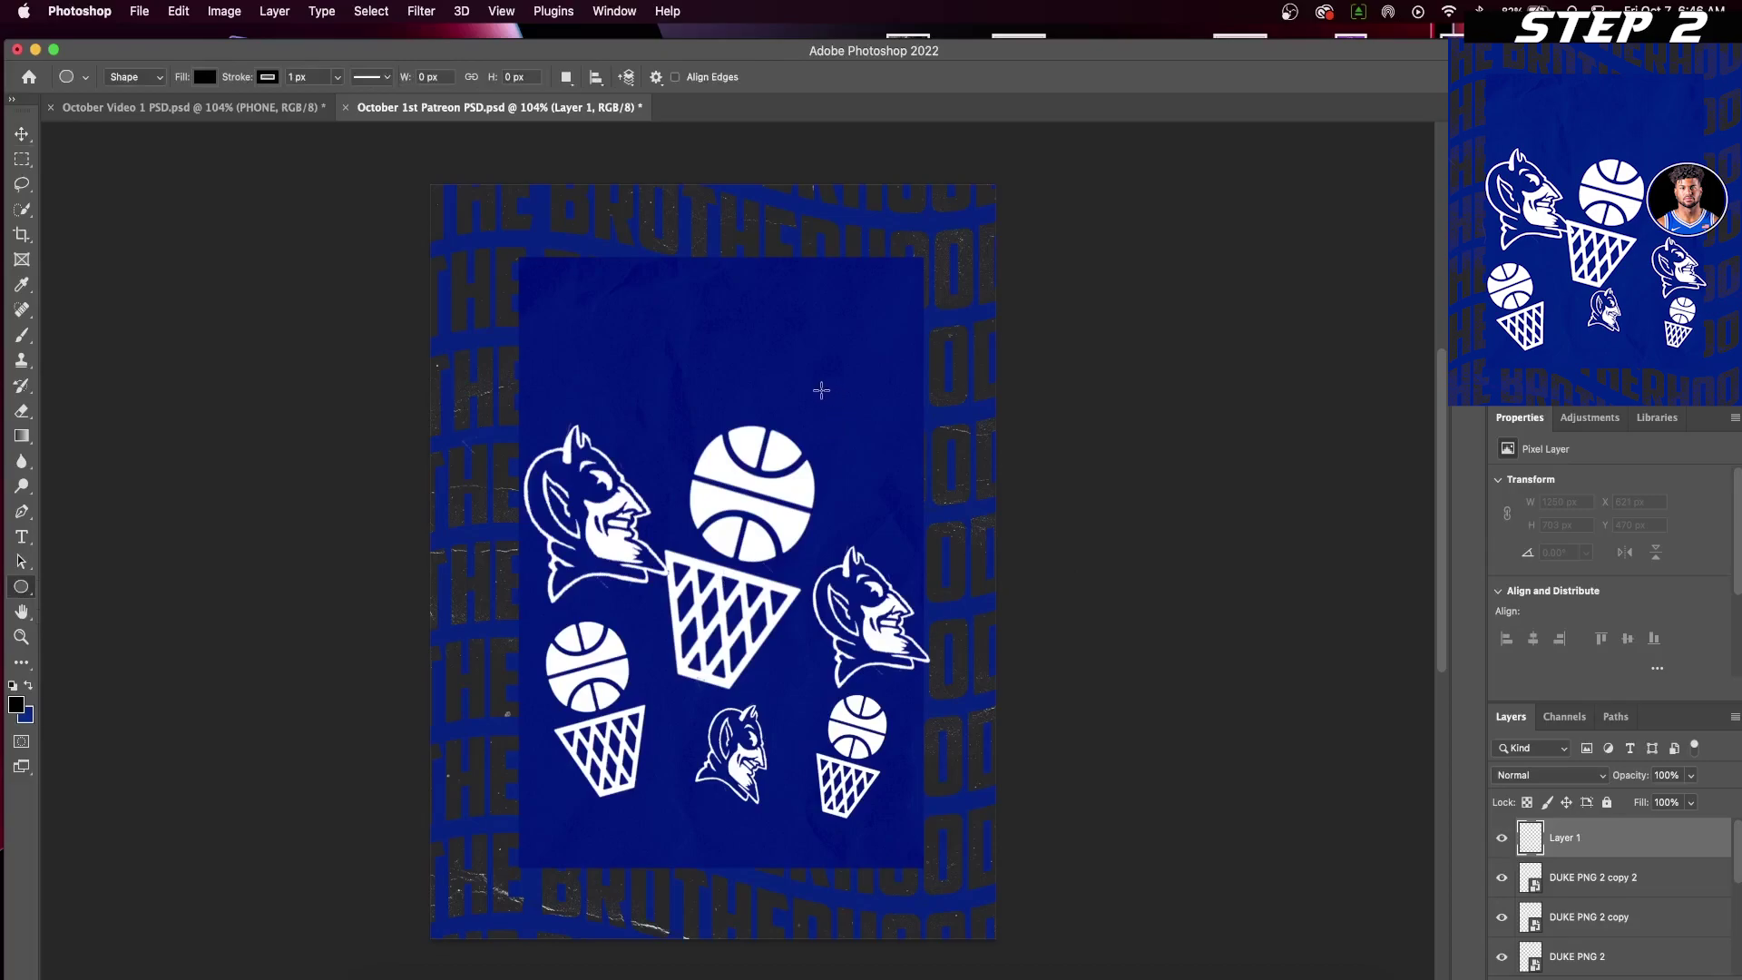
left_click_drag(821, 390, 972, 550)
- Duplicate the black circle and scale the copy to about 106%, centred over the original
right_click(1649, 841)
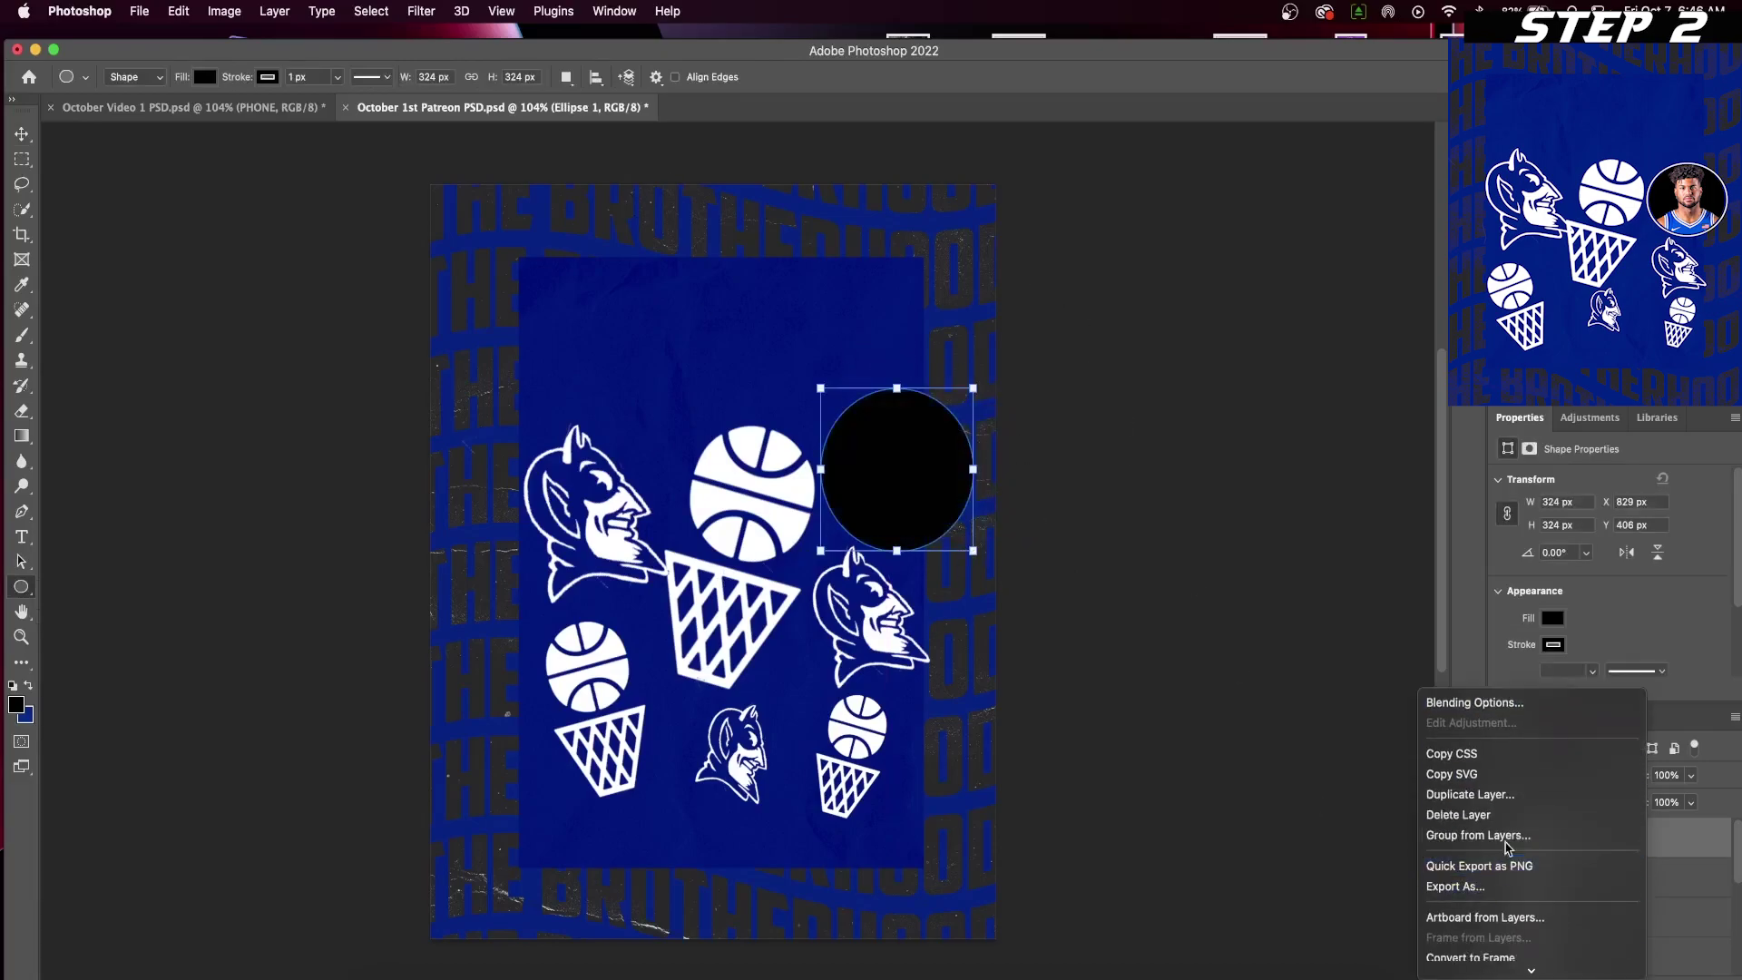
left_click(1506, 798)
left_click(849, 393)
left_click(21, 134)
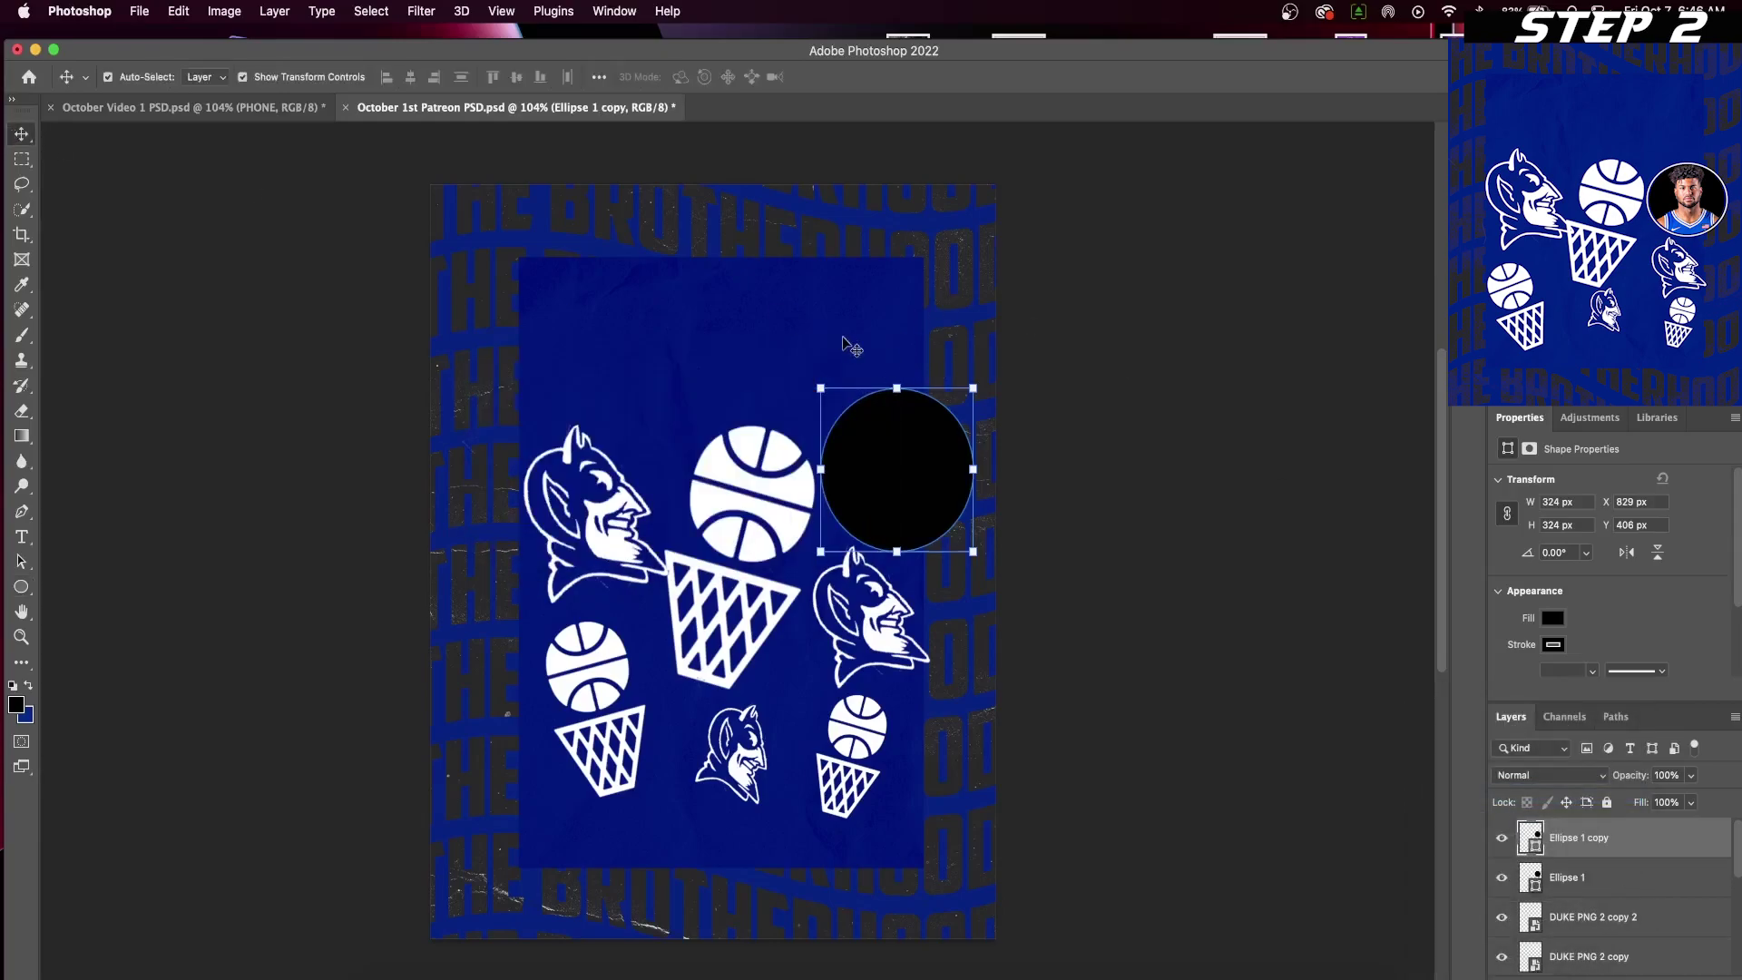
left_click_drag(820, 388, 810, 377)
left_click_drag(902, 441, 905, 445)
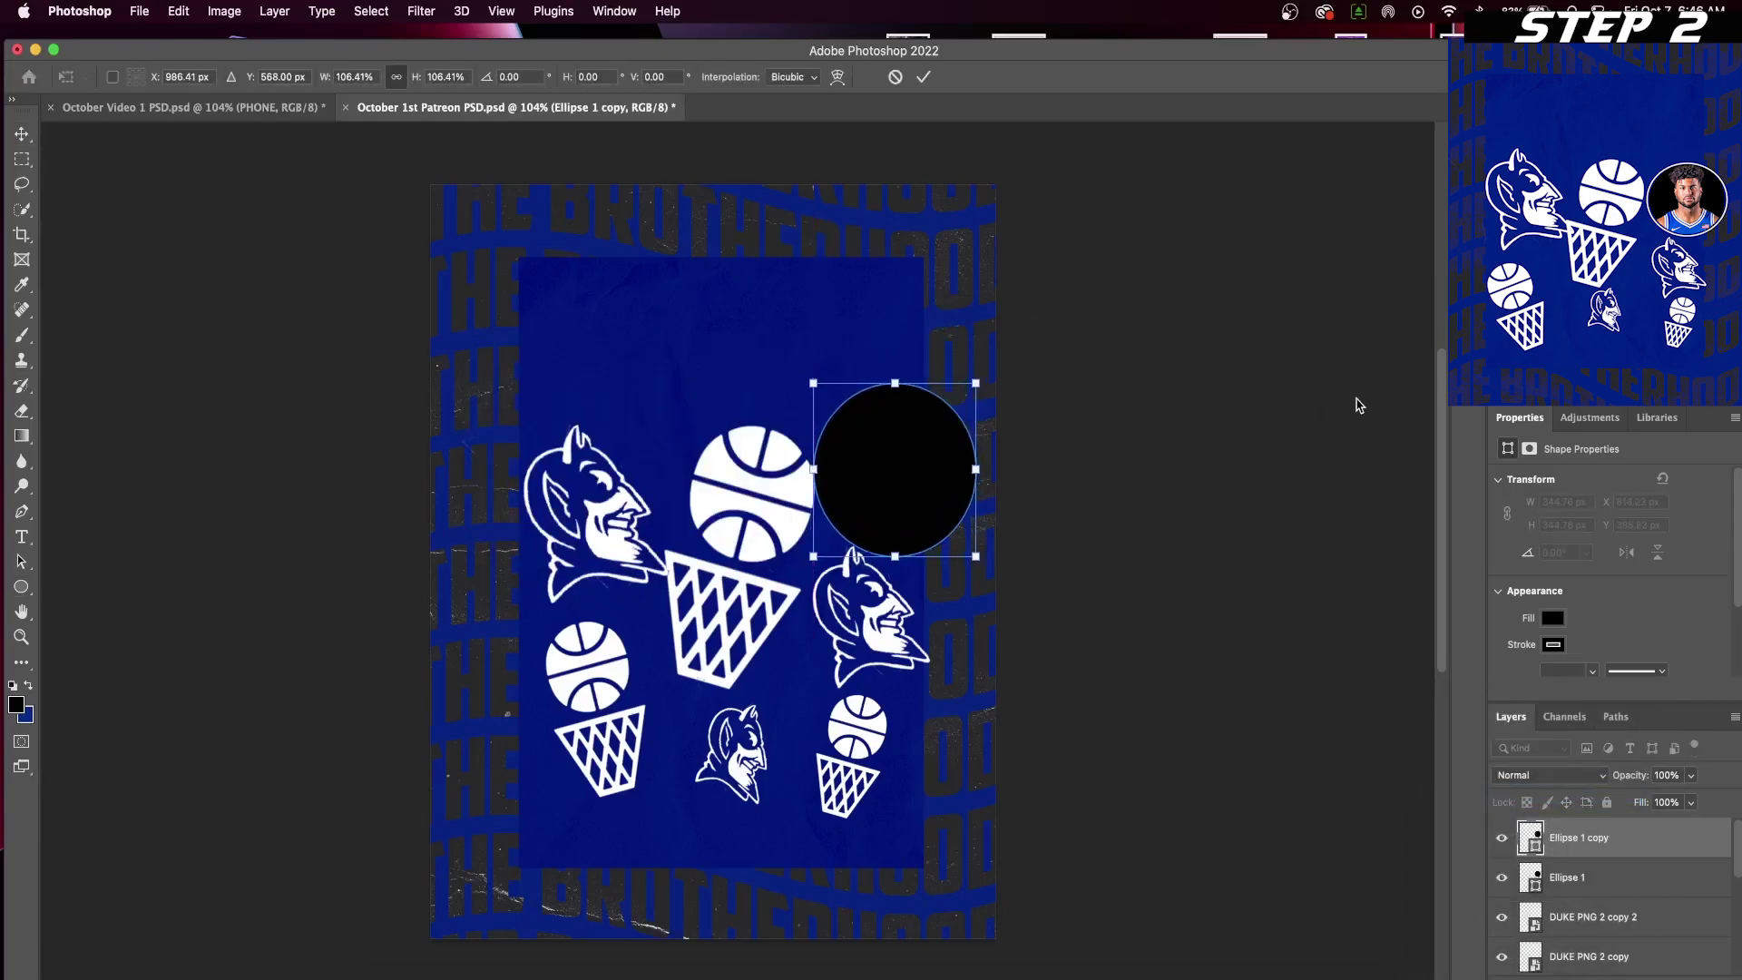
left_click(925, 78)
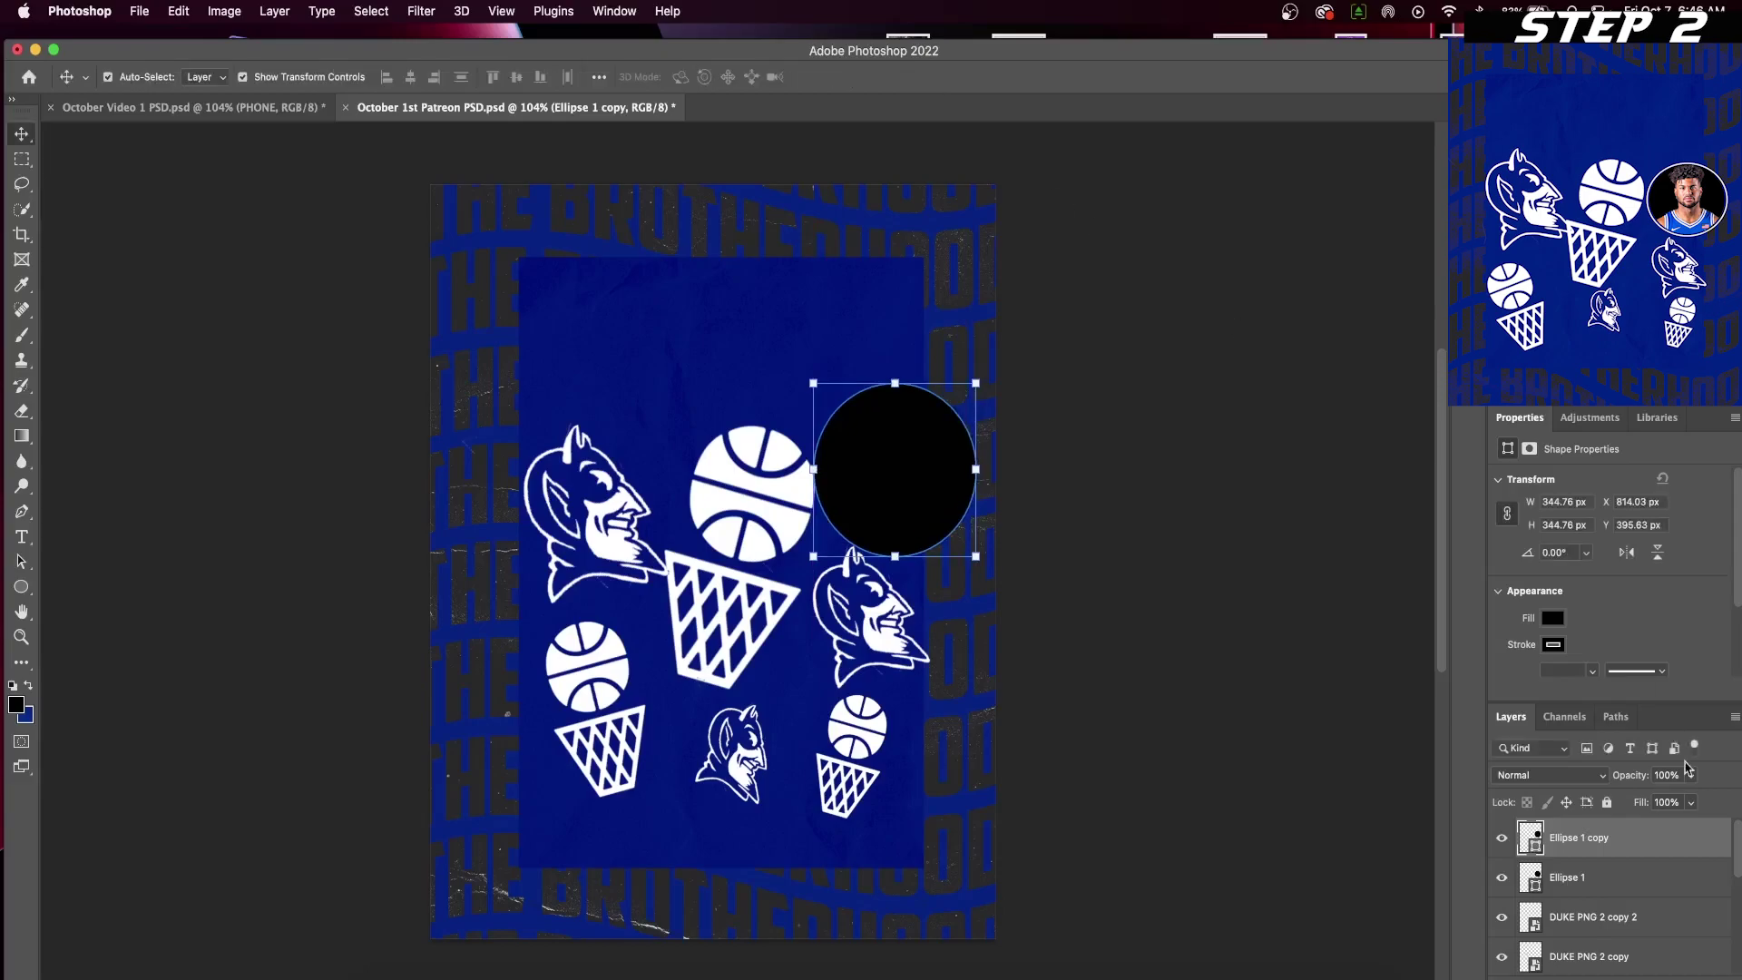
- Give the larger circle copy no fill and a white stroke, and align it as a ring around the black circle
left_click(1553, 620)
left_click(1498, 655)
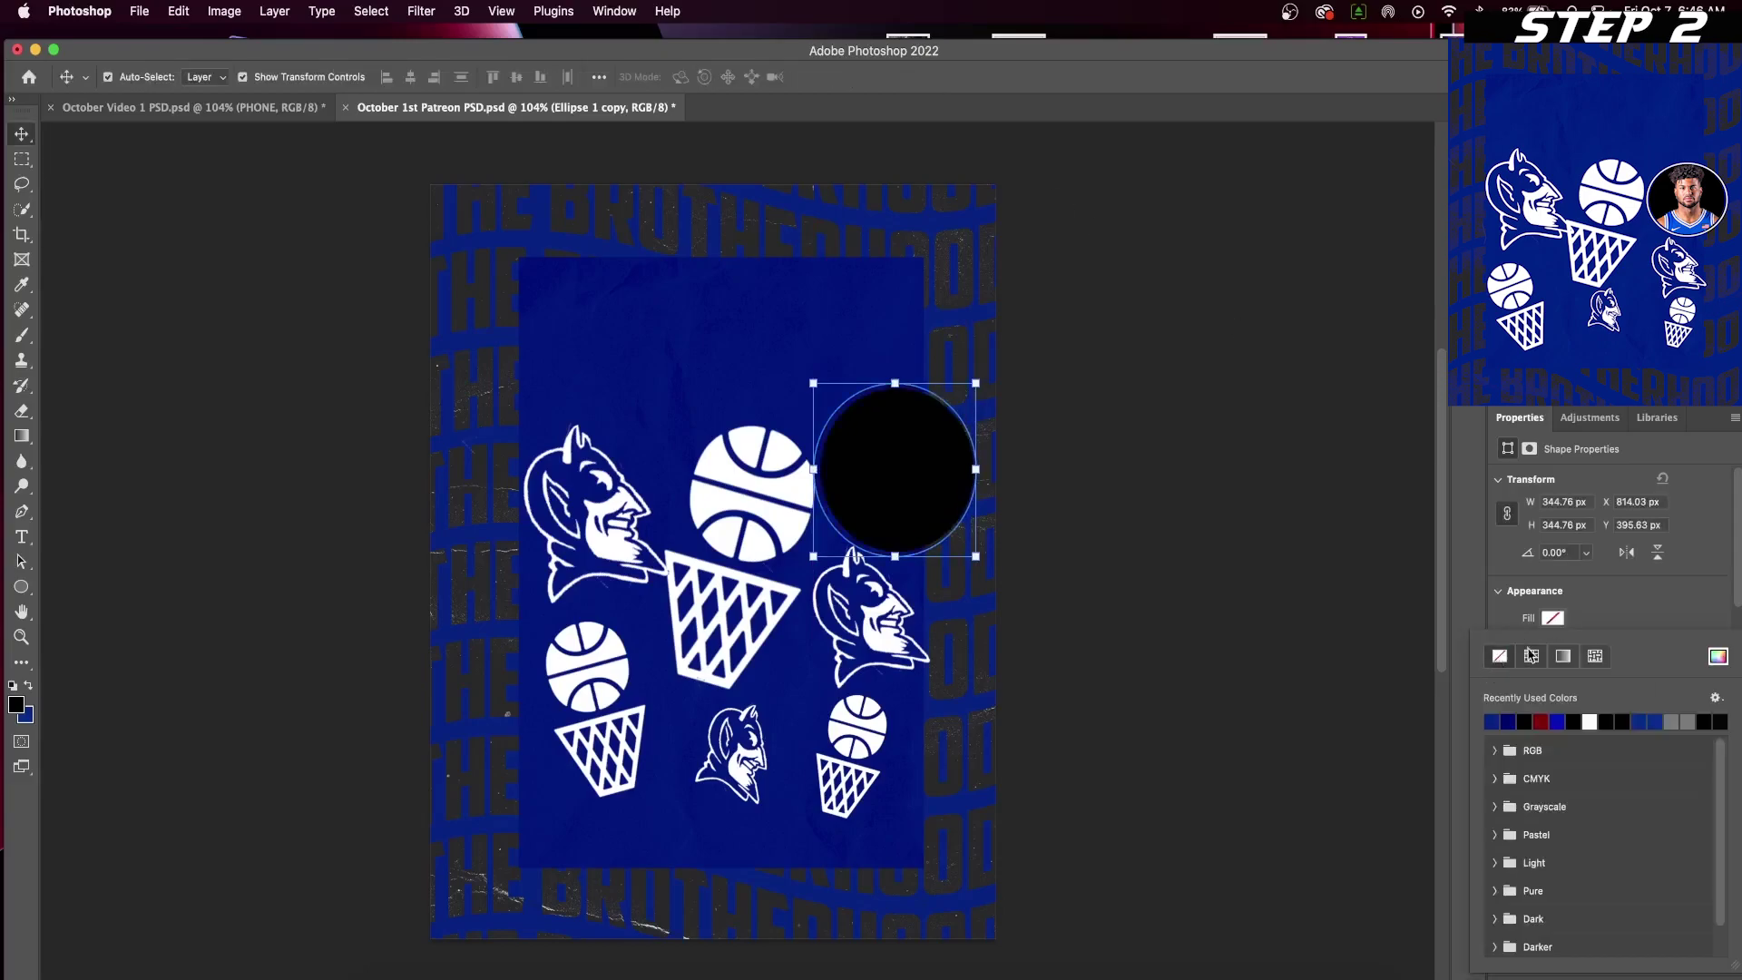
left_click(1622, 615)
left_click(1556, 645)
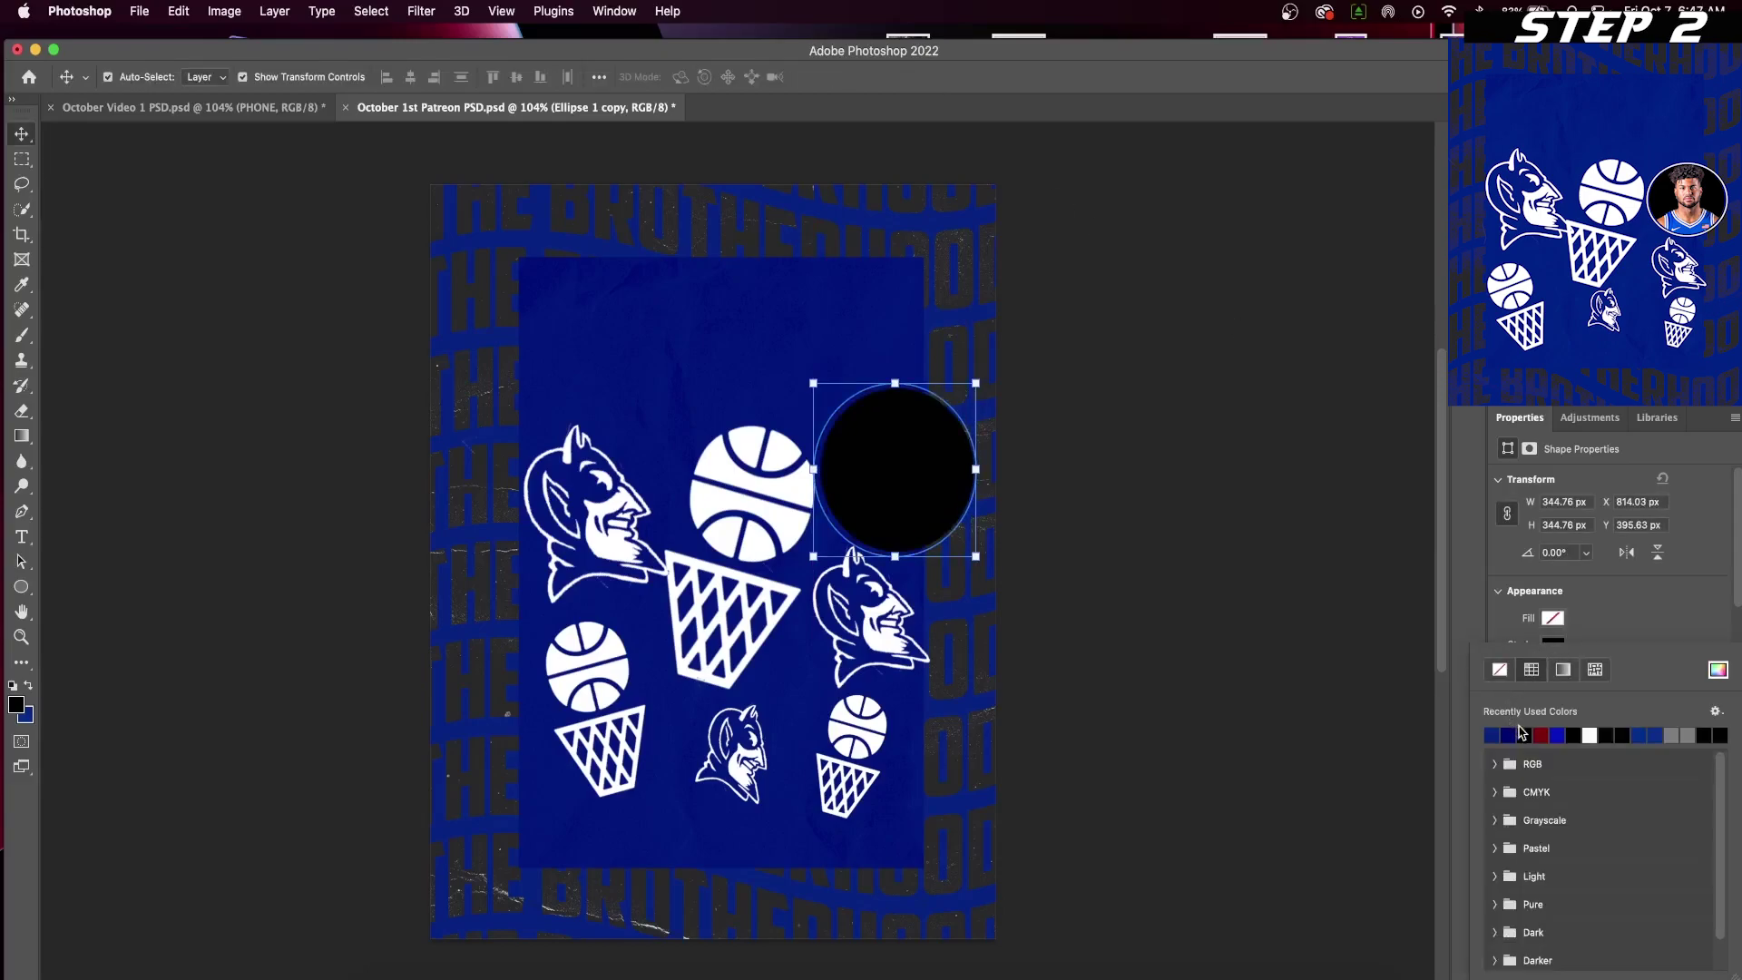
left_click(1589, 734)
left_click(1633, 633)
left_click(894, 472)
key("super+z")
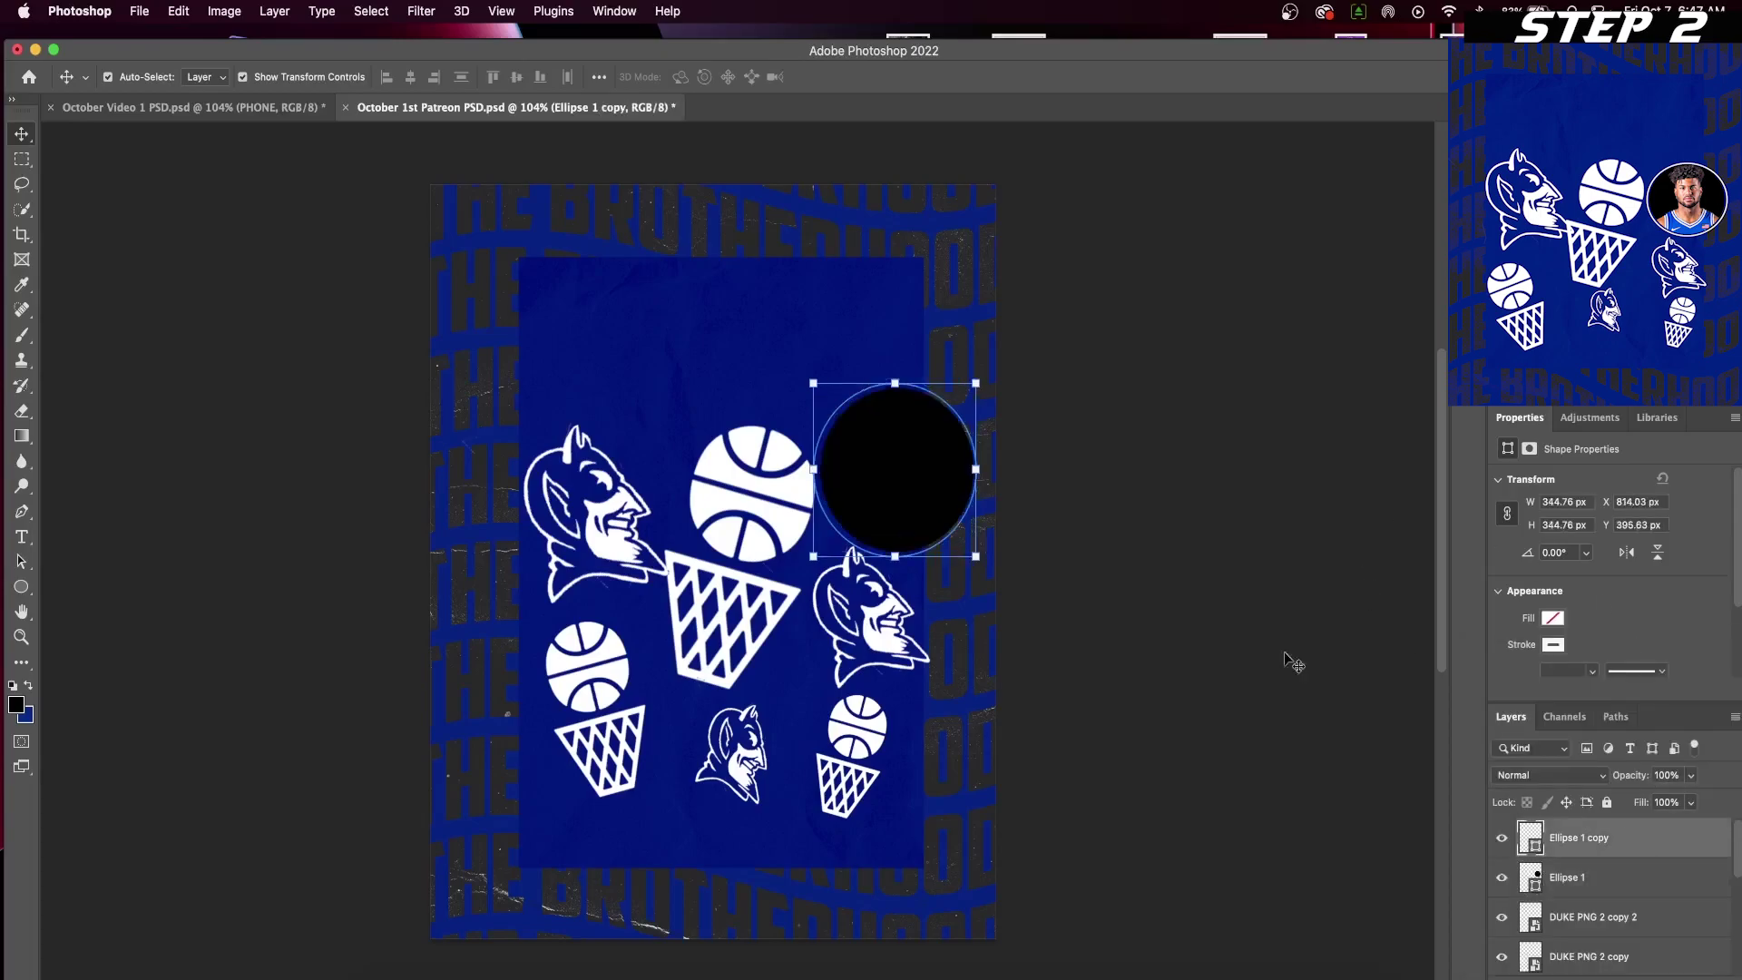
left_click(1648, 920)
left_click_drag(893, 472, 890, 471)
left_click(1096, 423)
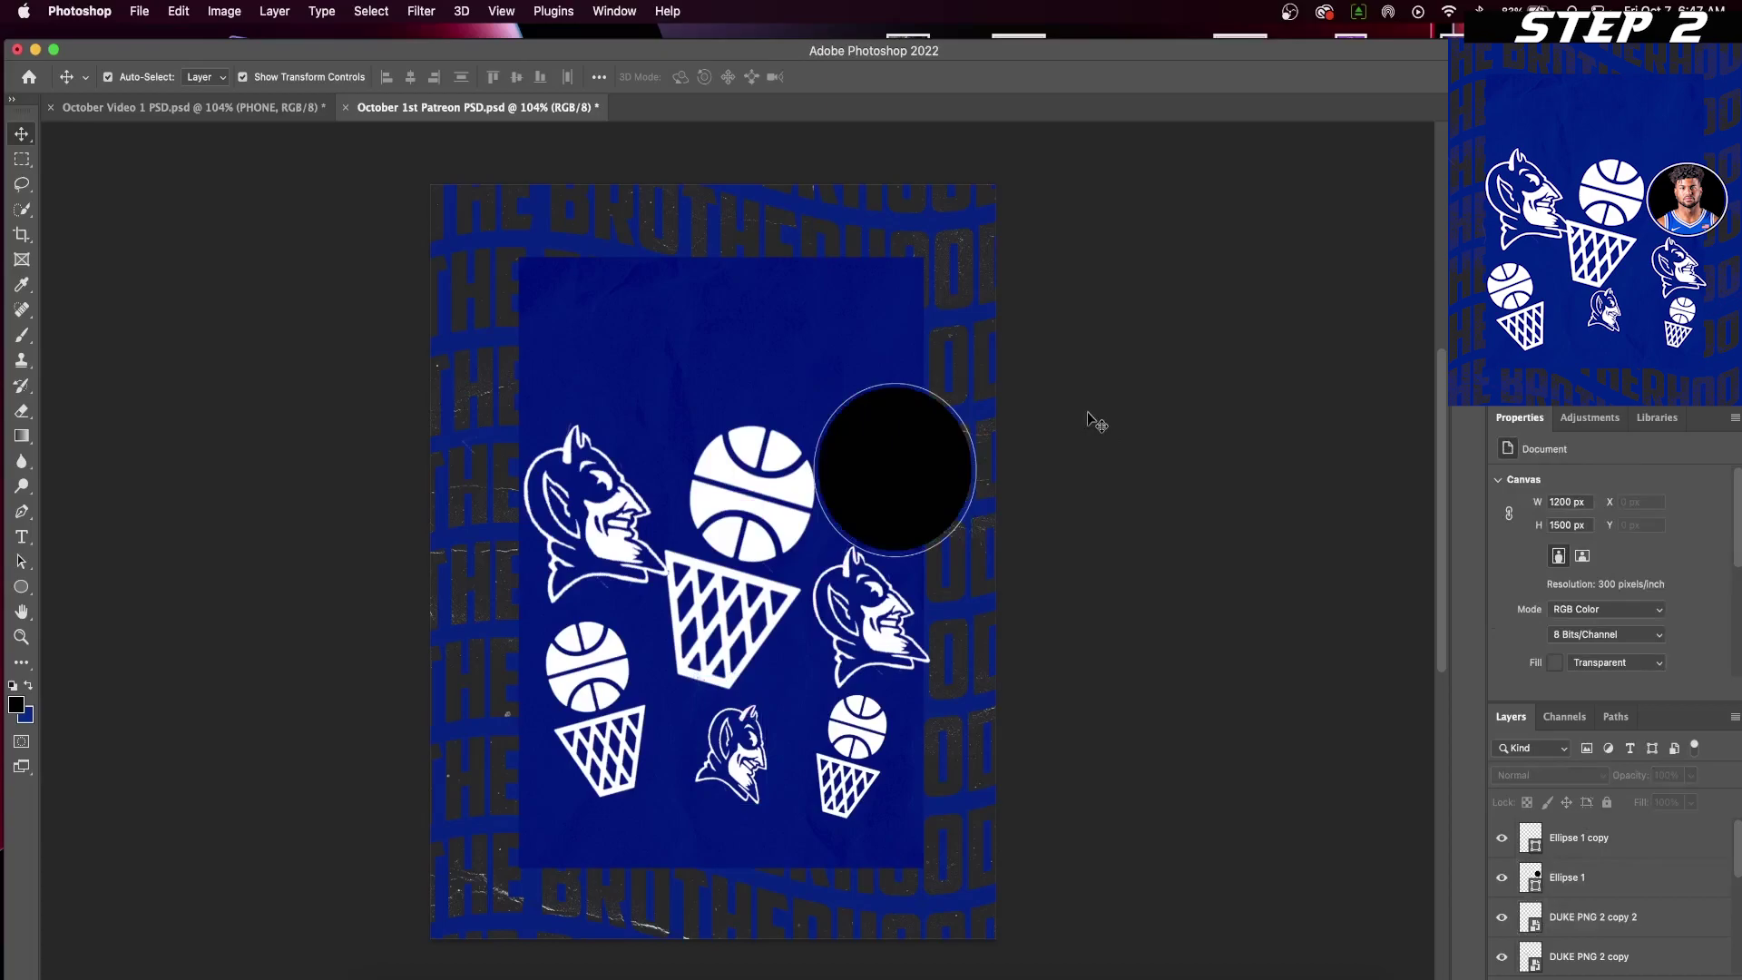
- Thicken the white stroke of the ring around the black circle to about 7.4 px
left_click(1628, 838)
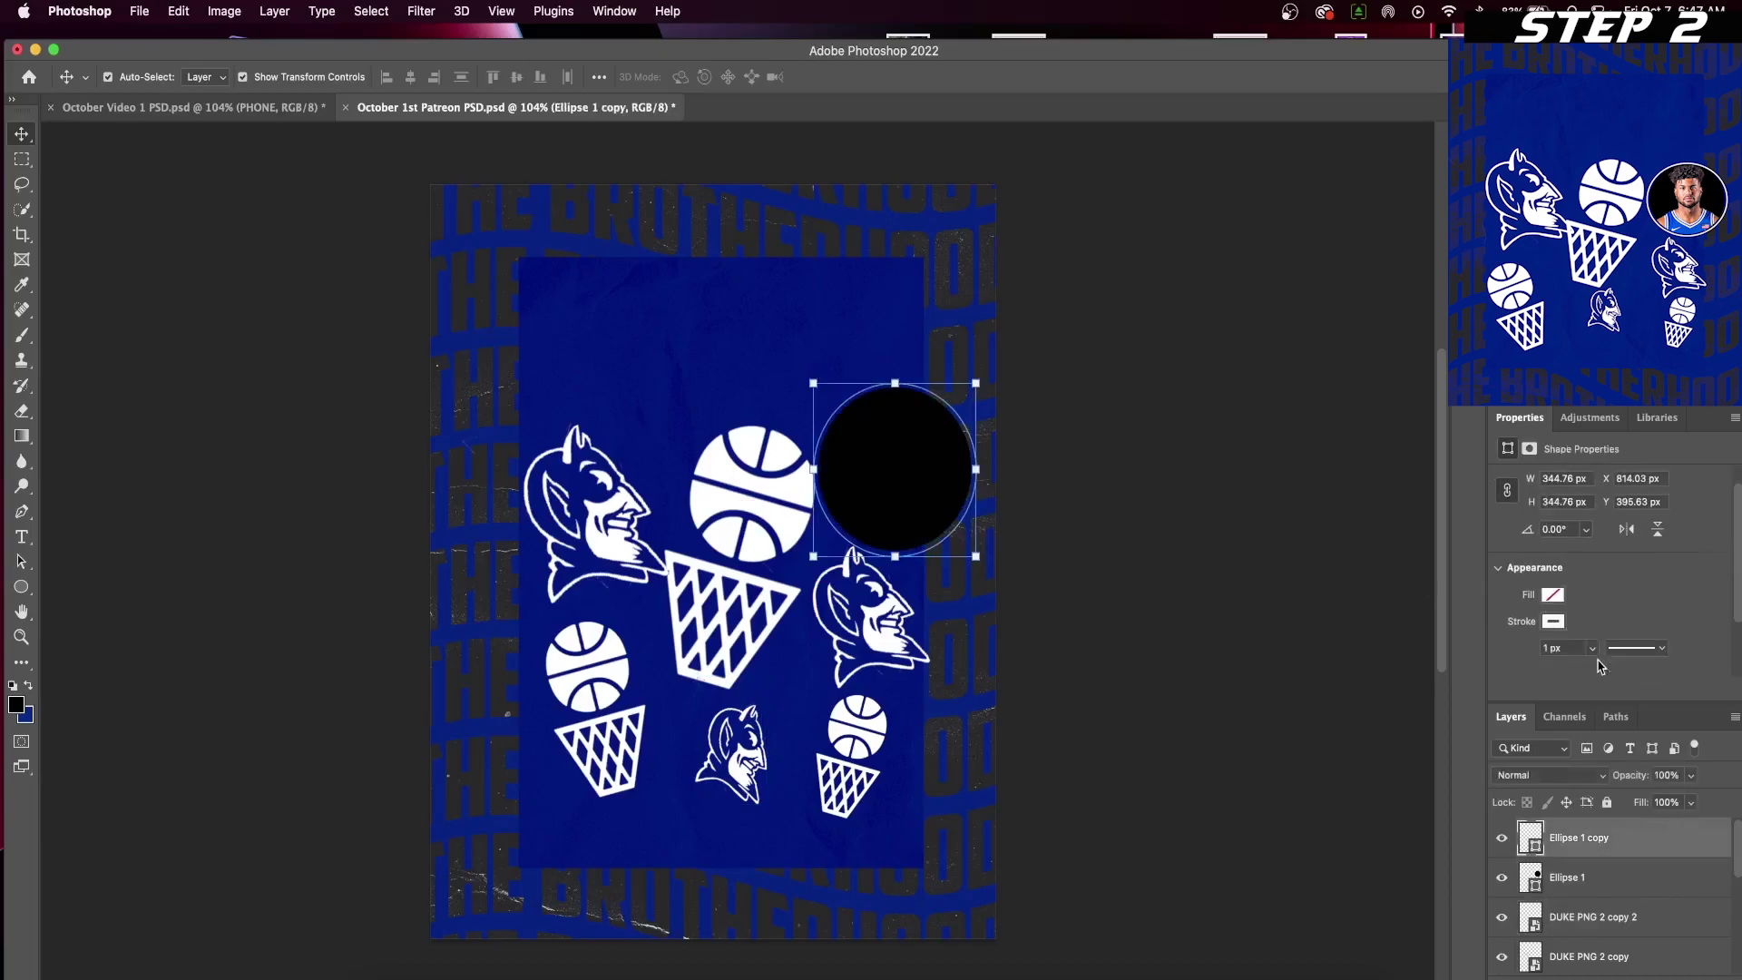
left_click(1593, 649)
left_click_drag(1593, 672, 1596, 674)
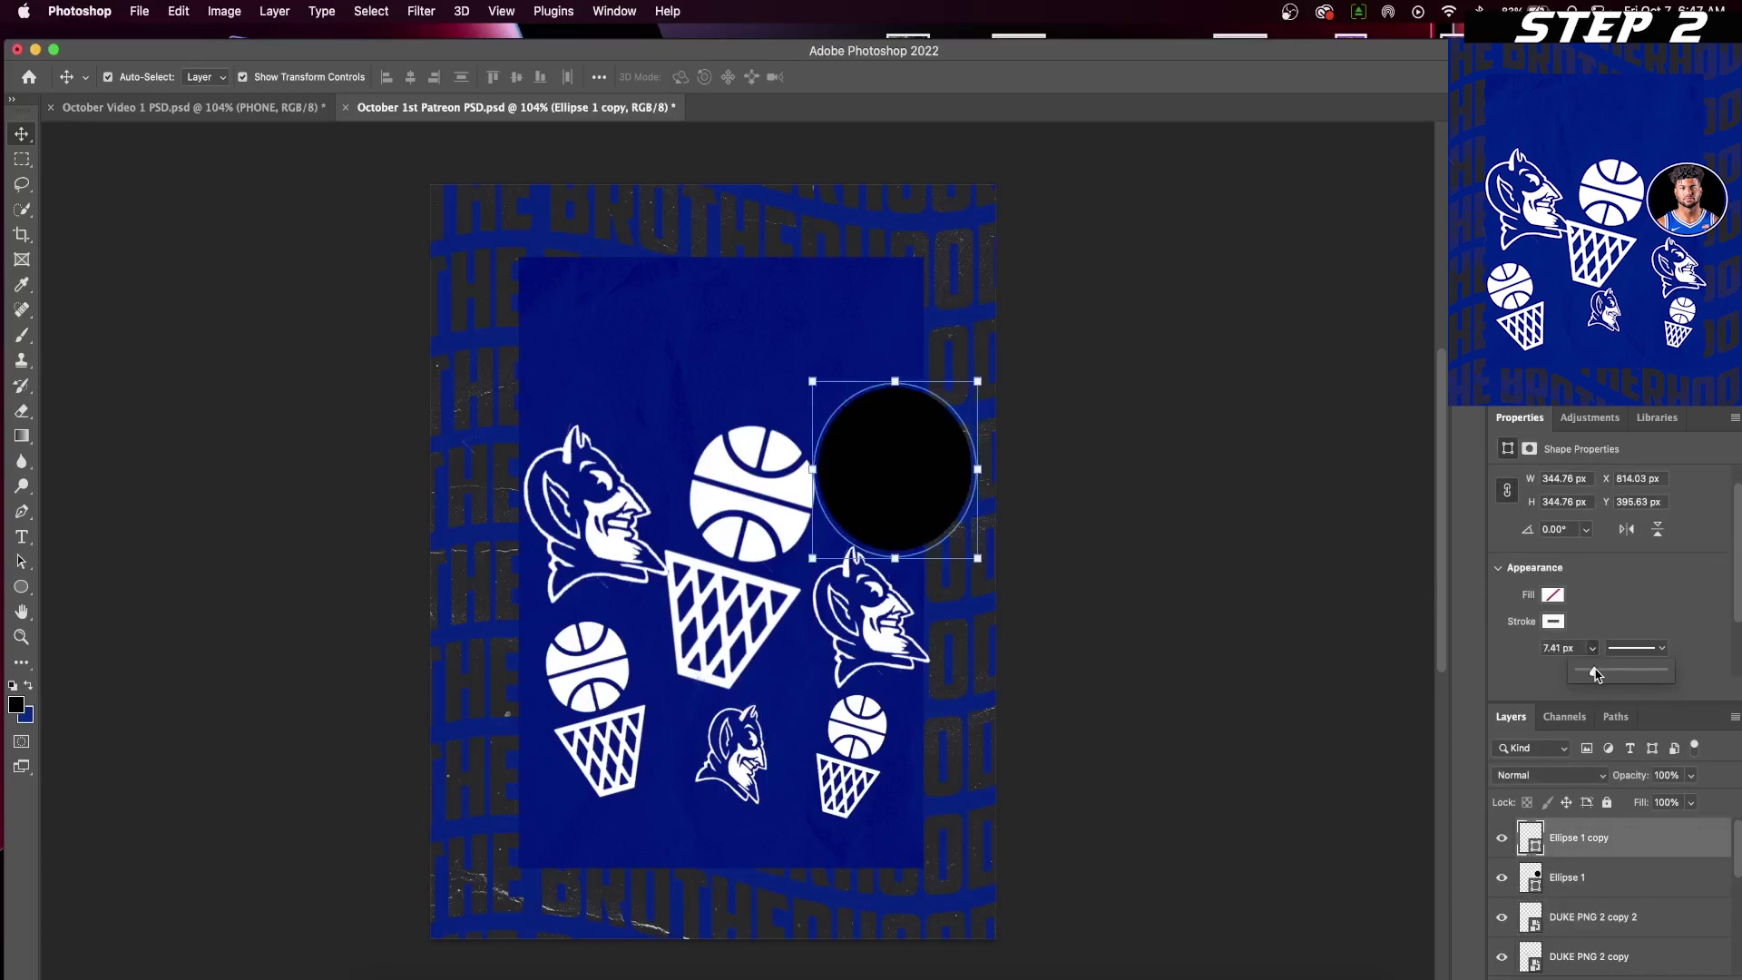
left_click(1255, 641)
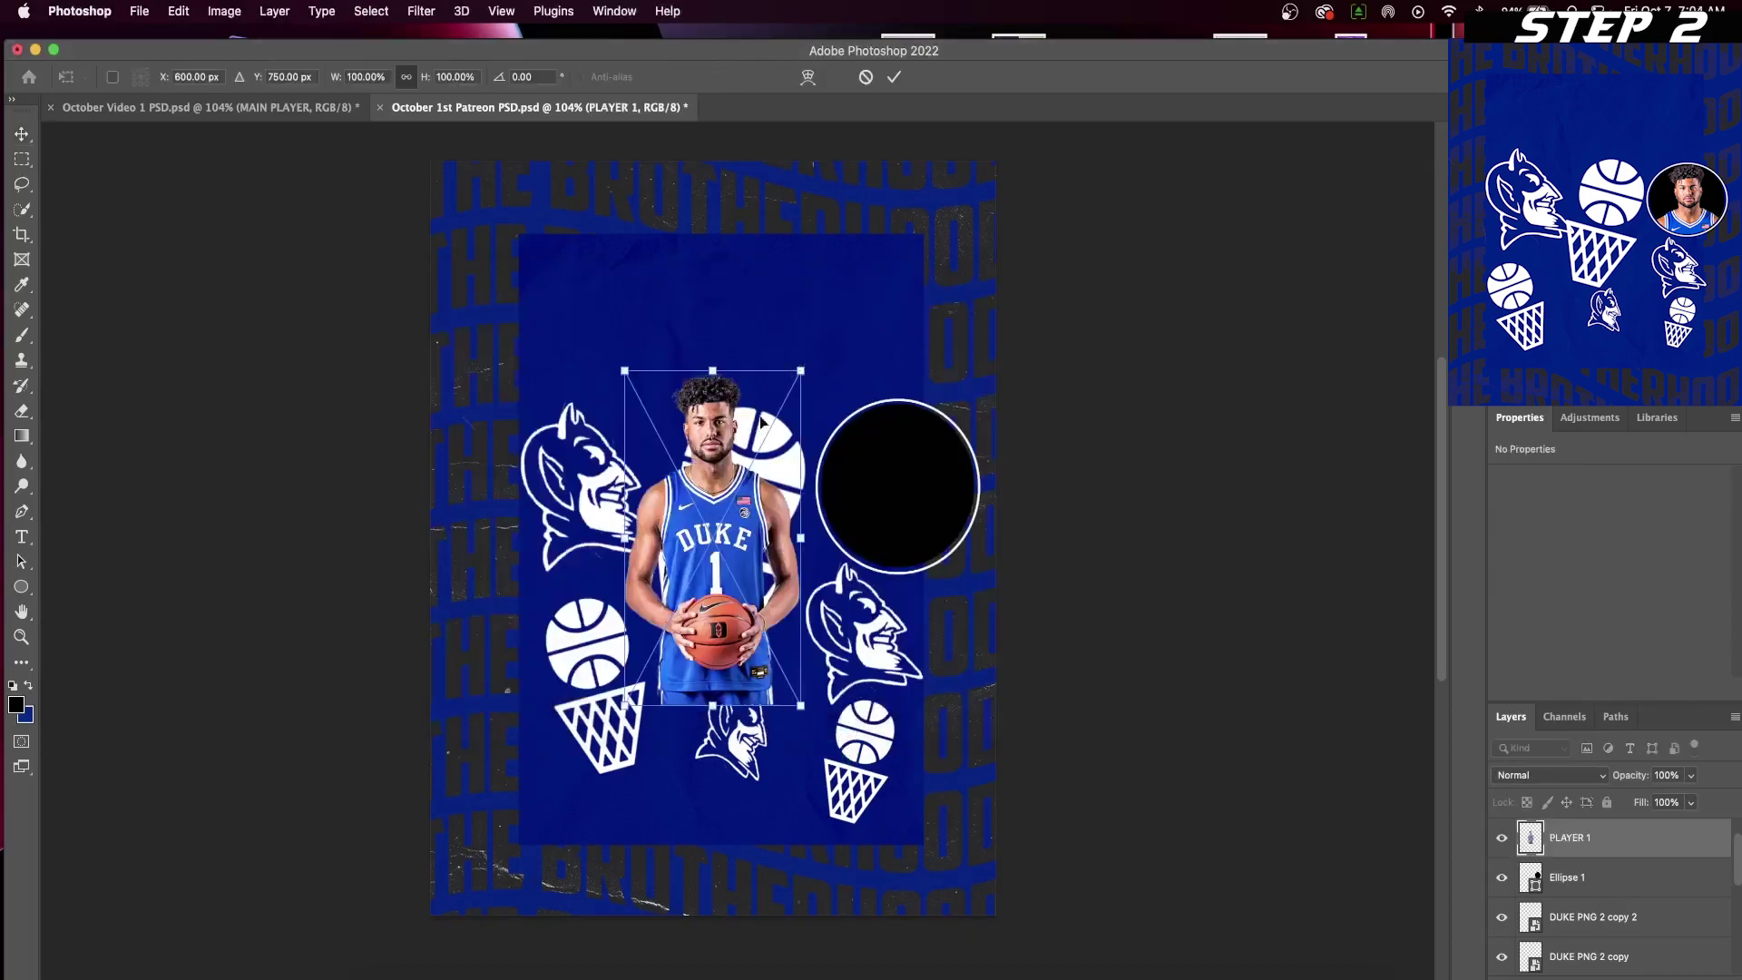
- Position the PLAYER 1 cutout with its head inside the black circle and clip it to the Ellipse 1 layer
left_click_drag(762, 422, 947, 452)
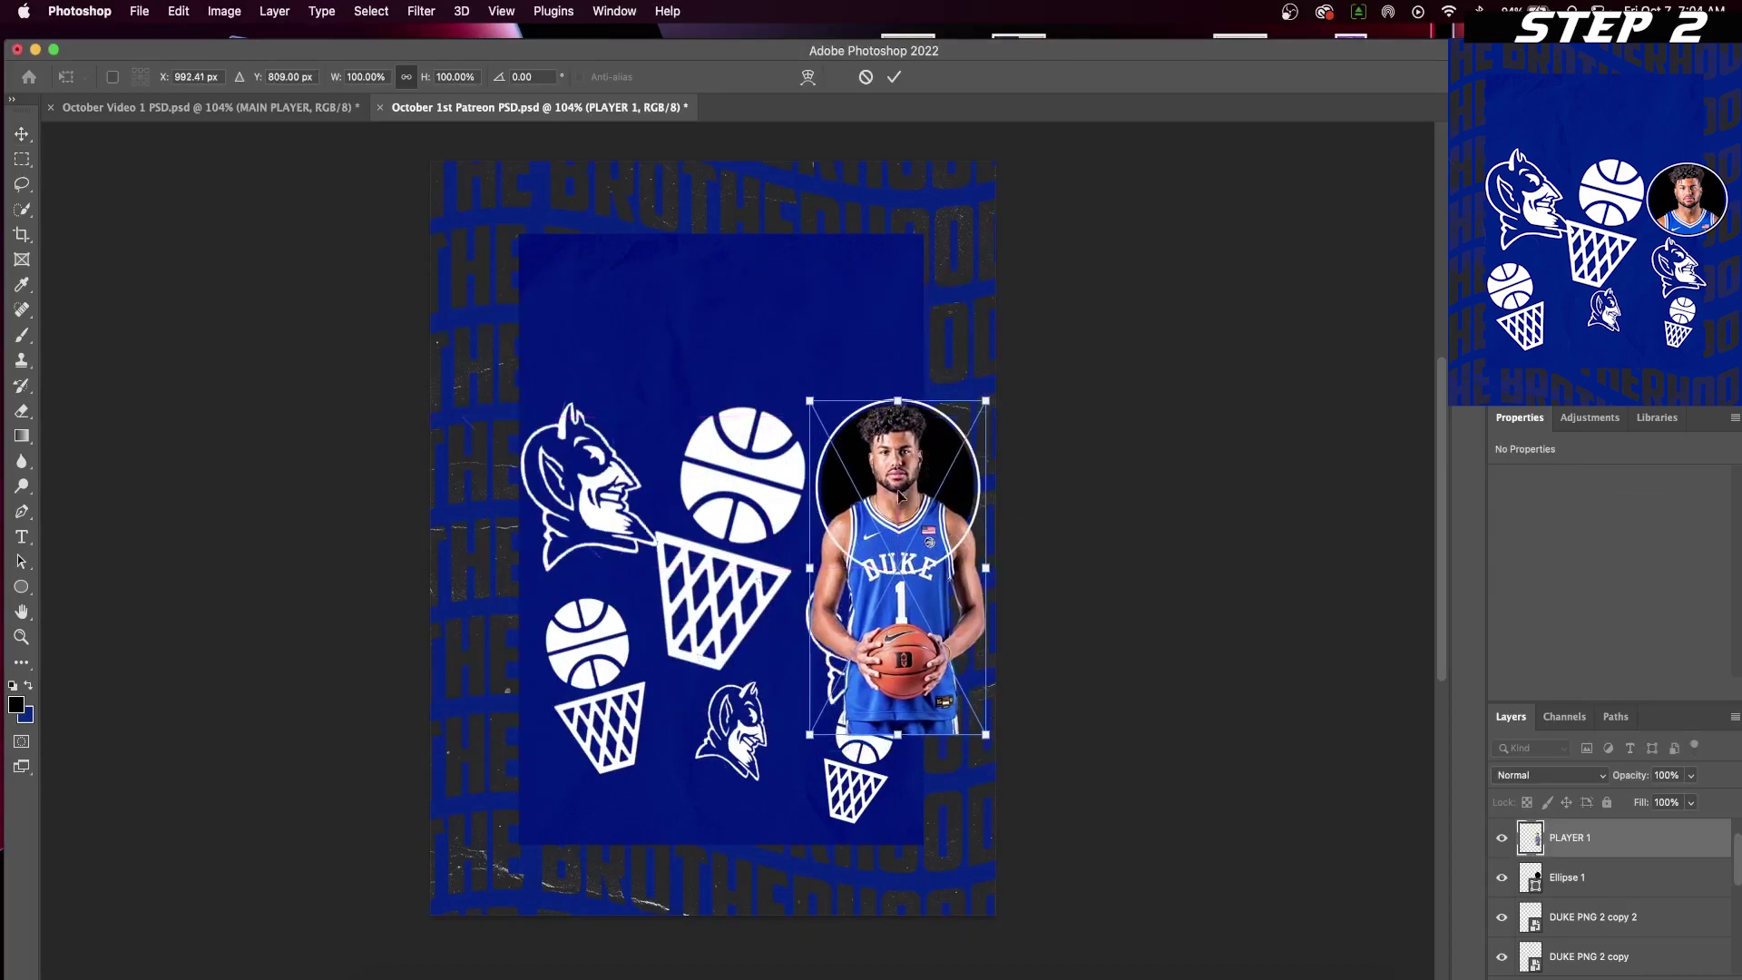
left_click(893, 76)
left_click(1610, 880)
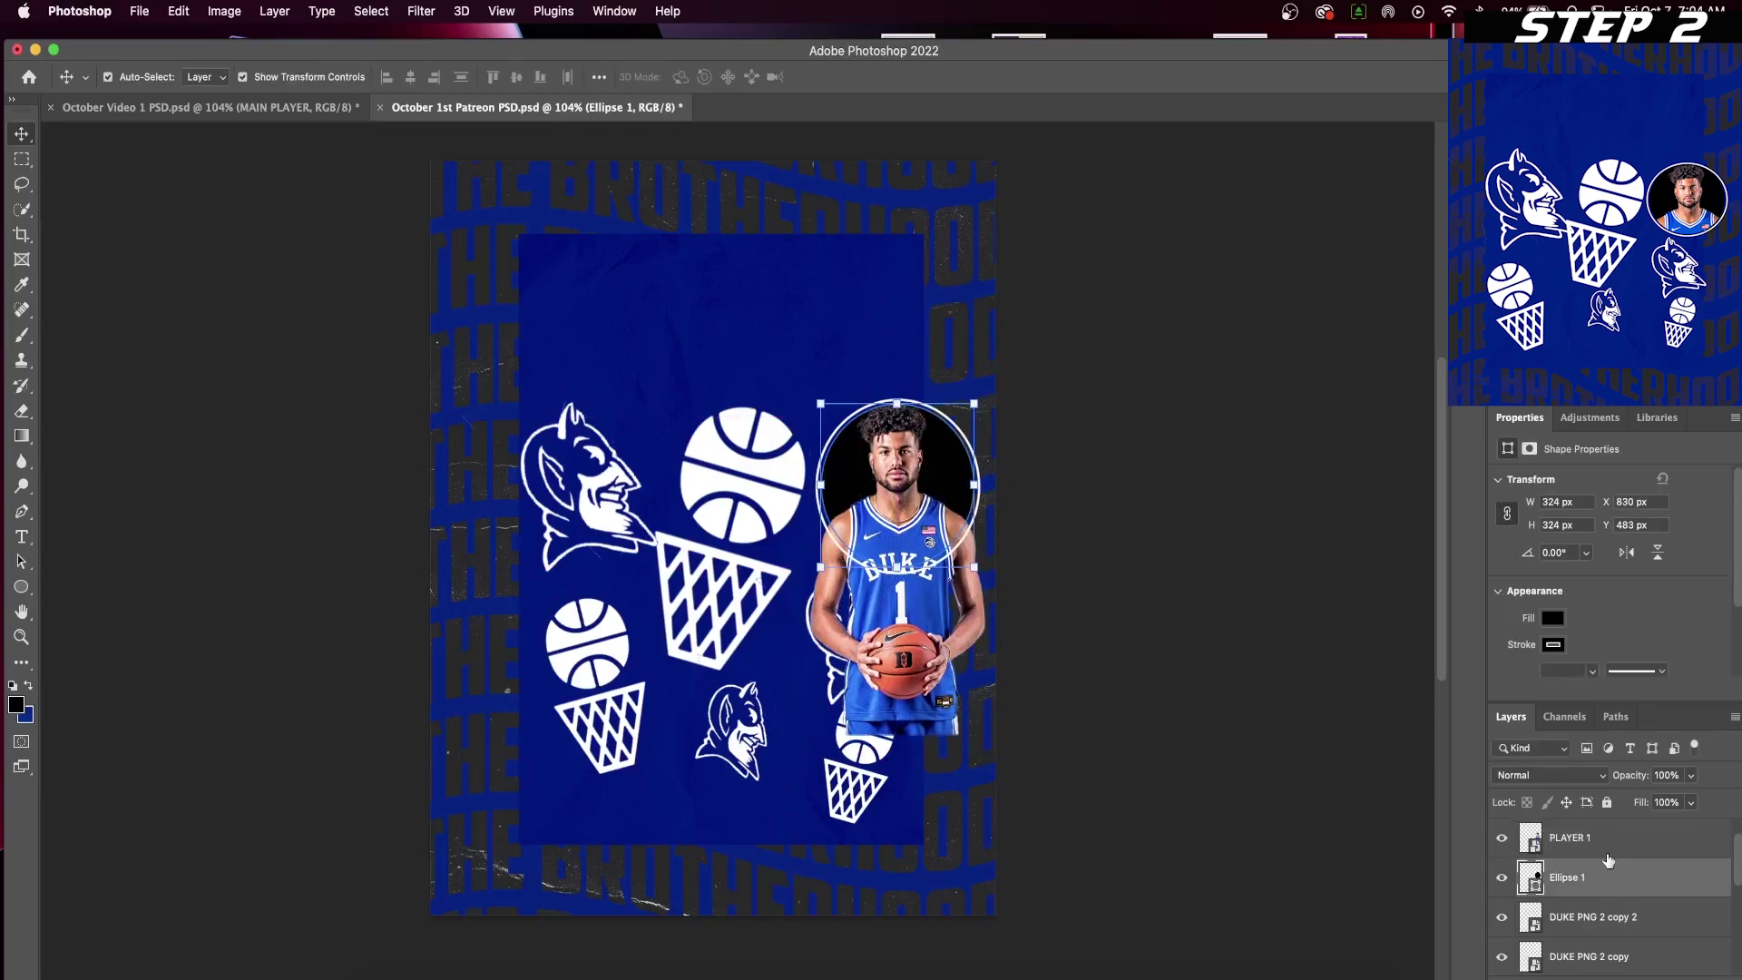
left_click(1610, 843)
right_click(1610, 843)
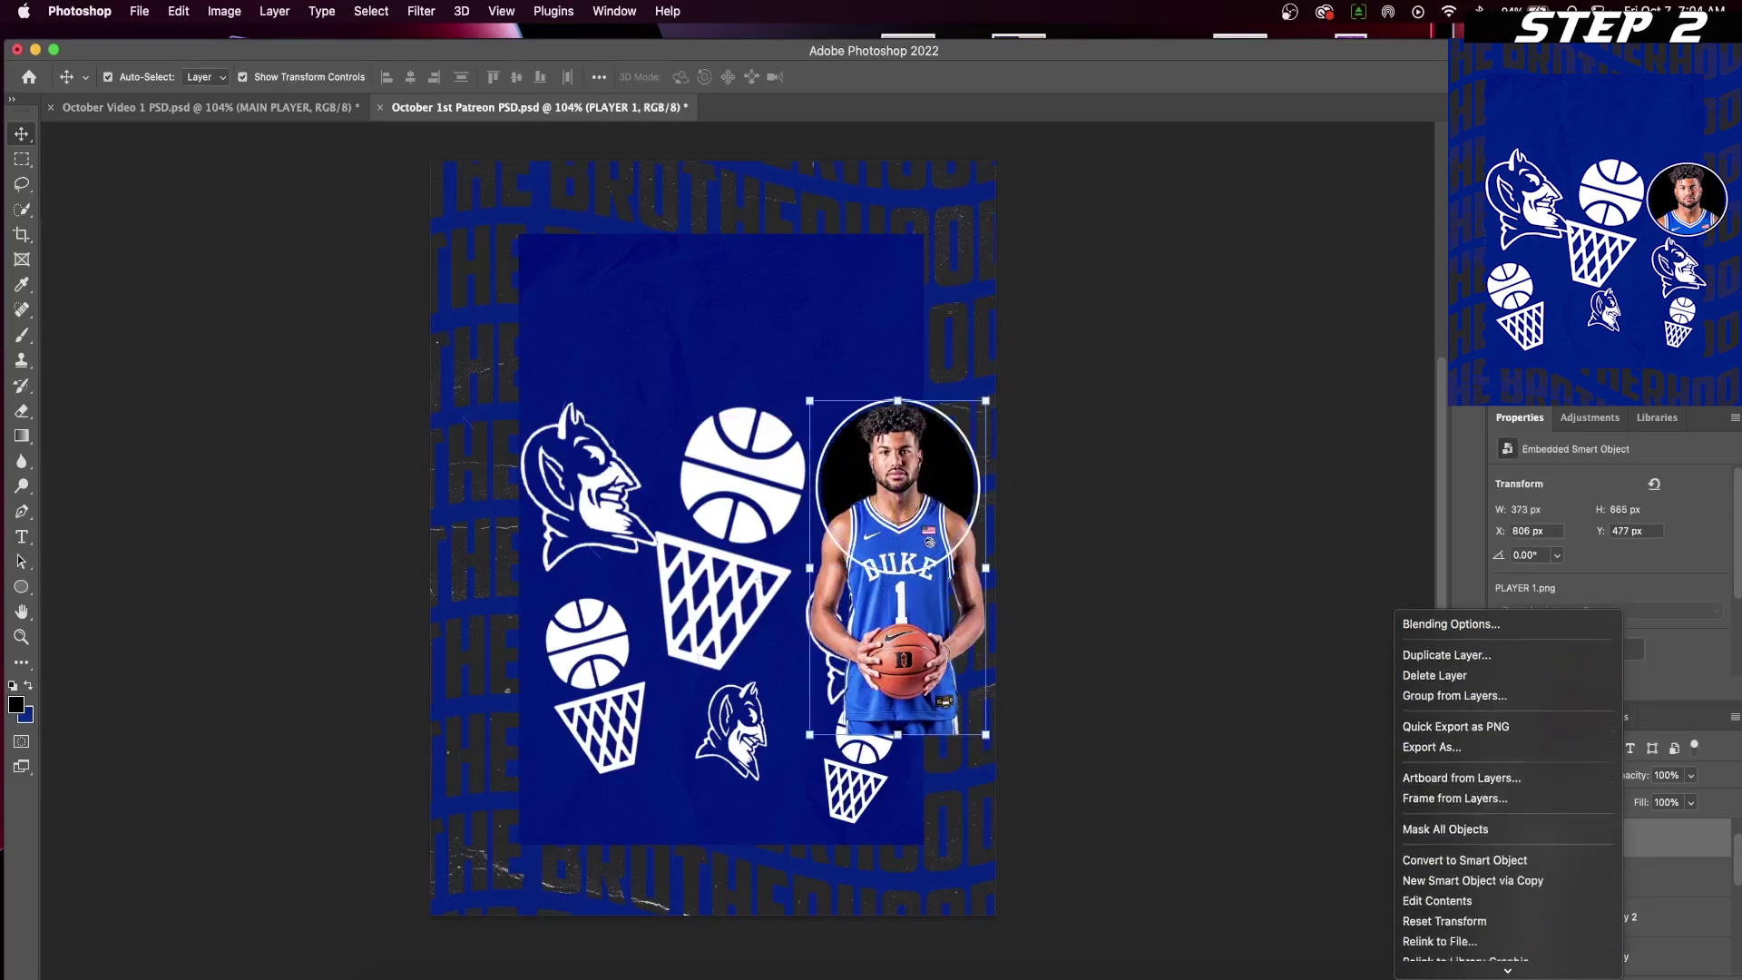
scroll(1470, 896, "down", 8)
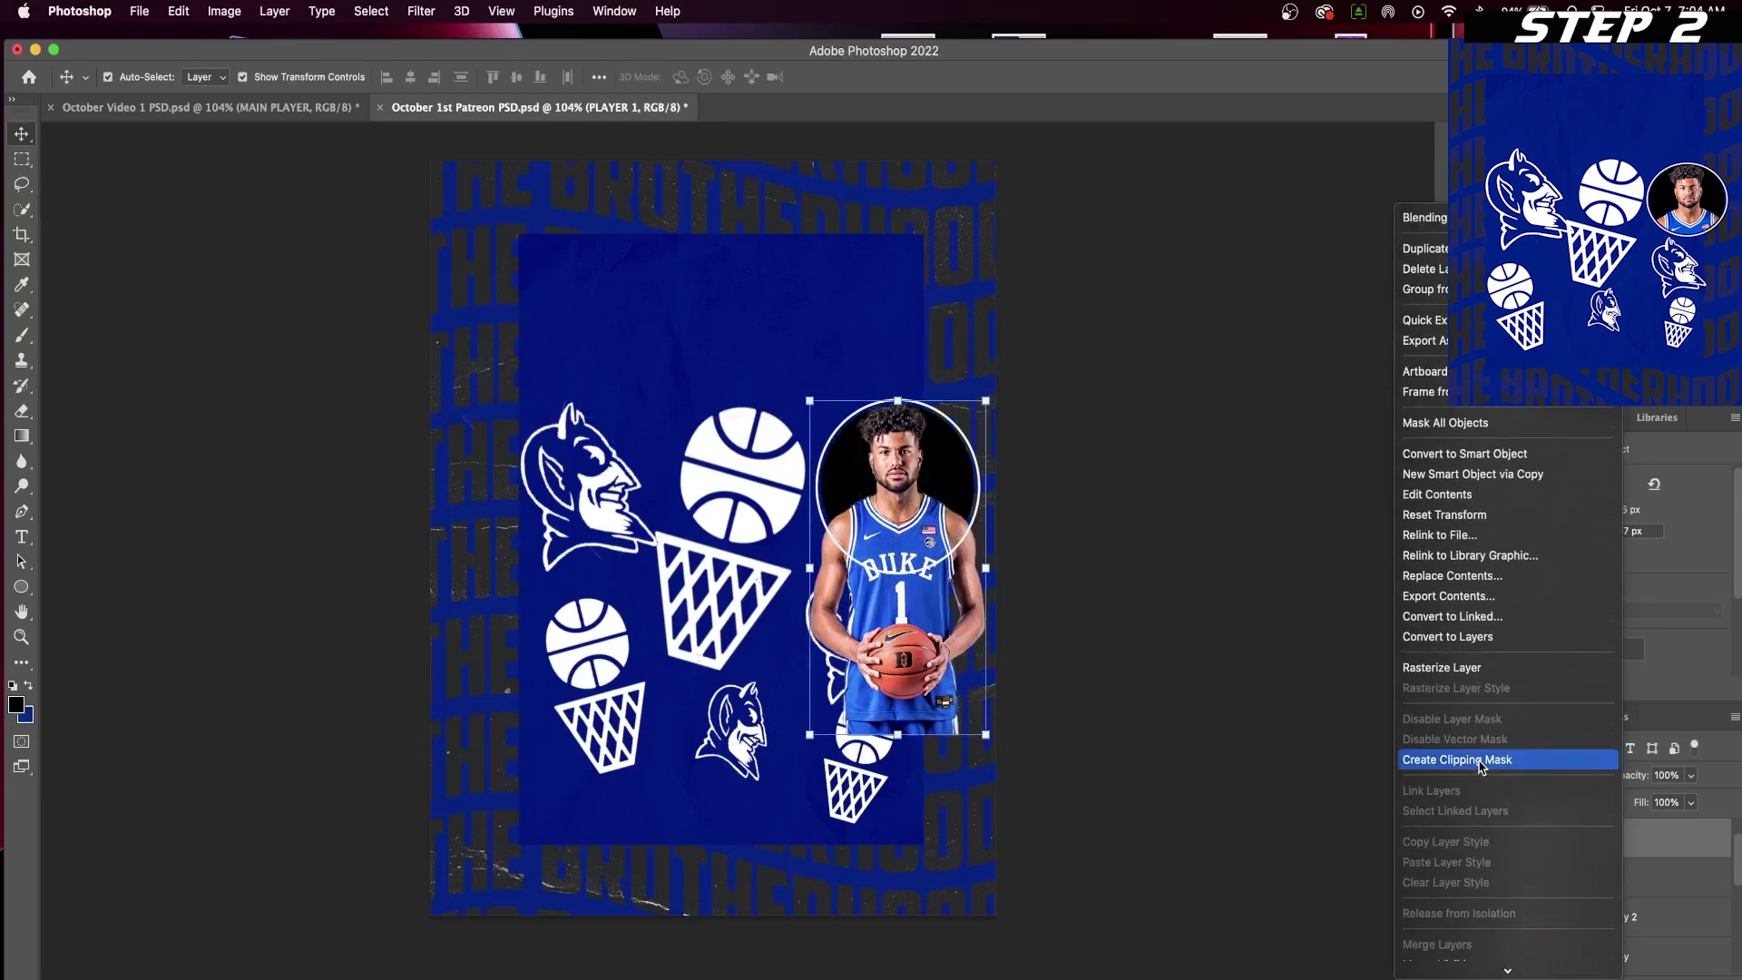
left_click(1480, 762)
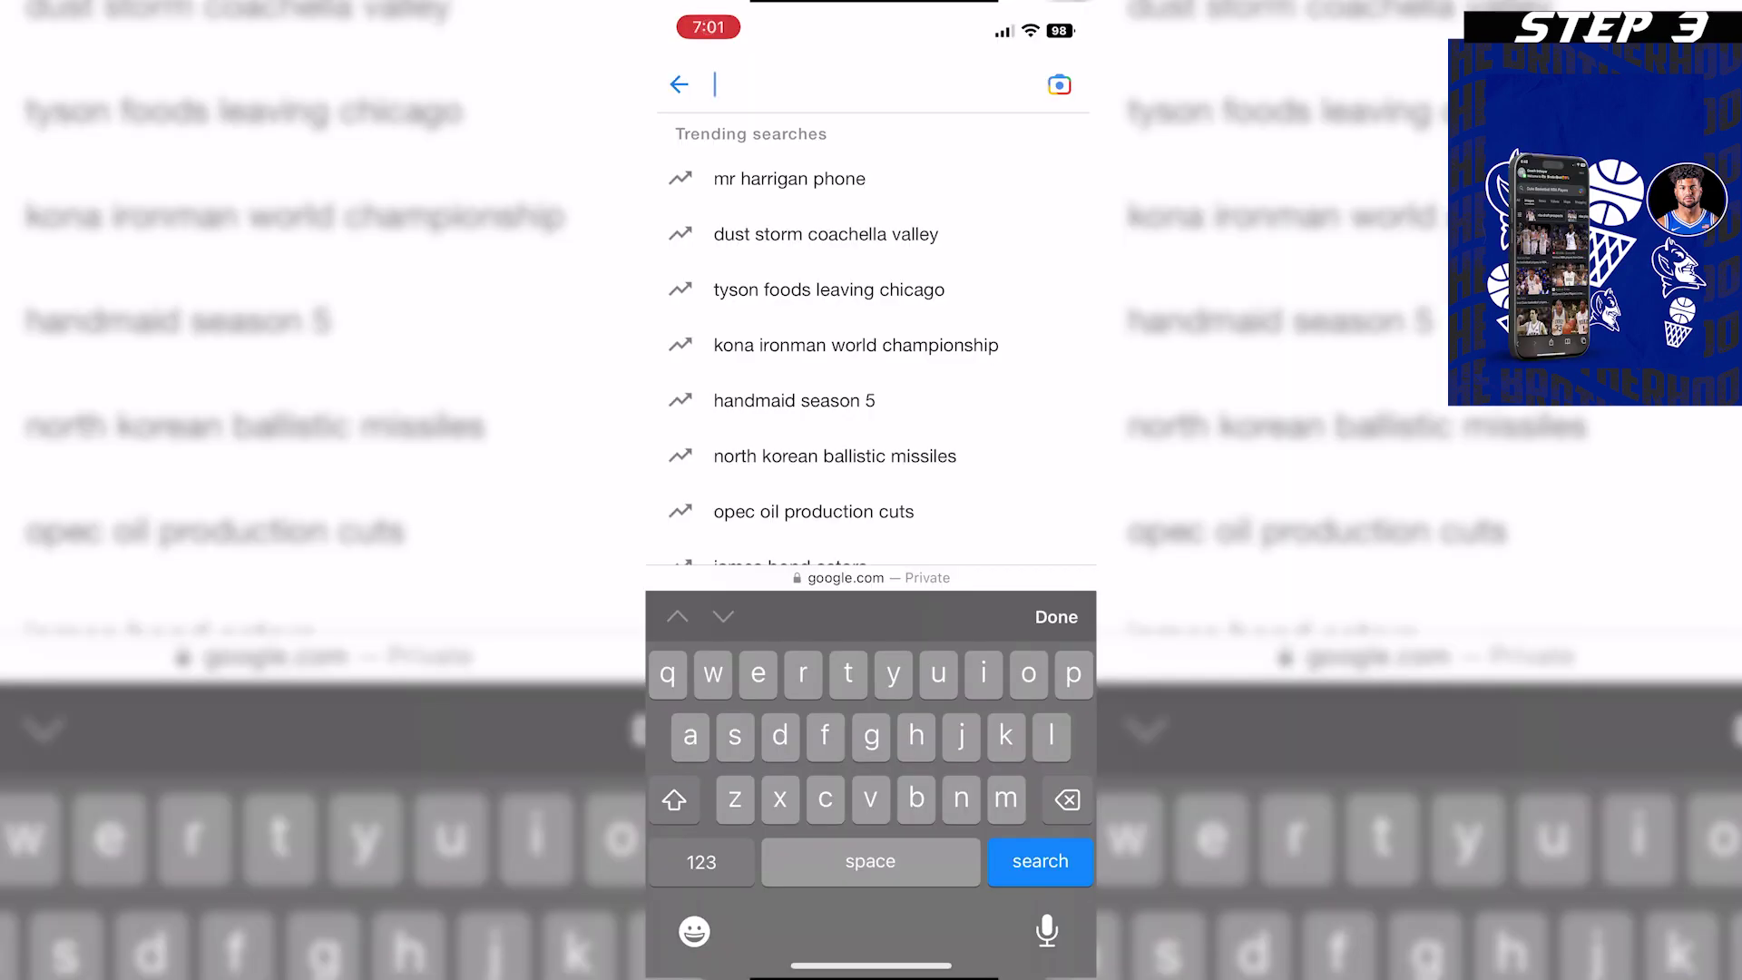
- Switch to the phone's browser, search Google for "duke basketball players" and show the image results
type("duke bask")
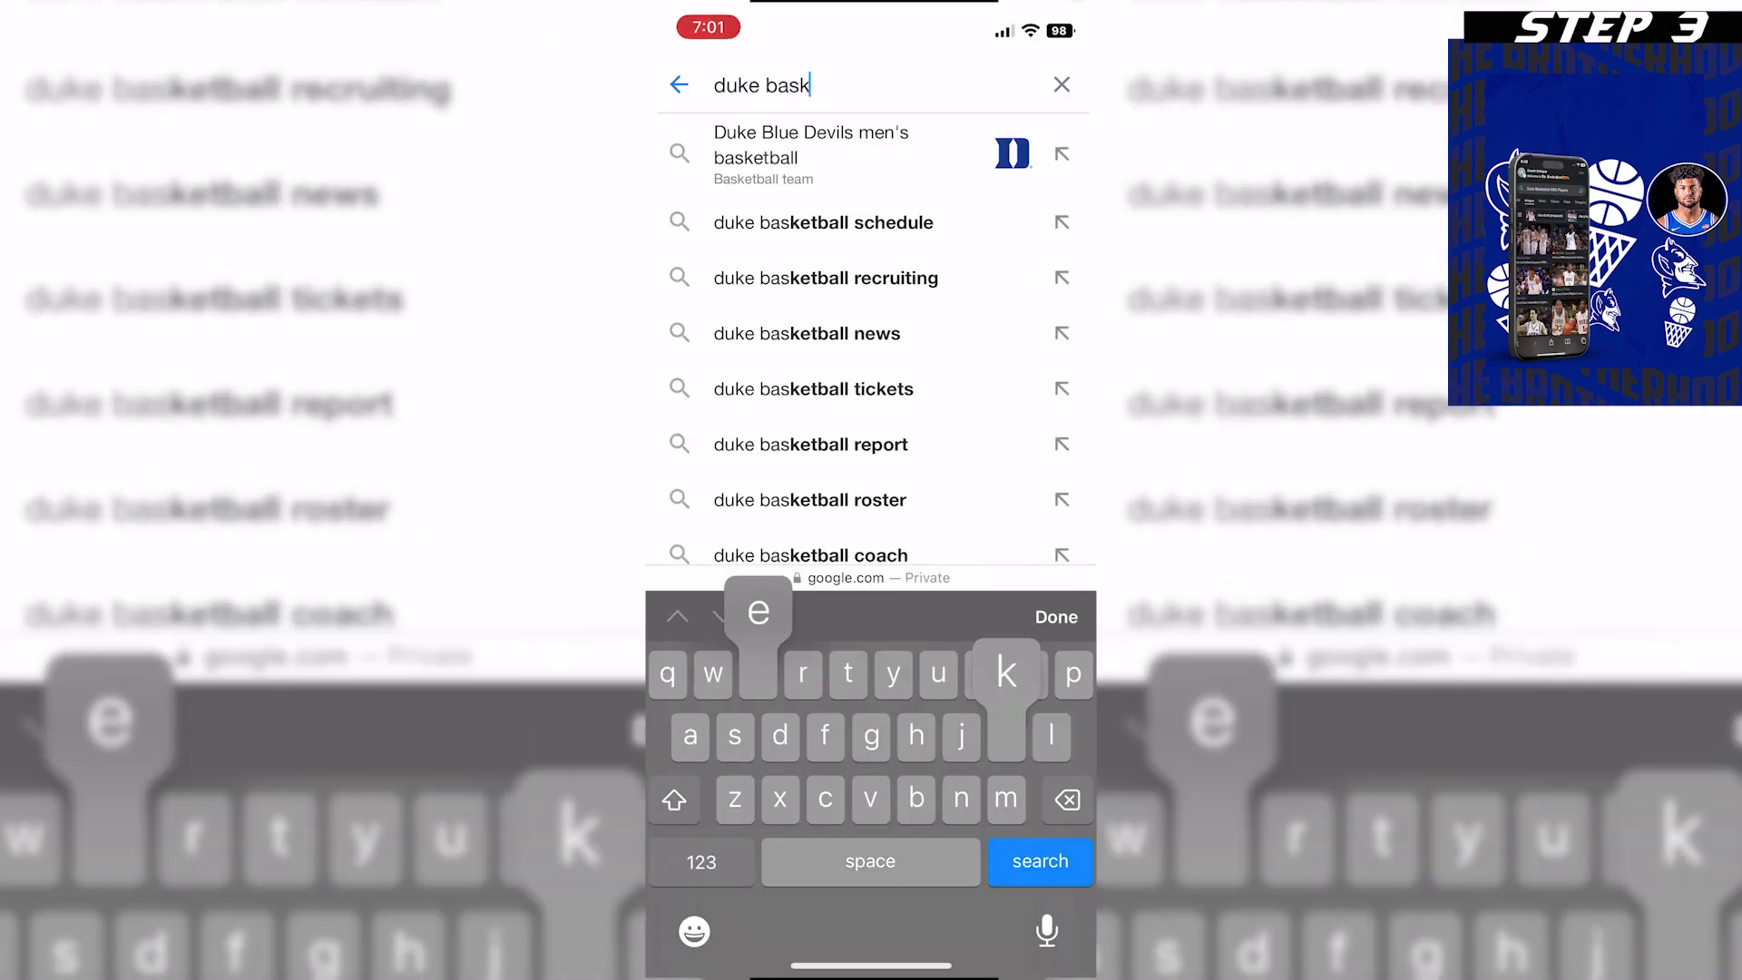
type("etball players")
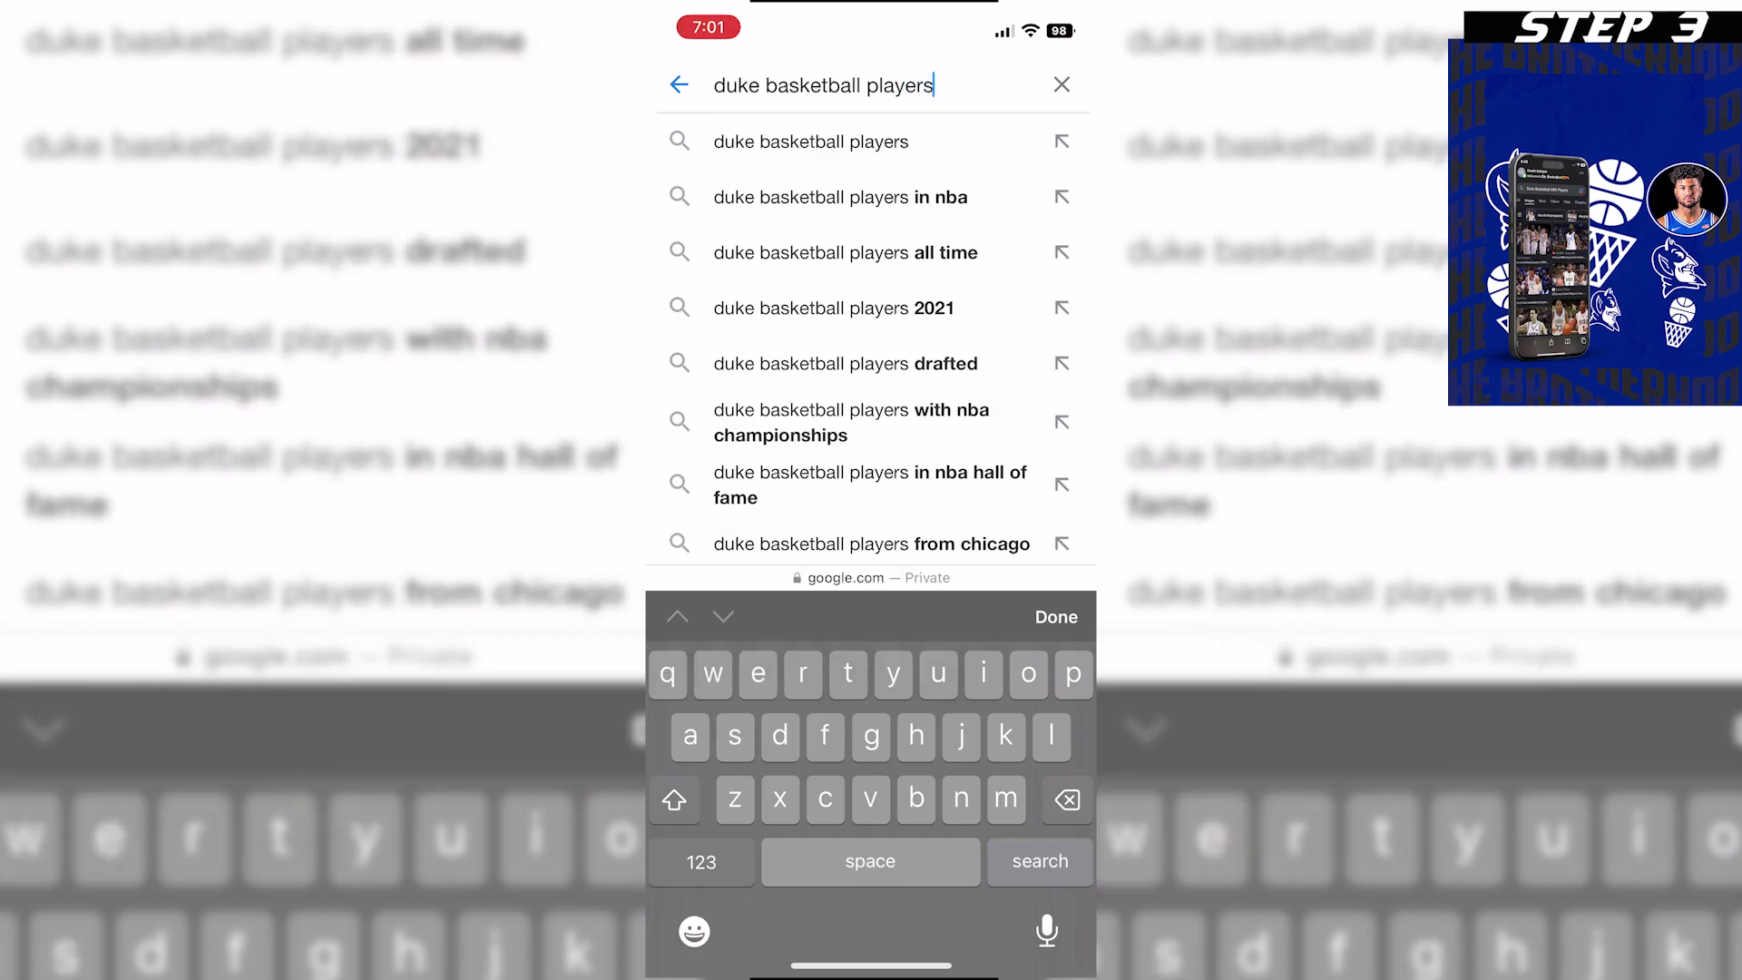
key("Return")
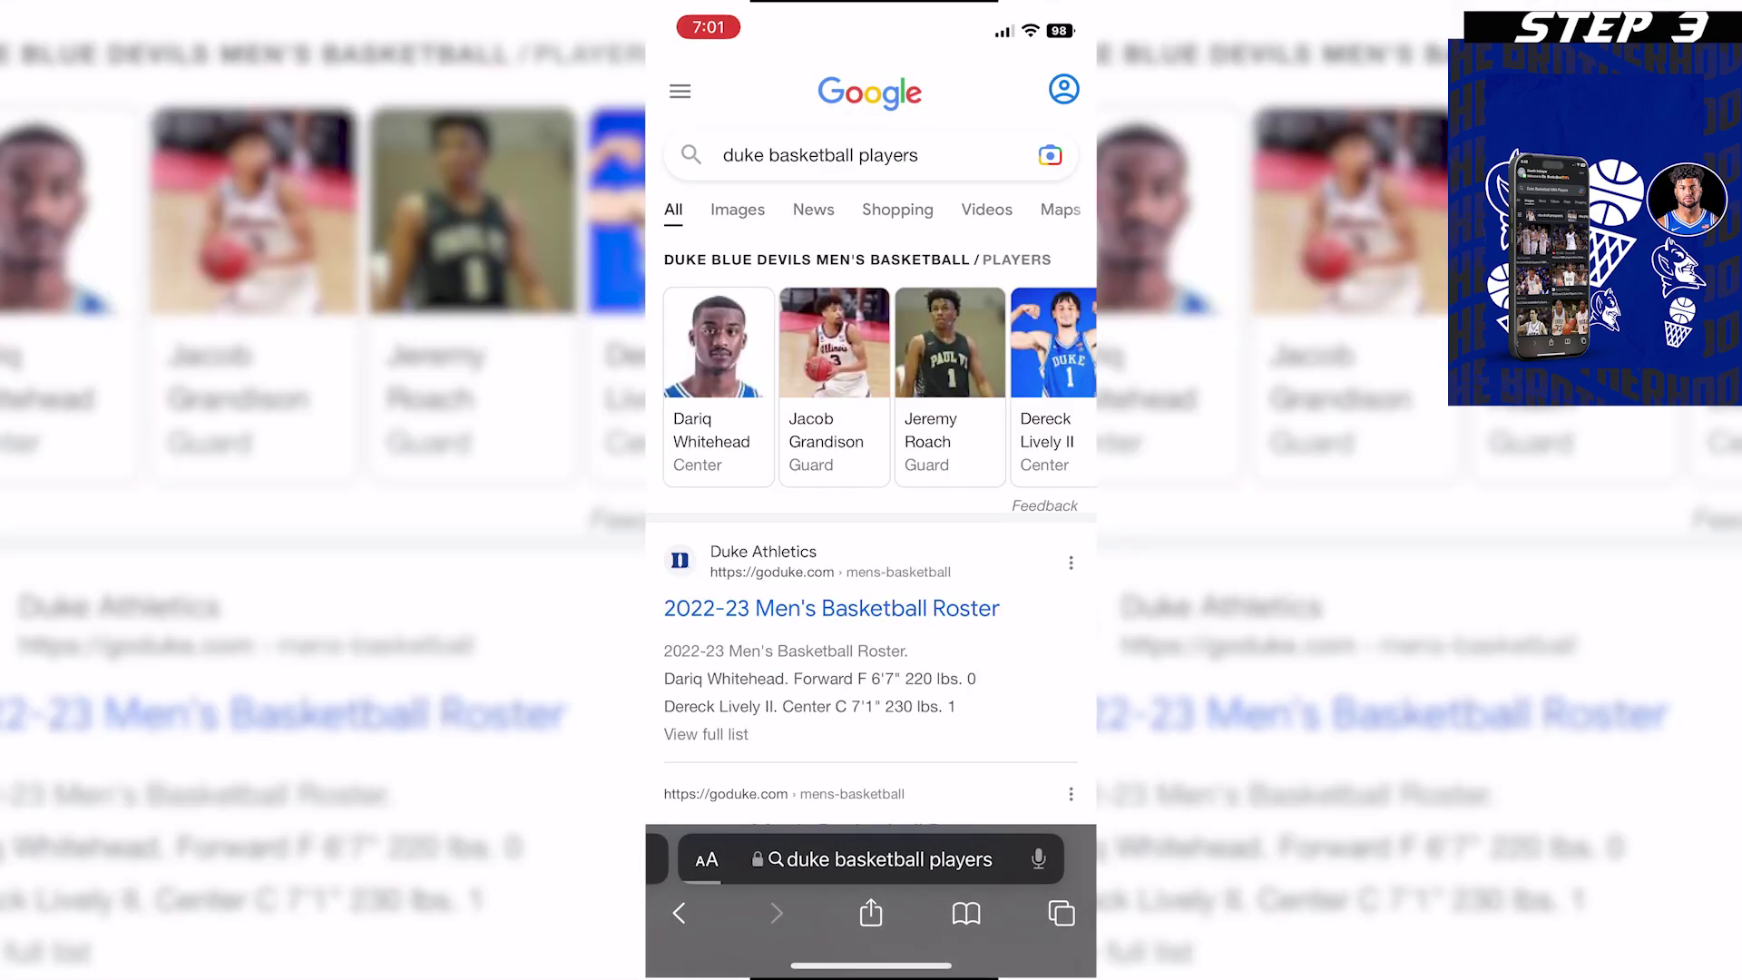
left_click(737, 209)
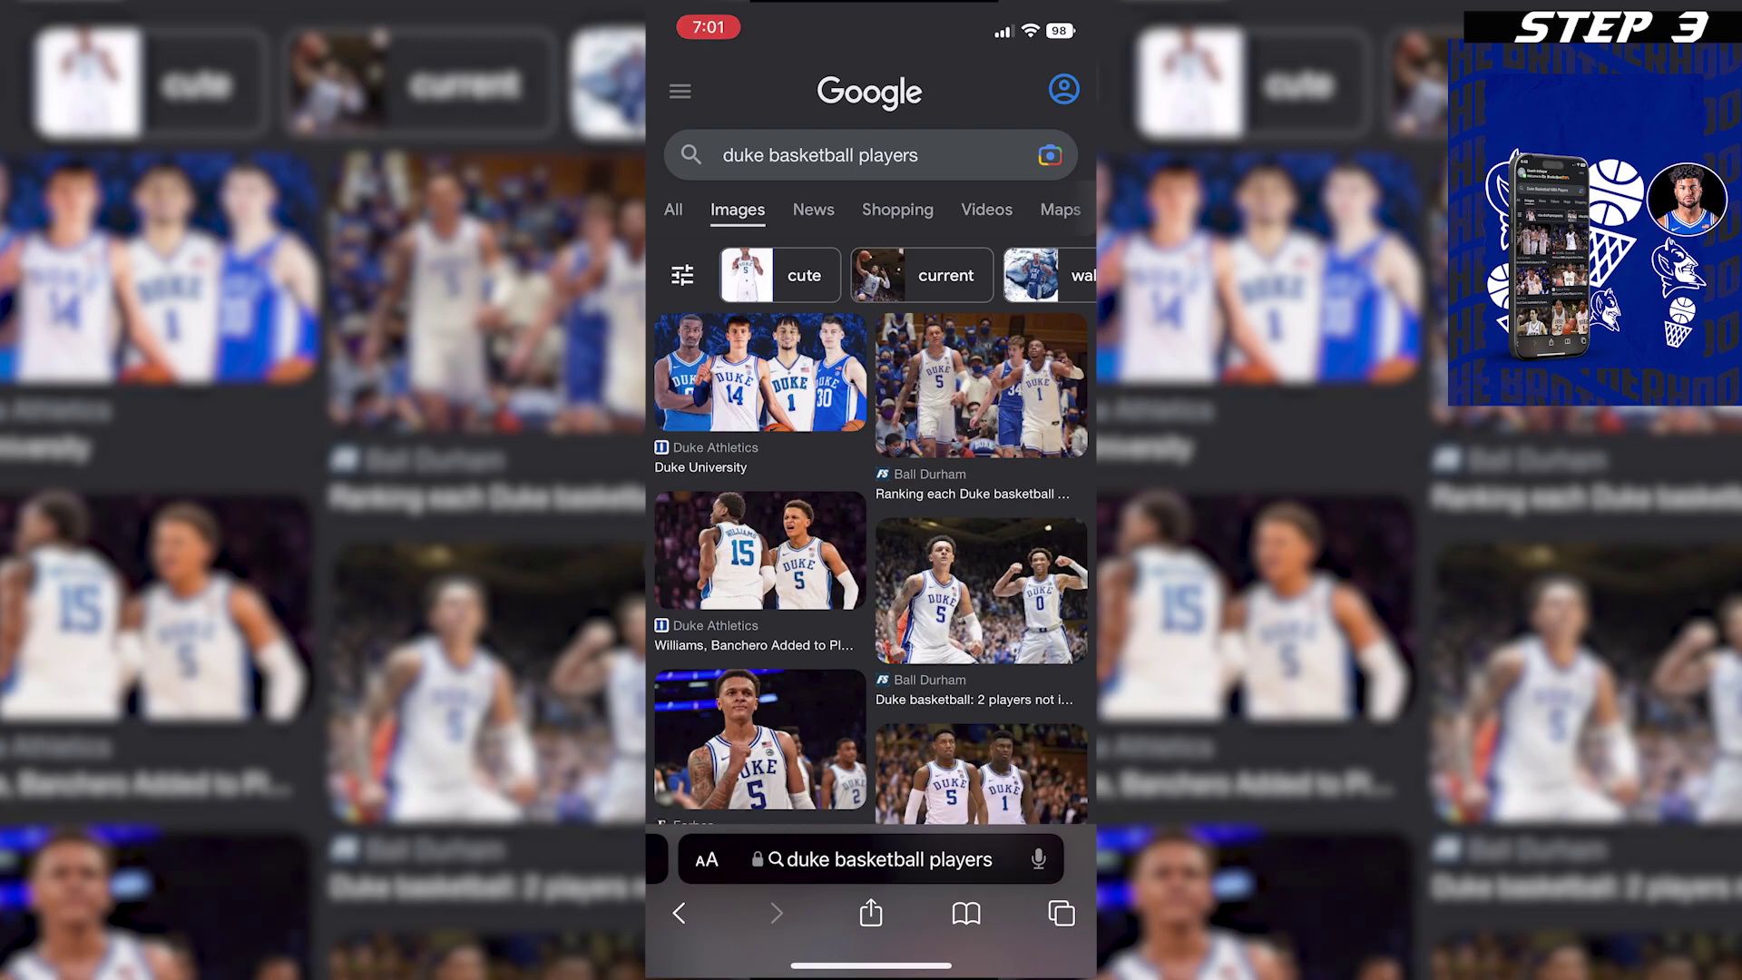
- Replace the search text with "NBA Players at Duke", run the search and take a screenshot of the image results page
left_click(870, 155)
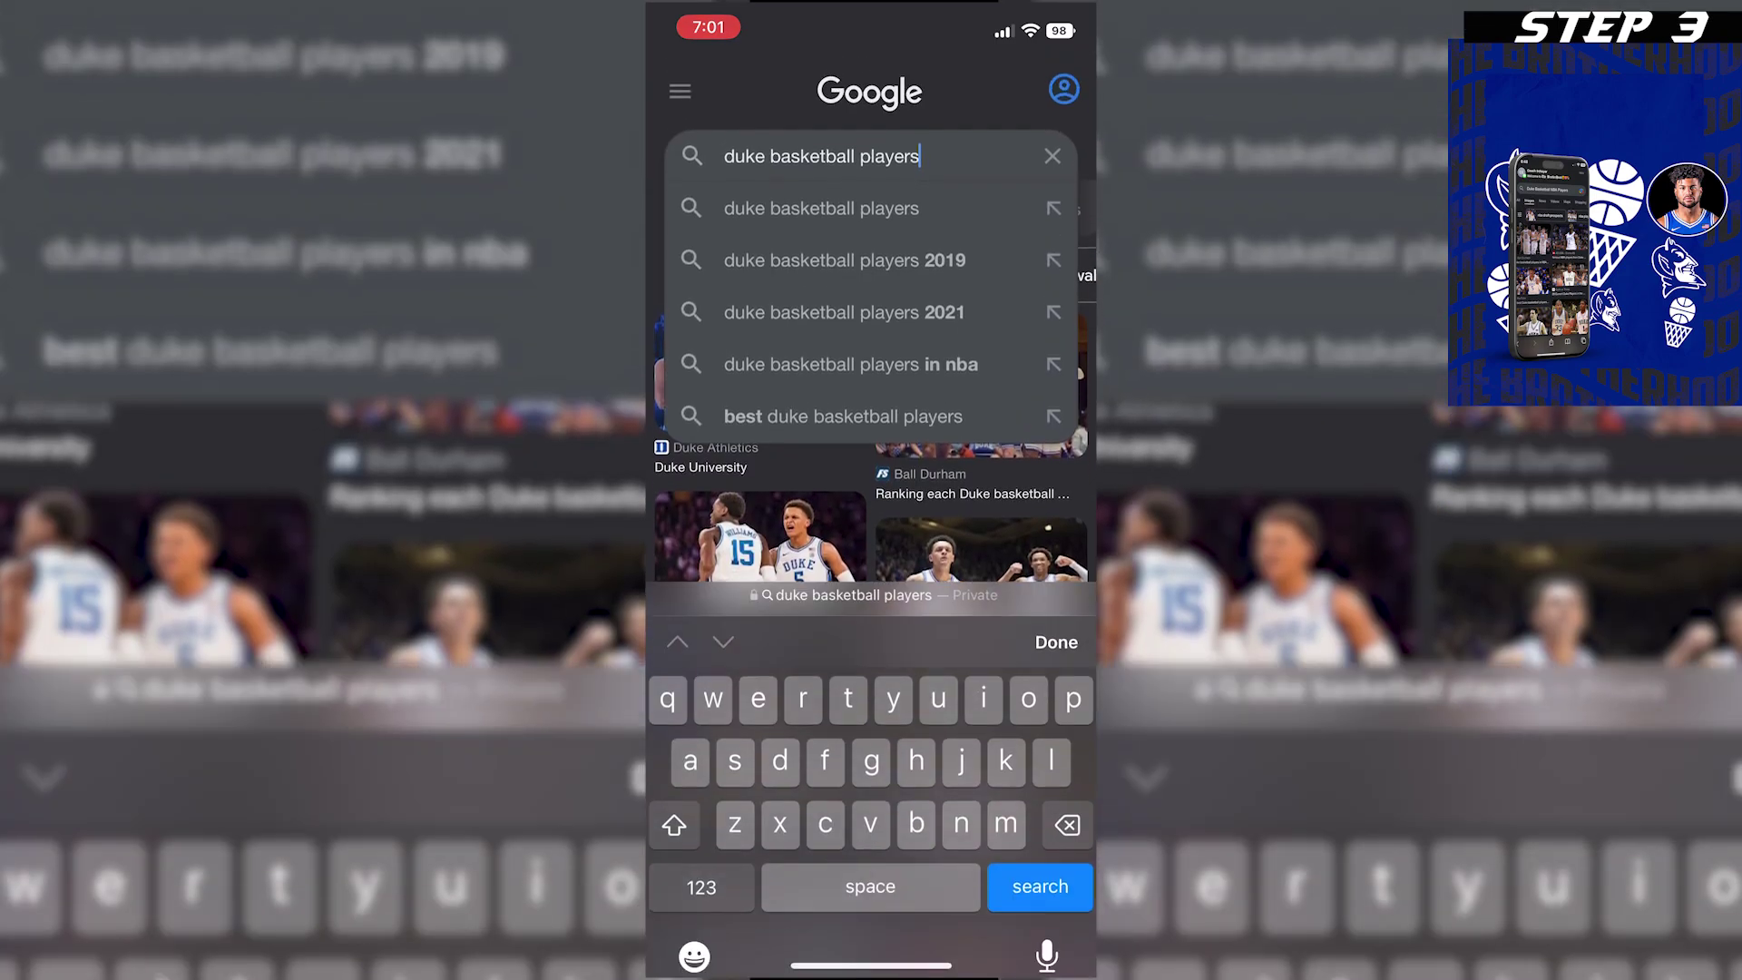
key("BackSpace")
key("BackSpace")
key("BackSpace")
key("BackSpace")
key("BackSpace")
key("BackSpace")
key("BackSpace")
key("BackSpace")
key("BackSpace")
key("BackSpace")
key("BackSpace")
key("BackSpace")
key("BackSpace")
key("BackSpace")
key("BackSpace")
key("BackSpace")
key("BackSpace")
key("BackSpace")
key("BackSpace")
key("BackSpace")
key("BackSpace")
key("BackSpace")
key("BackSpace")
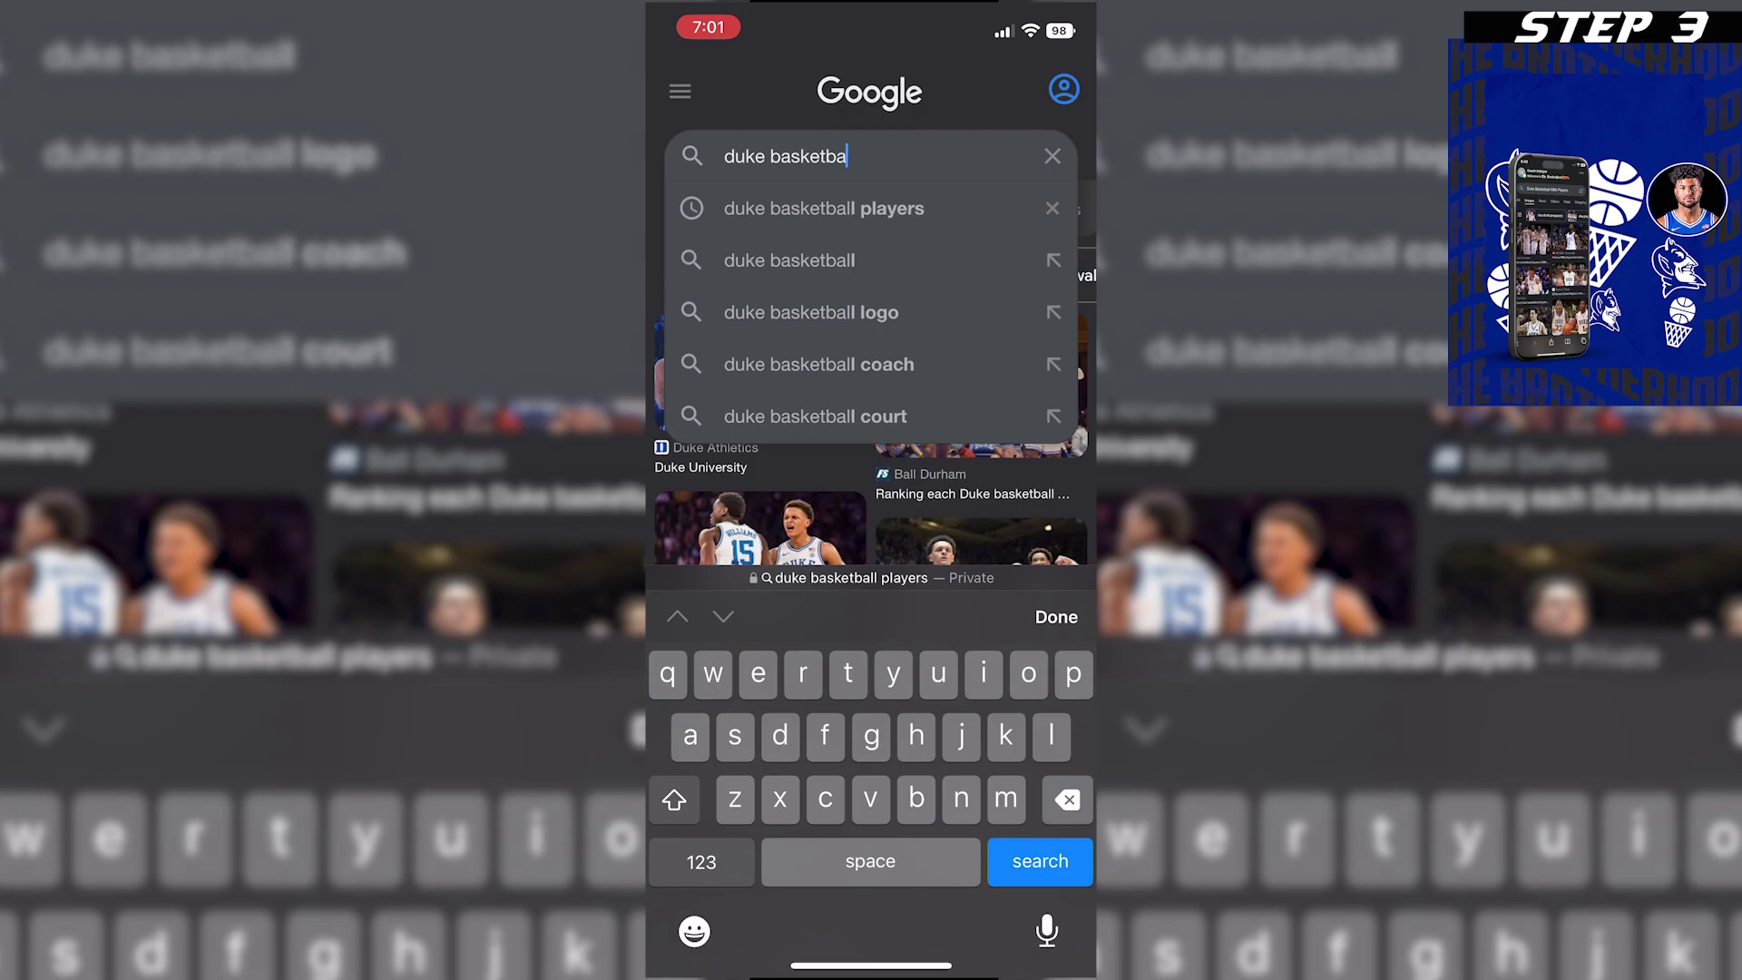
type("NBA")
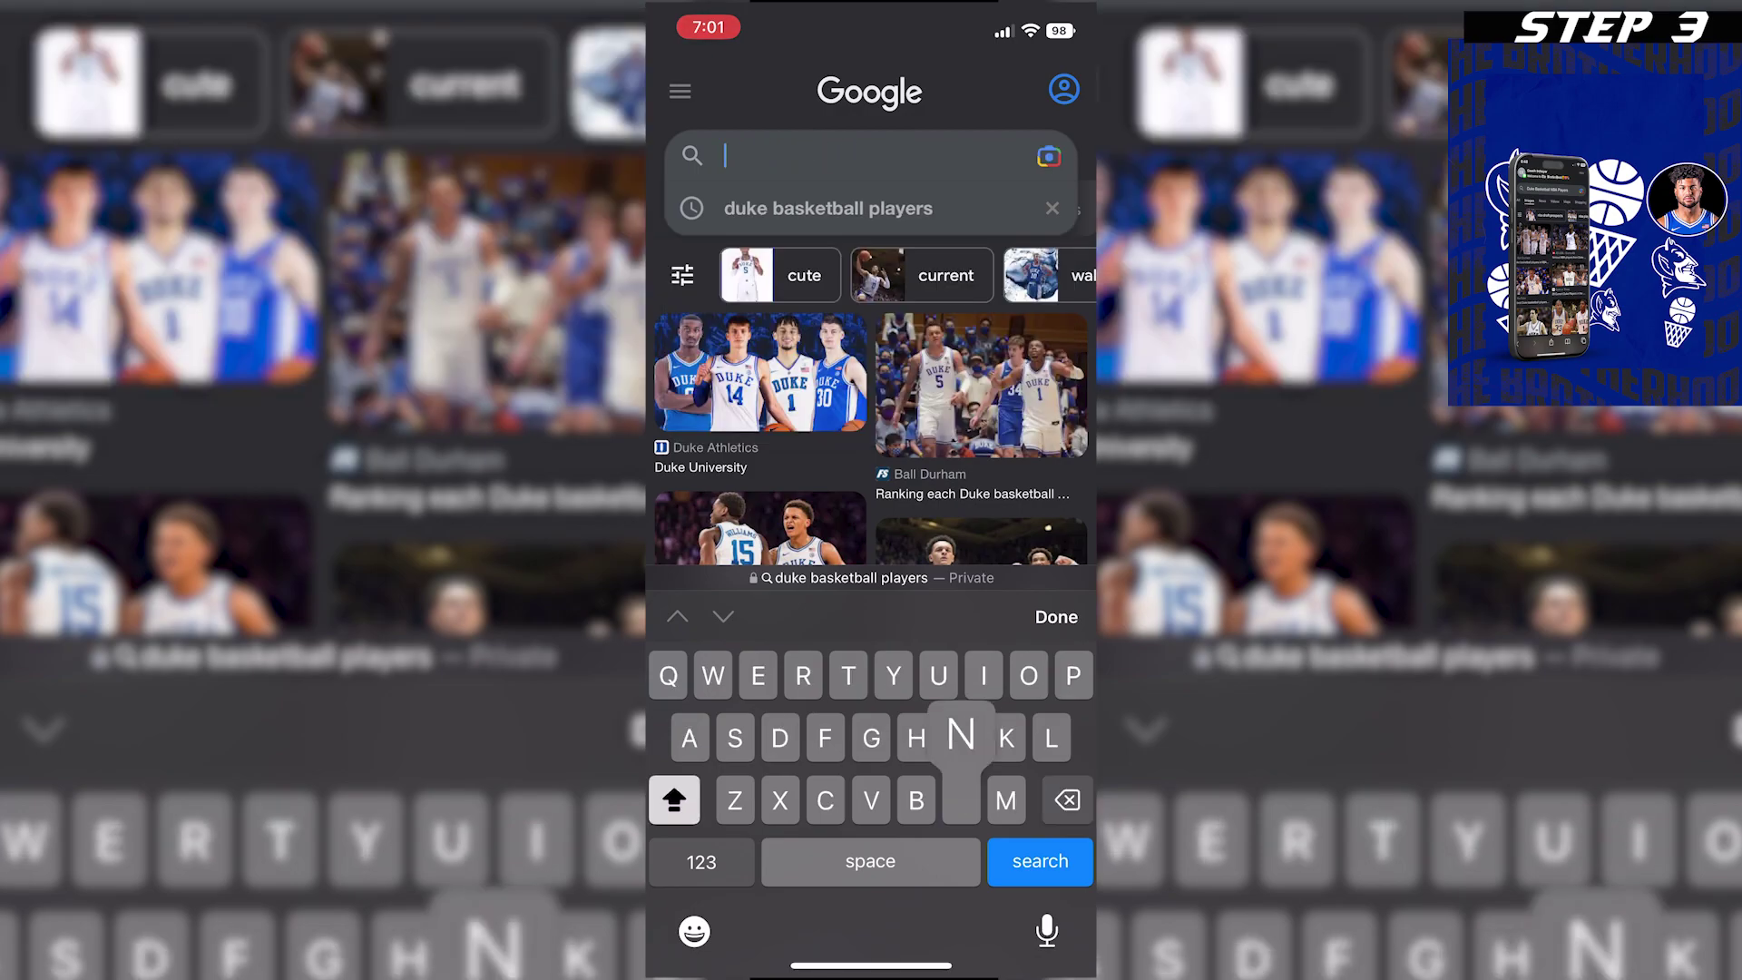
type(" Players at Duke")
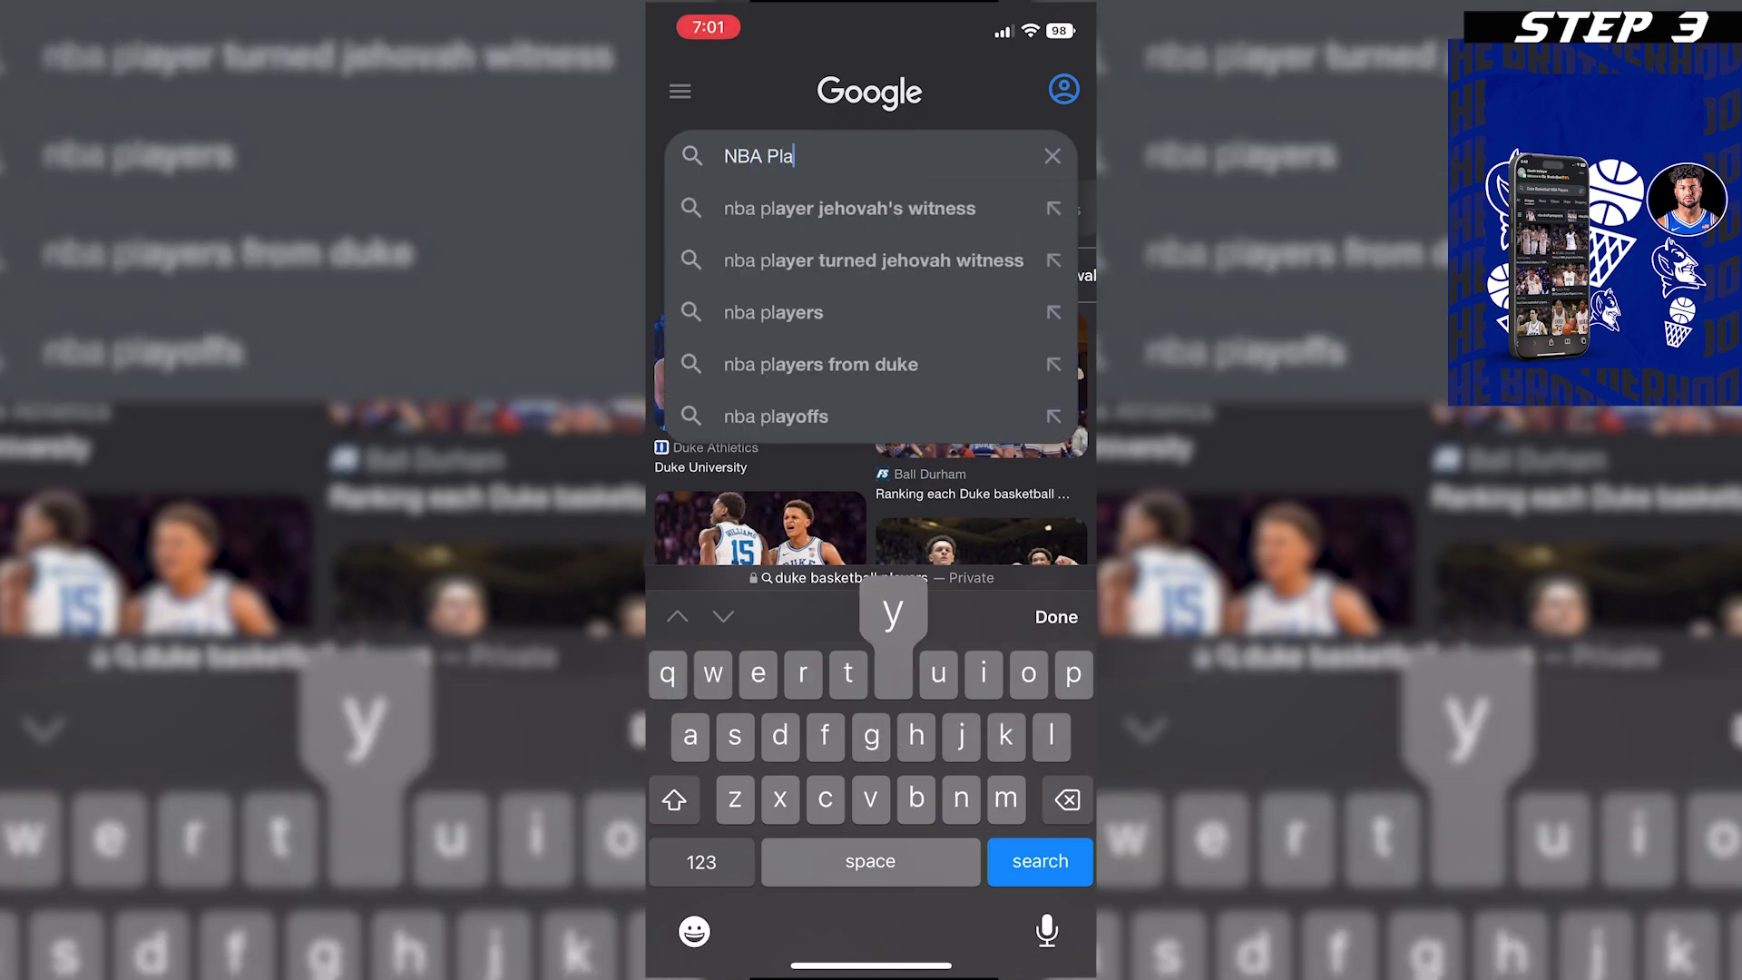
key("Return")
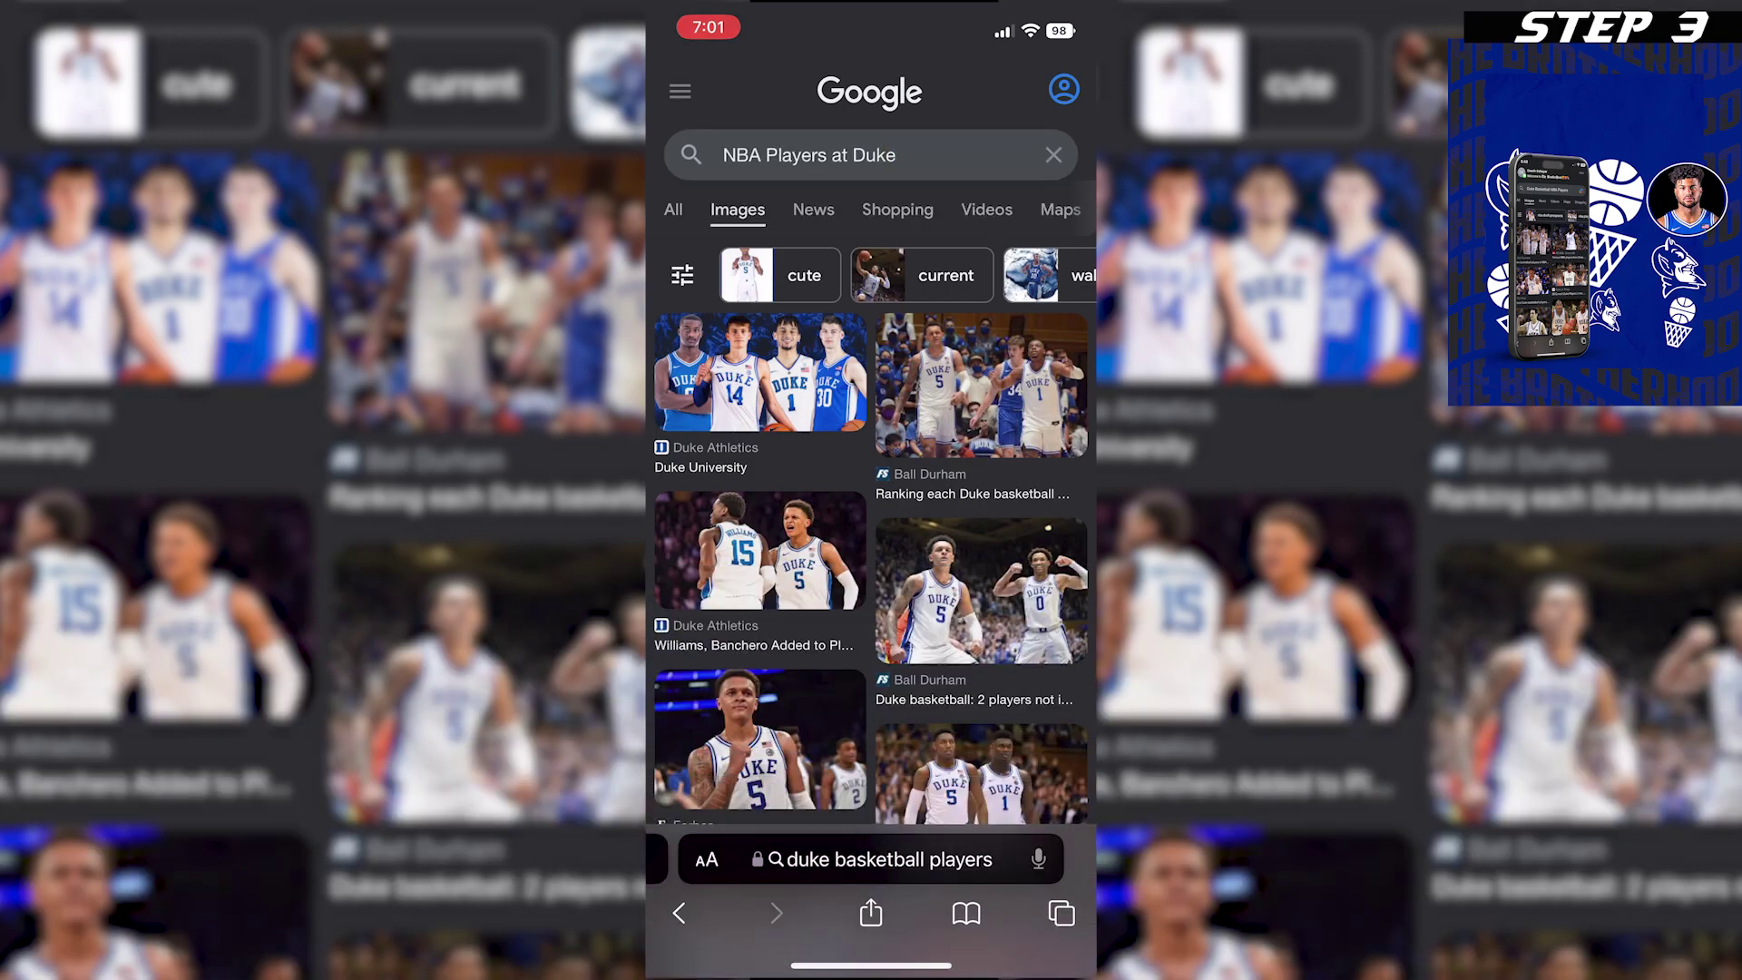
scroll(870, 490, "down", 1)
scroll(871, 490, "up", 2)
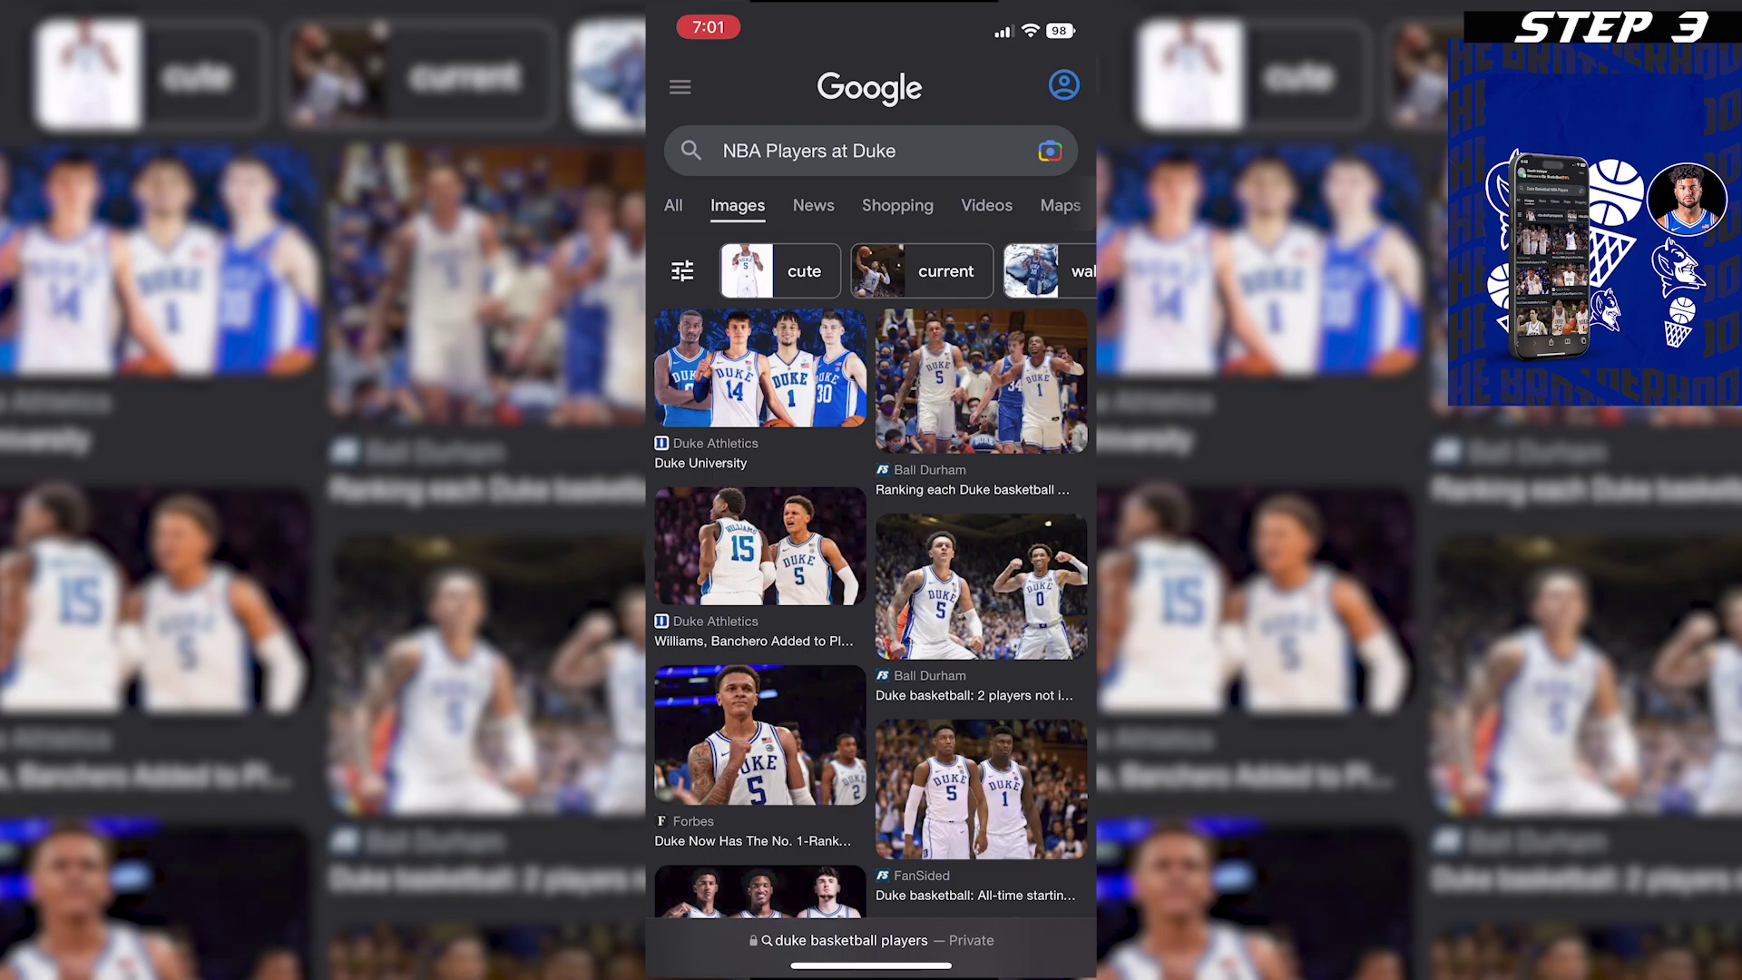
key("Print")
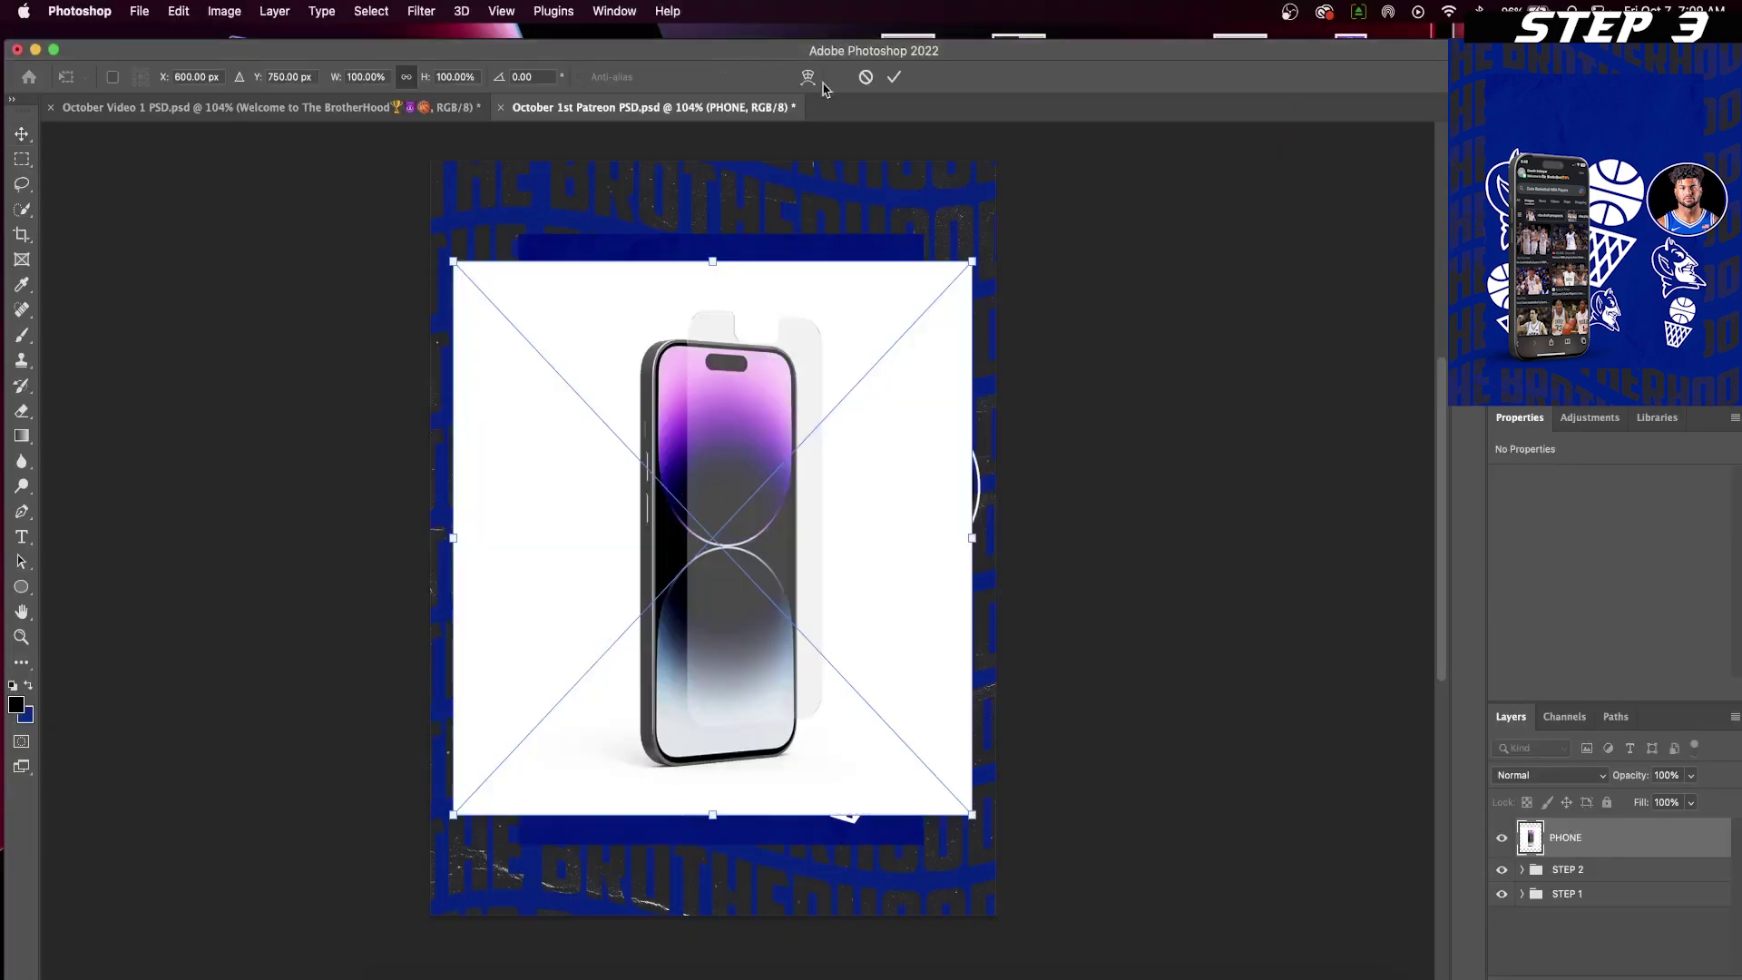
- Back in the Photoshop poster, commit the PHONE image and place IMG_3680.jpg from the OCTOBER VIDEO 1 OVERLAYS folder above it
left_click(895, 78)
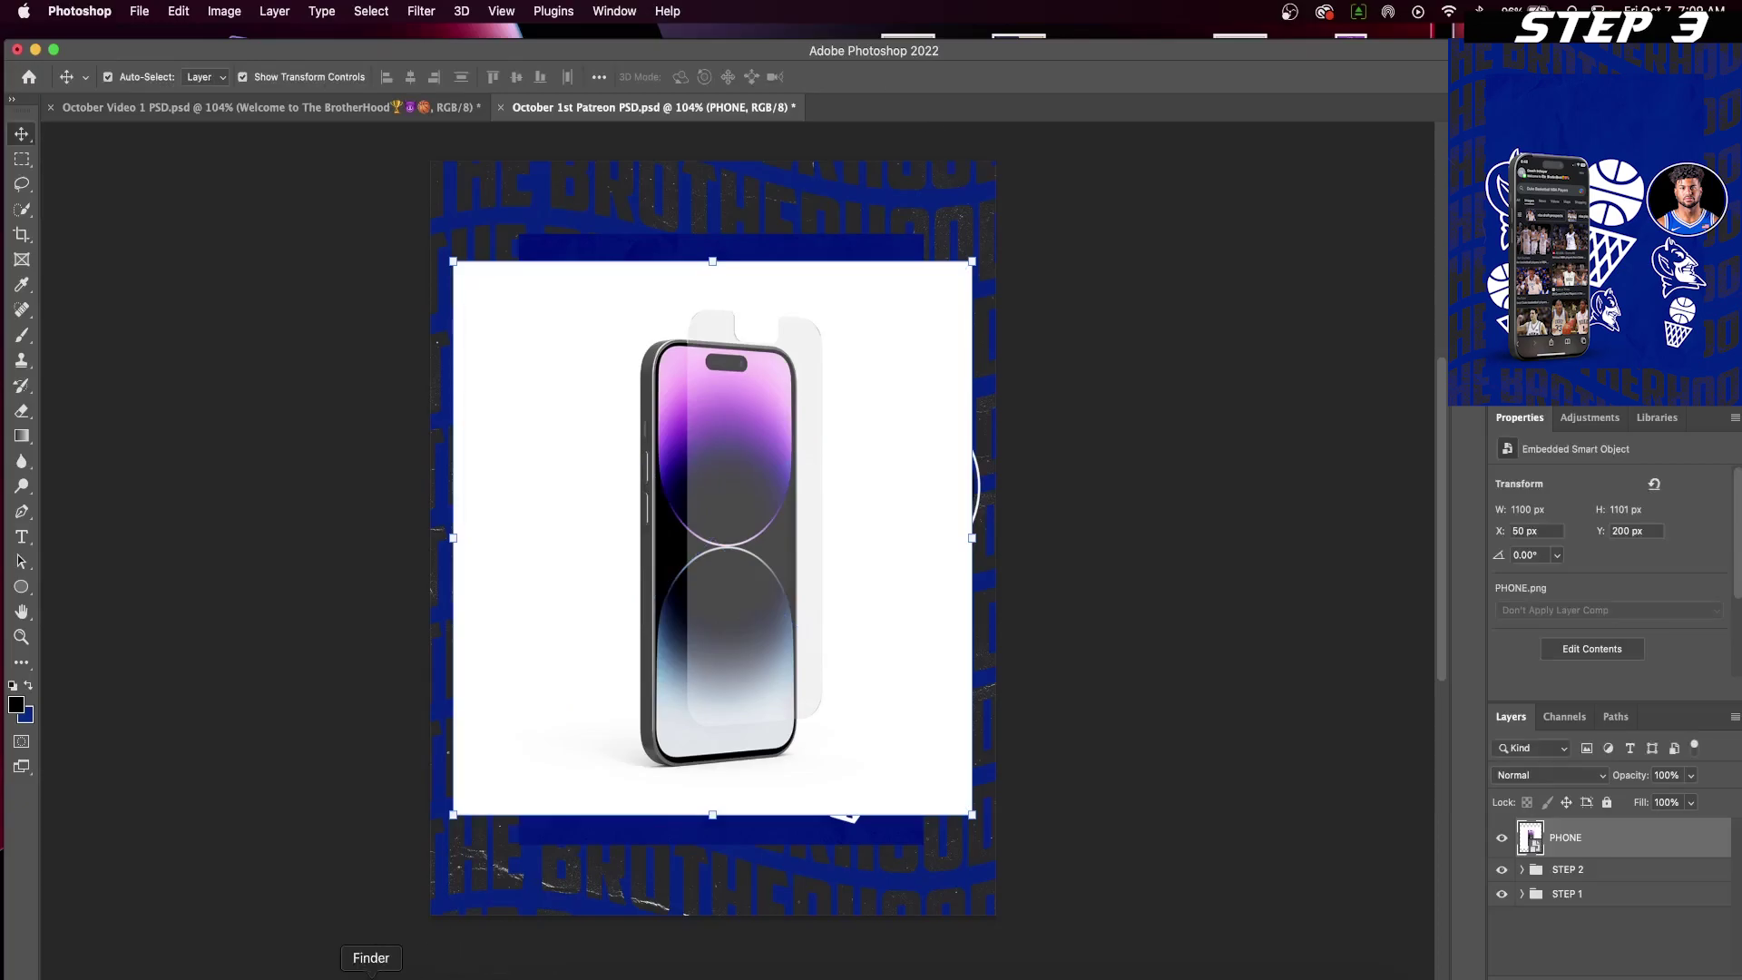
left_click(371, 975)
left_click(587, 405)
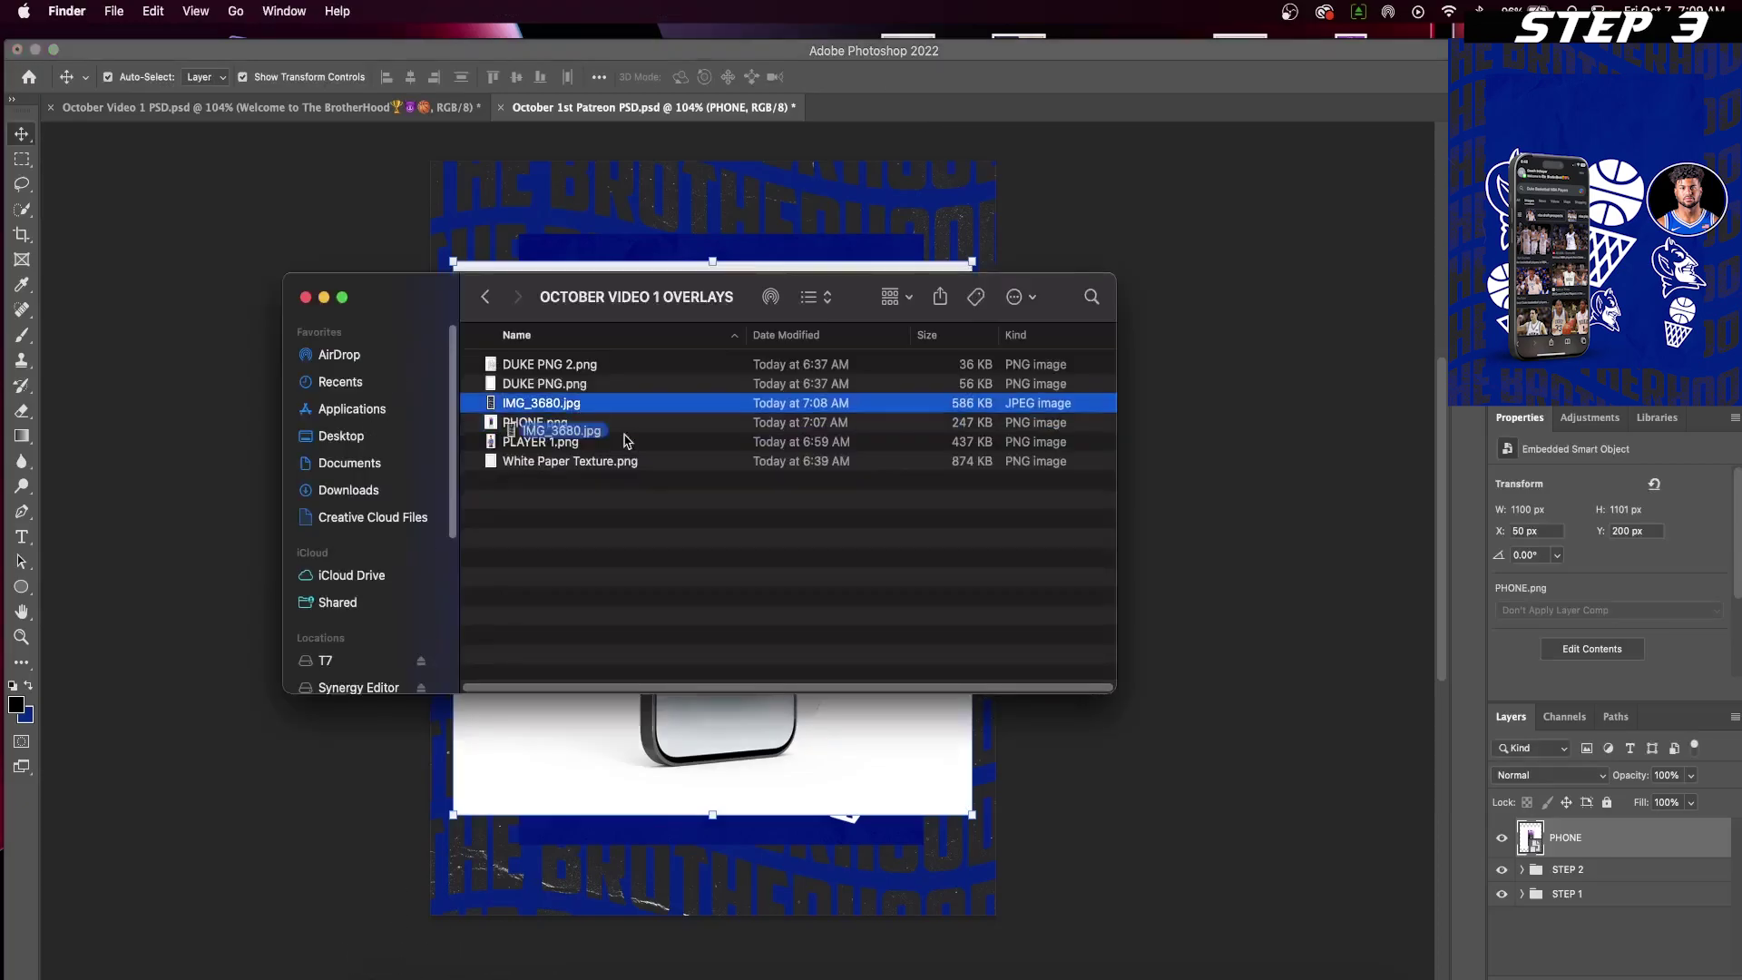
left_click_drag(624, 441, 731, 824)
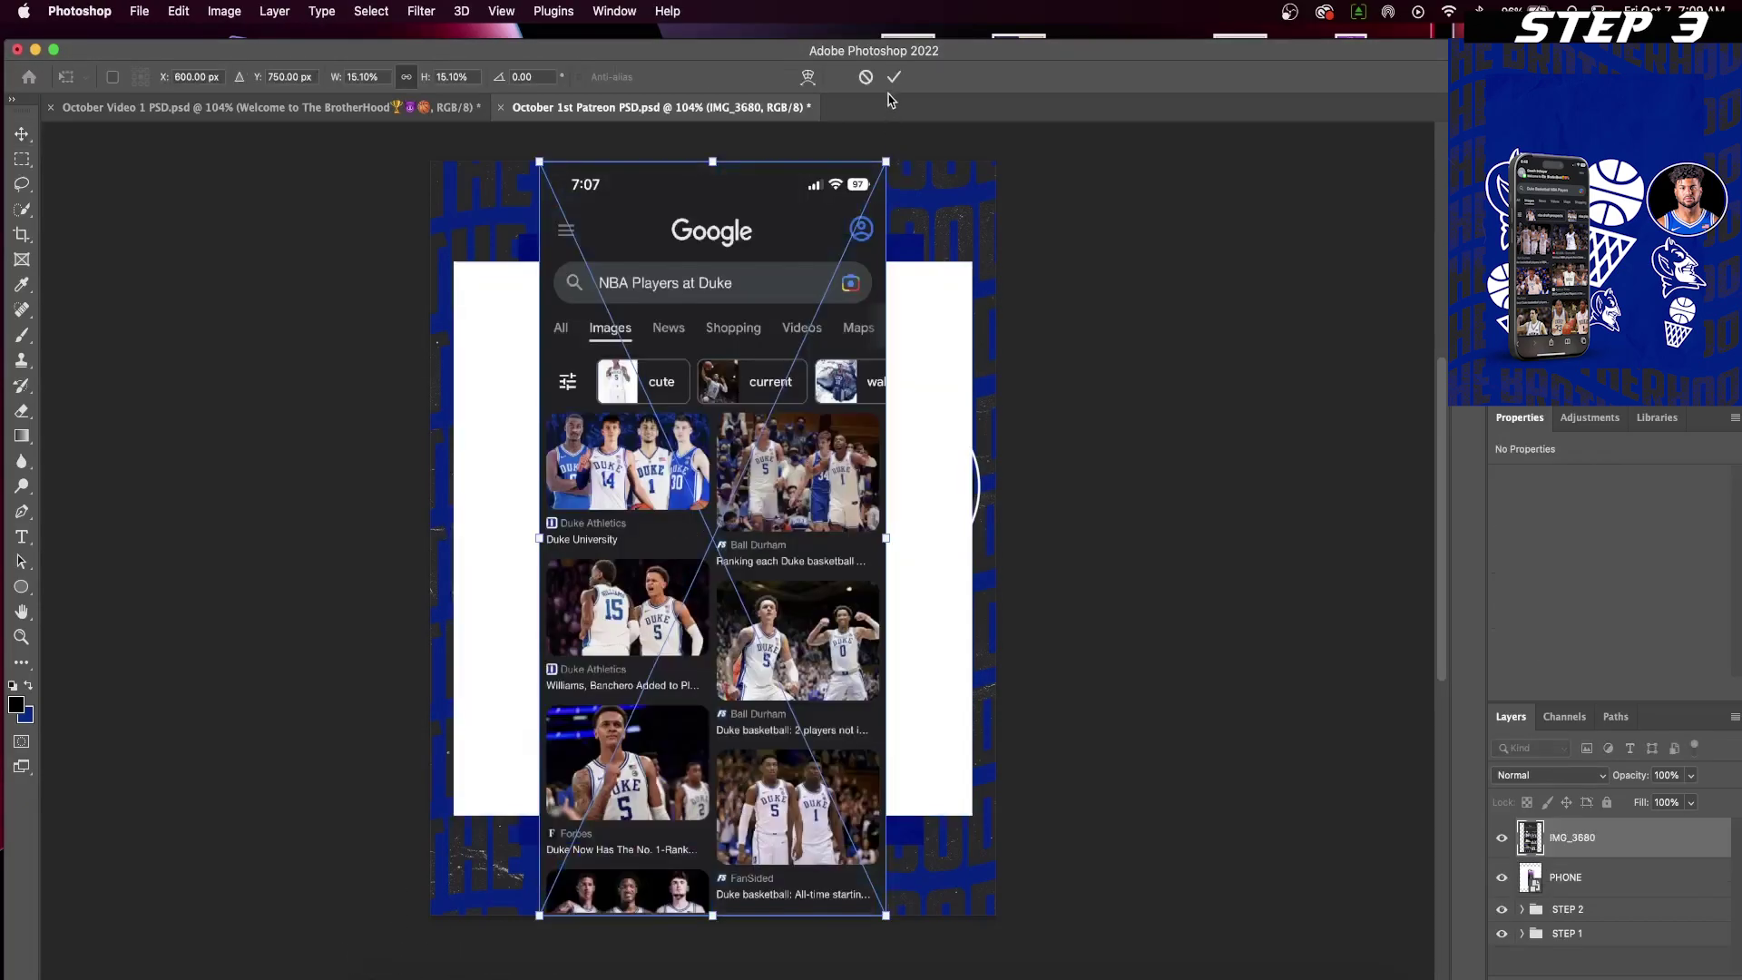
left_click(894, 77)
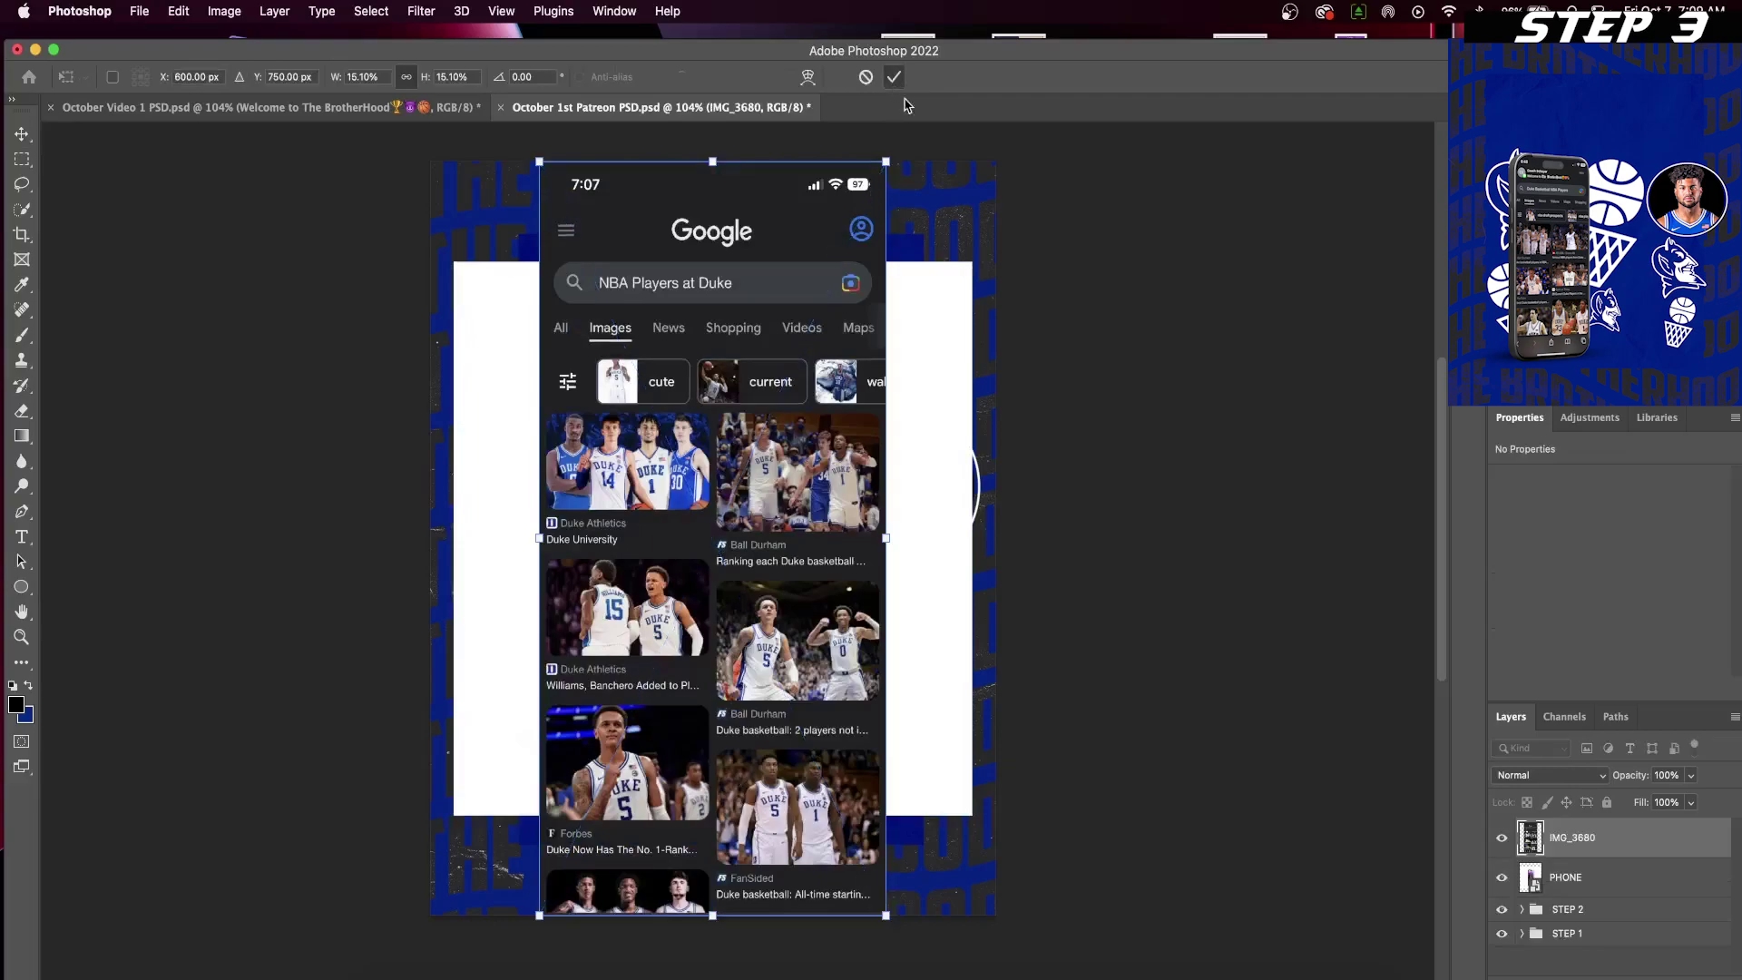
- Hide the IMG_3680 layer and make a Quick Selection of only the phone's screen on the PHONE layer
left_click(1501, 841)
left_click(1637, 884)
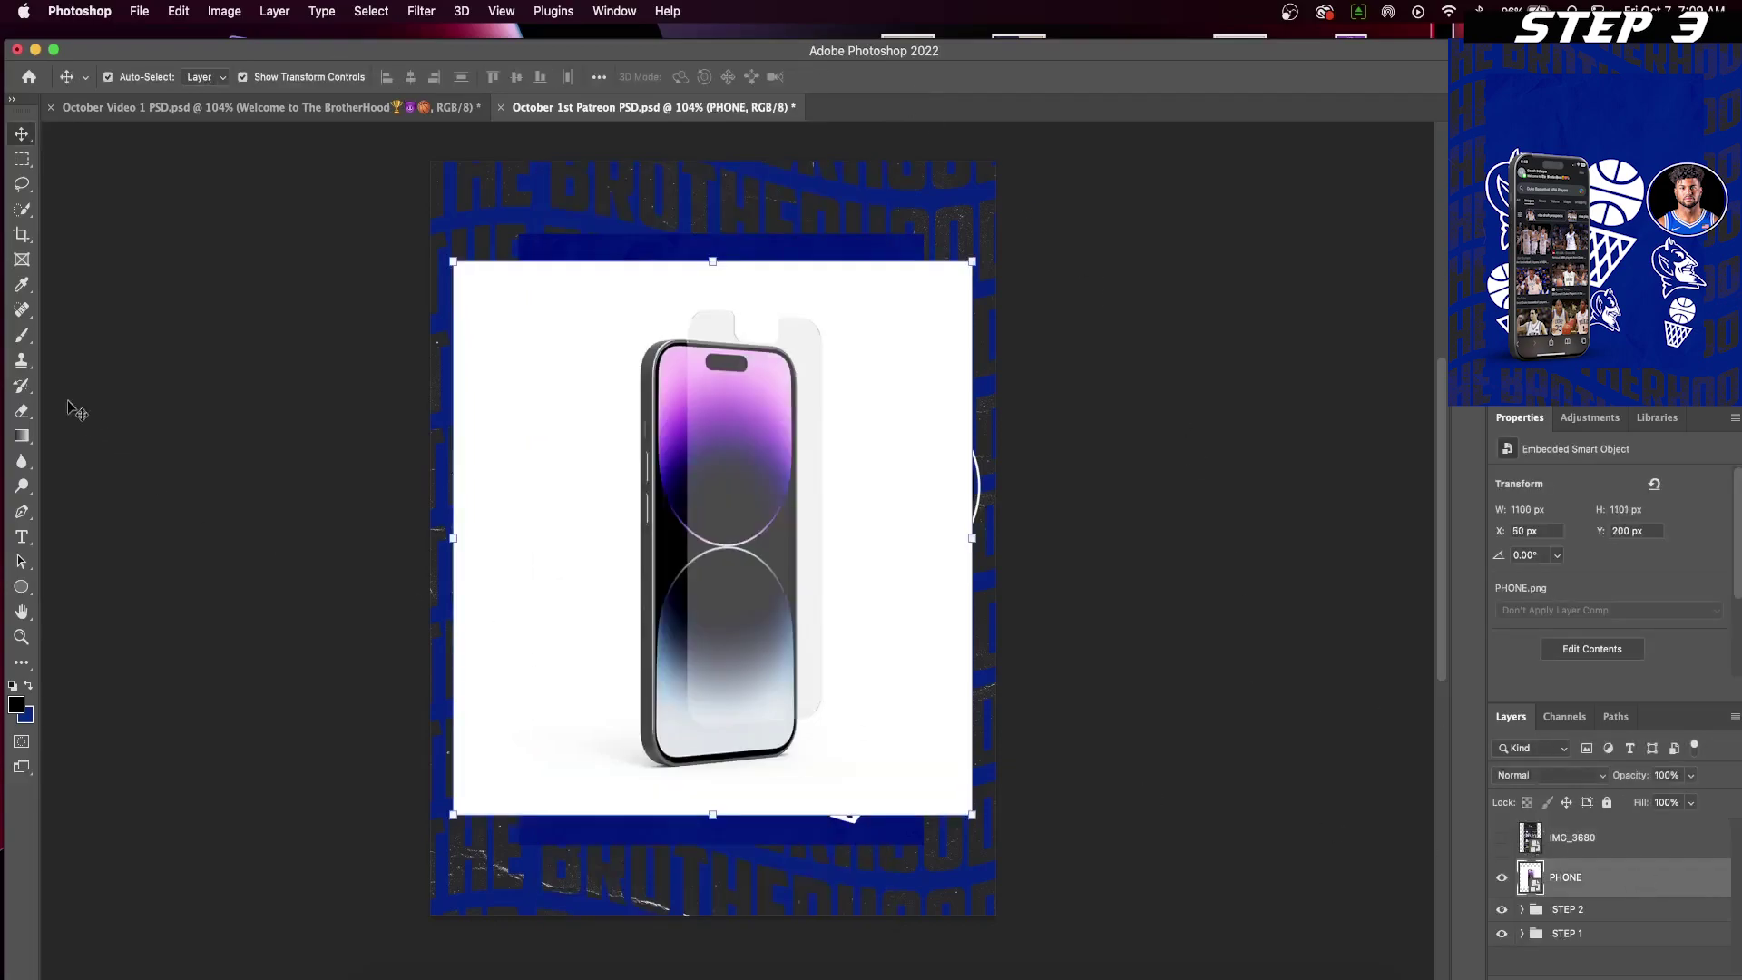
left_click(23, 210)
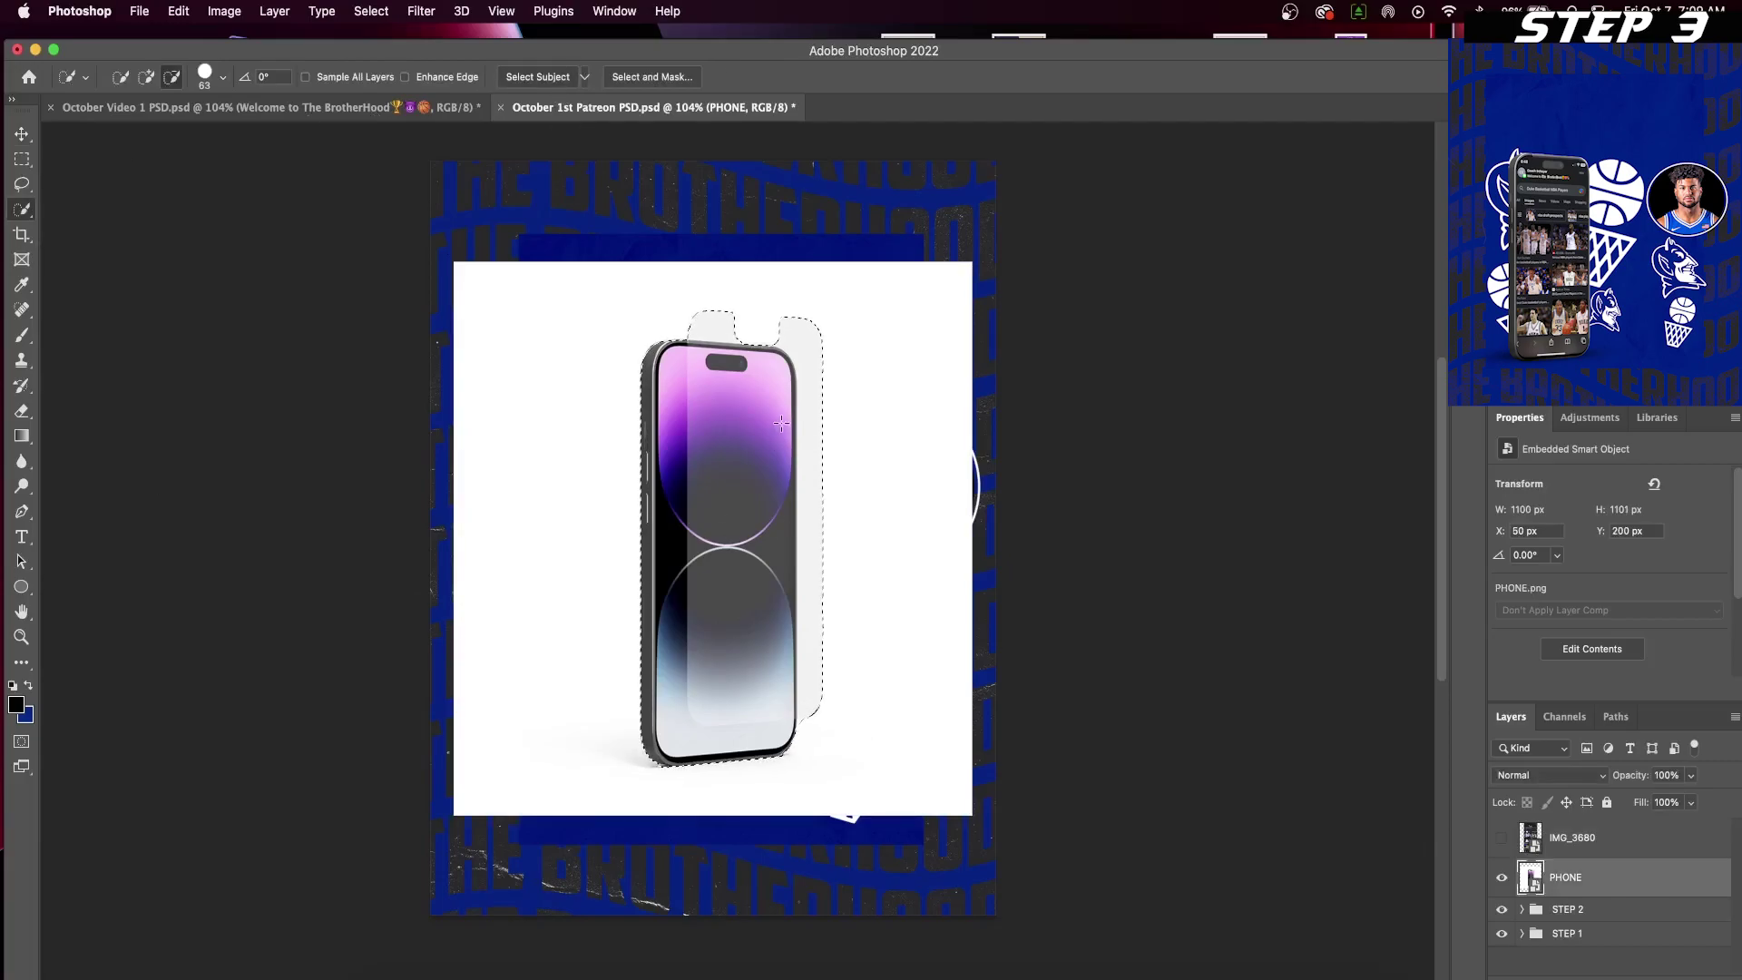
key("bracketleft")
key("bracketleft")
key("bracketleft")
key("bracketleft")
key("bracketleft")
left_click_drag(650, 370, 649, 465)
mouse_move(805, 336)
left_mouse_down()
mouse_move(819, 531)
mouse_move(799, 726)
left_mouse_up()
left_click(712, 329)
mouse_move(646, 489)
left_mouse_down()
mouse_move(680, 769)
mouse_move(795, 731)
left_mouse_up()
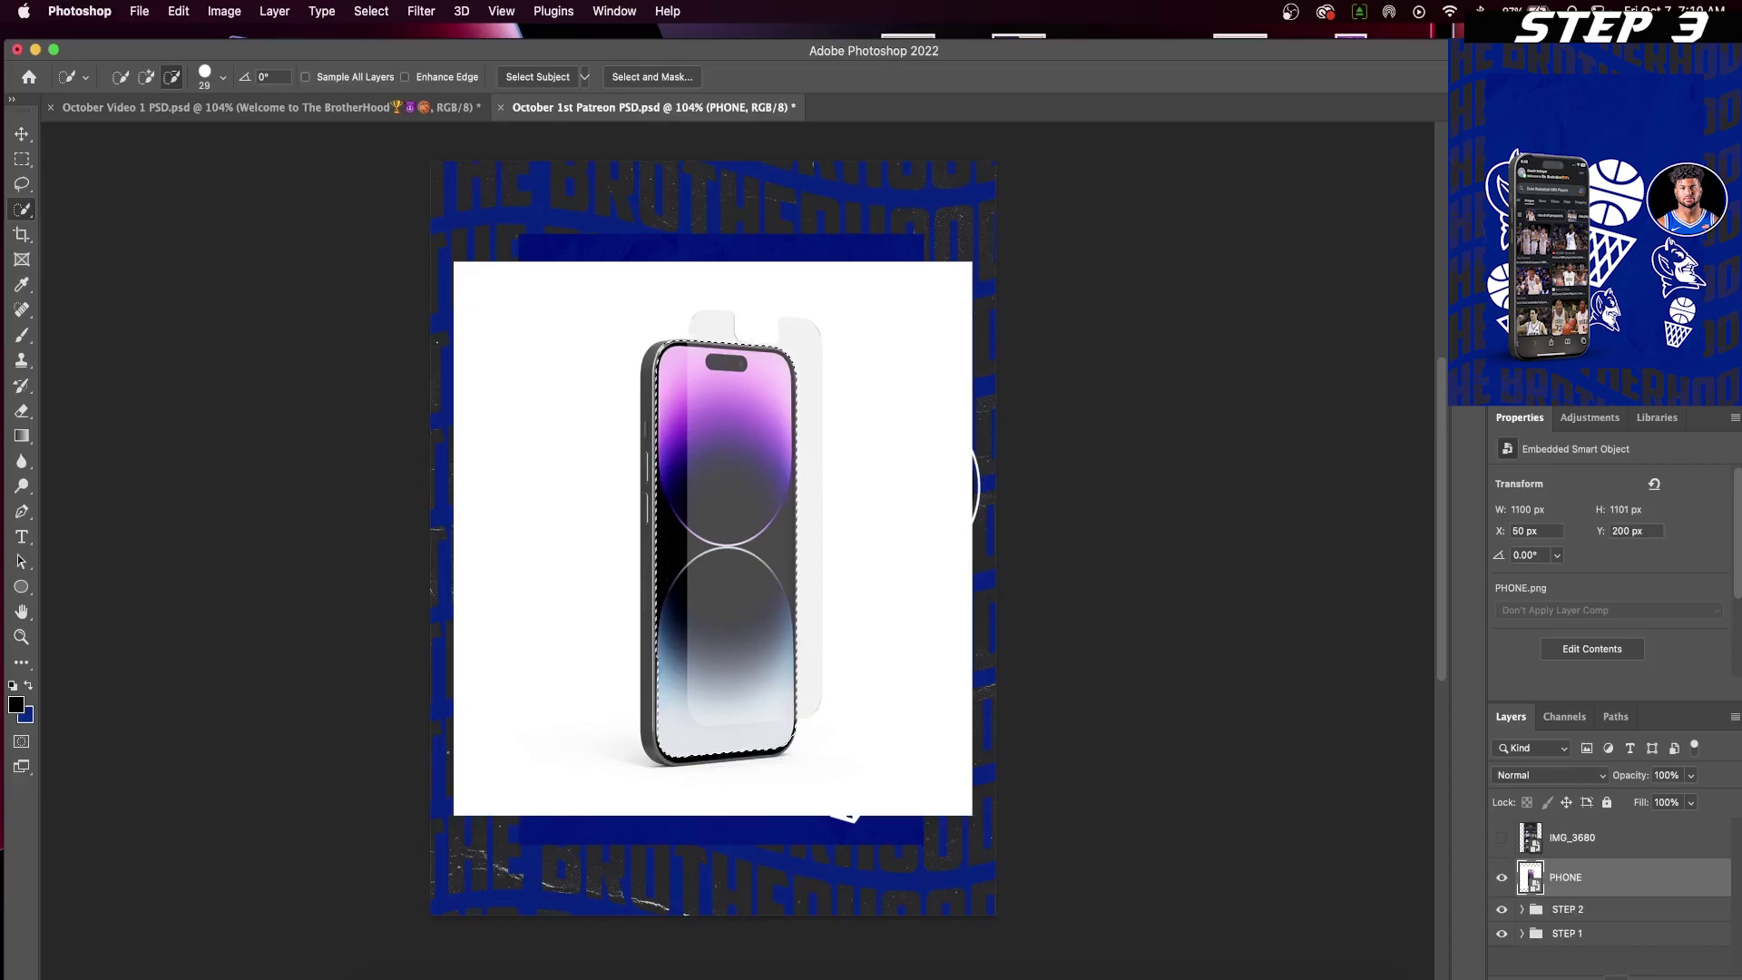
- Mask the PHONE layer so the screen is cut out, and paint away the white background around the phone body
left_click(1615, 976)
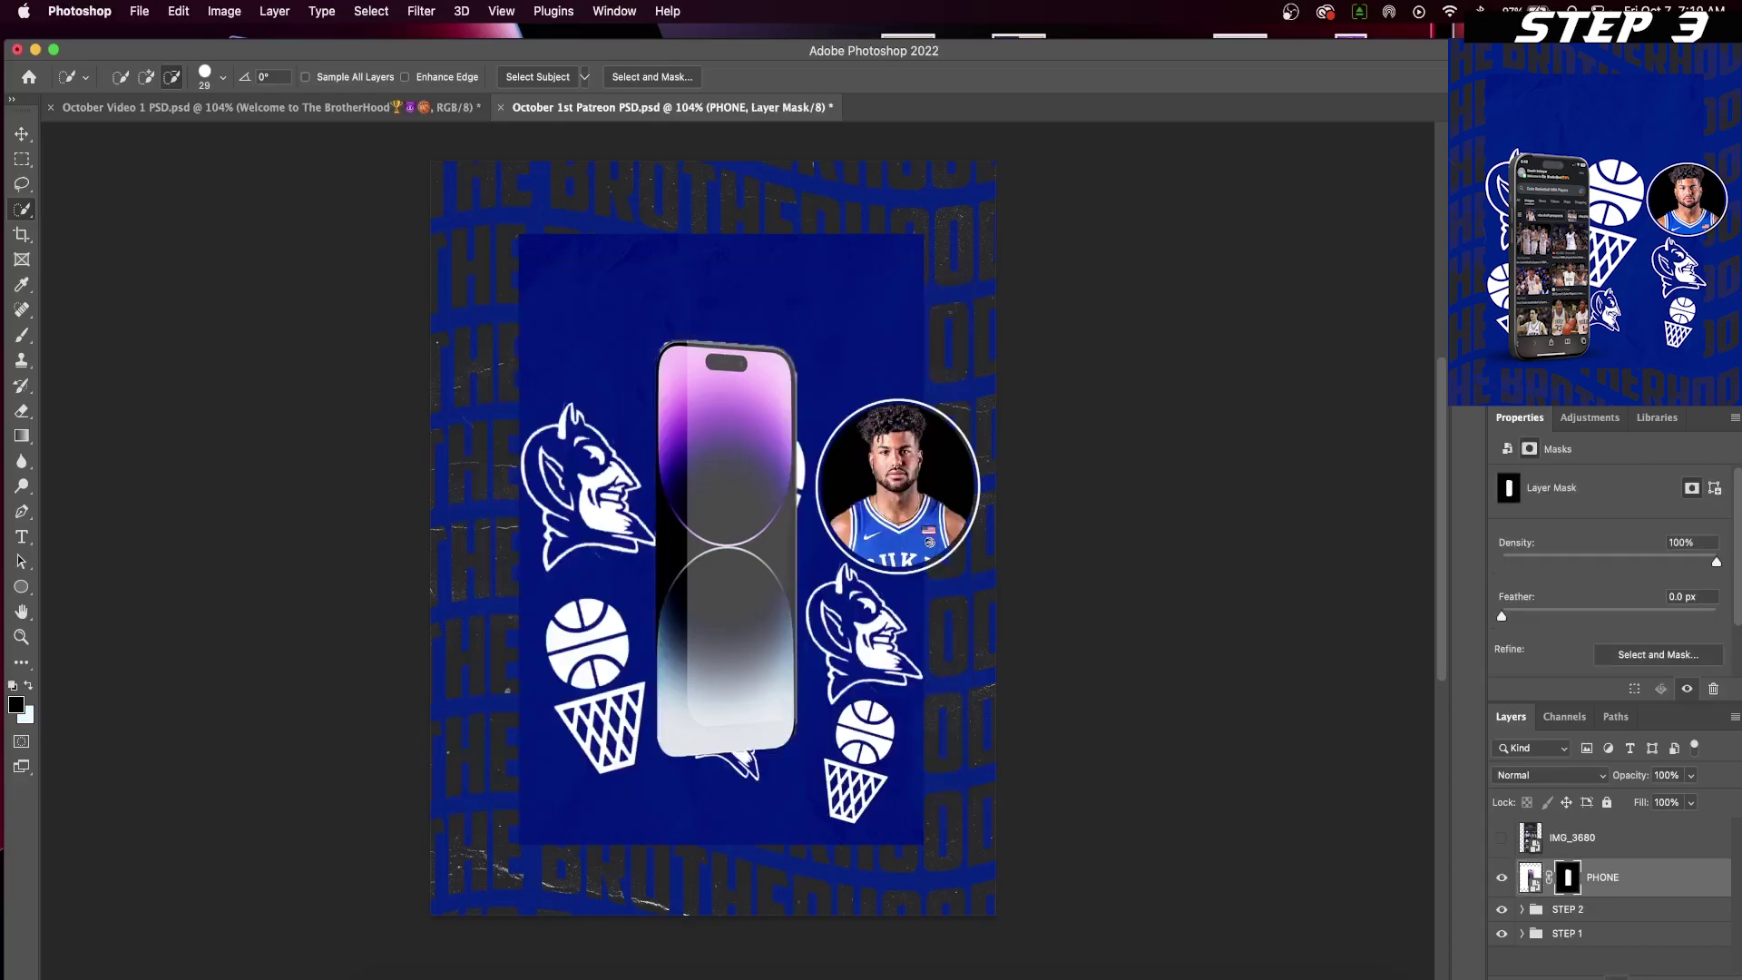
left_click(1567, 880, "shift")
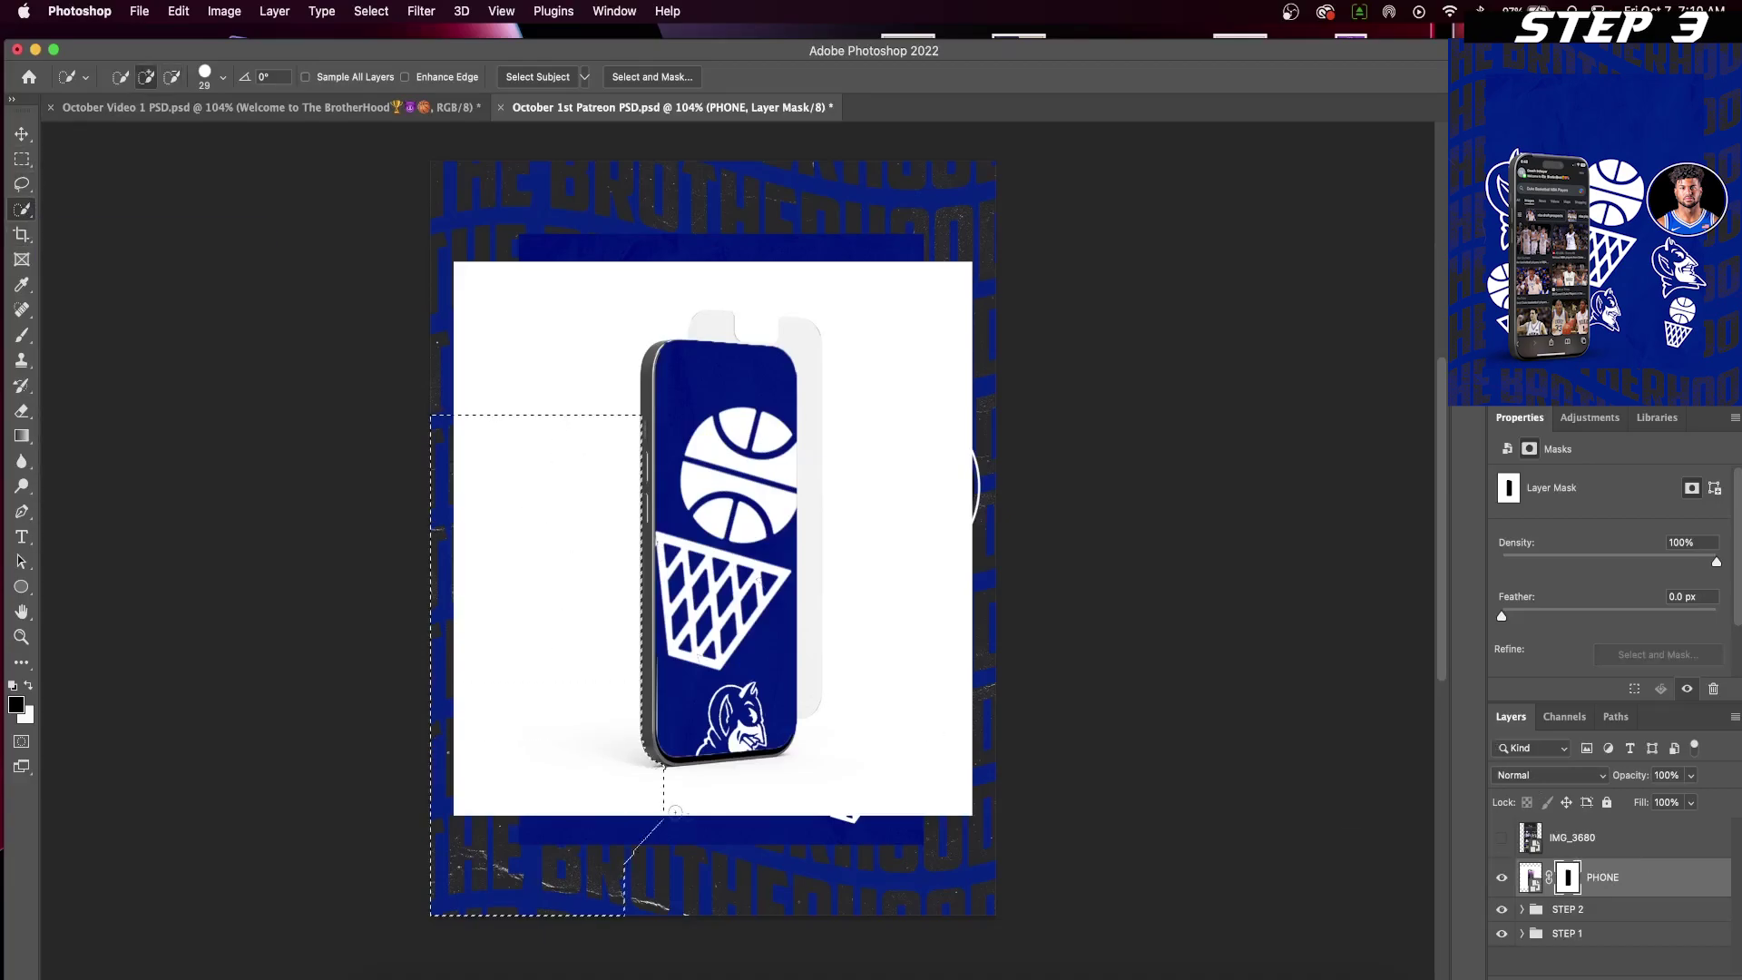
left_click_drag(675, 811, 526, 319)
key("b")
left_click_drag(517, 425, 599, 449)
mouse_move(501, 401)
left_mouse_down()
mouse_move(551, 401)
mouse_move(429, 772)
mouse_move(980, 742)
left_mouse_up()
key("super+d")
- Move the phone frame about 172 px left and 116 px down, over the large devil head
left_click(21, 134)
left_click_drag(803, 381, 722, 439)
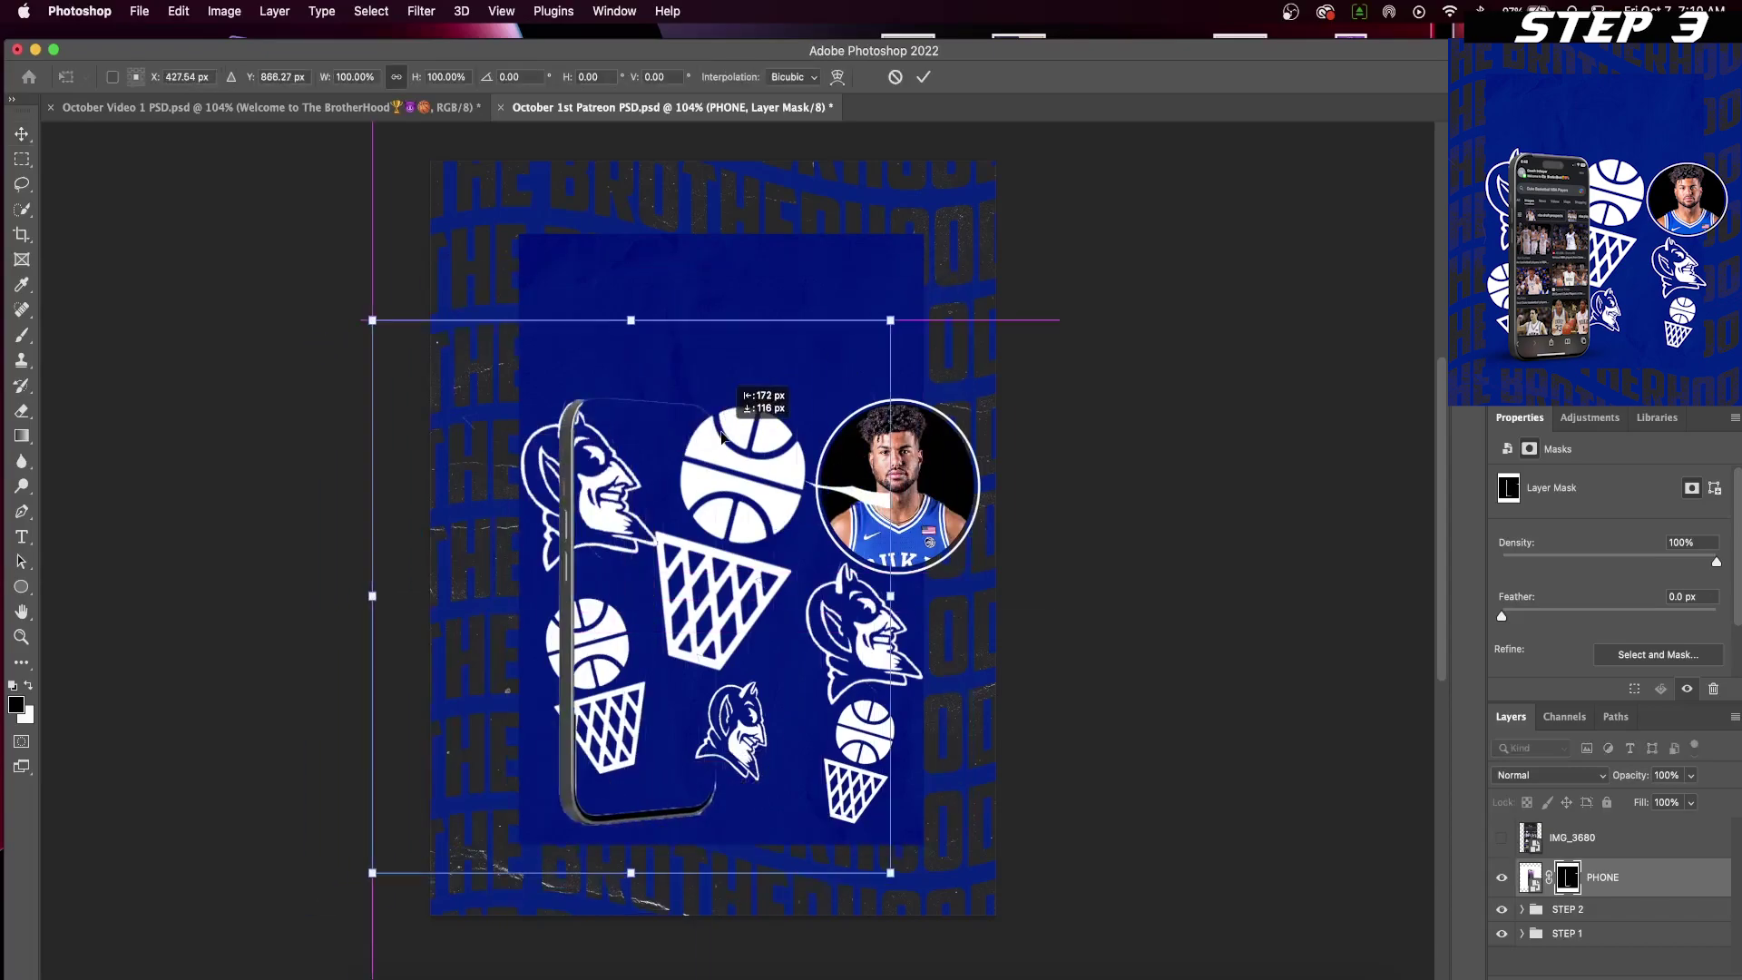
left_click(924, 78)
- Refine the phone's layer mask with a smaller brush, clearing leftover areas above the frame and inside the screen's upper edge
scroll(581, 433, "up", 8)
key("b")
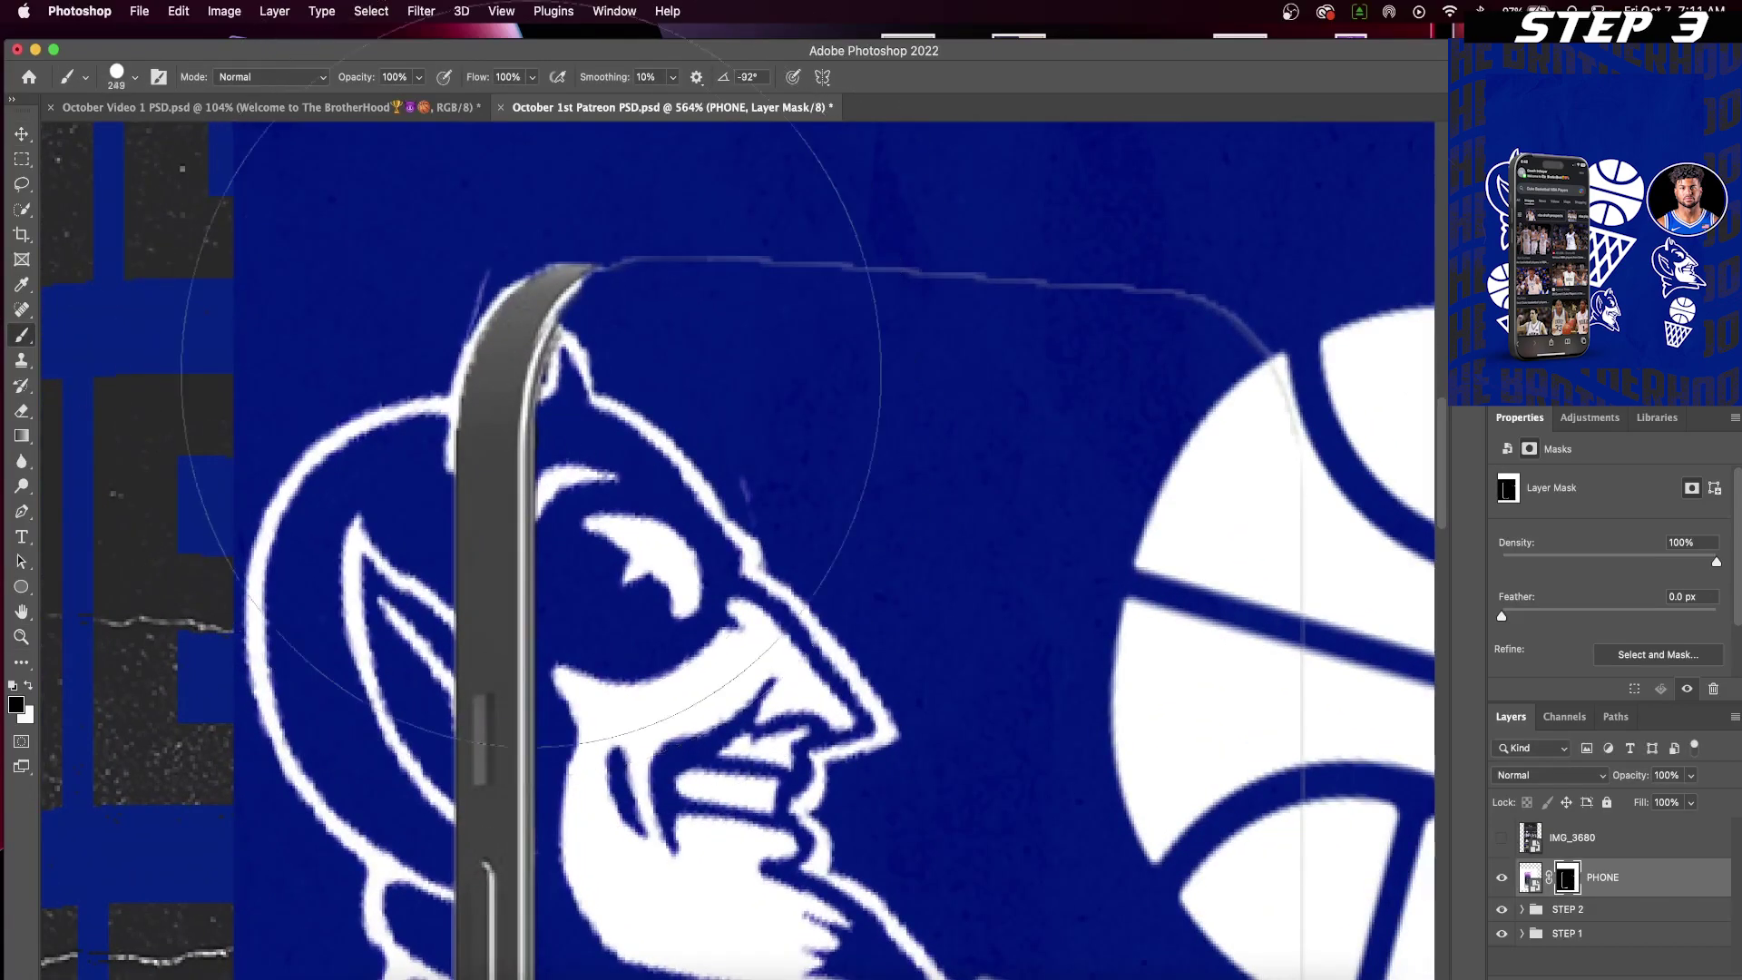
key("bracketleft")
key("bracketleft")
key("bracketleft")
key("bracketleft")
key("bracketleft")
key("bracketleft")
key("bracketleft")
key("bracketleft")
key("bracketleft")
key("bracketleft")
scroll(581, 434, "down", 10)
scroll(1091, 252, "up", 10)
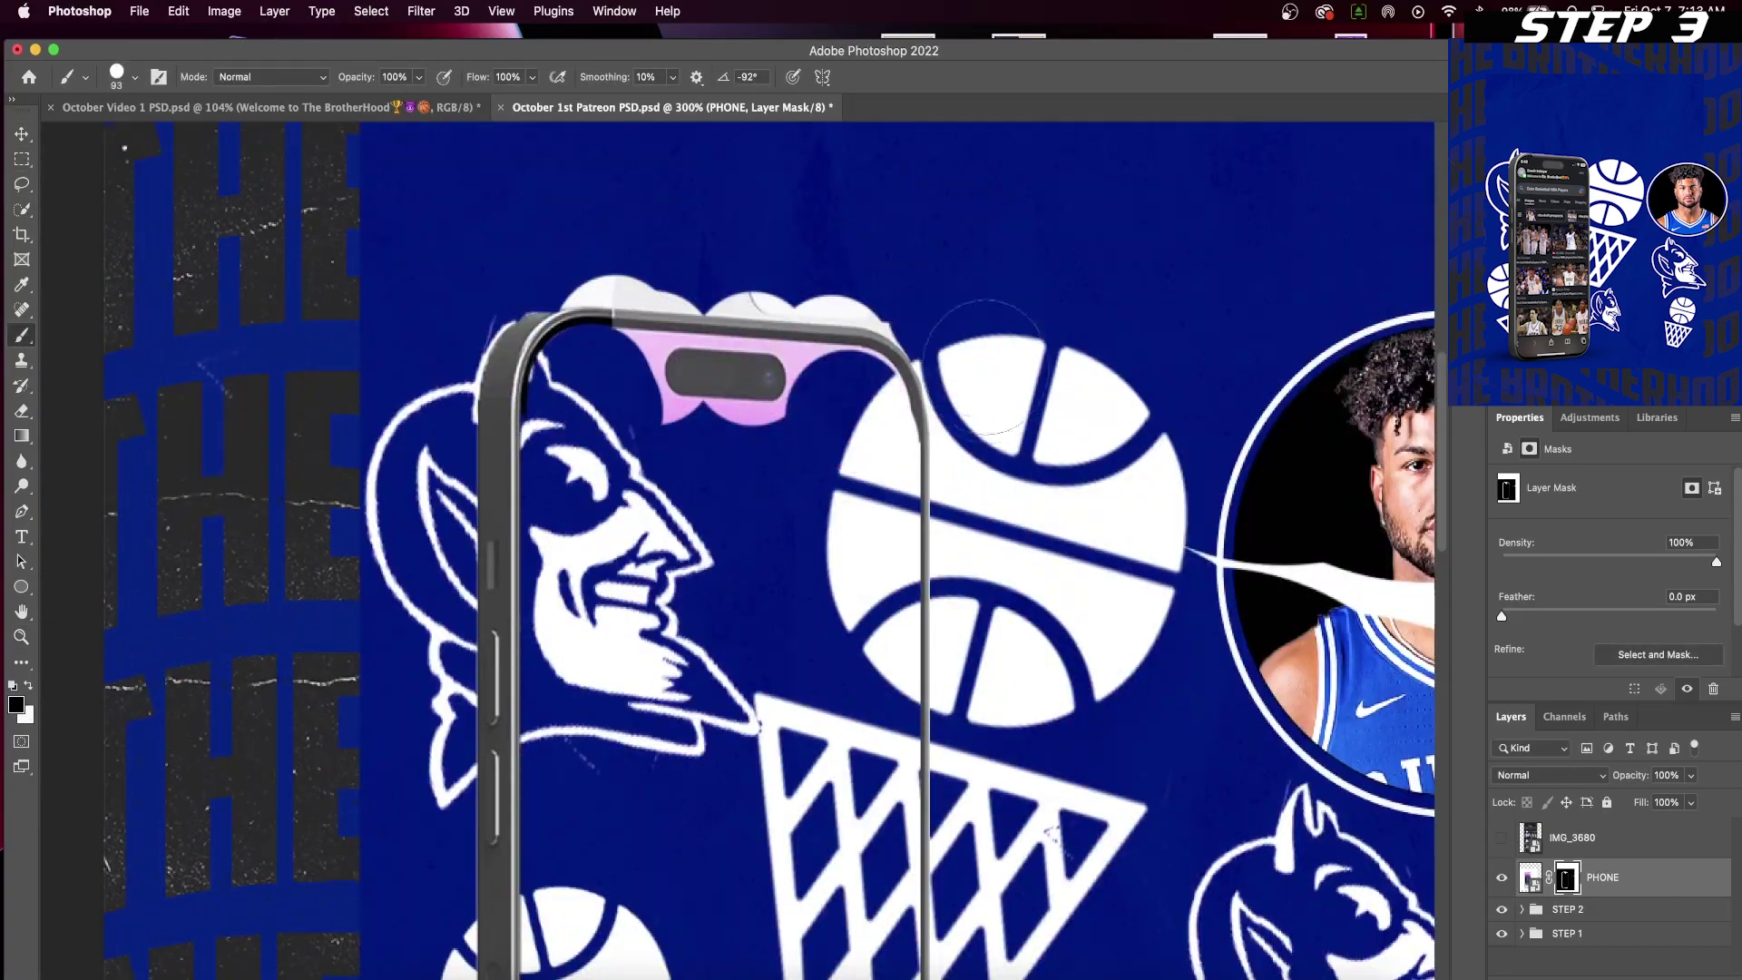
left_click_drag(626, 258, 808, 258)
left_click_drag(771, 399, 594, 396)
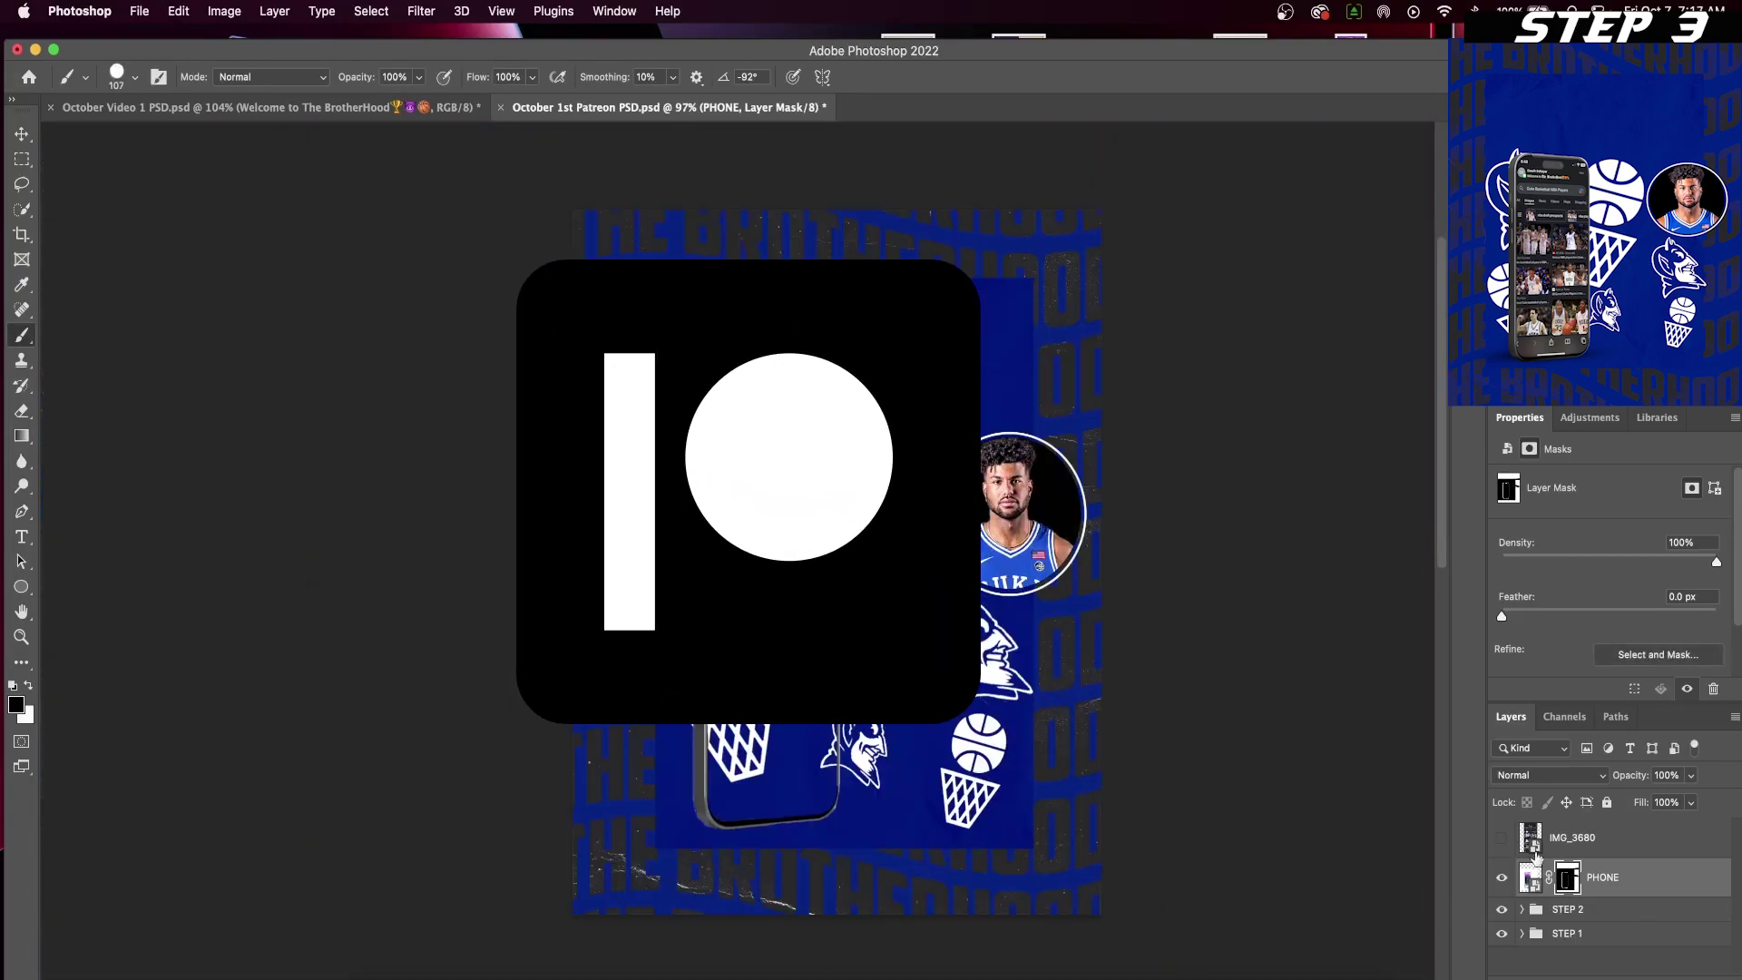
- Scale the IMG_3680 Google screenshot down towards the size of the phone's screen
key("ctrl+t")
left_click_drag(998, 214, 883, 442)
key("Return")
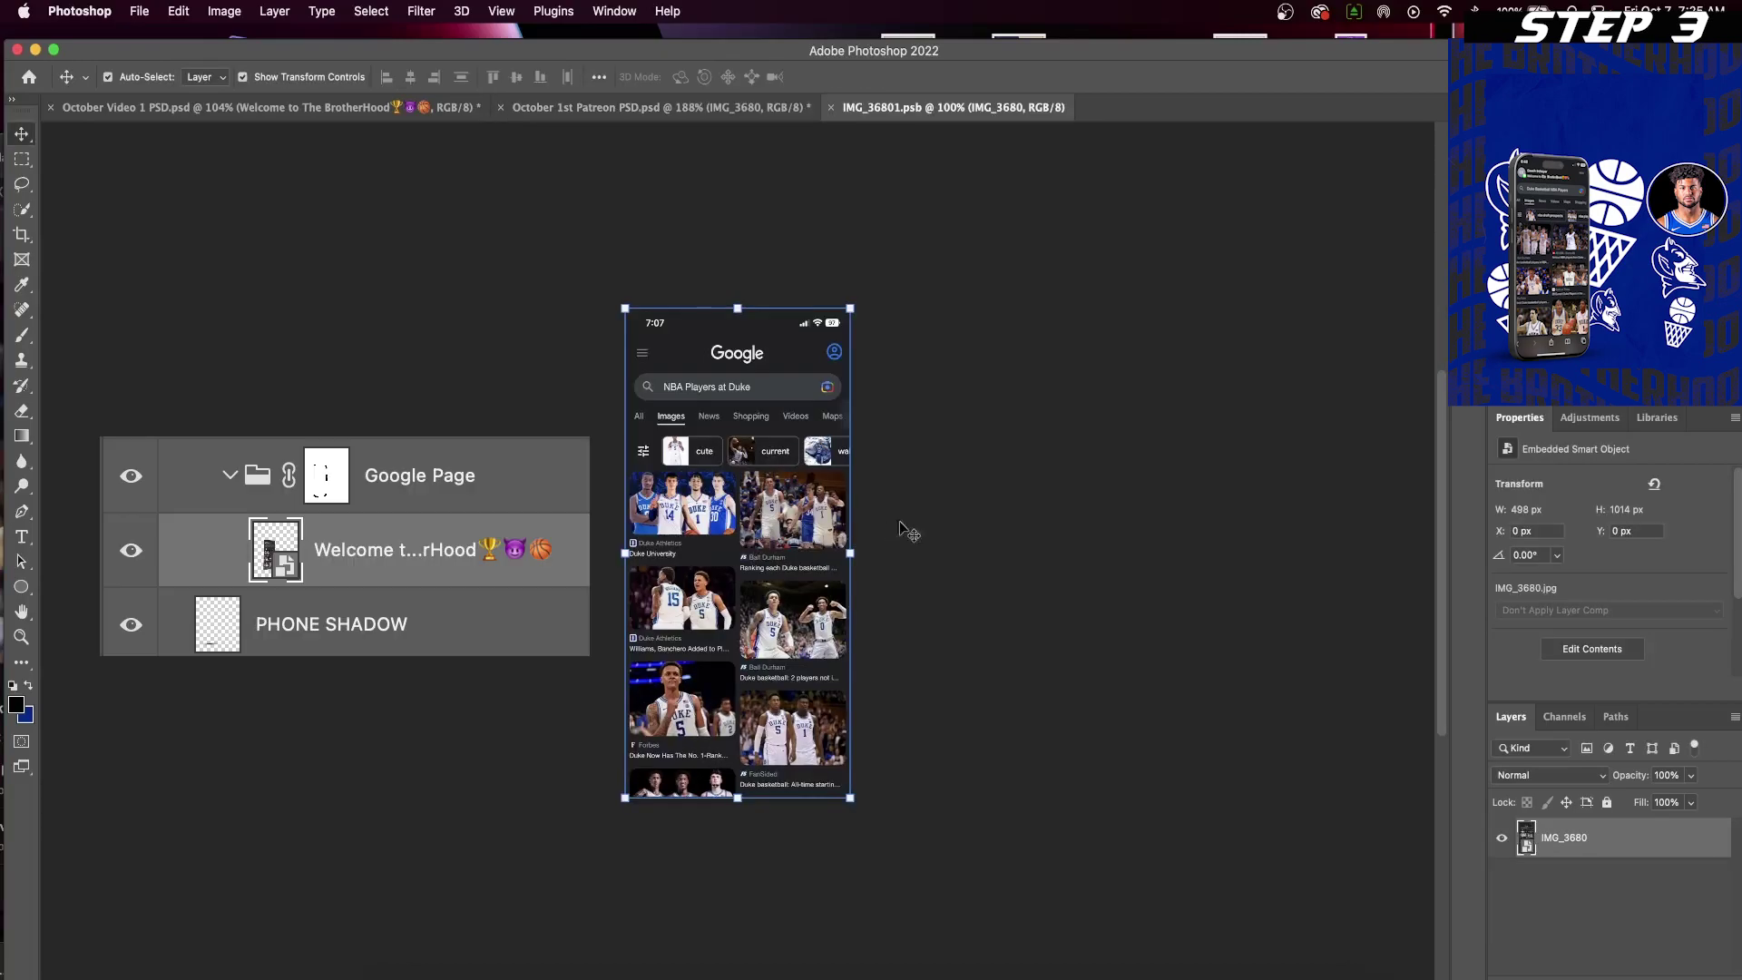
- In the contents of the IMG_3680 smart object, make a Quick Selection of the rounded player photo above the Forbes caption
key("z")
left_click_drag(613, 529, 784, 529)
key("v")
scroll(919, 725, "down", 3)
scroll(919, 722, "down", 4)
key("w")
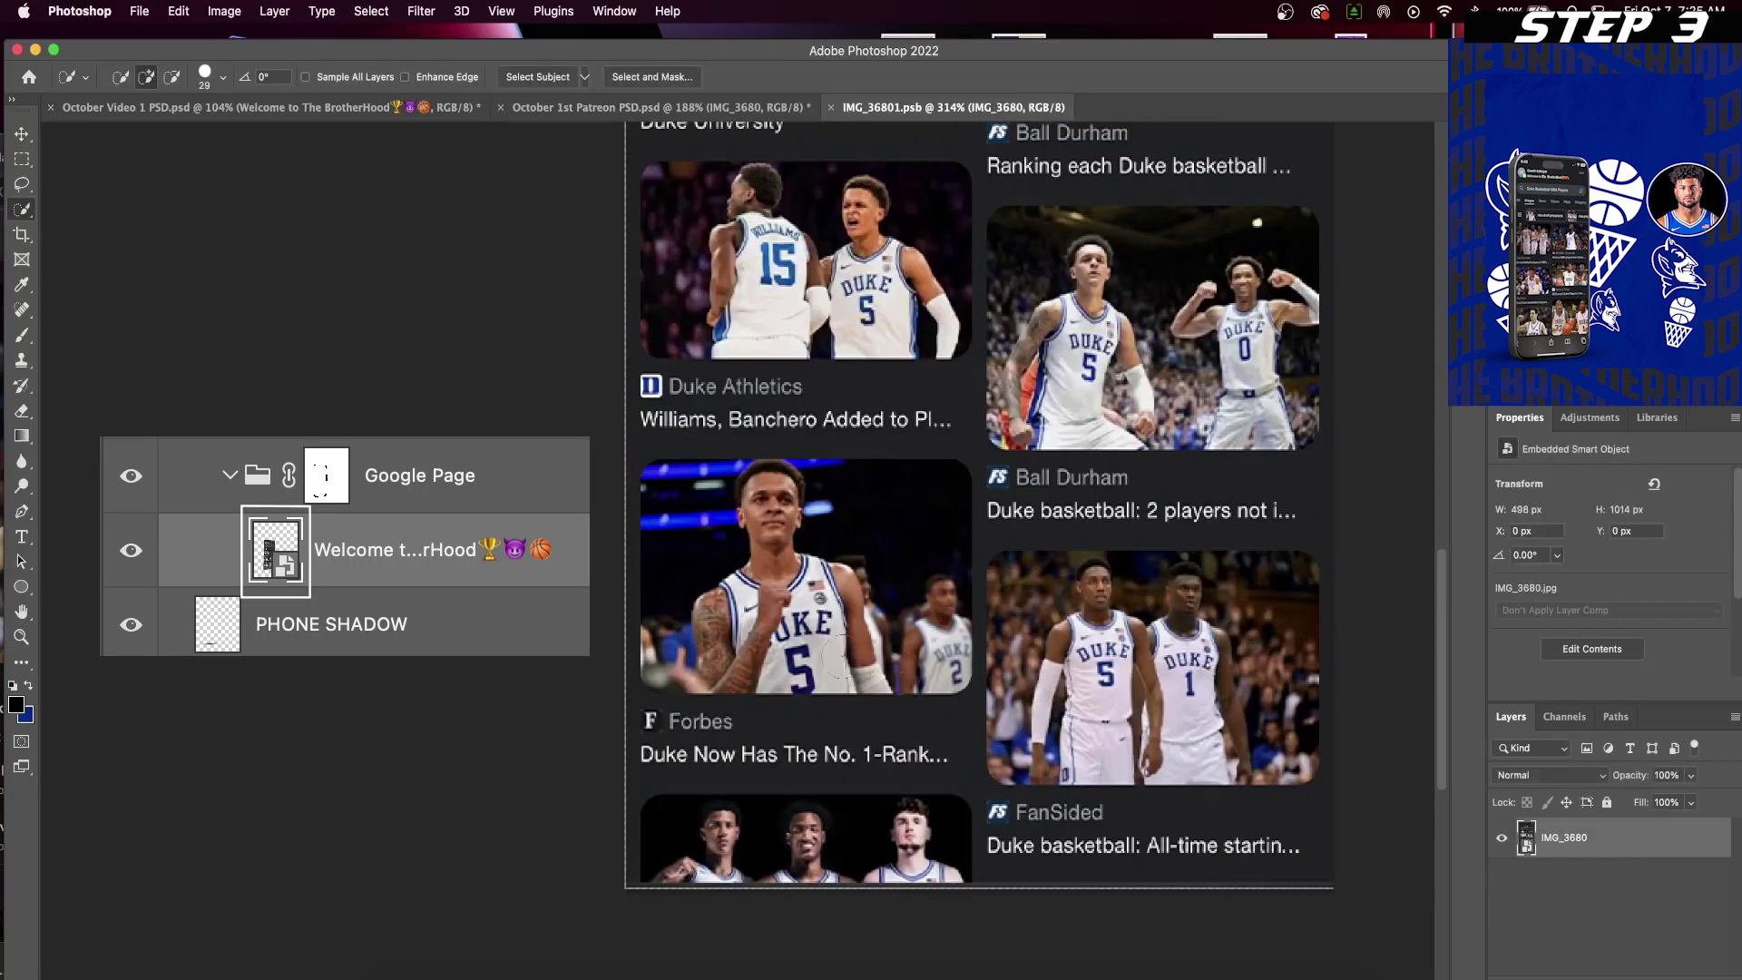
mouse_move(725, 522)
left_mouse_down()
mouse_move(850, 524)
mouse_move(876, 612)
mouse_move(950, 663)
mouse_move(819, 642)
mouse_move(666, 667)
mouse_move(665, 485)
mouse_move(745, 483)
mouse_move(453, 366)
mouse_move(614, 486)
mouse_move(618, 622)
left_mouse_up()
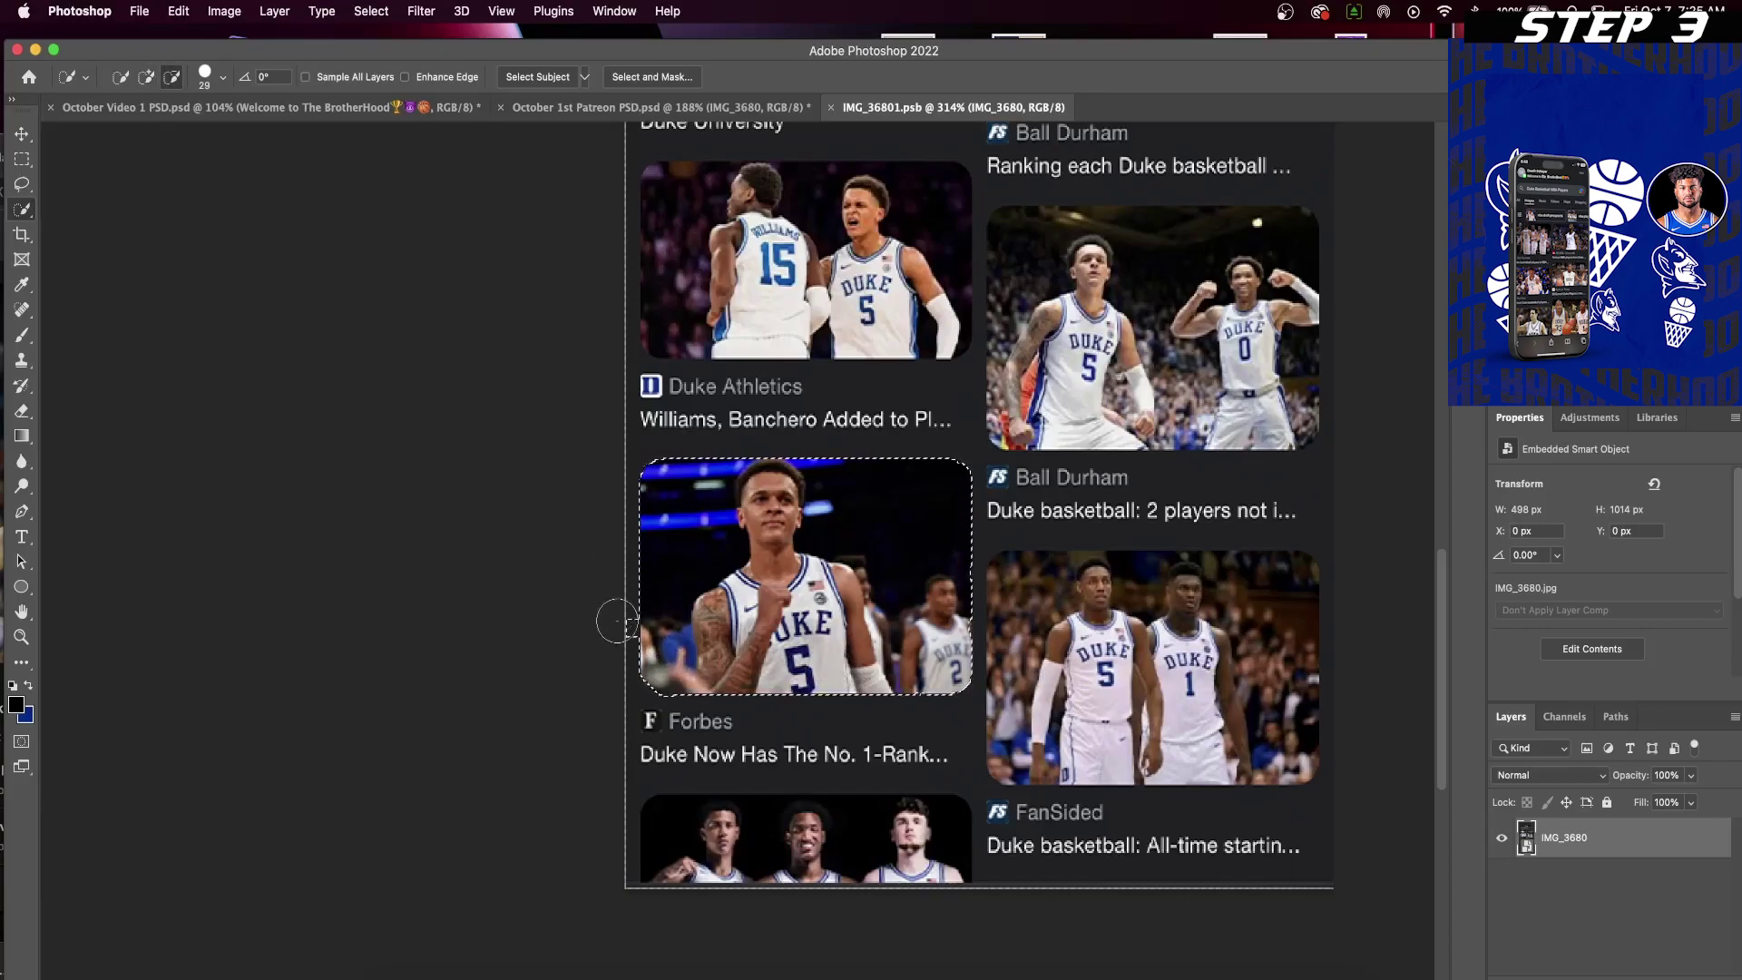
- Mask the selected player photo out of the IMG_3680 screenshot with an inverted layer mask and add an empty layer beneath it
key("e")
left_click(895, 490)
left_click(817, 412)
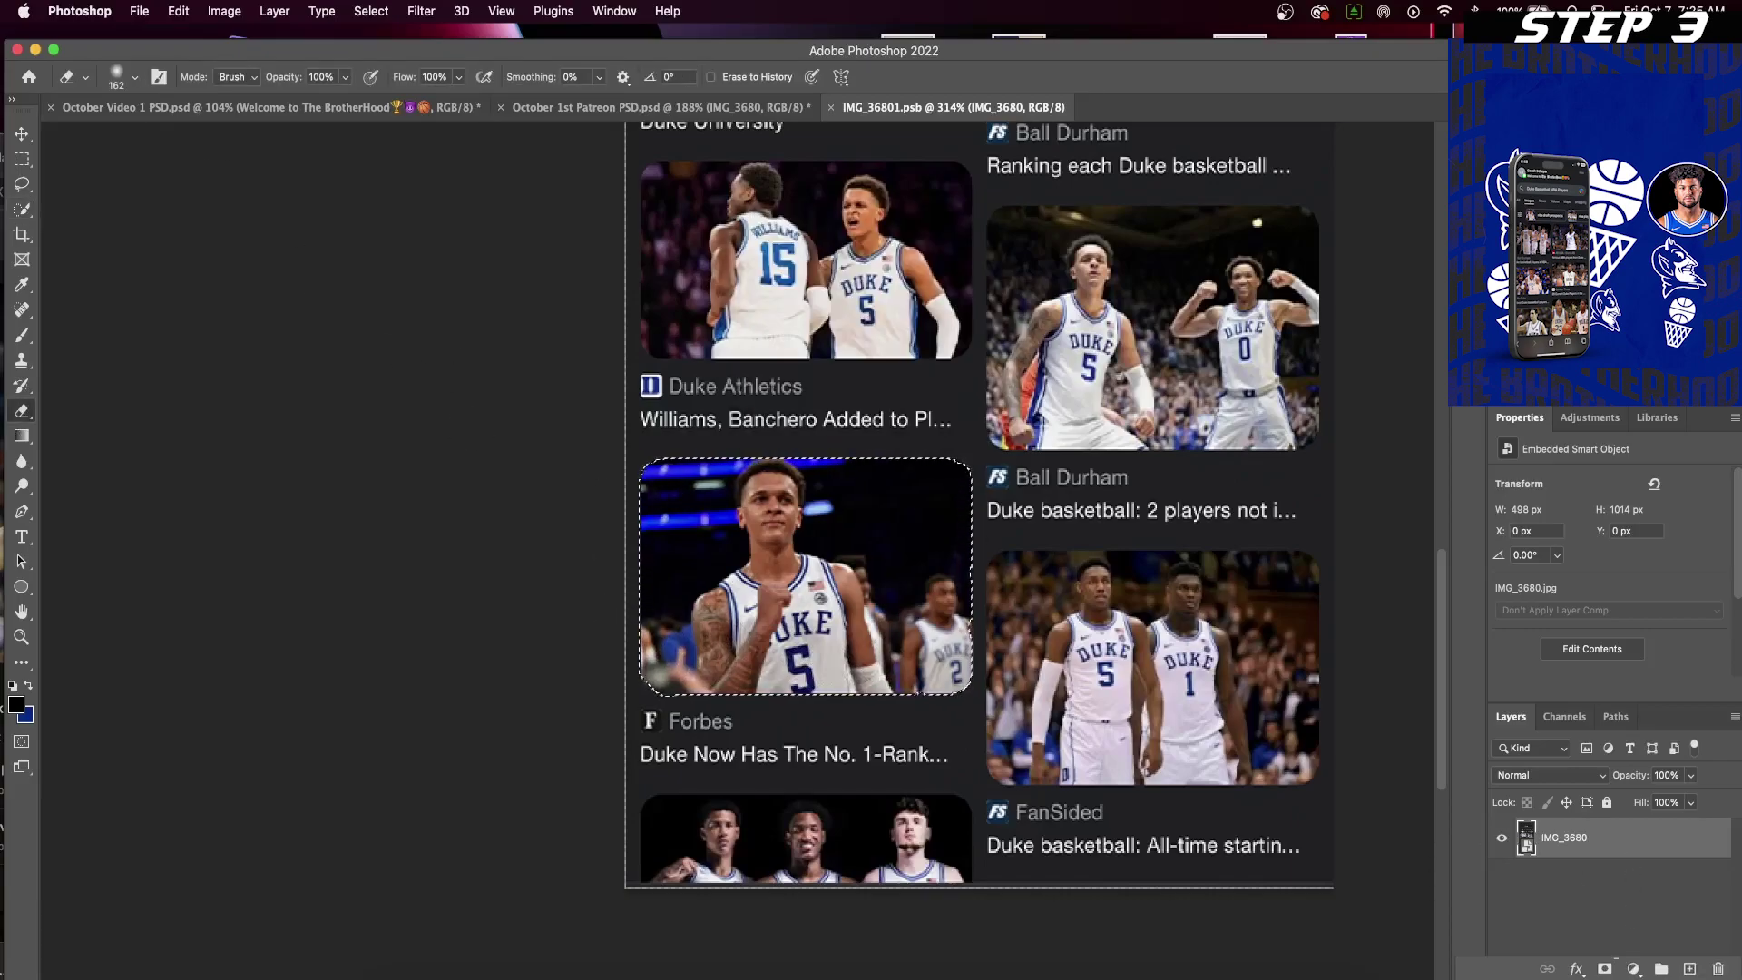
left_click(1604, 968)
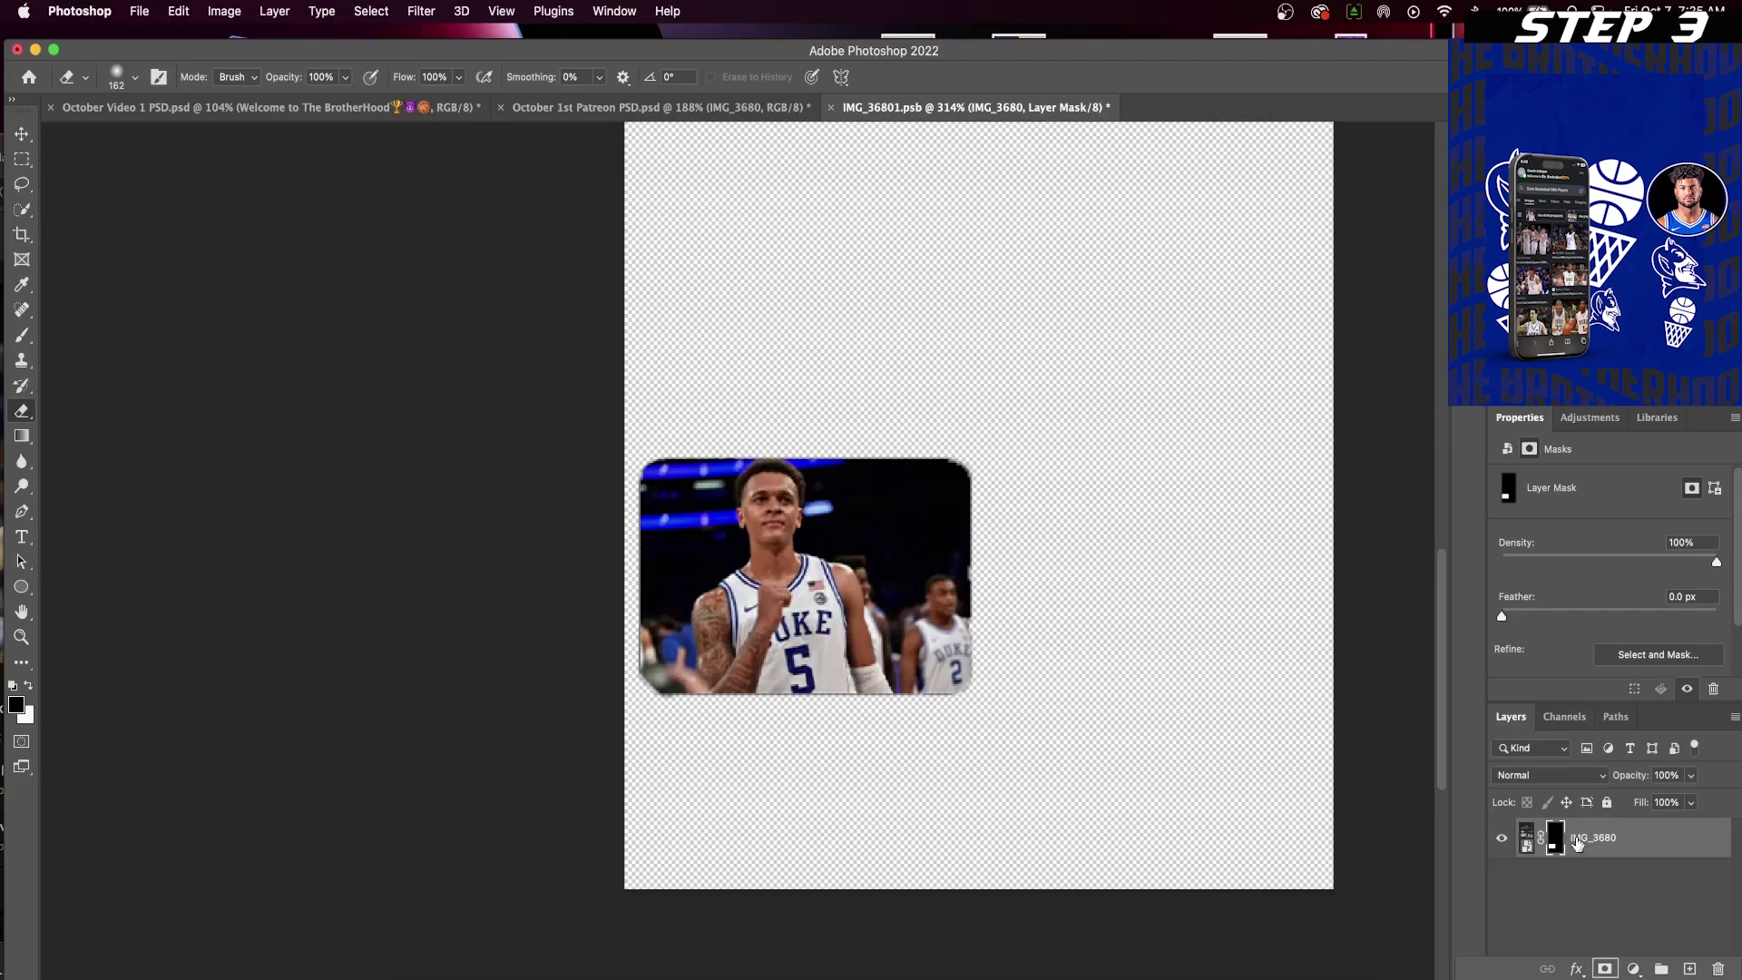
key("super+i")
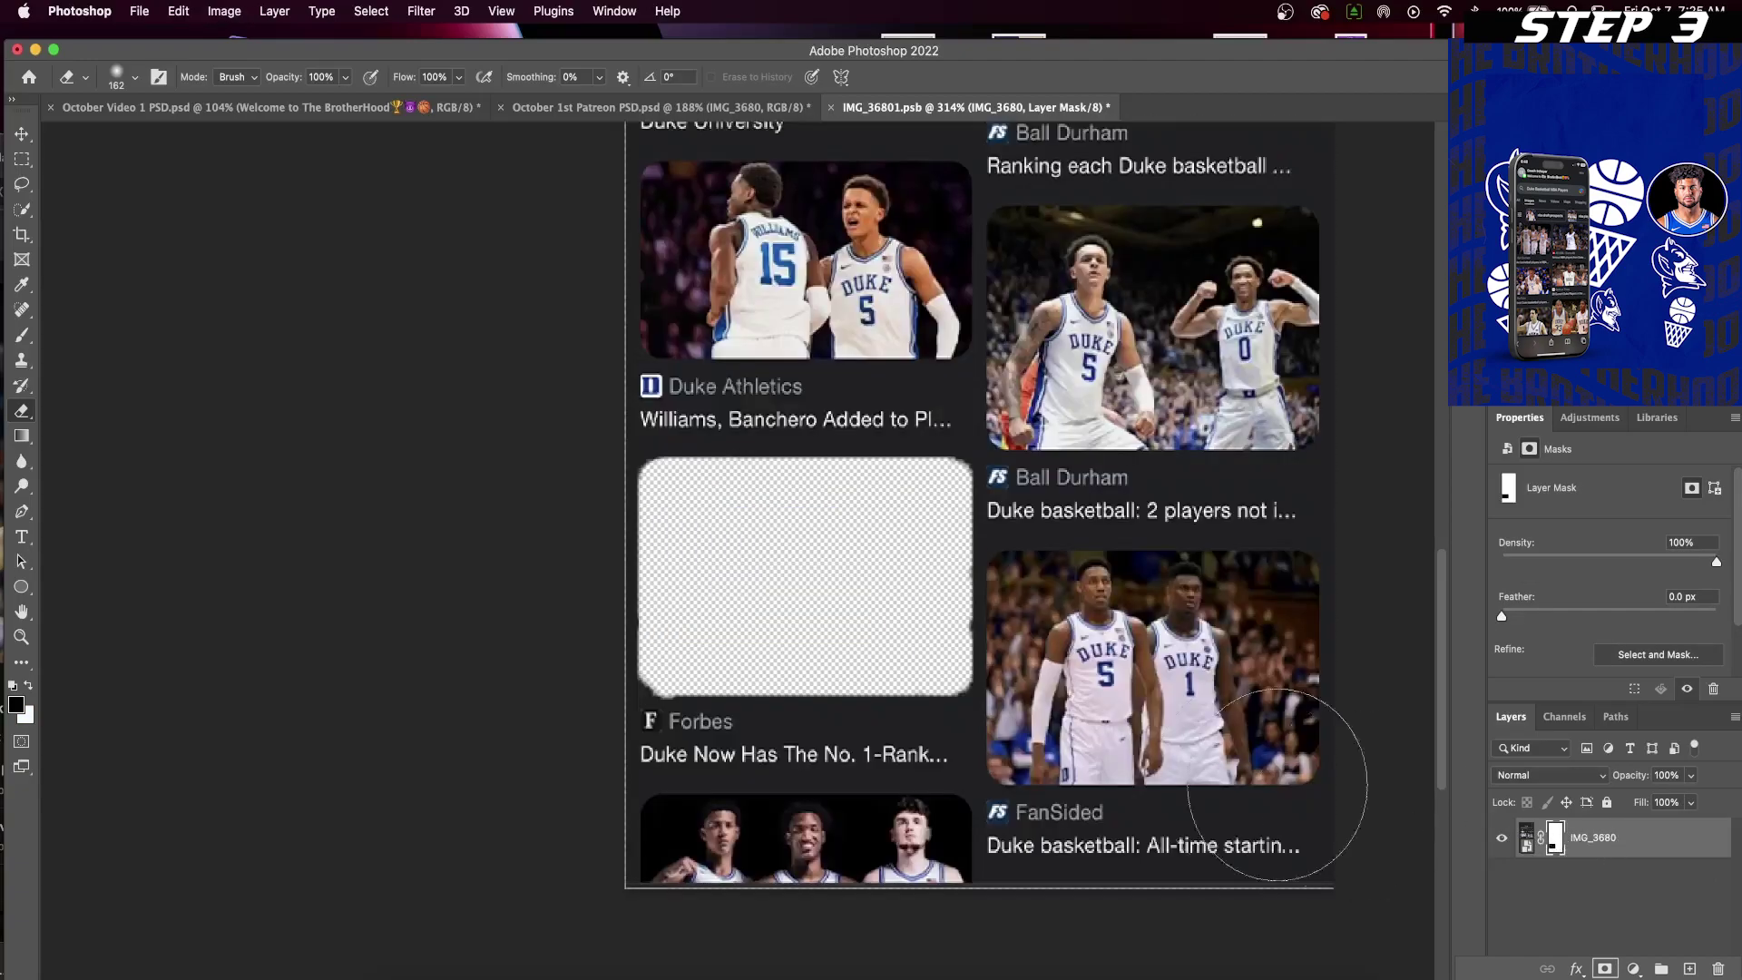
key("b")
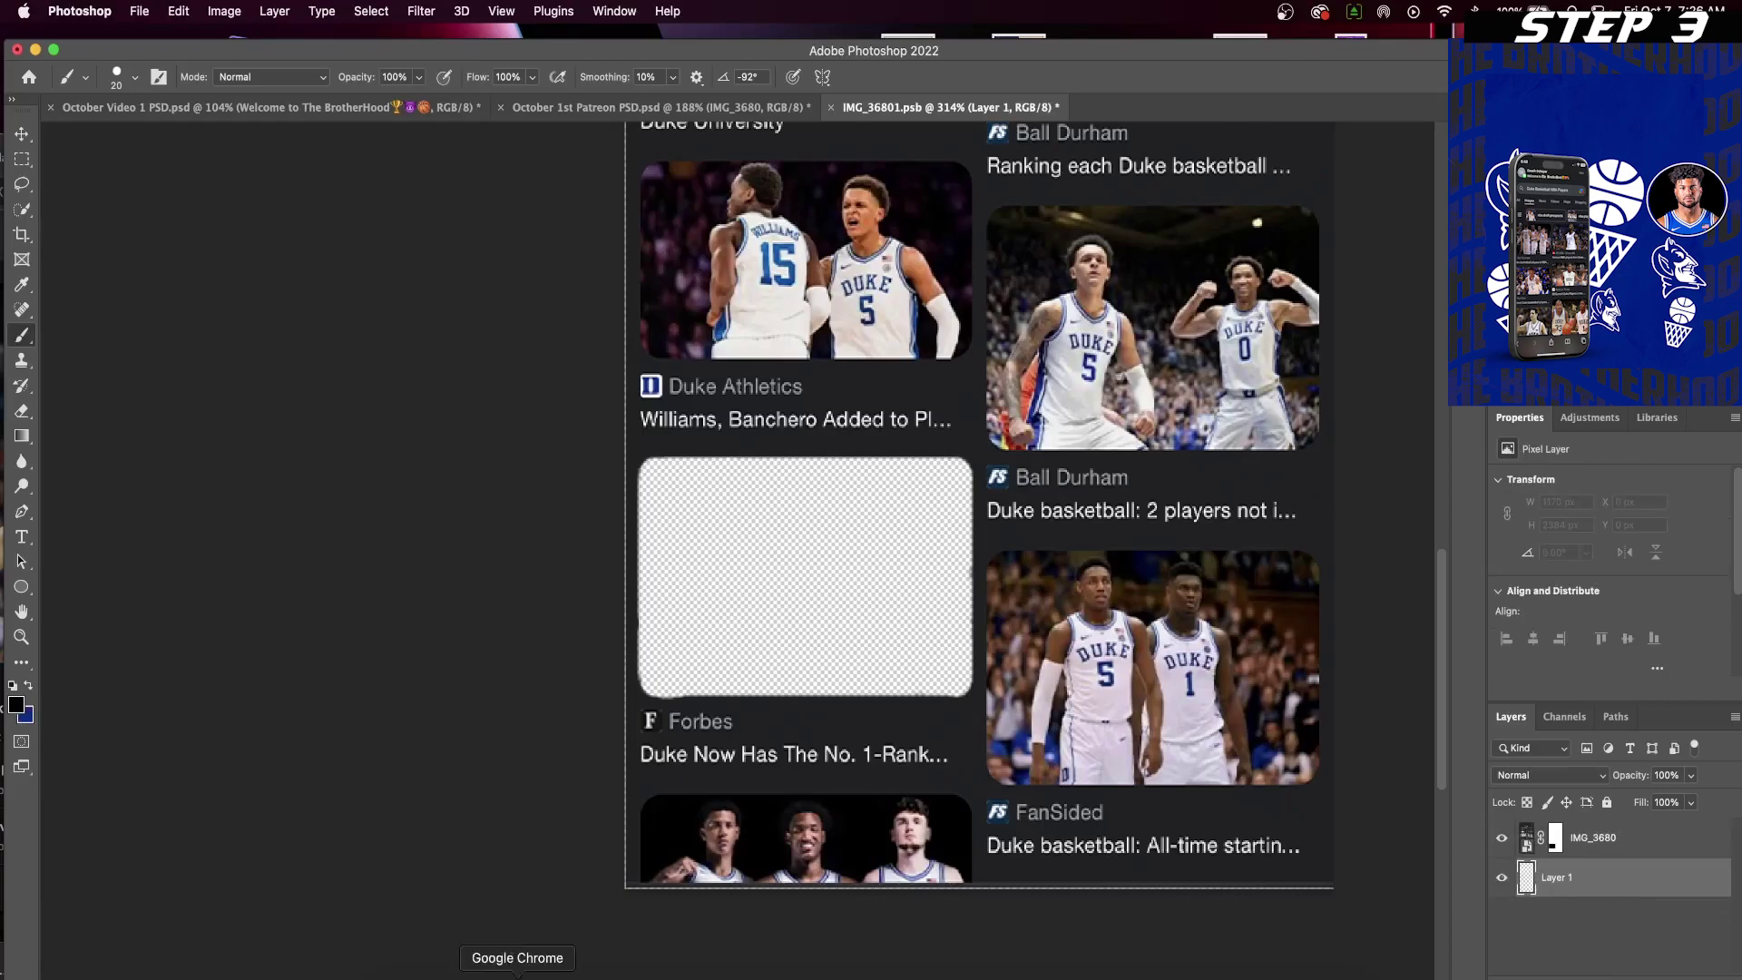
- Switch to Chrome, copy the photo of Duke player number 14, and paste it onto the empty layer beneath the screenshot
left_click(524, 976)
left_click_drag(300, 472, 688, 538)
left_click(689, 537)
key("super+v")
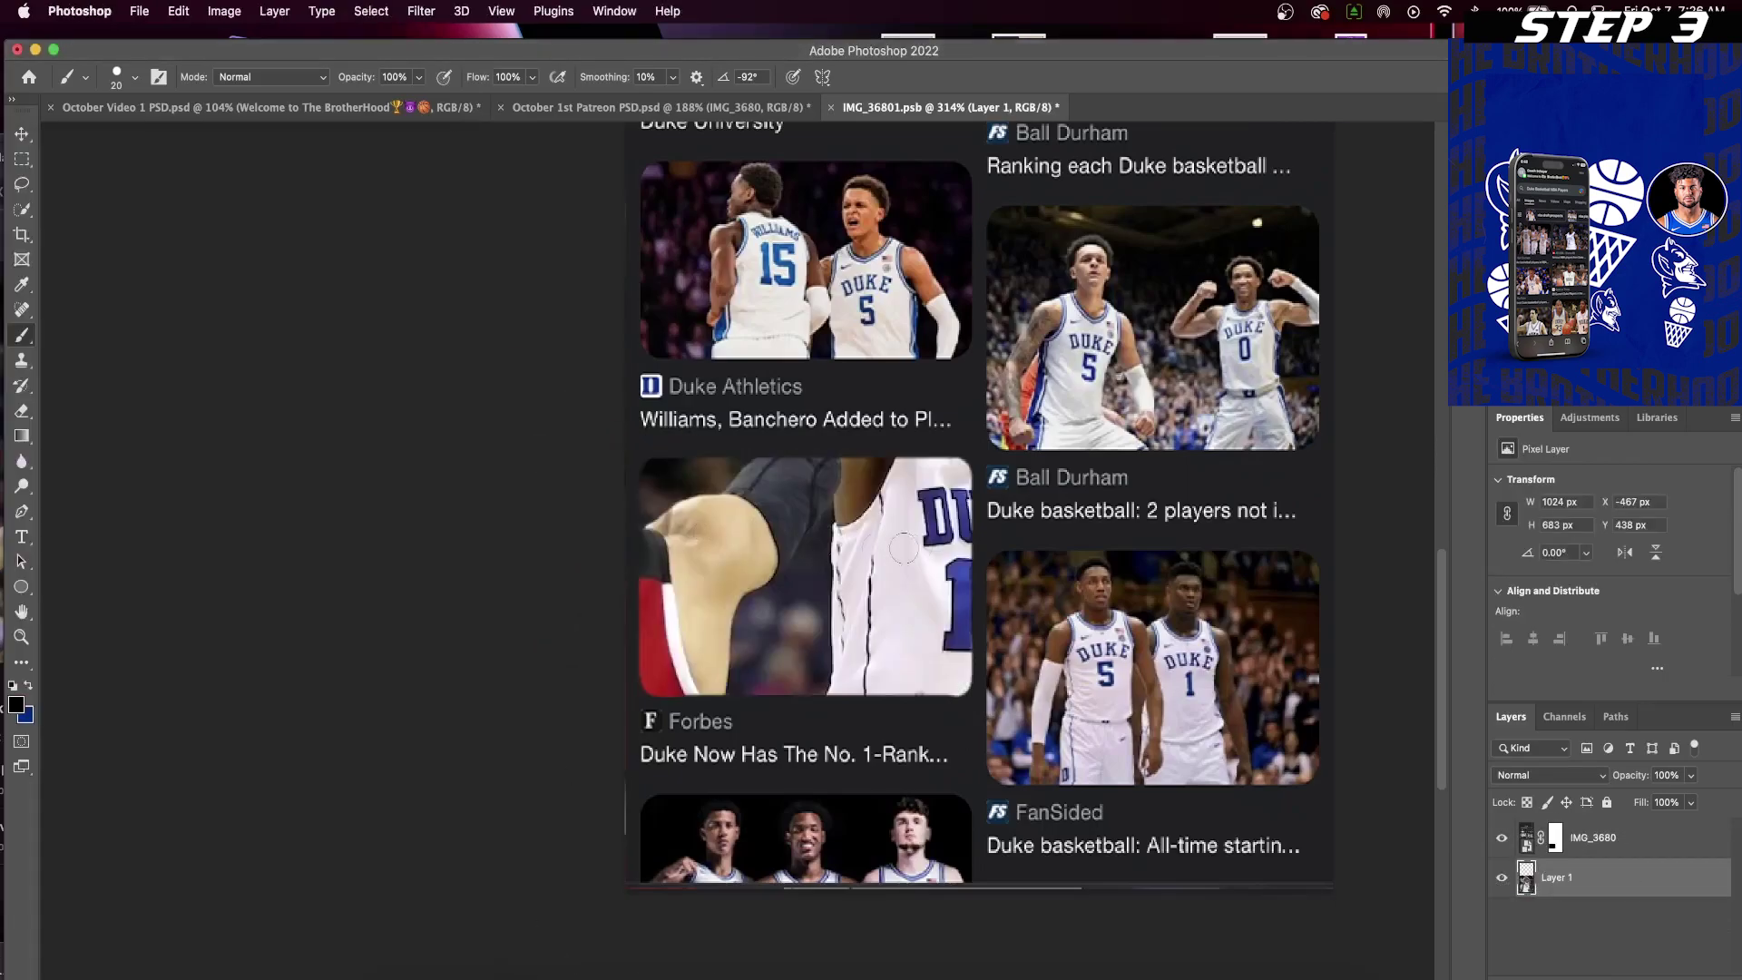
- Scale the pasted player photo to about 37% and position number 14 inside the rounded opening above the Forbes caption
left_click(21, 138)
left_click_drag(1416, 533, 859, 533)
left_click_drag(748, 447, 969, 593)
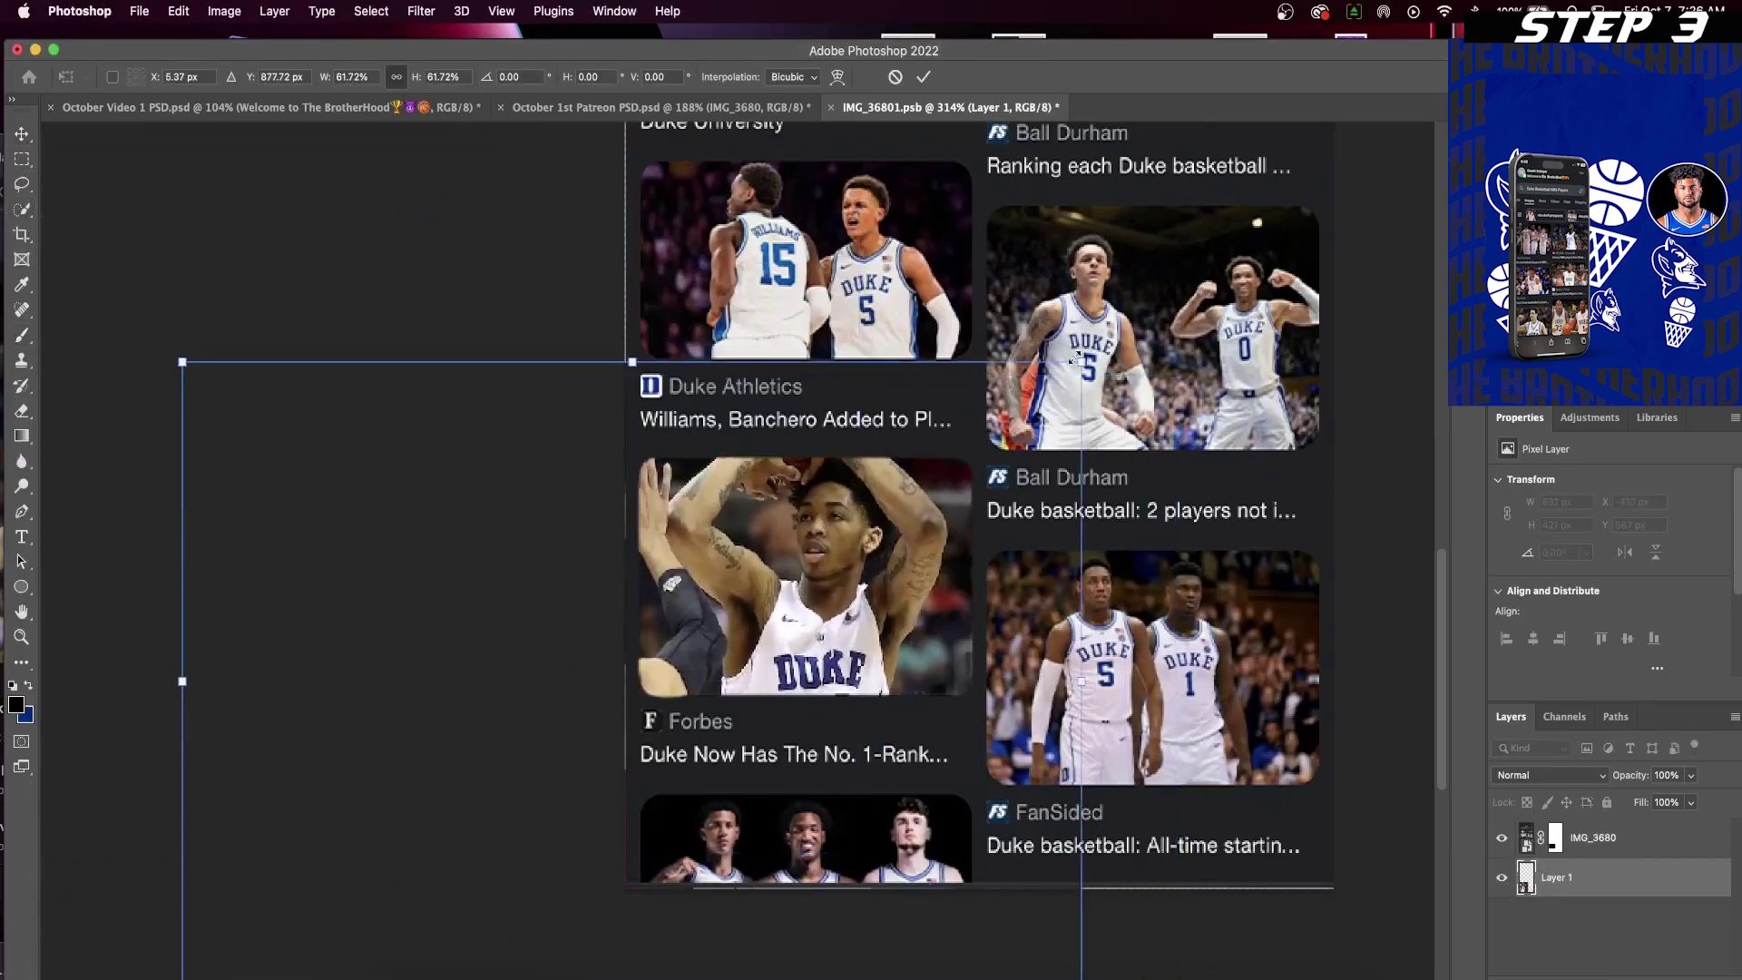
left_click_drag(1081, 361, 844, 528)
left_click_drag(766, 656, 963, 539)
left_click_drag(1039, 409, 913, 498)
left_click_drag(861, 603, 952, 550)
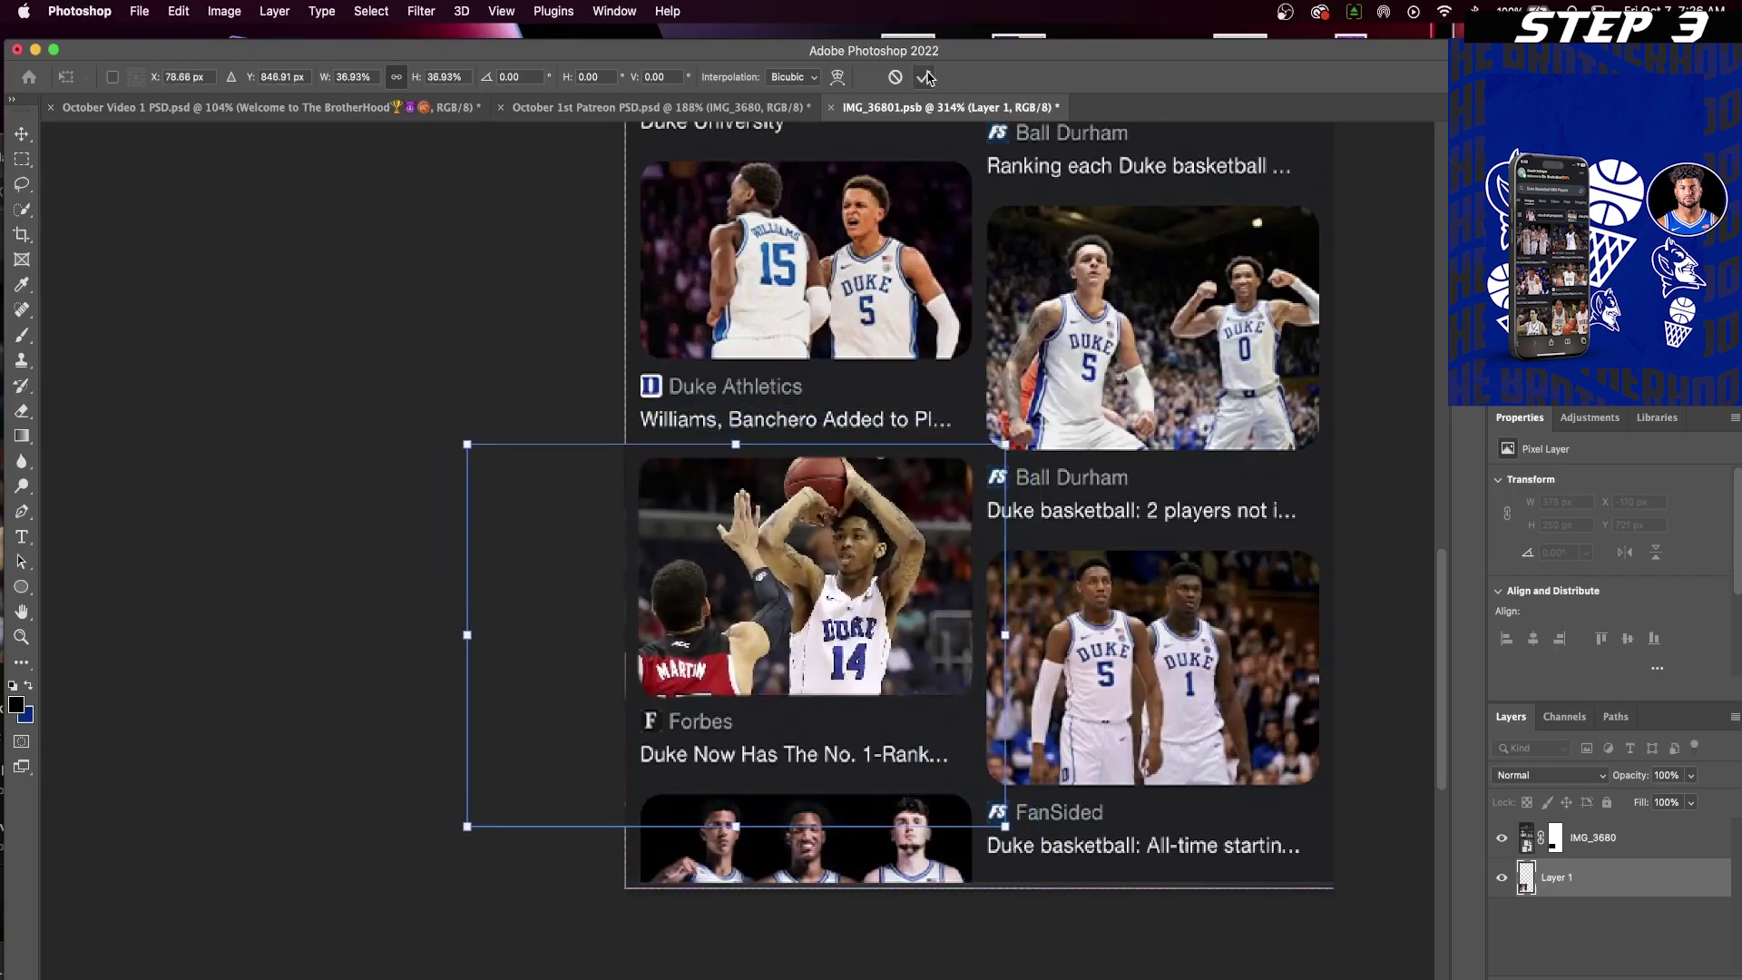
left_click(927, 77)
scroll(1007, 650, "up", 2)
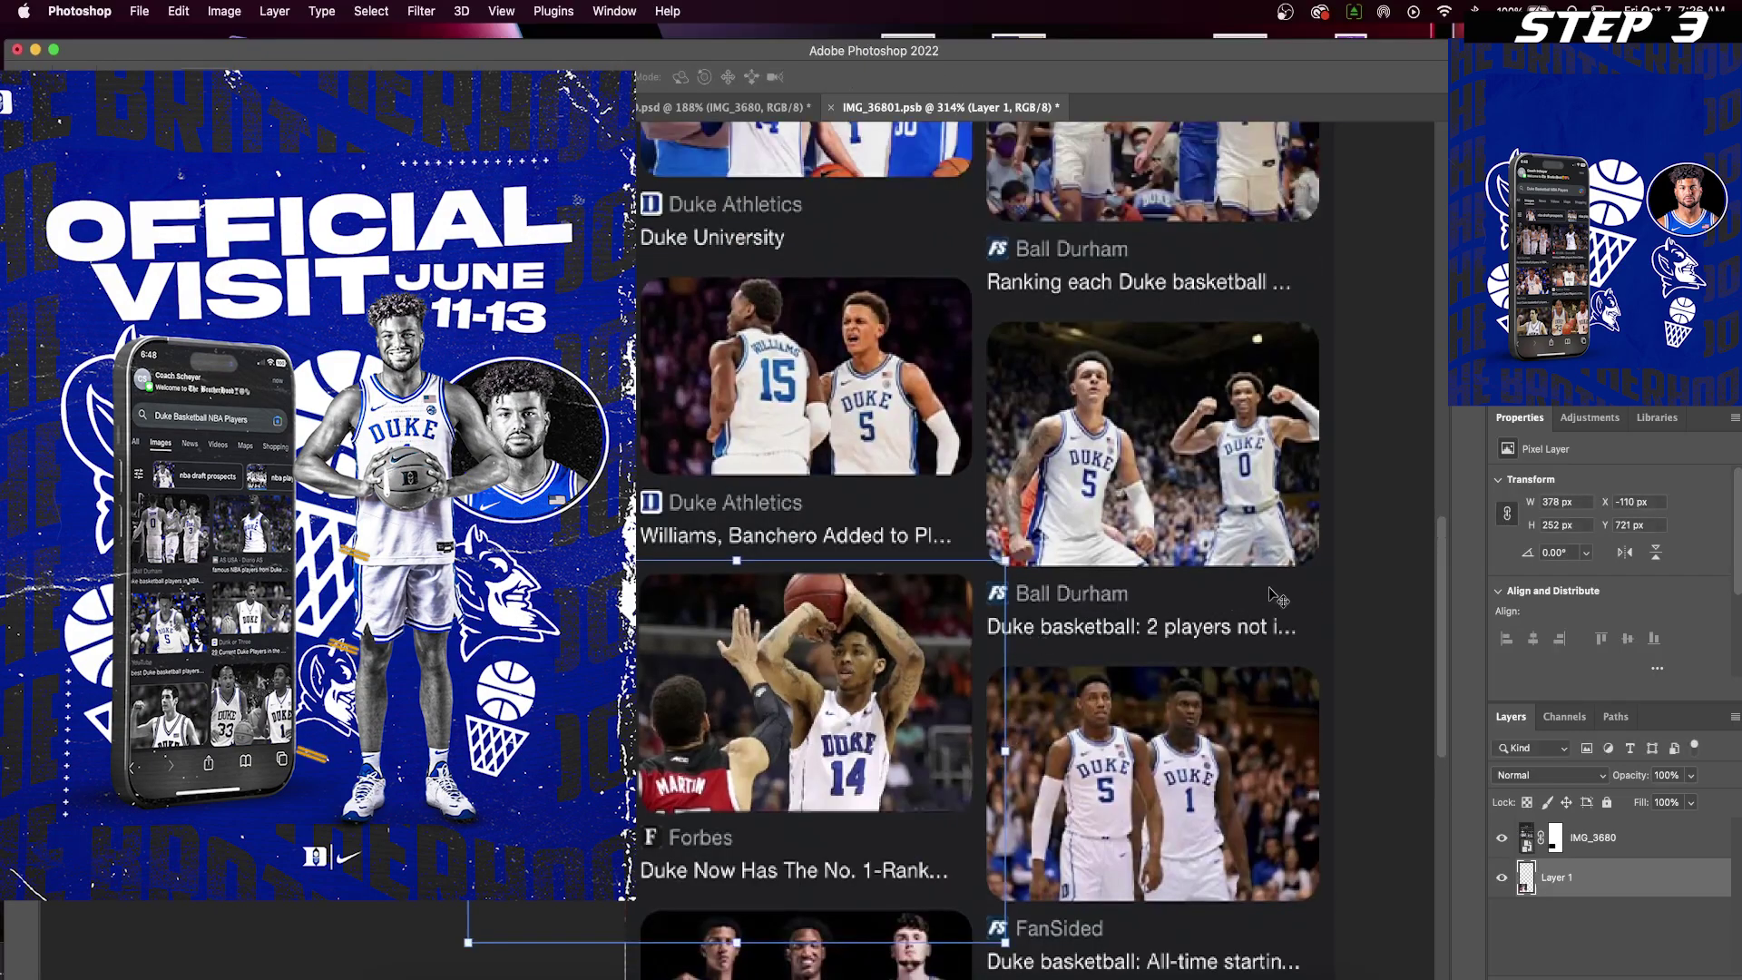
left_click(1380, 624)
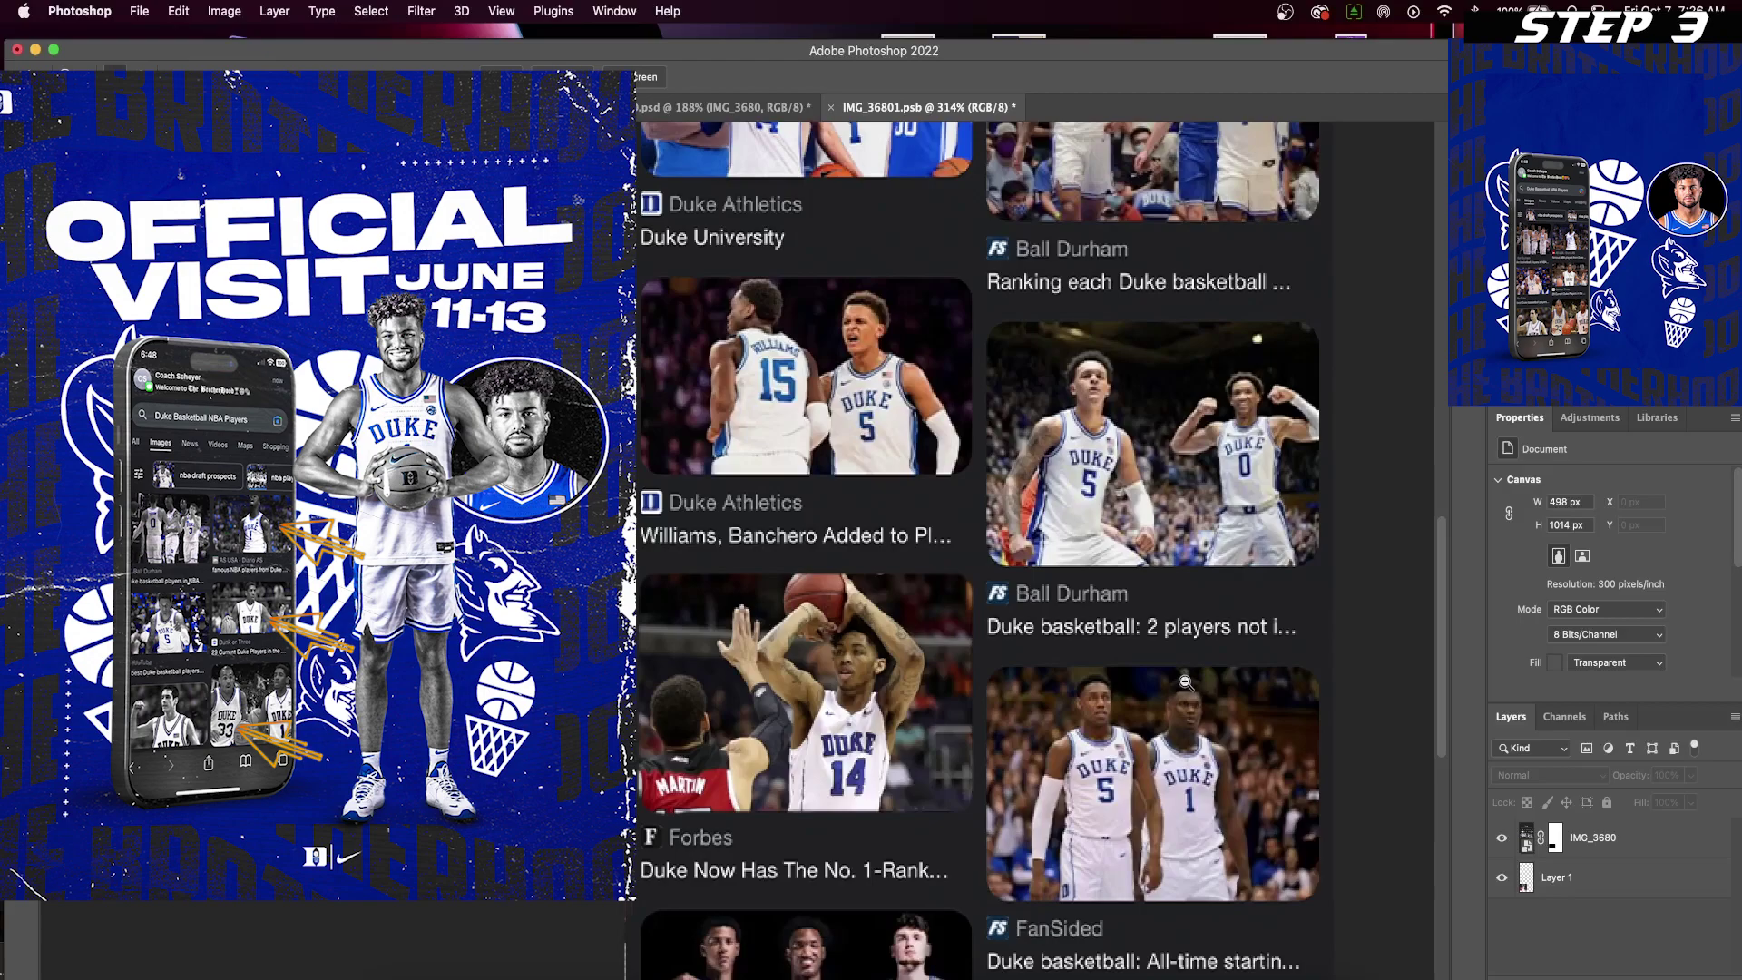
left_click(1185, 681, "alt")
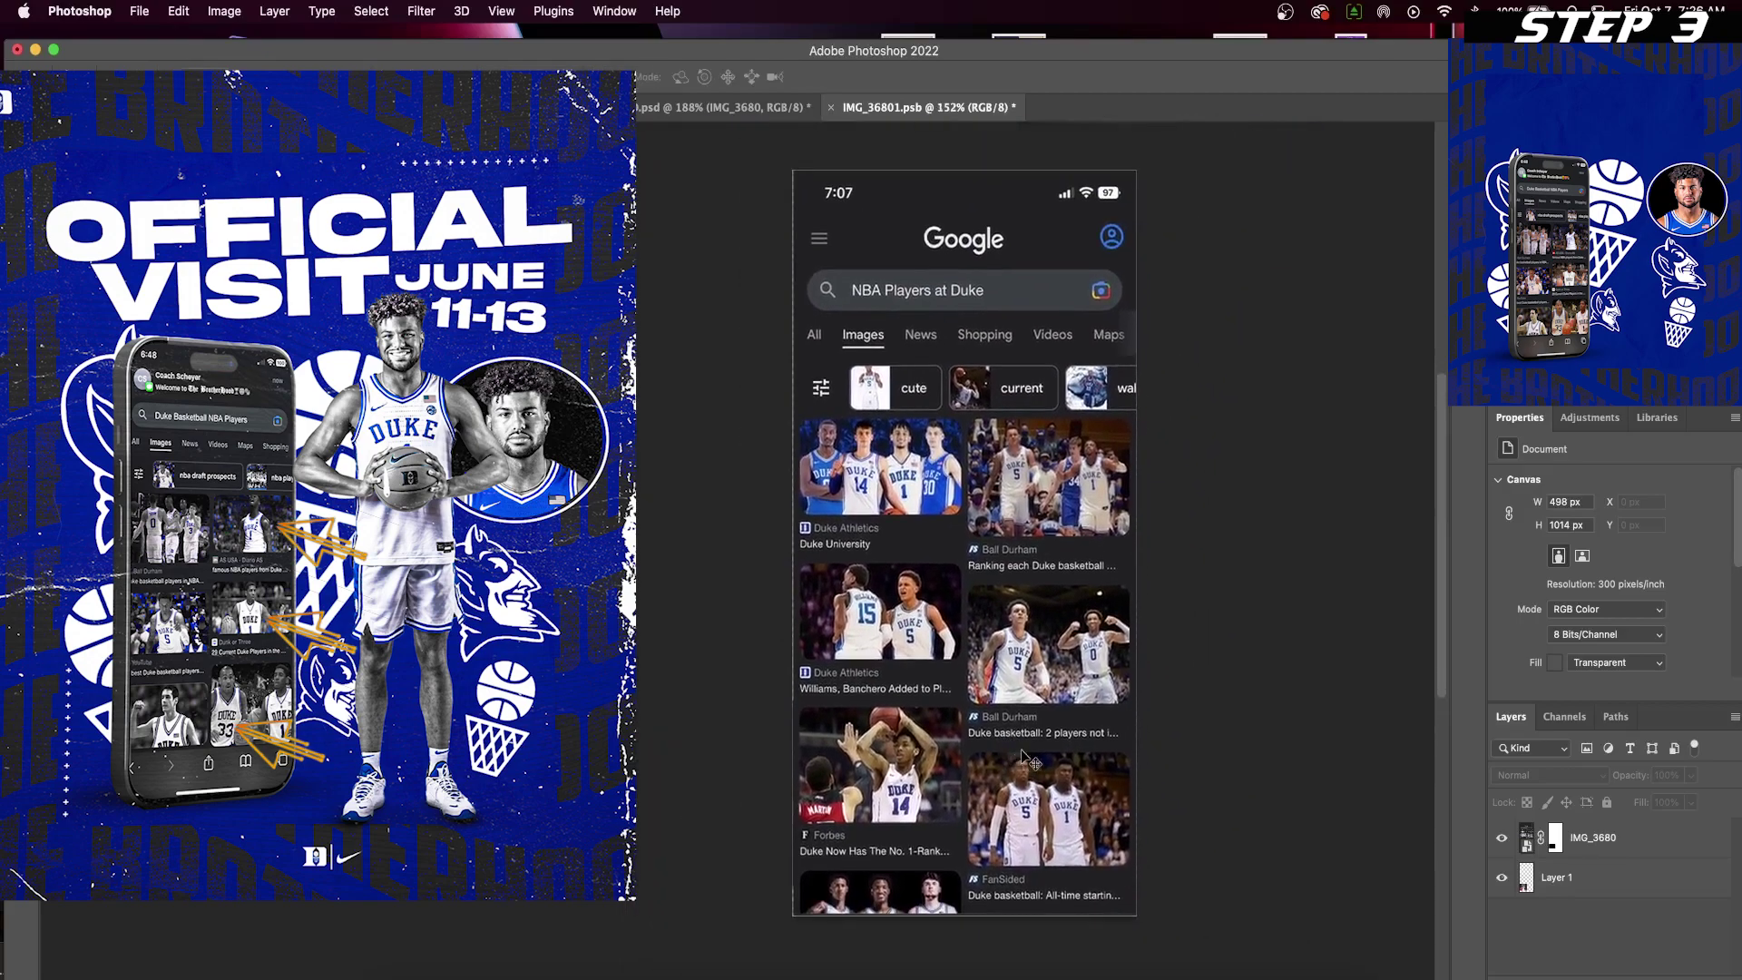
- Bring the iMessage notification image from Chrome into the smart object, scale it to about 73%, and align it with the screenshot's upper edge
left_click(544, 972)
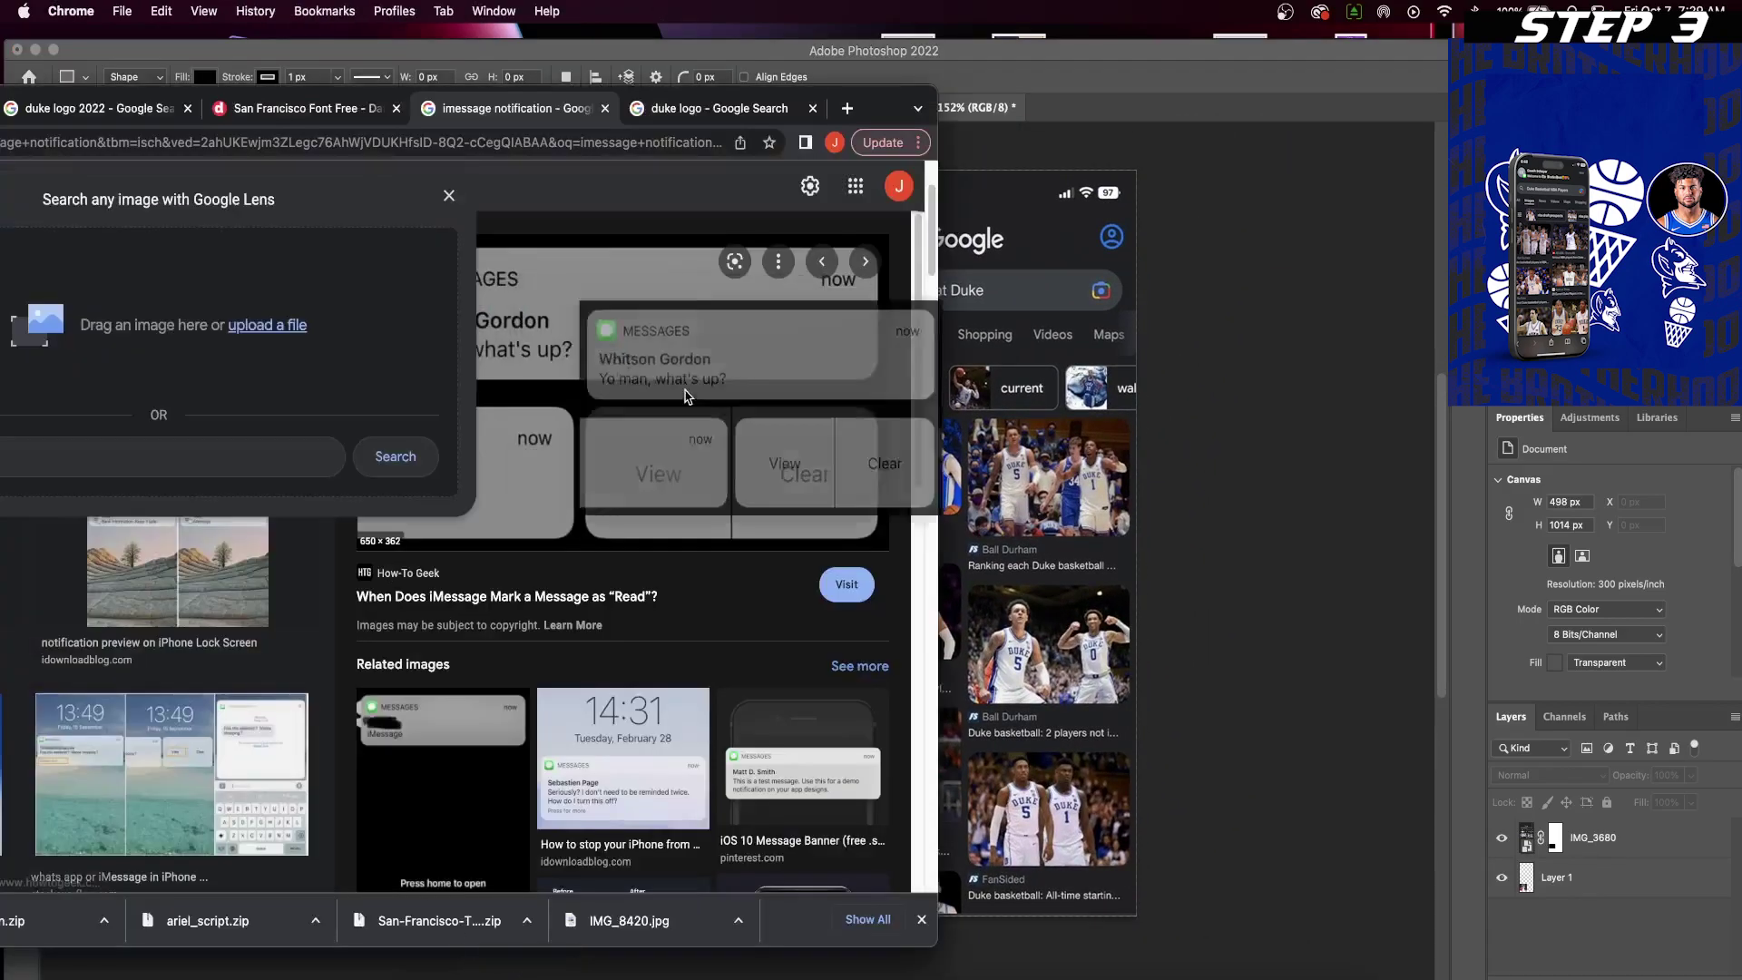
left_click_drag(686, 397, 1059, 482)
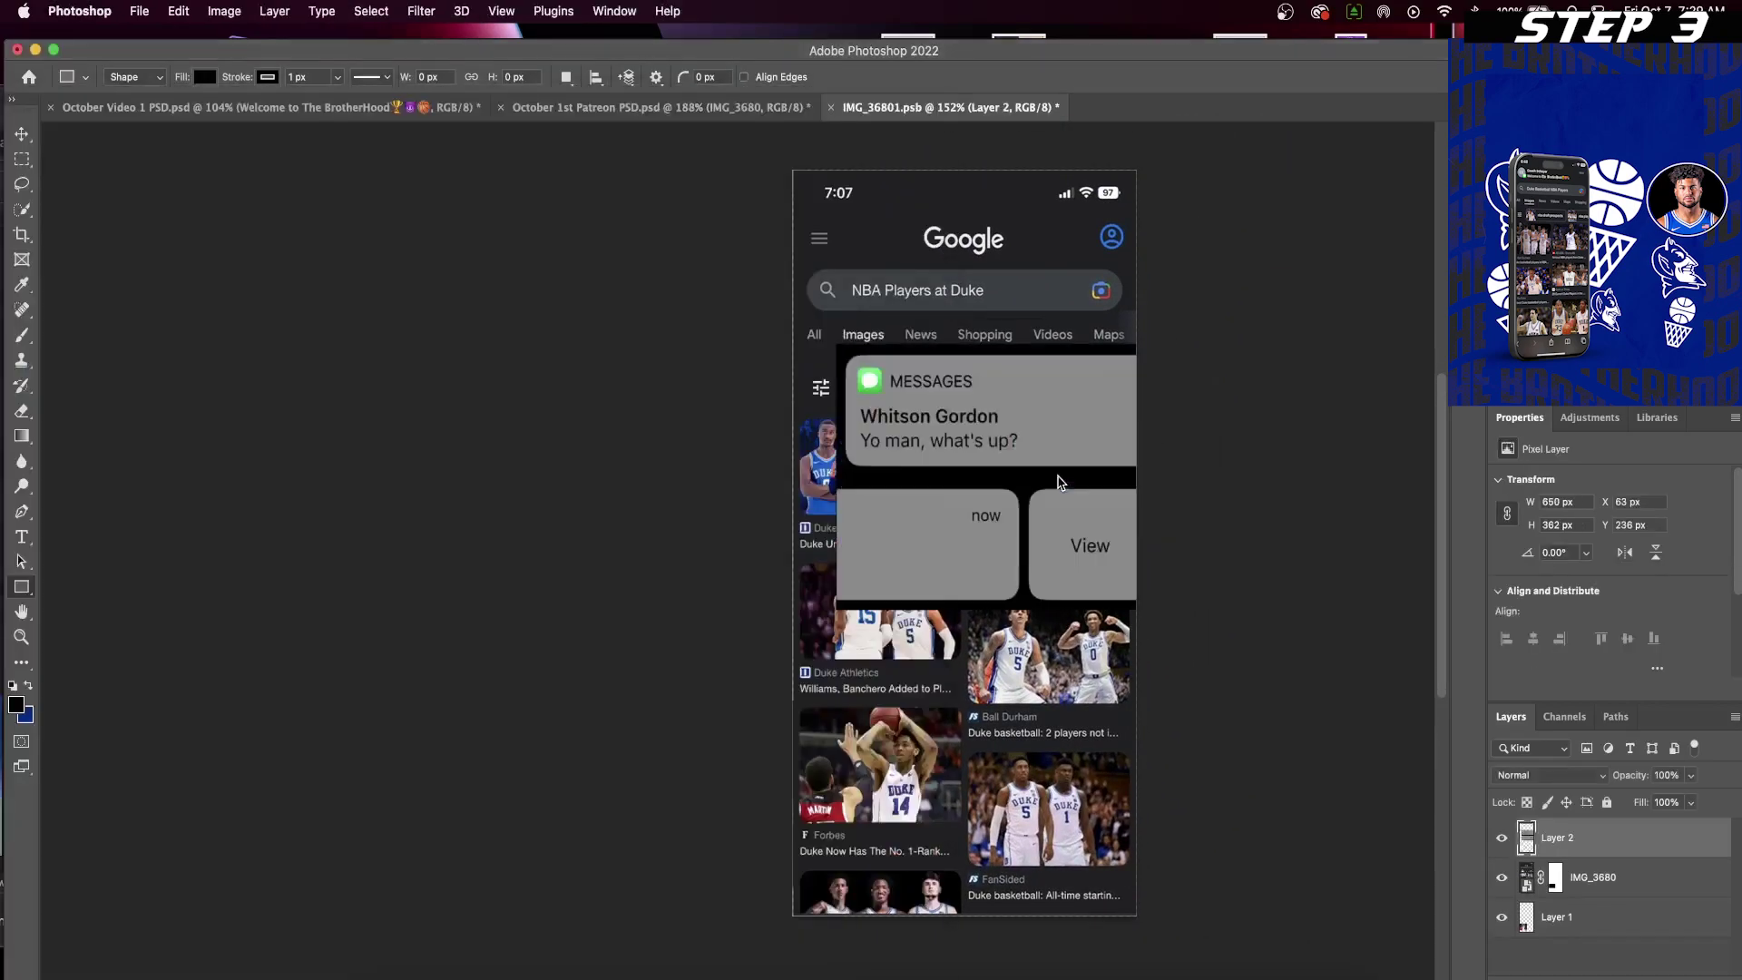
left_click(20, 139)
left_click_drag(1287, 360, 1048, 221)
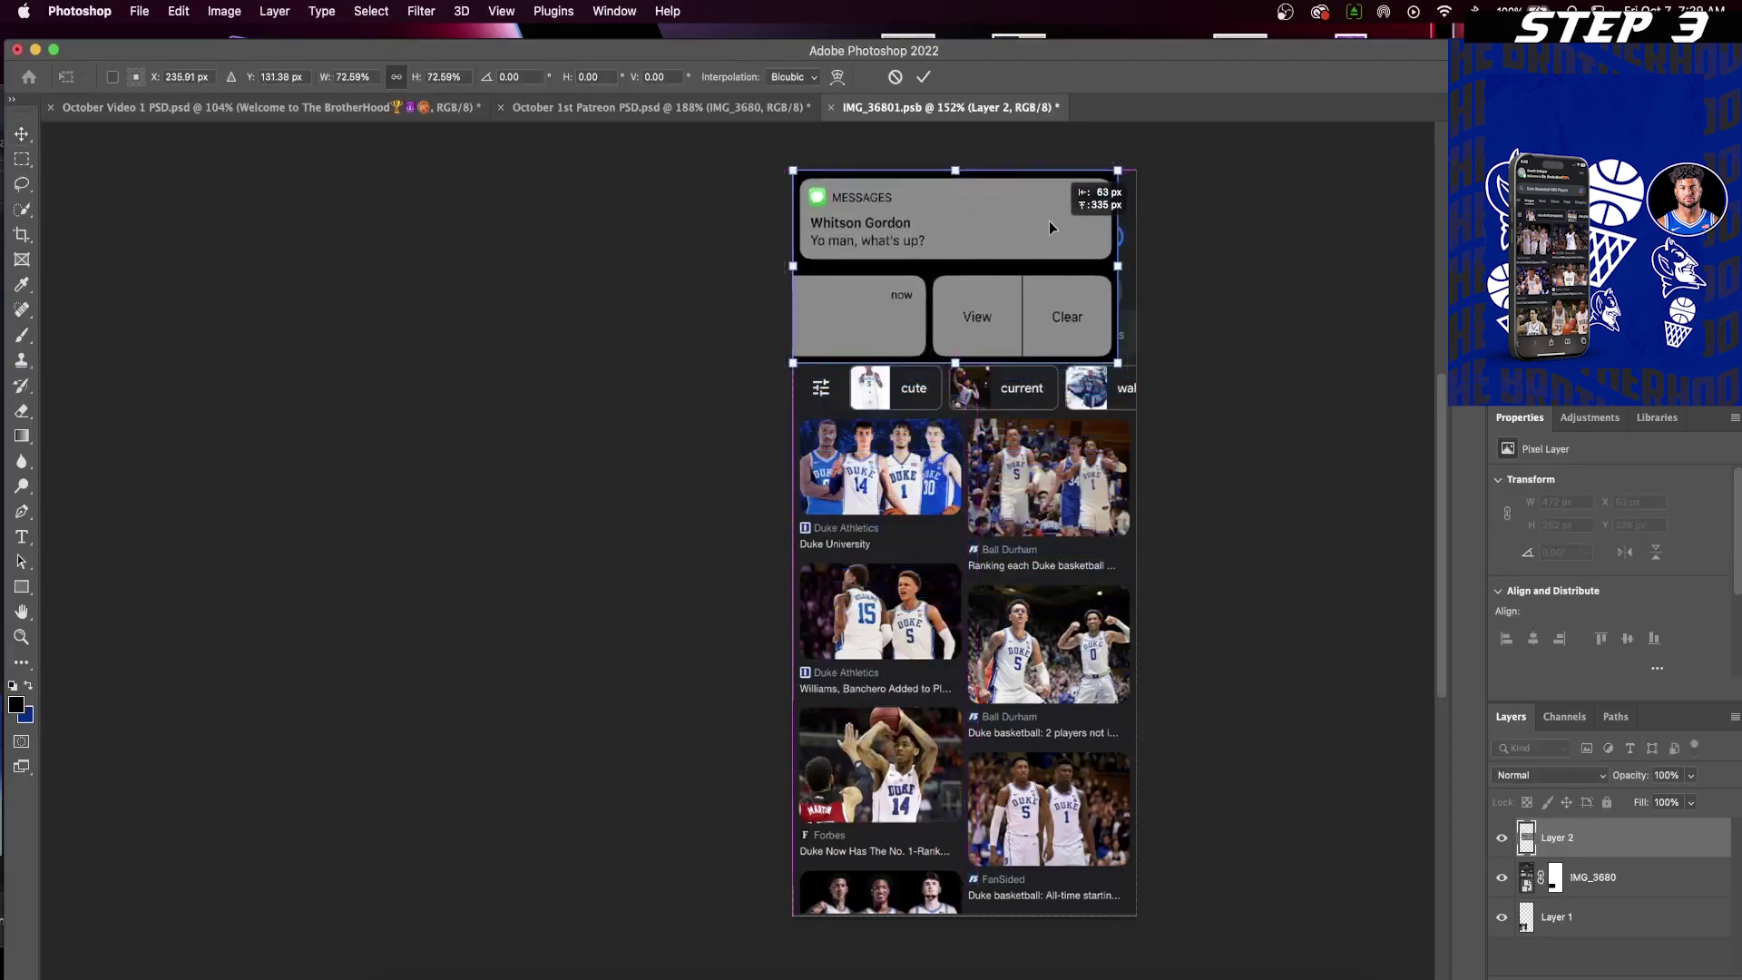
- Mask the notification image down to its upper Messages banner and scale it to fit just above the Google search field
left_click(28, 211)
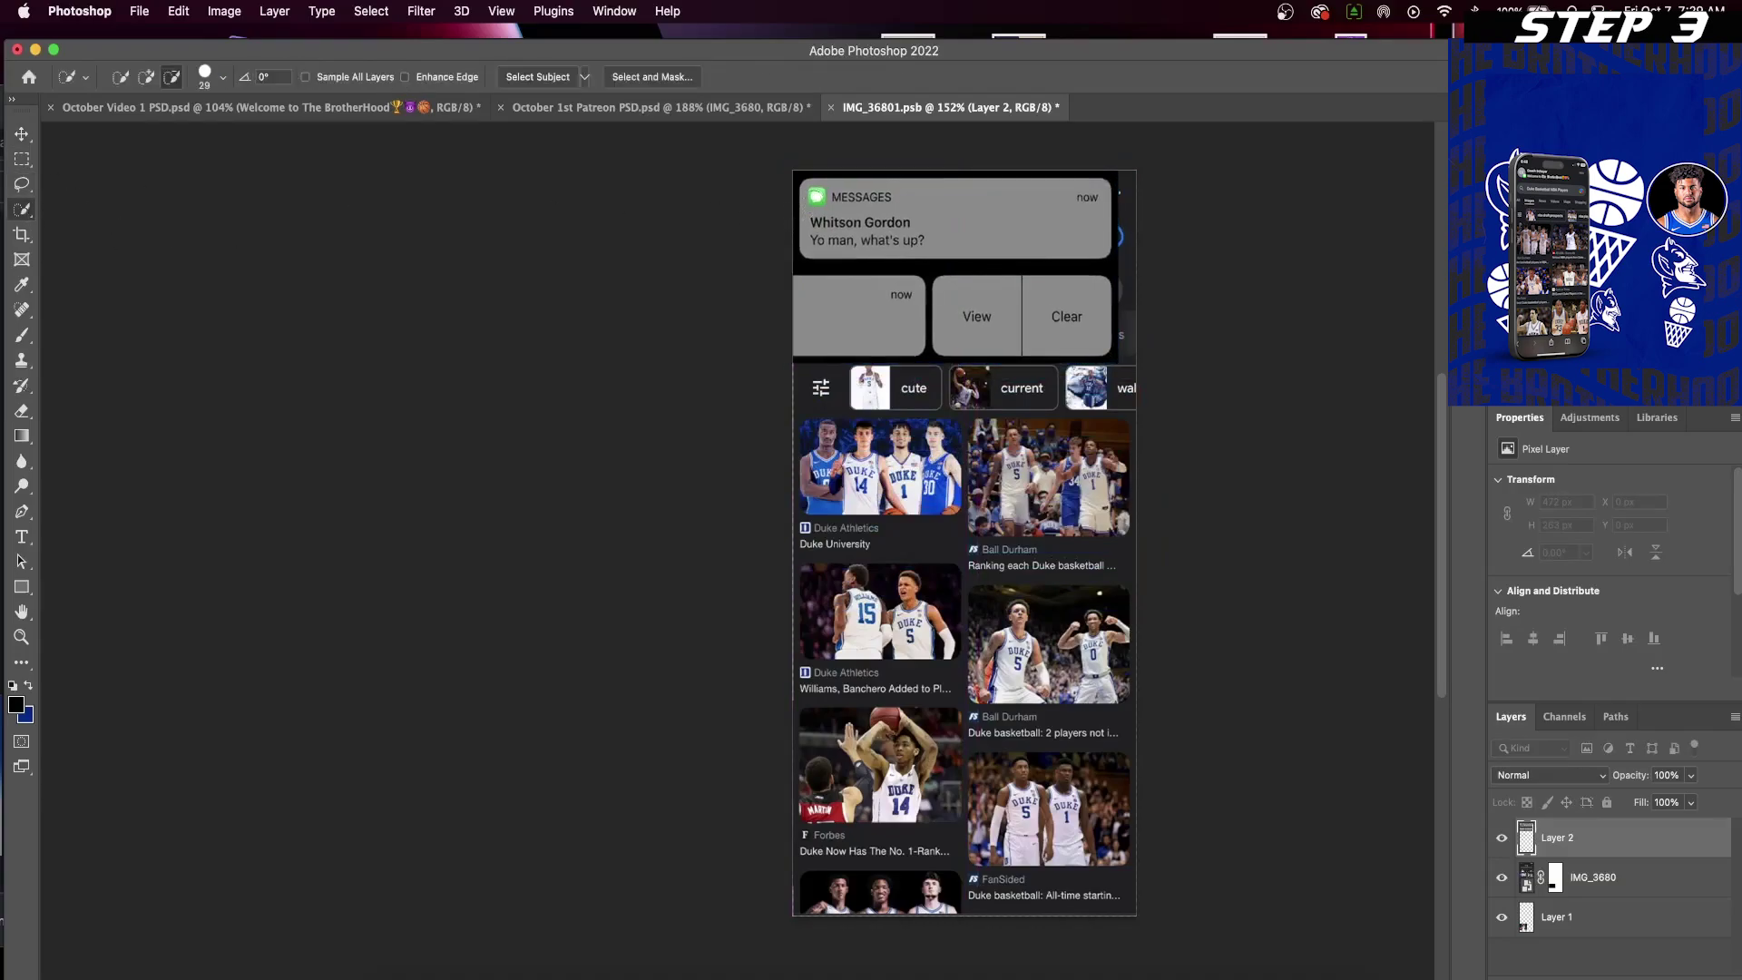
left_click(816, 198)
left_click(145, 78)
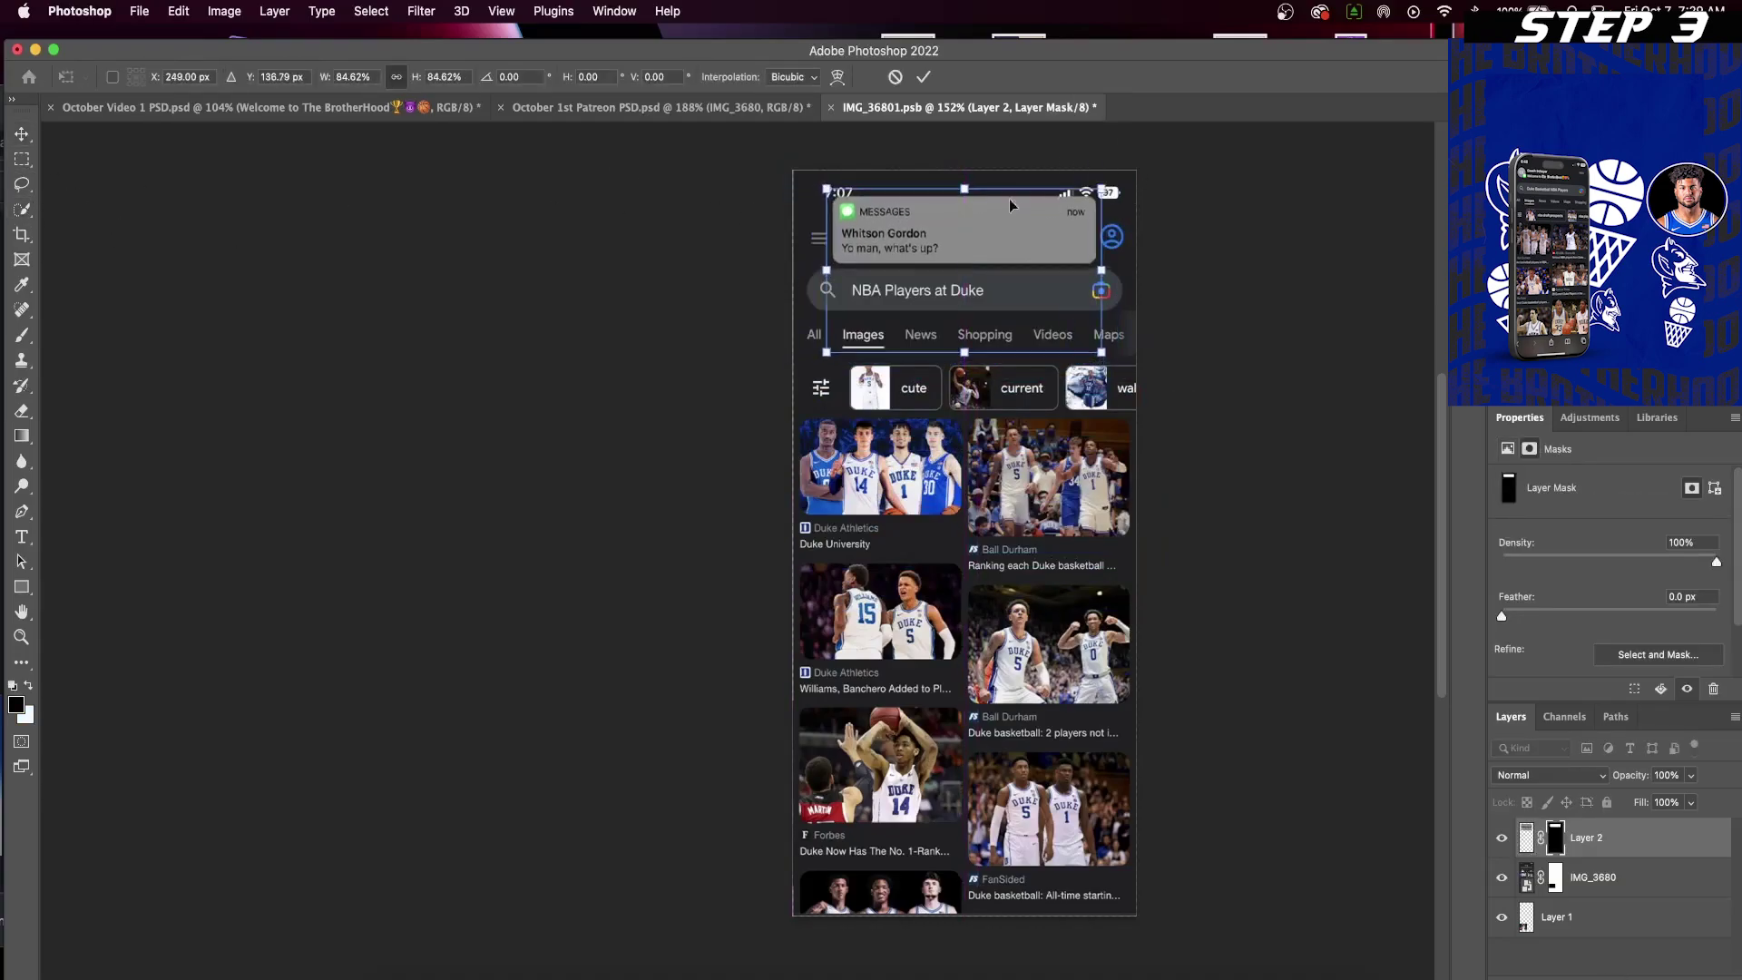
left_click_drag(1109, 183, 1125, 171)
key("Return")
- Remove the sender name and message text from the notification banner using the Clone Stamp with a 23 px brush
key("z")
left_click_drag(866, 186, 944, 186)
key("v")
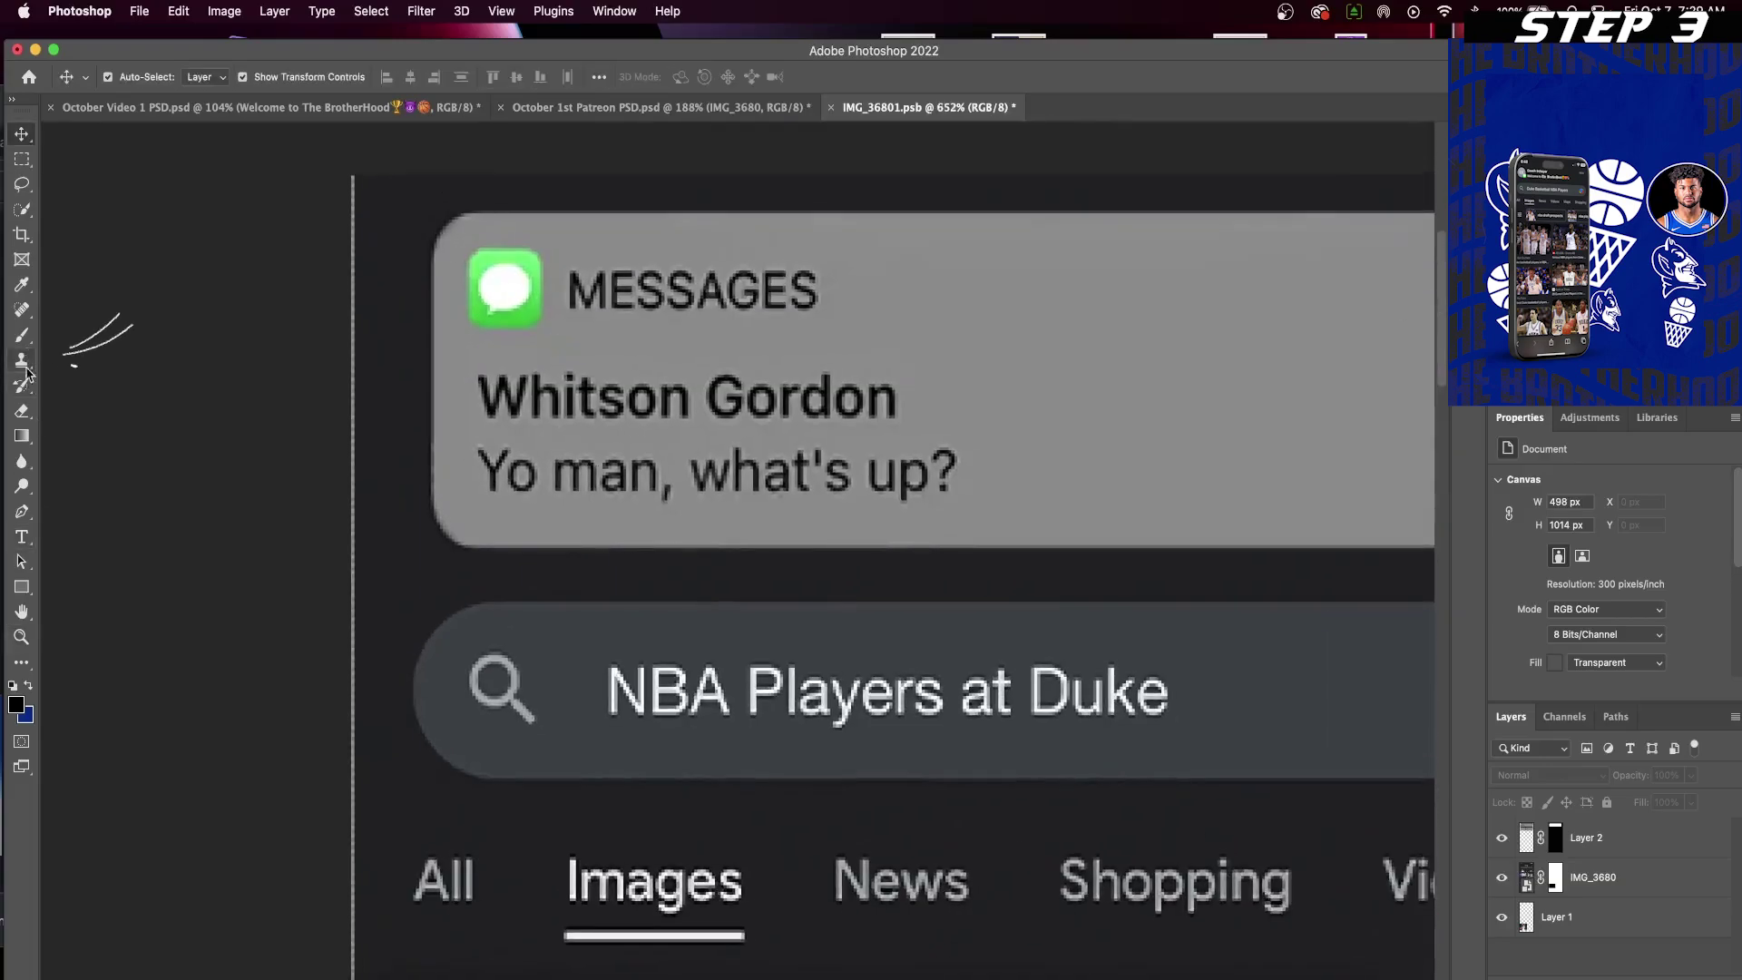
key("z")
key("s")
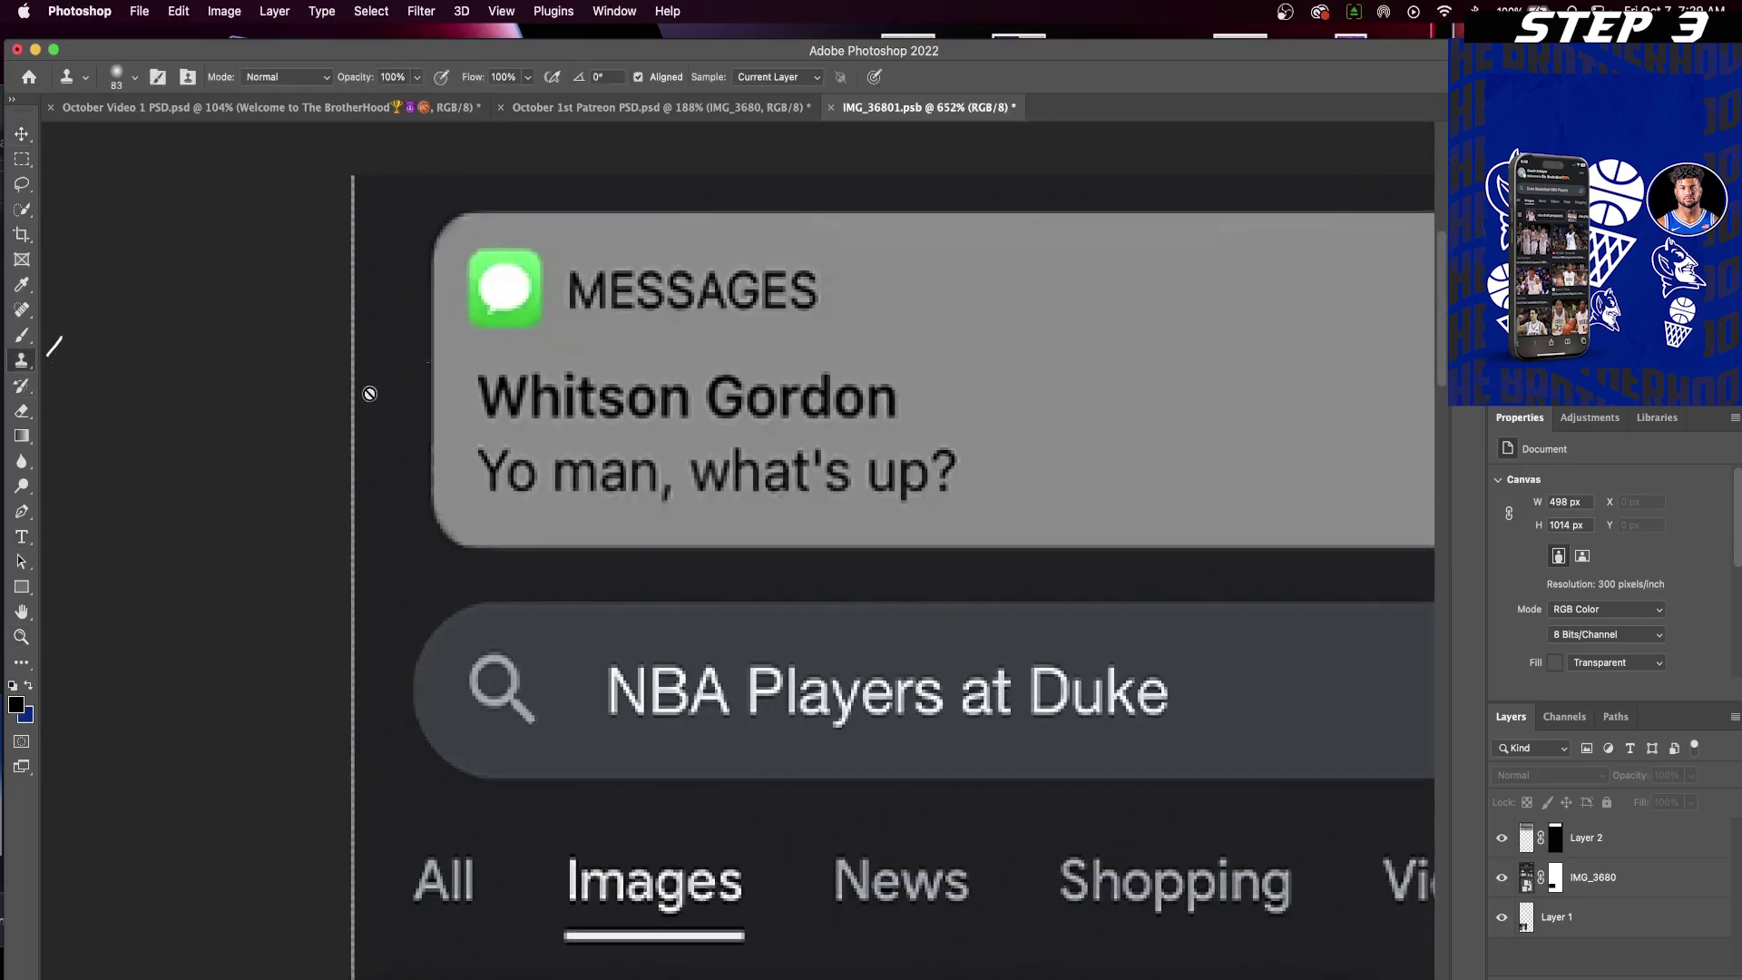
left_click(823, 397, "super")
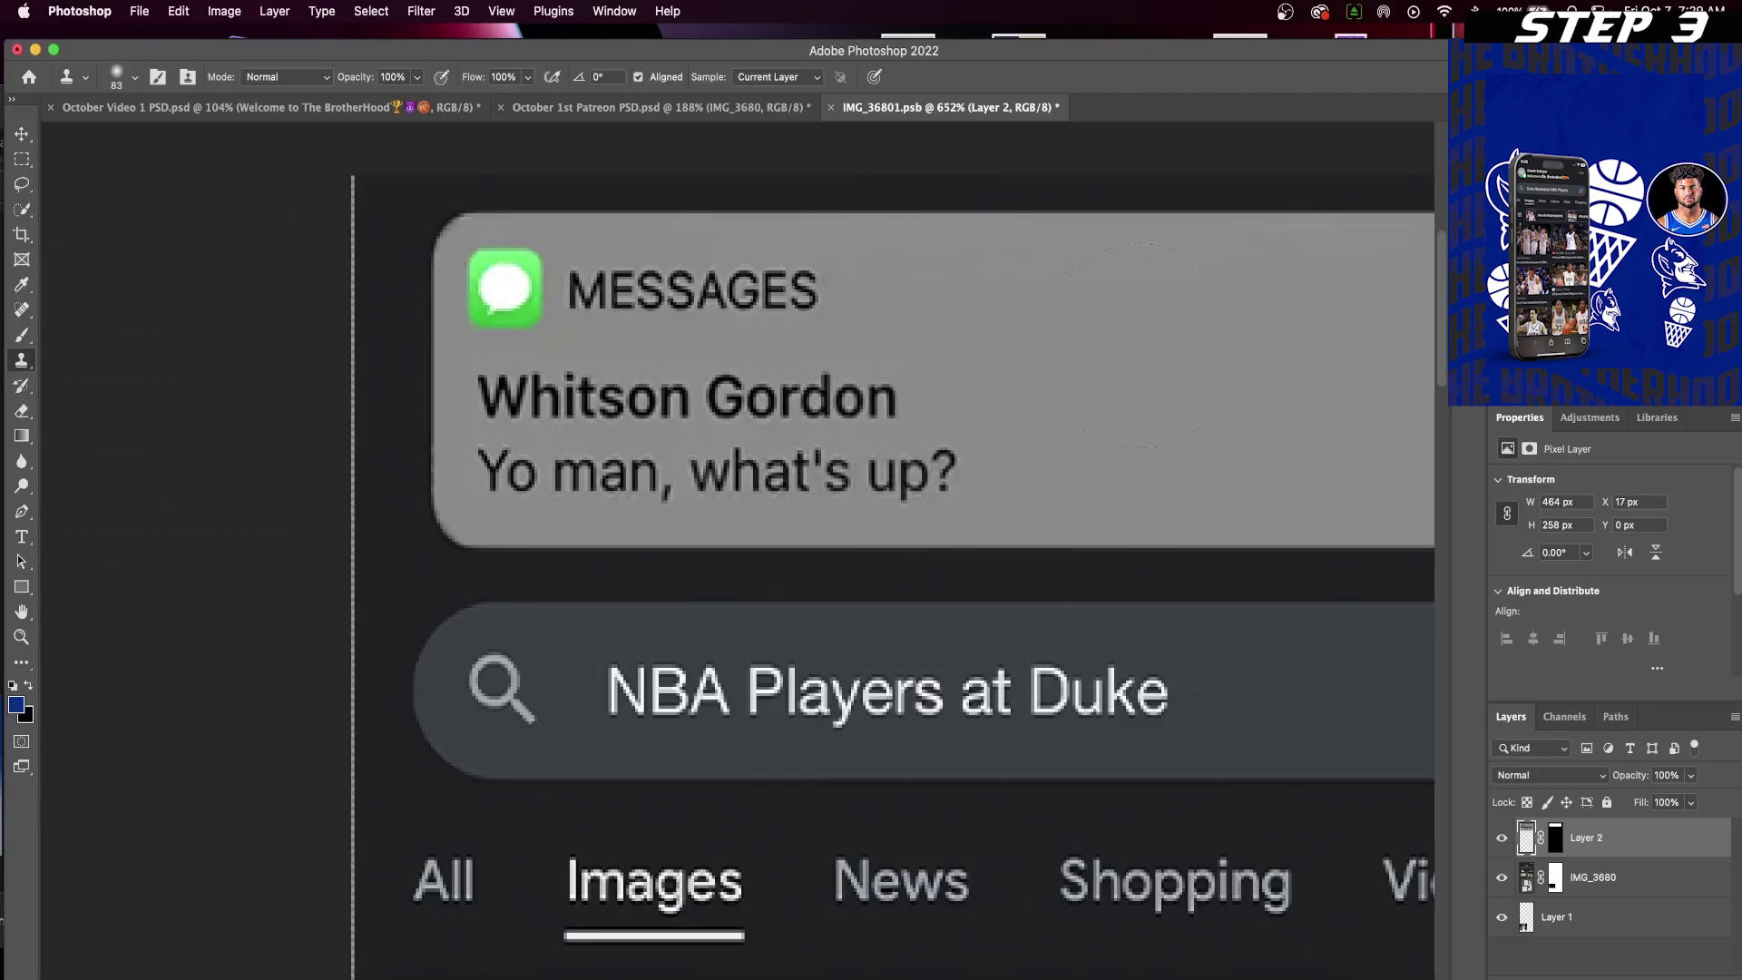
key("bracketleft")
key("bracketleft")
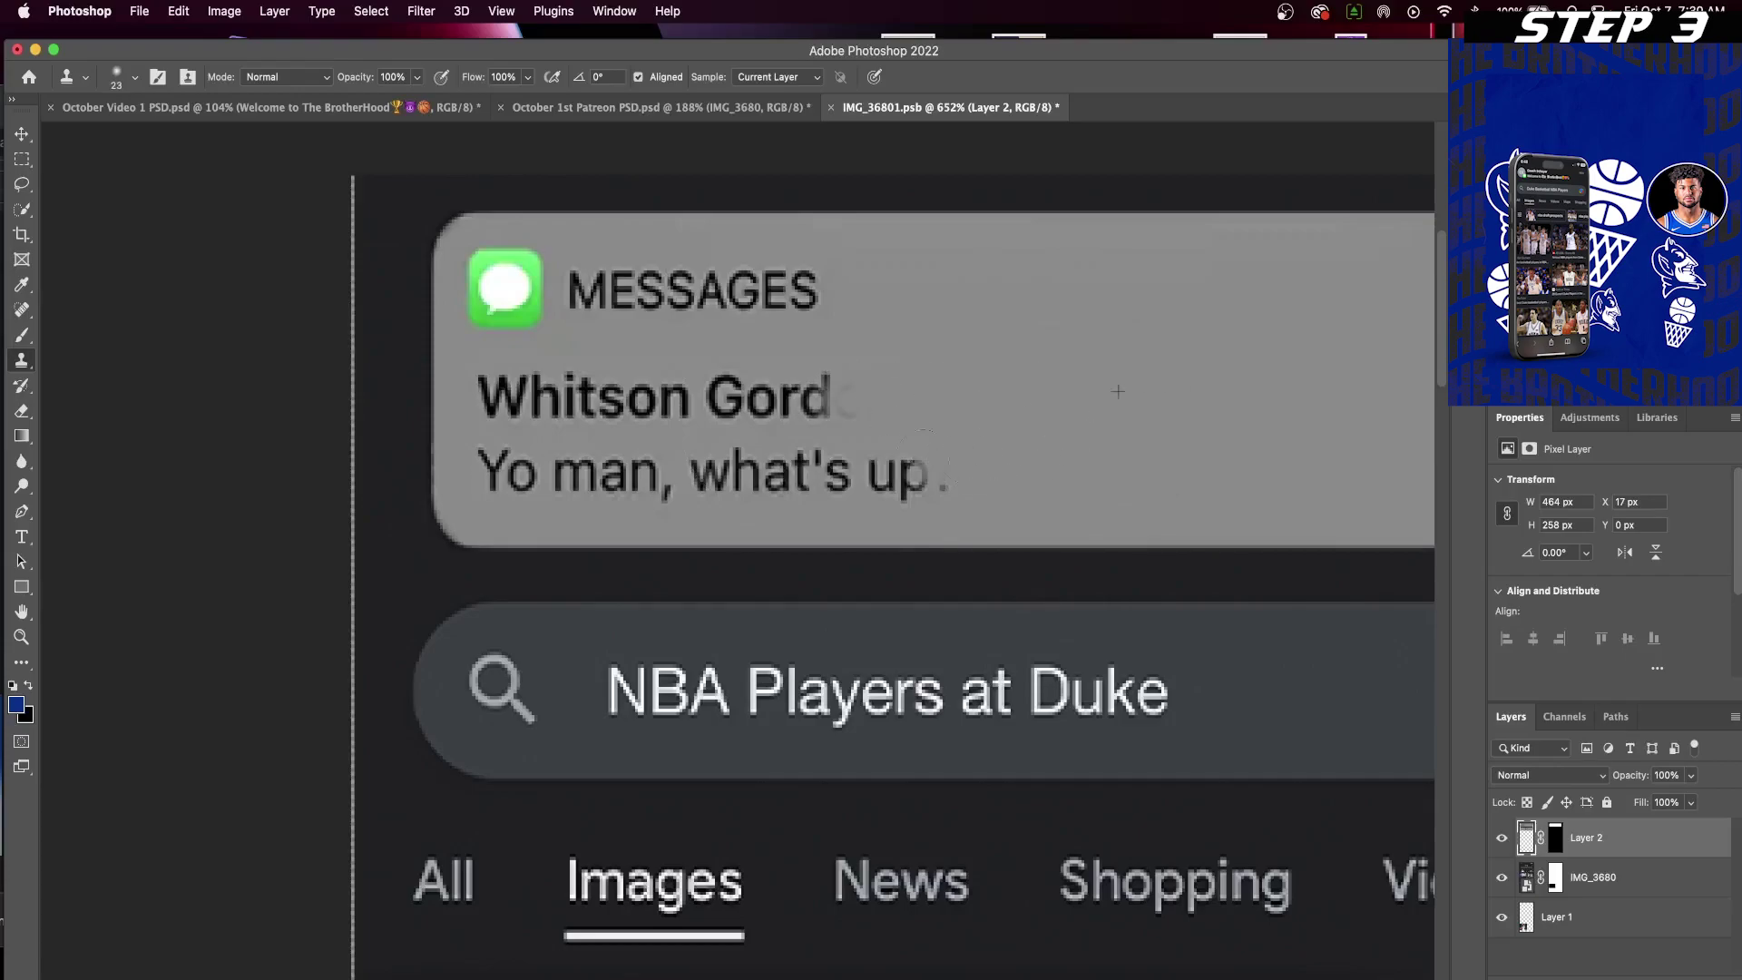
mouse_move(853, 471)
left_mouse_down()
mouse_move(857, 399)
mouse_move(814, 392)
mouse_move(791, 468)
mouse_move(644, 482)
mouse_move(691, 417)
left_mouse_up()
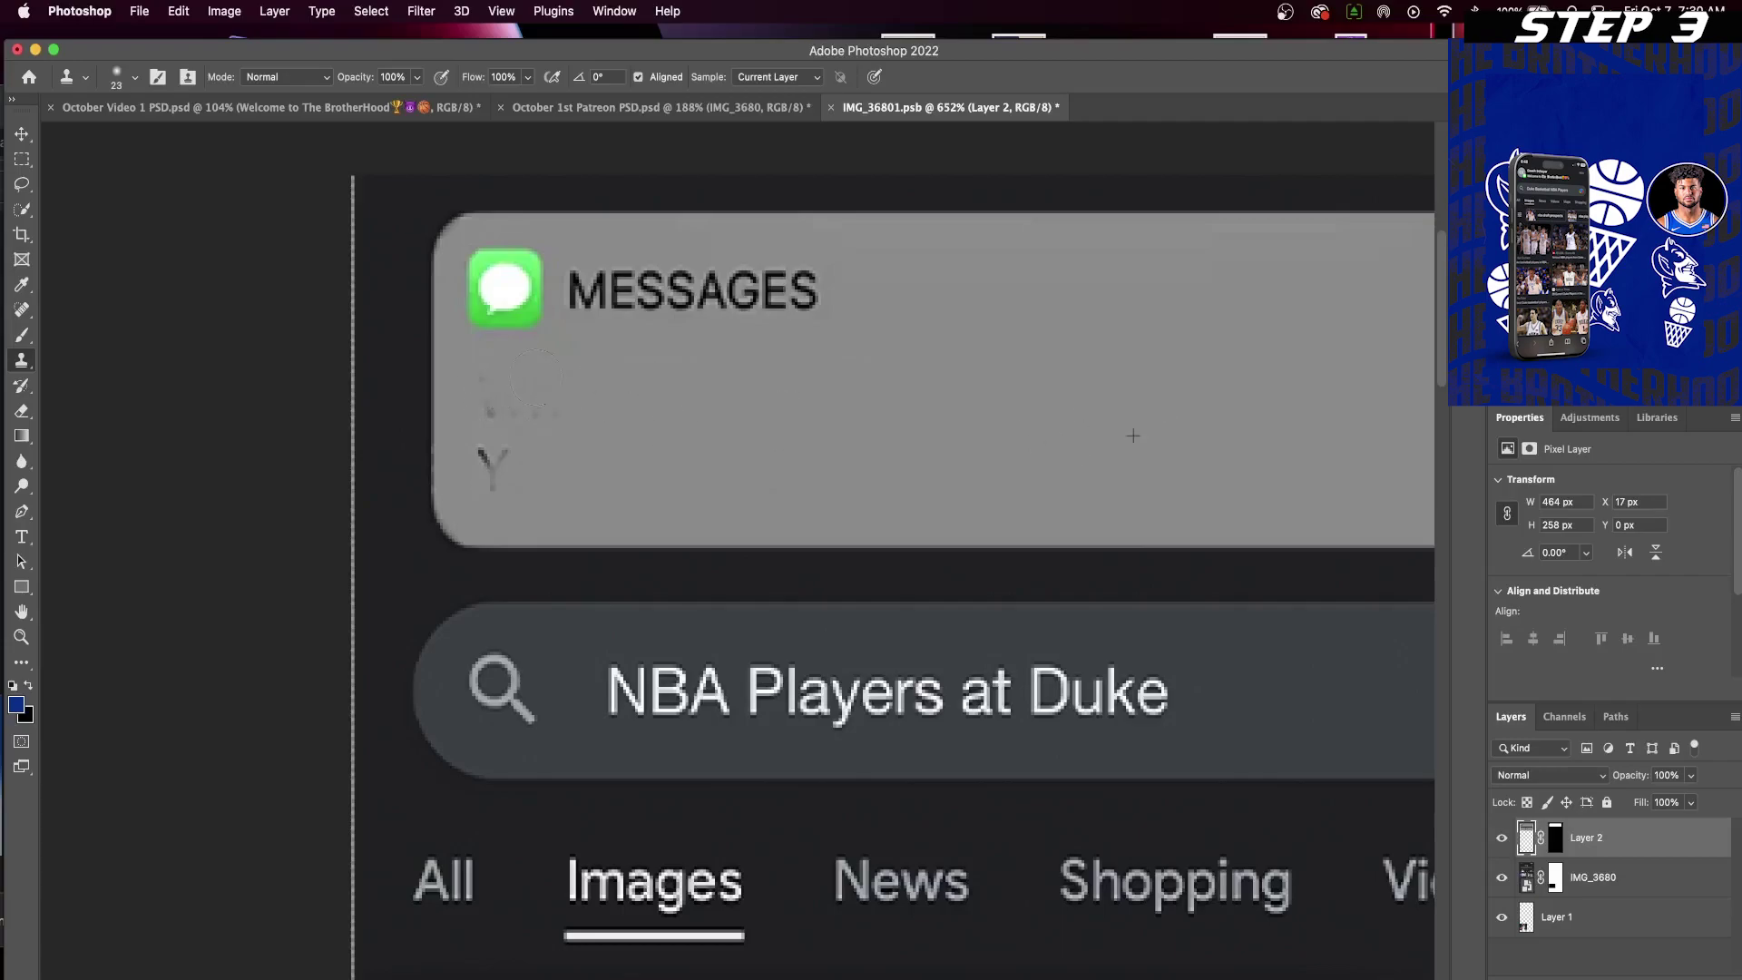
- Add the sender text "Coach Scheyer" in black Helvetica Bold beneath the banner's MESSAGES heading
key("z")
left_click_drag(1059, 424, 1025, 400)
key("t")
left_click(606, 331)
left_click(278, 76)
scroll(287, 347, "down", 5)
scroll(288, 345, "down", 15)
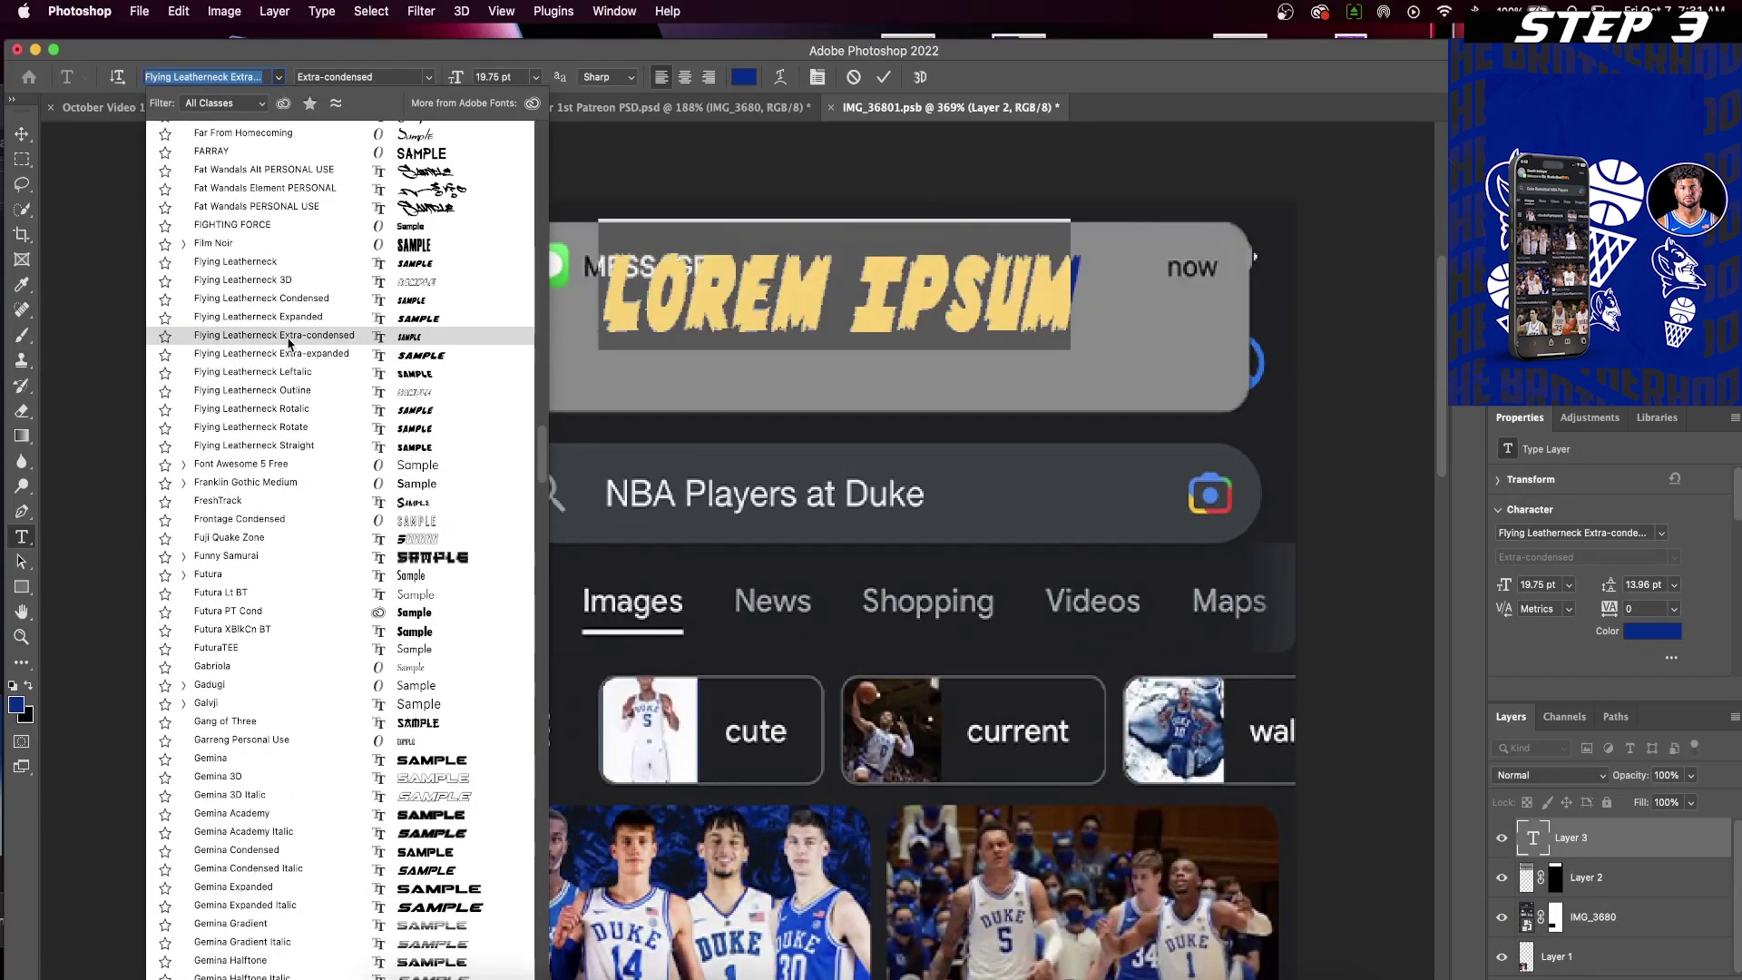
scroll(284, 350, "down", 10)
left_click(265, 720)
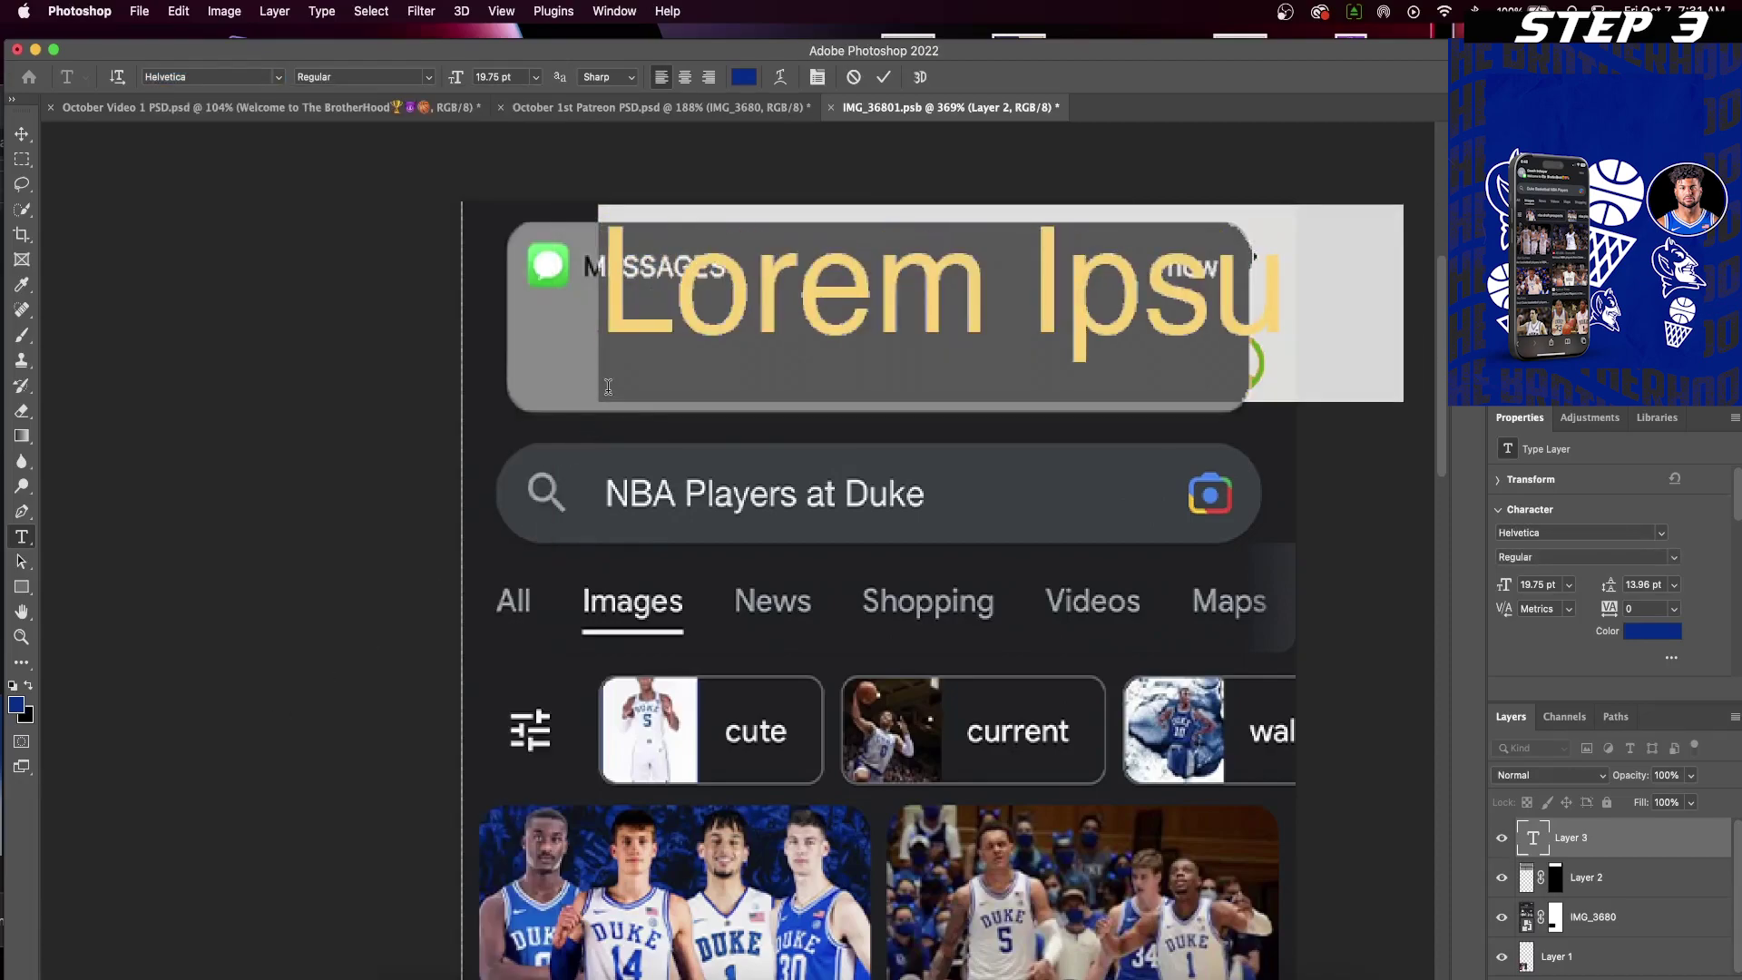
type("Coach Scheyer")
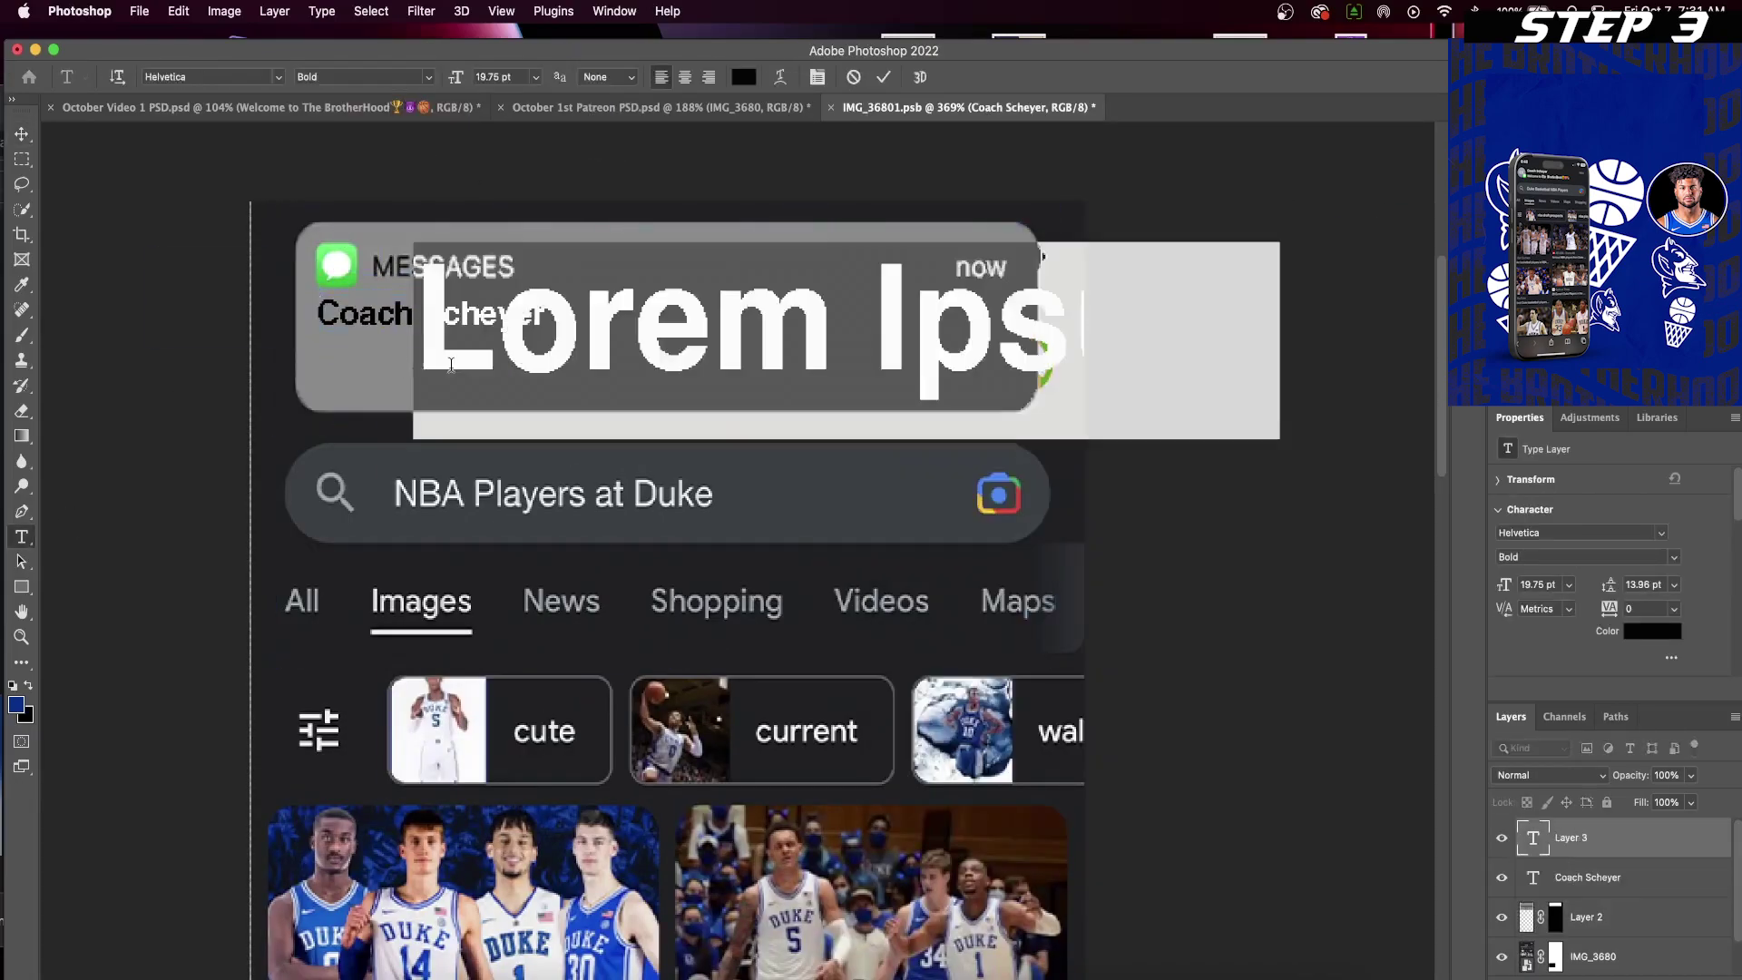
- Add the message text "Welcome to the Brotherhood", scale it down to 4.42 pt, and align it directly beneath the sender name
type("Welcome to the Brotherhood")
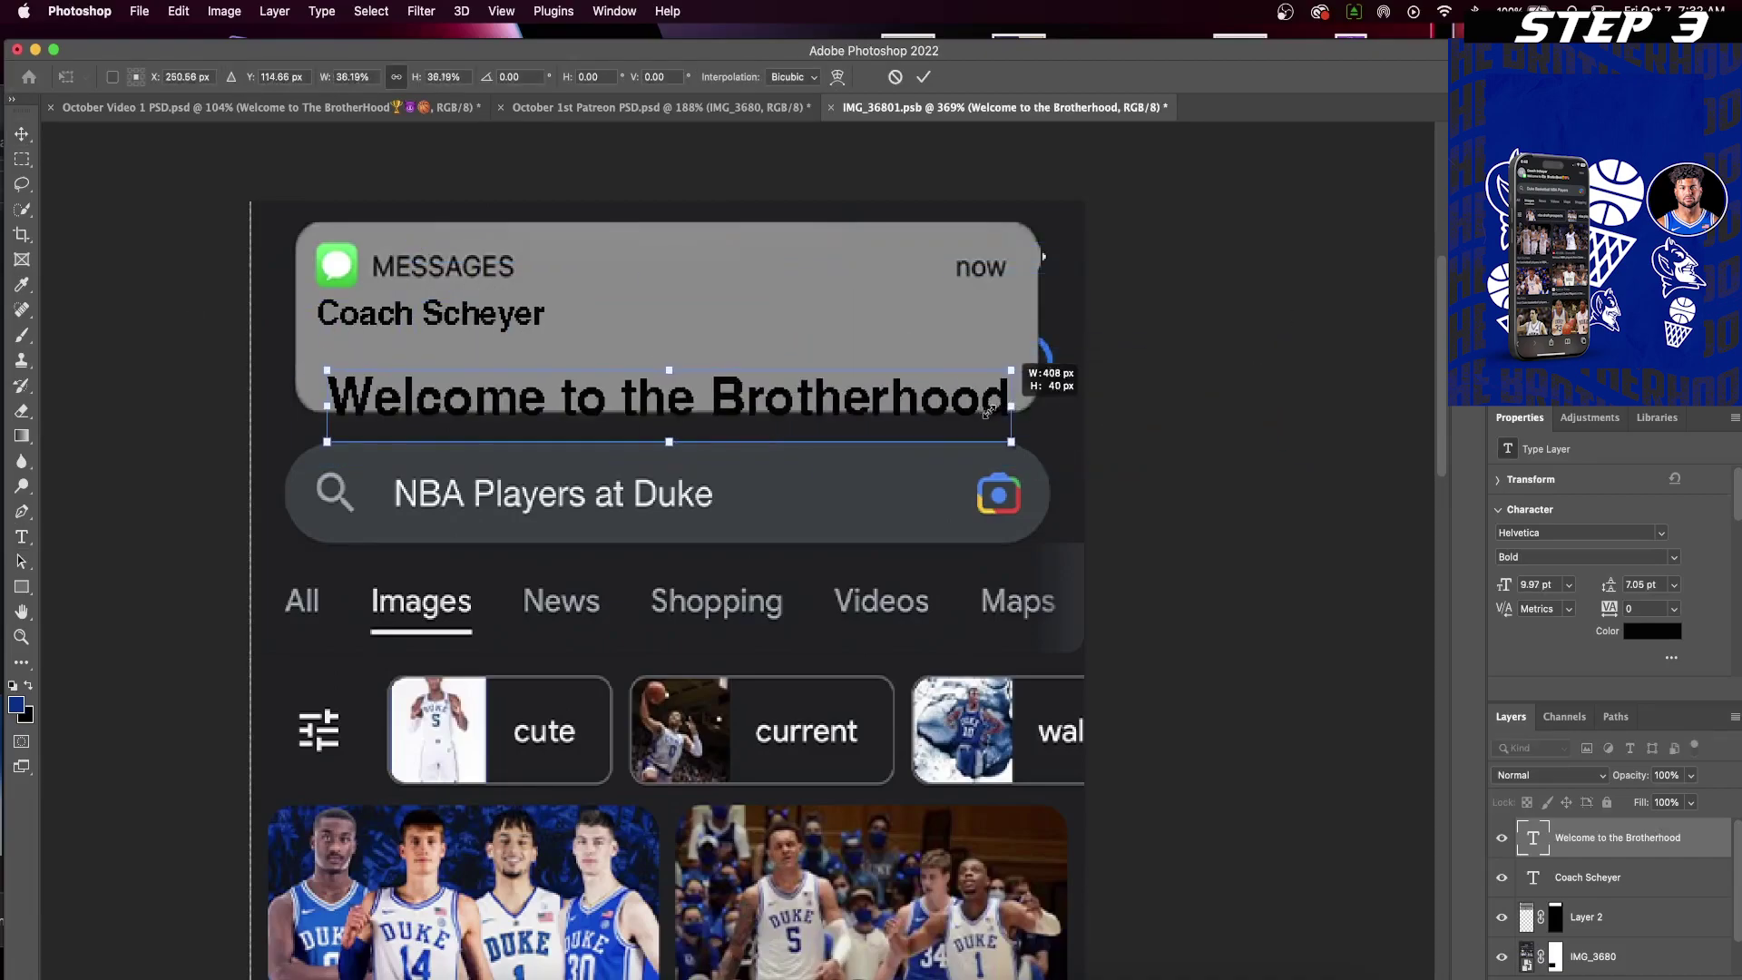
key("ctrl+a")
left_click_drag(675, 341, 721, 331)
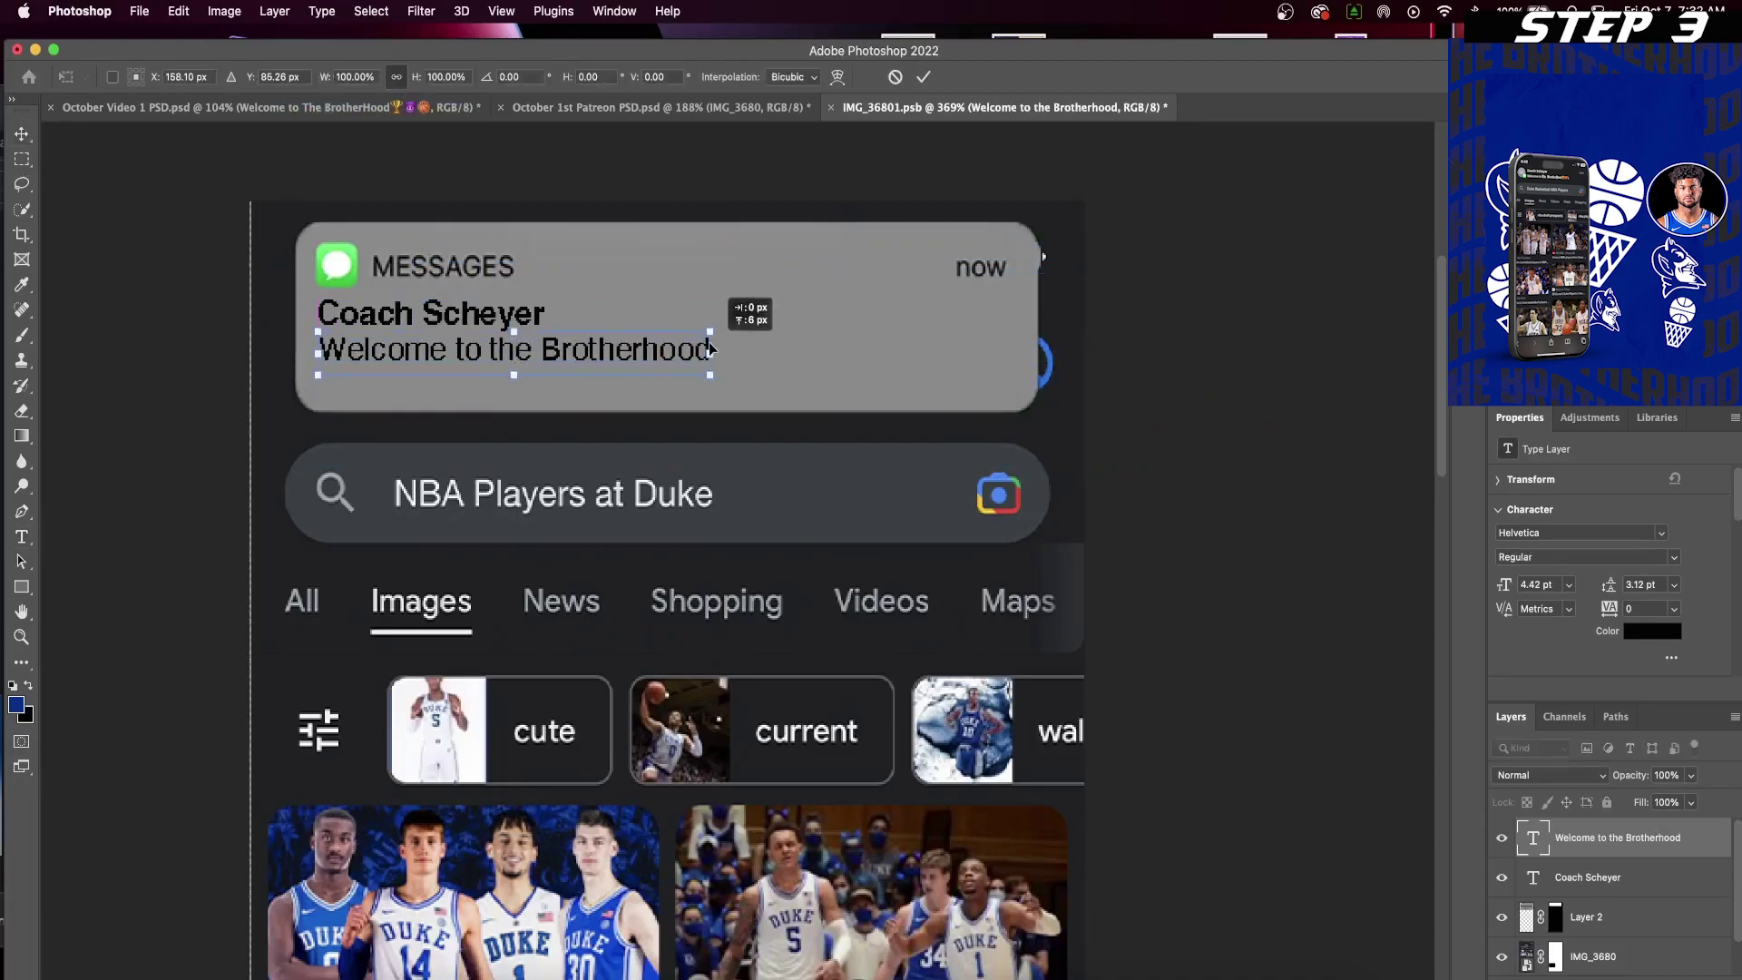
left_click(789, 381)
- Close the IMG_36801.psb smart object contents and save the changes back to the poster
scroll(927, 651, "down", 3)
left_click(1116, 689)
key("z")
left_click_drag(1197, 744, 1161, 678)
scroll(1210, 677, "down", 3)
key("v")
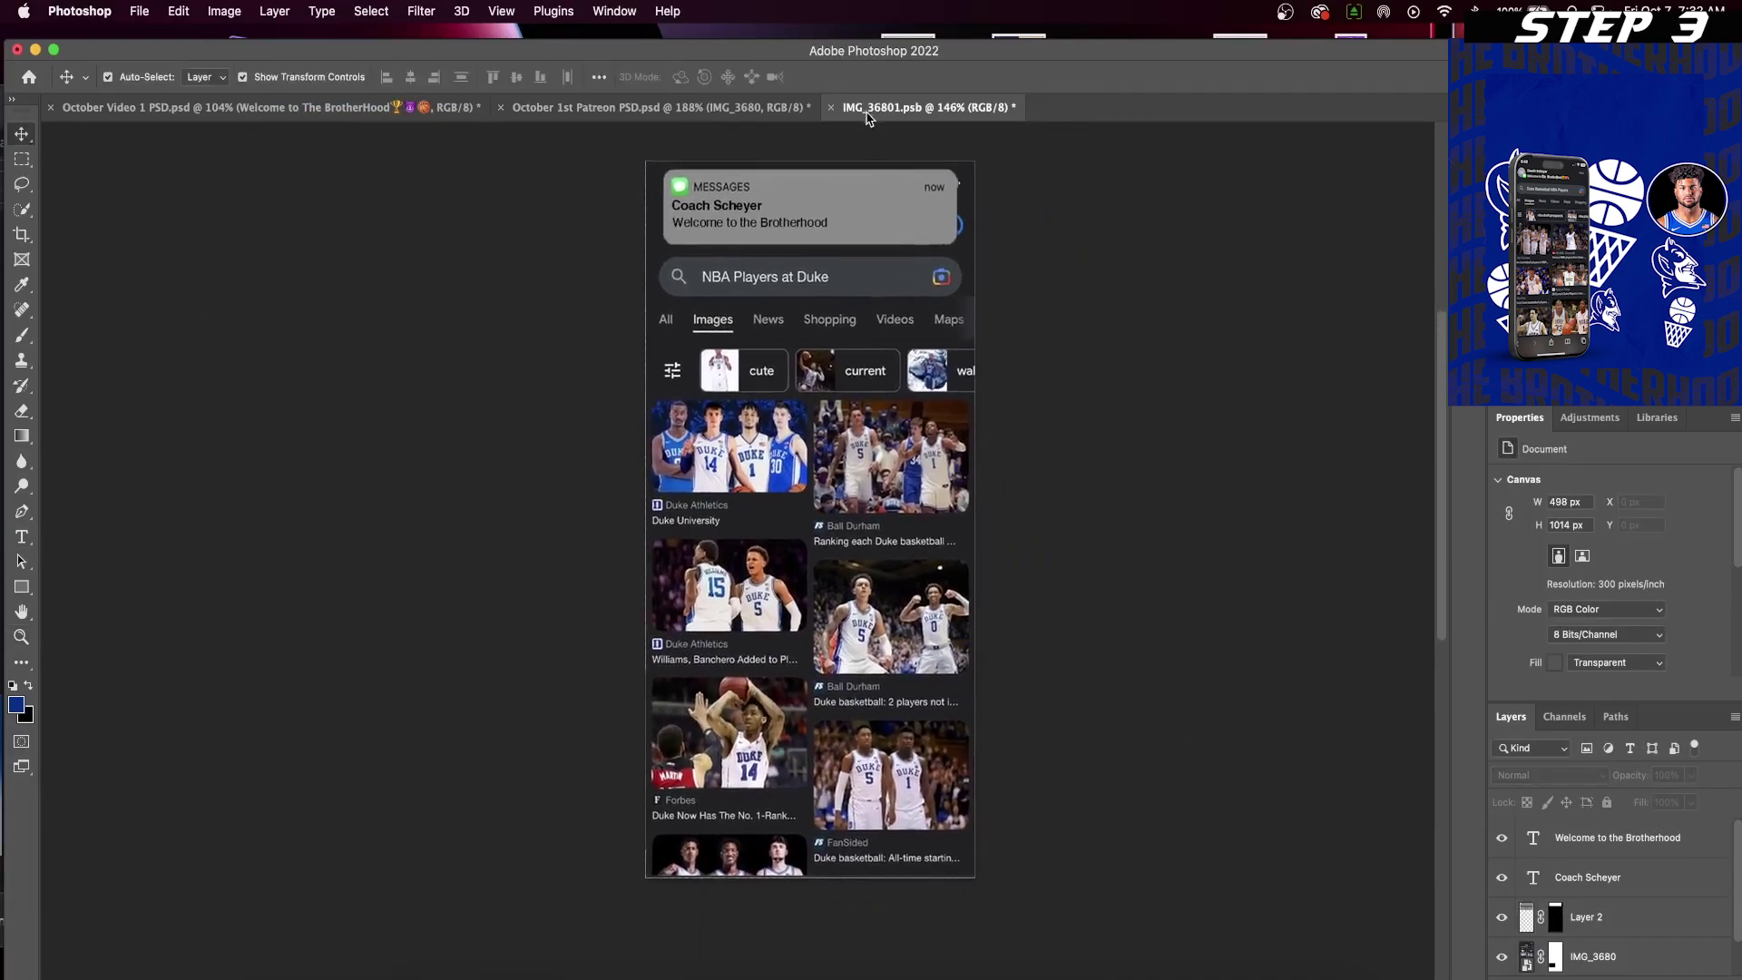
left_click(831, 109)
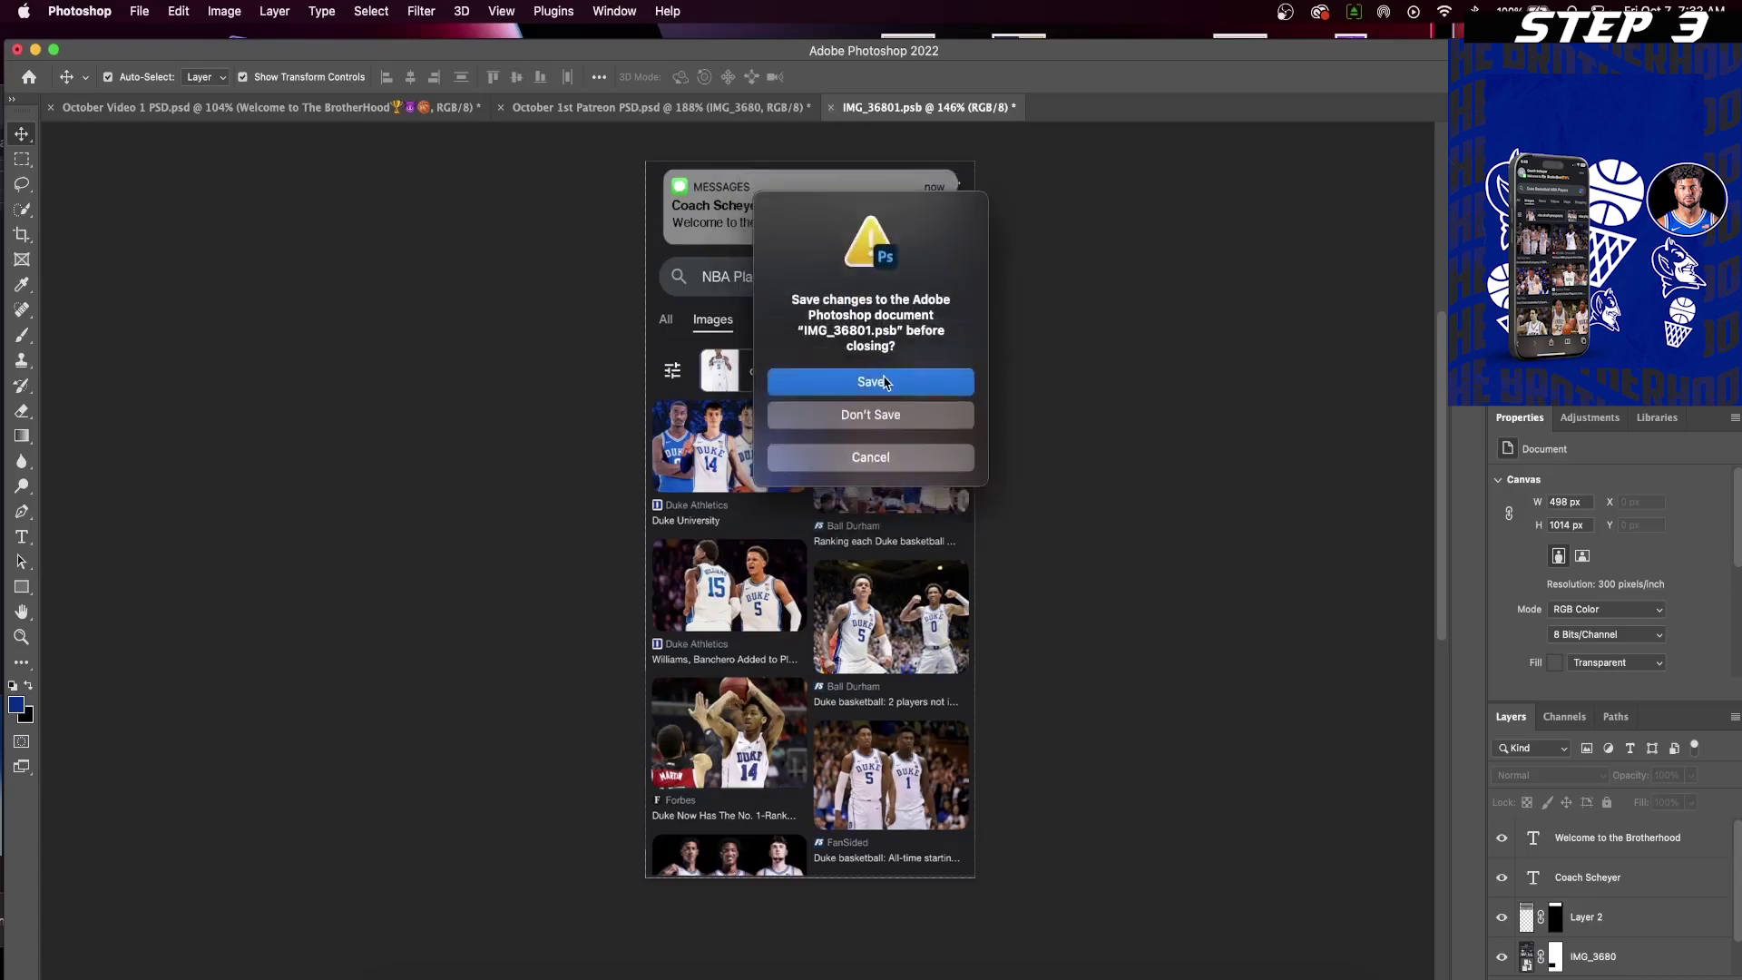
left_click(887, 383)
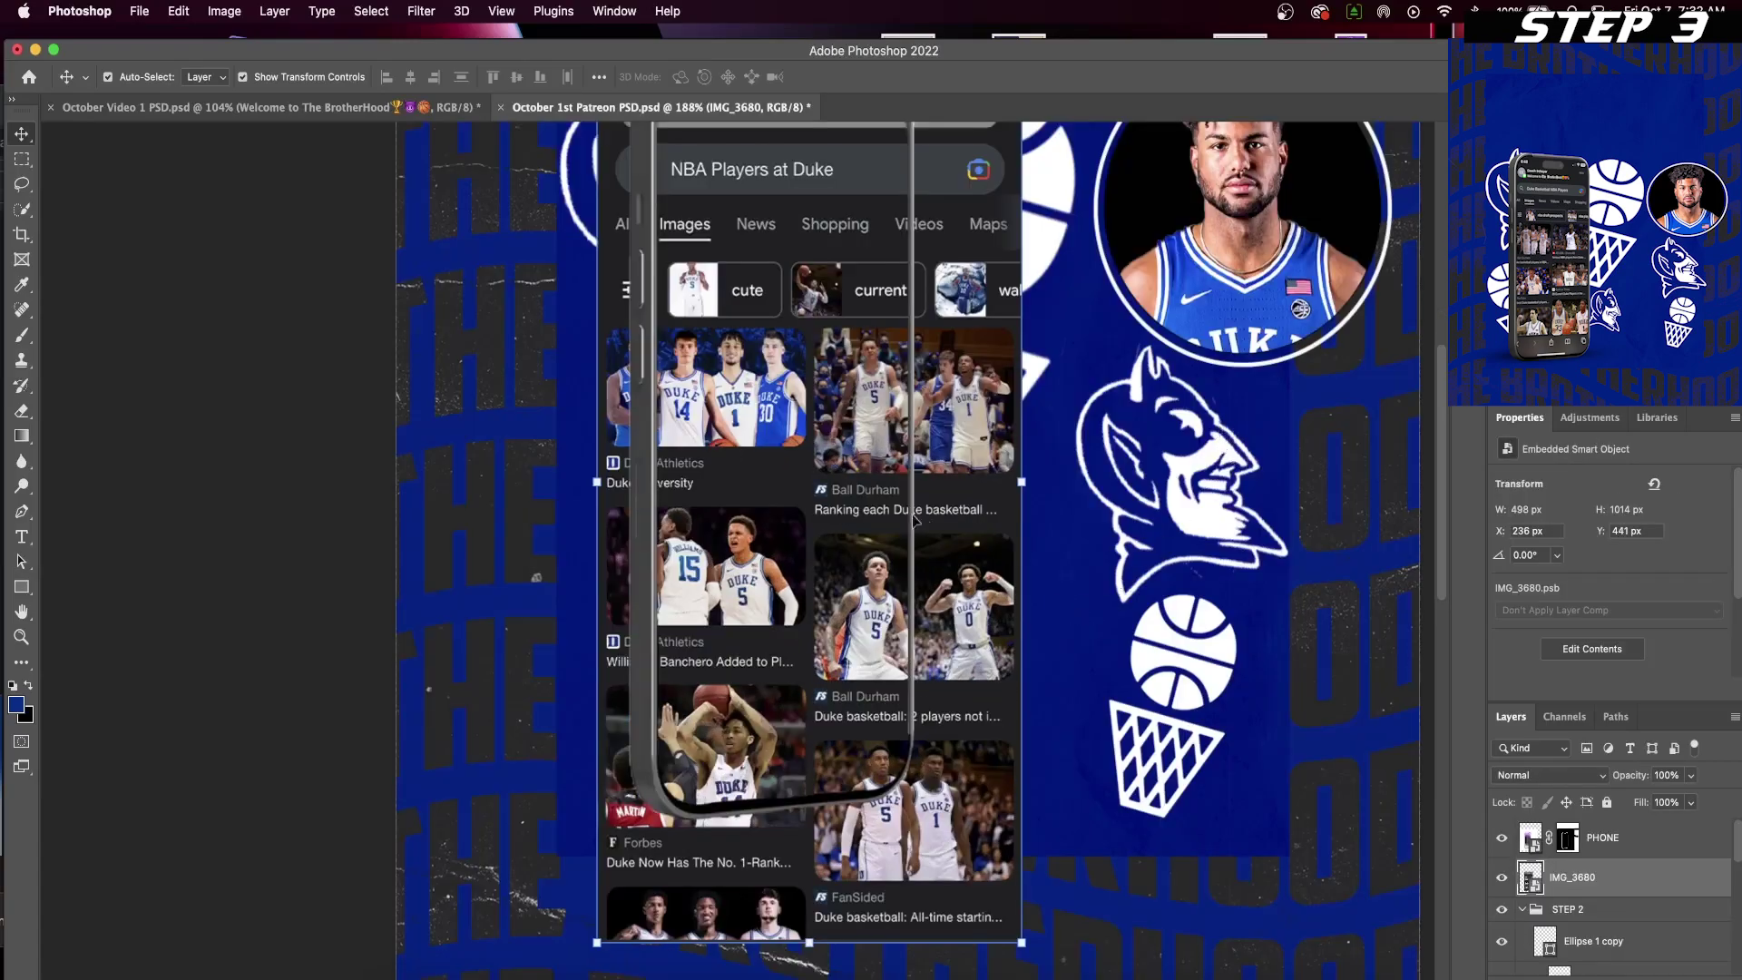
- Distort the IMG_3680 screenshot in perspective, pulling its corners inward and skewing them to follow the phone frame's tilt
key("super+0")
key("super+t")
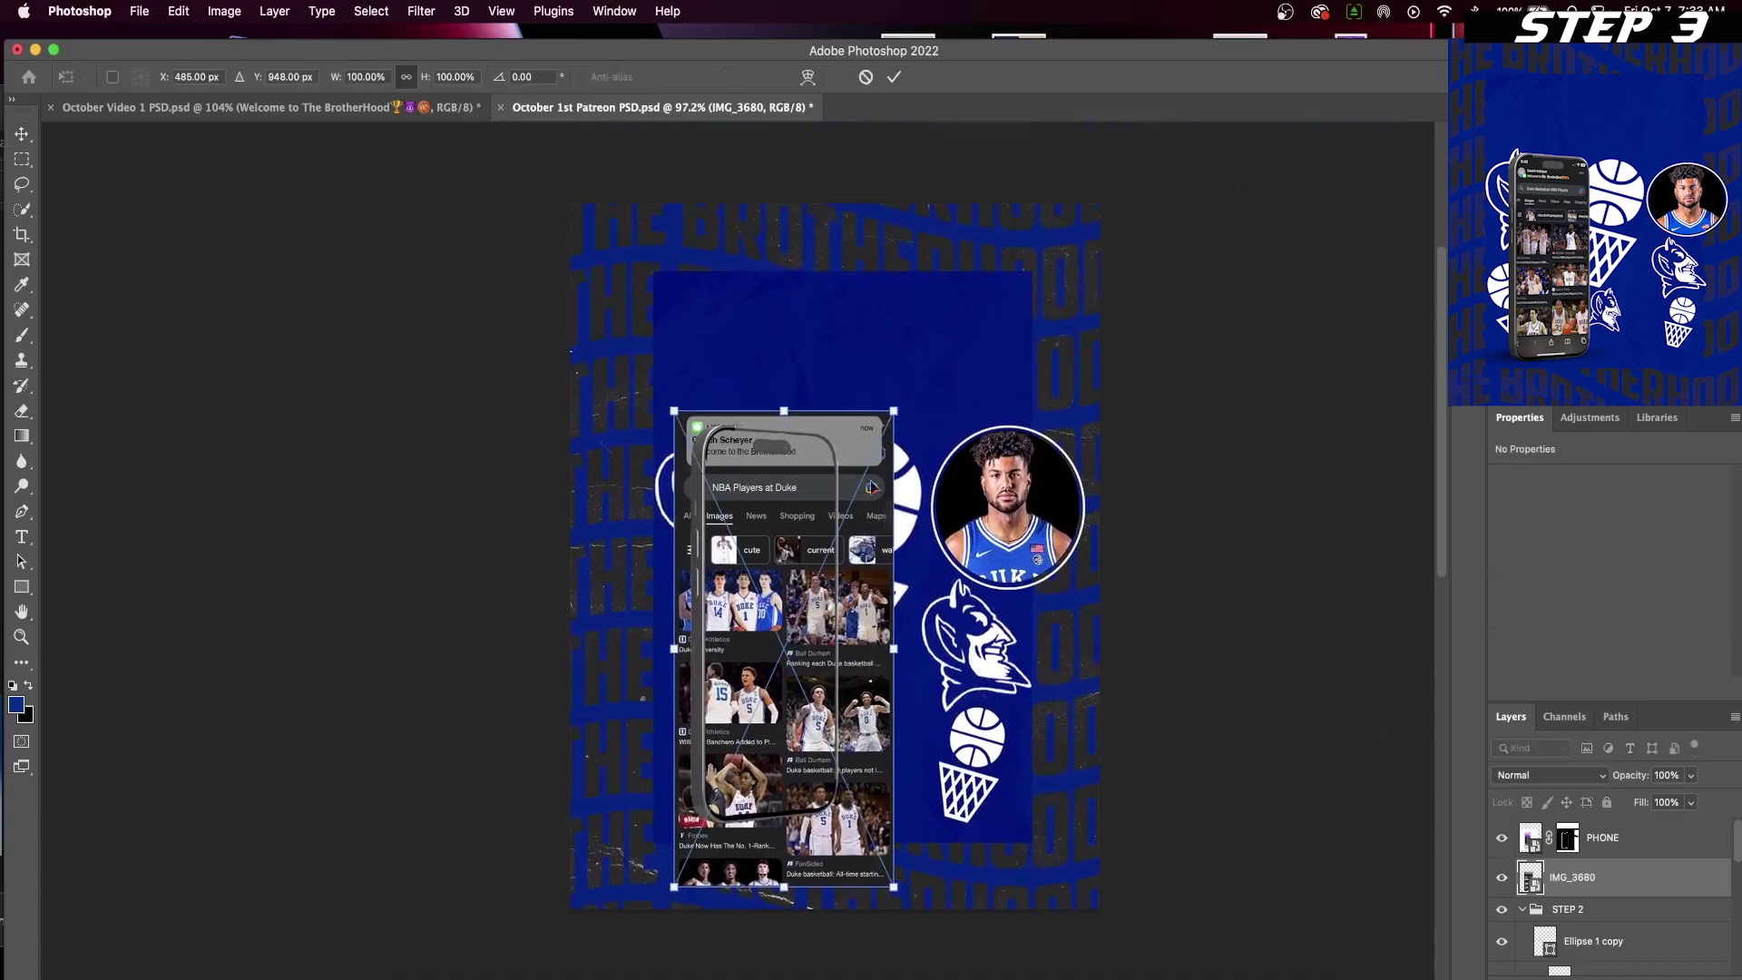
right_click(847, 515)
left_click(899, 642)
left_click_drag(674, 411, 703, 411)
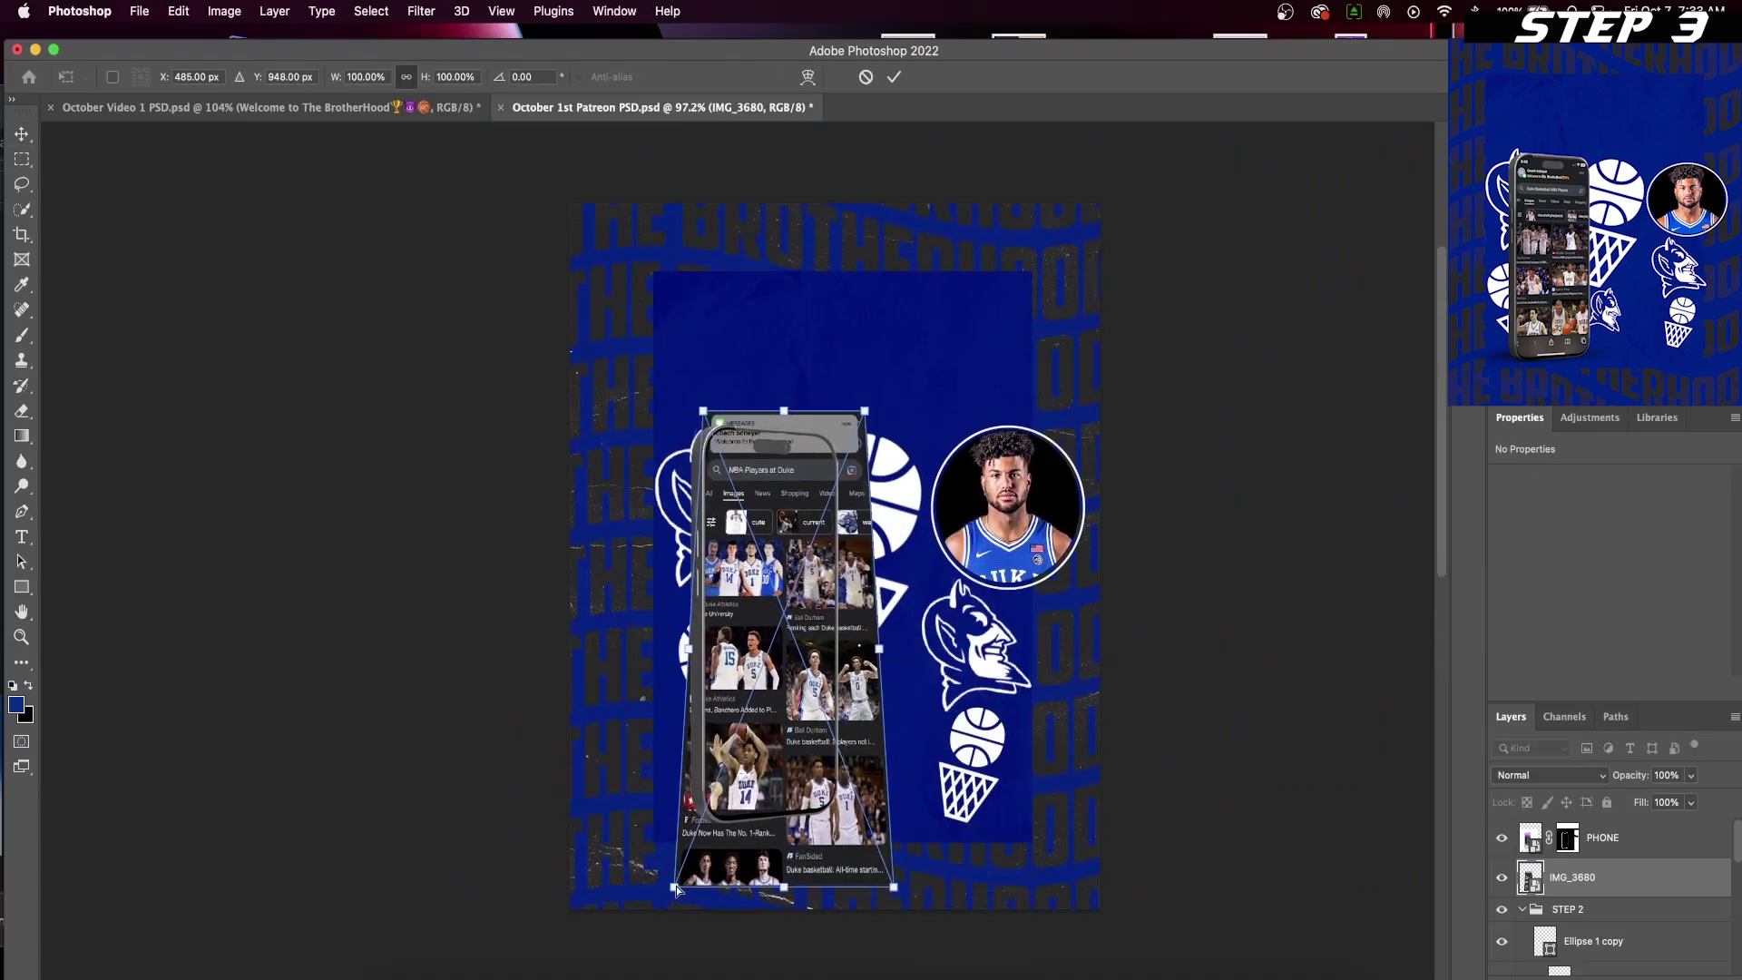
mouse_move(676, 885)
left_mouse_down()
mouse_move(677, 860)
mouse_move(694, 886)
left_mouse_up()
left_click_drag(875, 890, 861, 842)
mouse_move(863, 464)
left_mouse_down()
mouse_move(833, 460)
mouse_move(855, 439)
left_mouse_up()
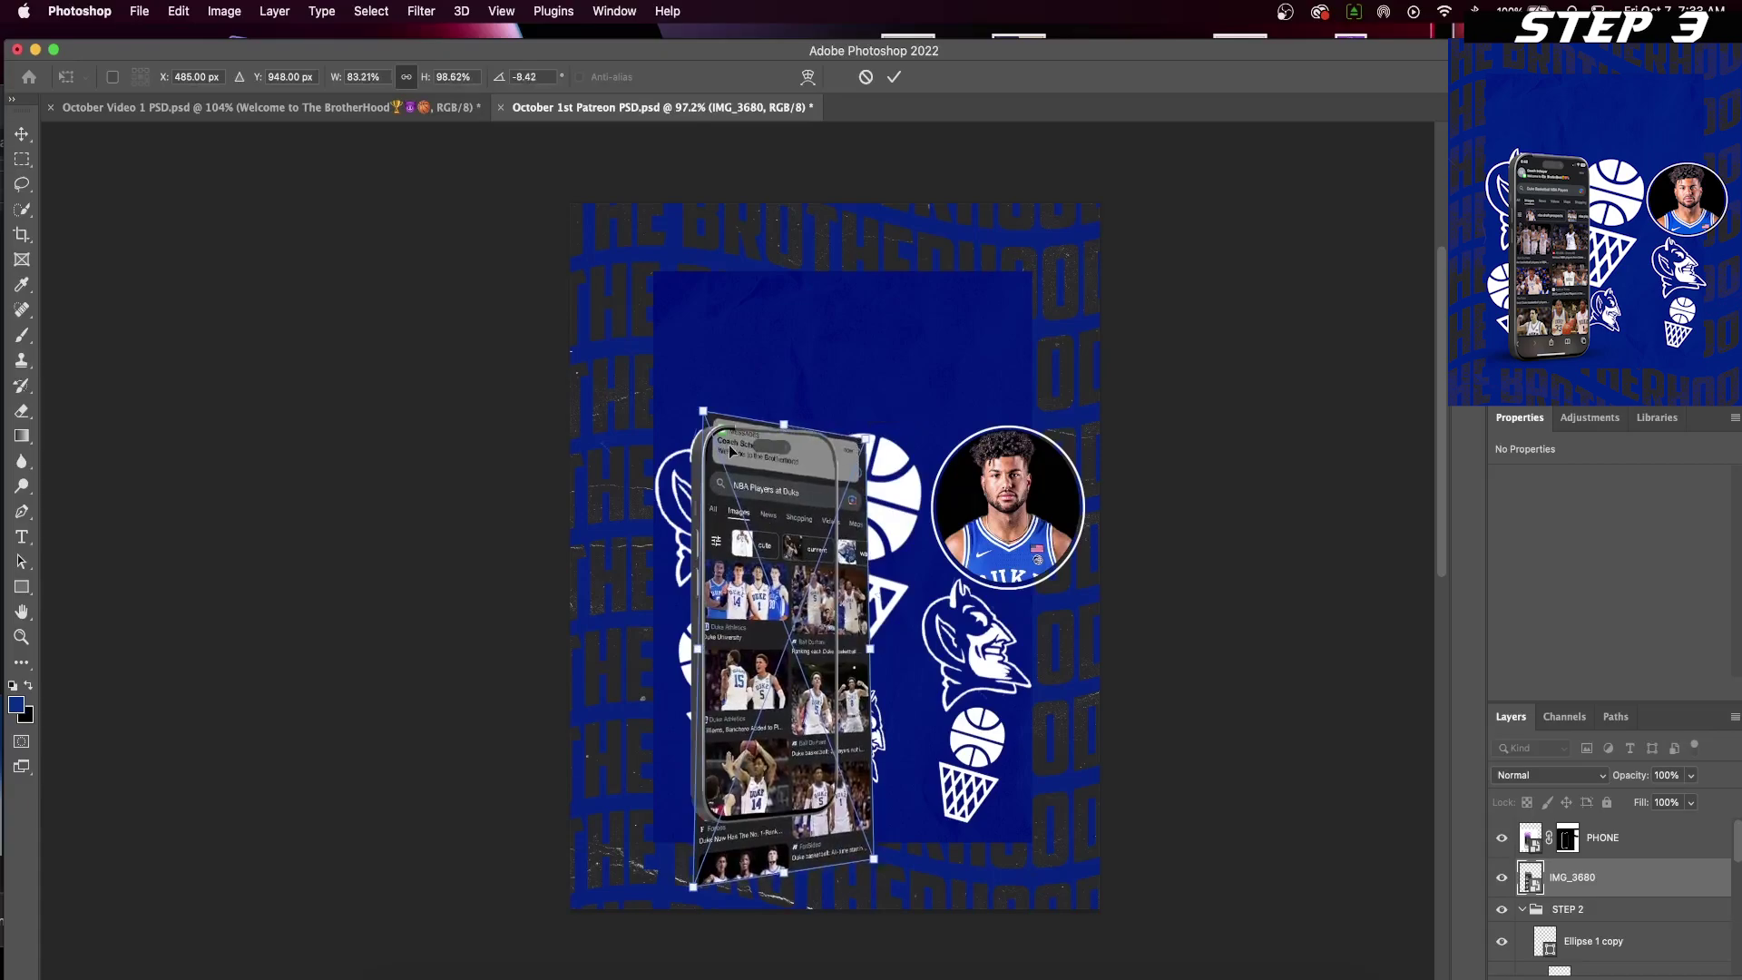
left_click_drag(704, 413, 702, 423)
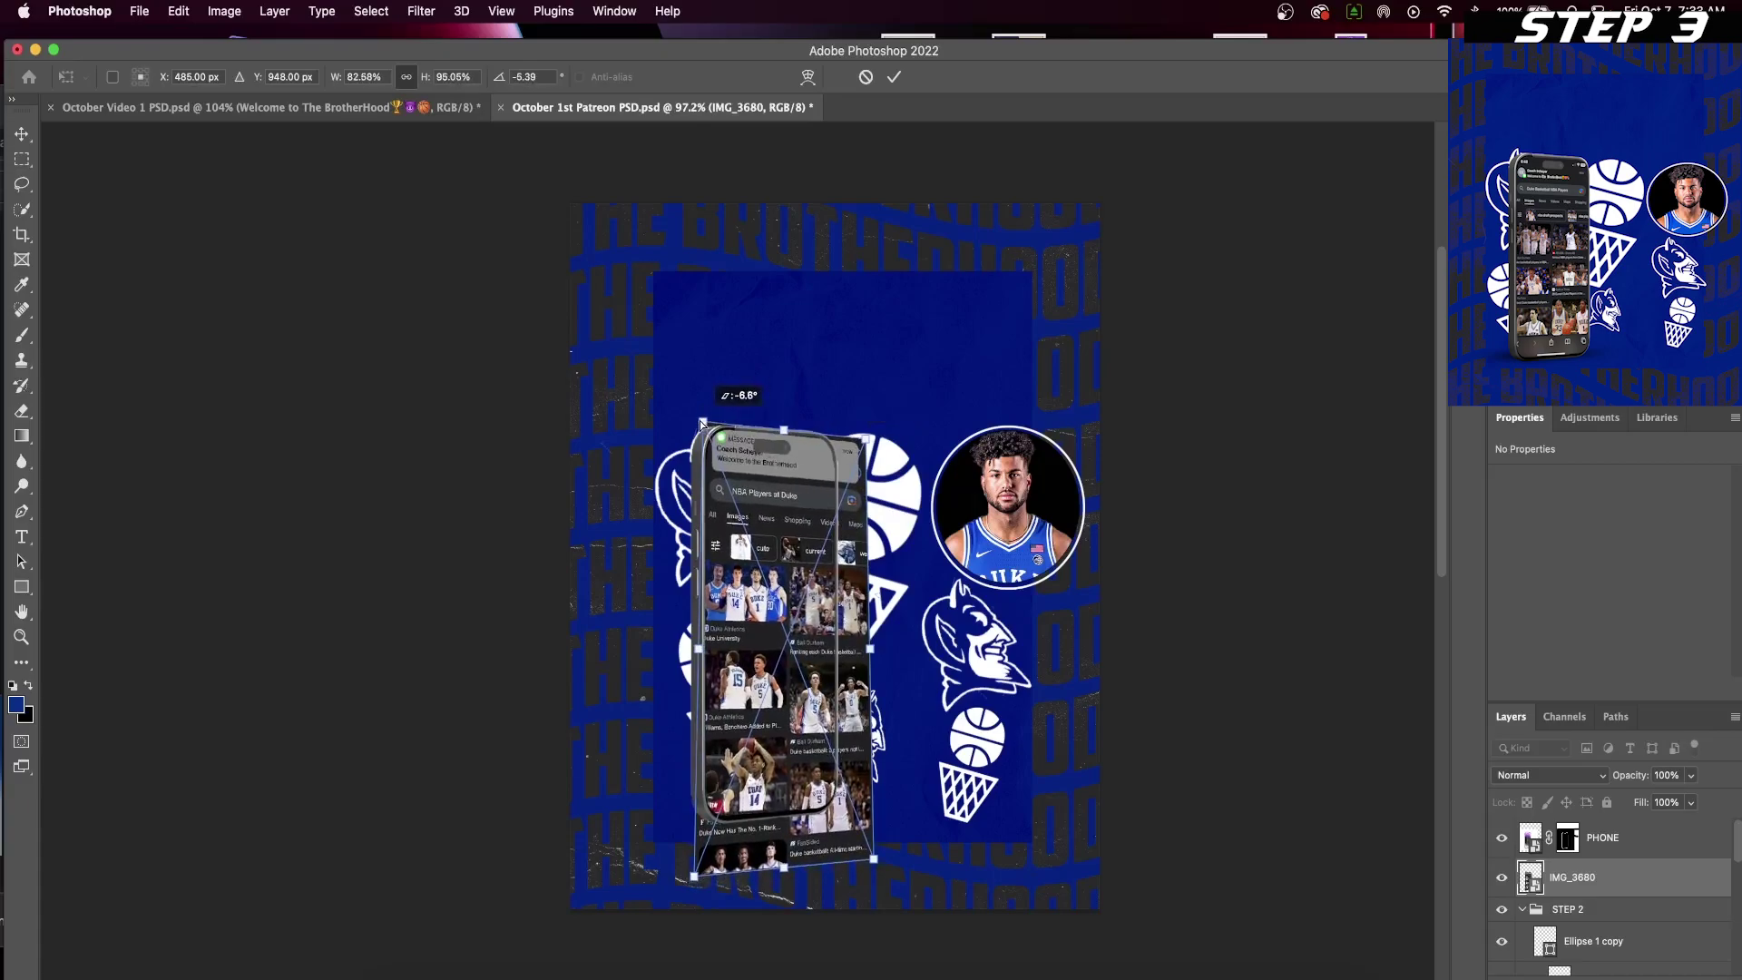
left_click(892, 76)
- Shrink the distorted screenshot to about 74% width and 85% height, move it behind the phone frame, and apply the transform
left_click_drag(866, 439, 851, 443)
left_click_drag(789, 635, 785, 593)
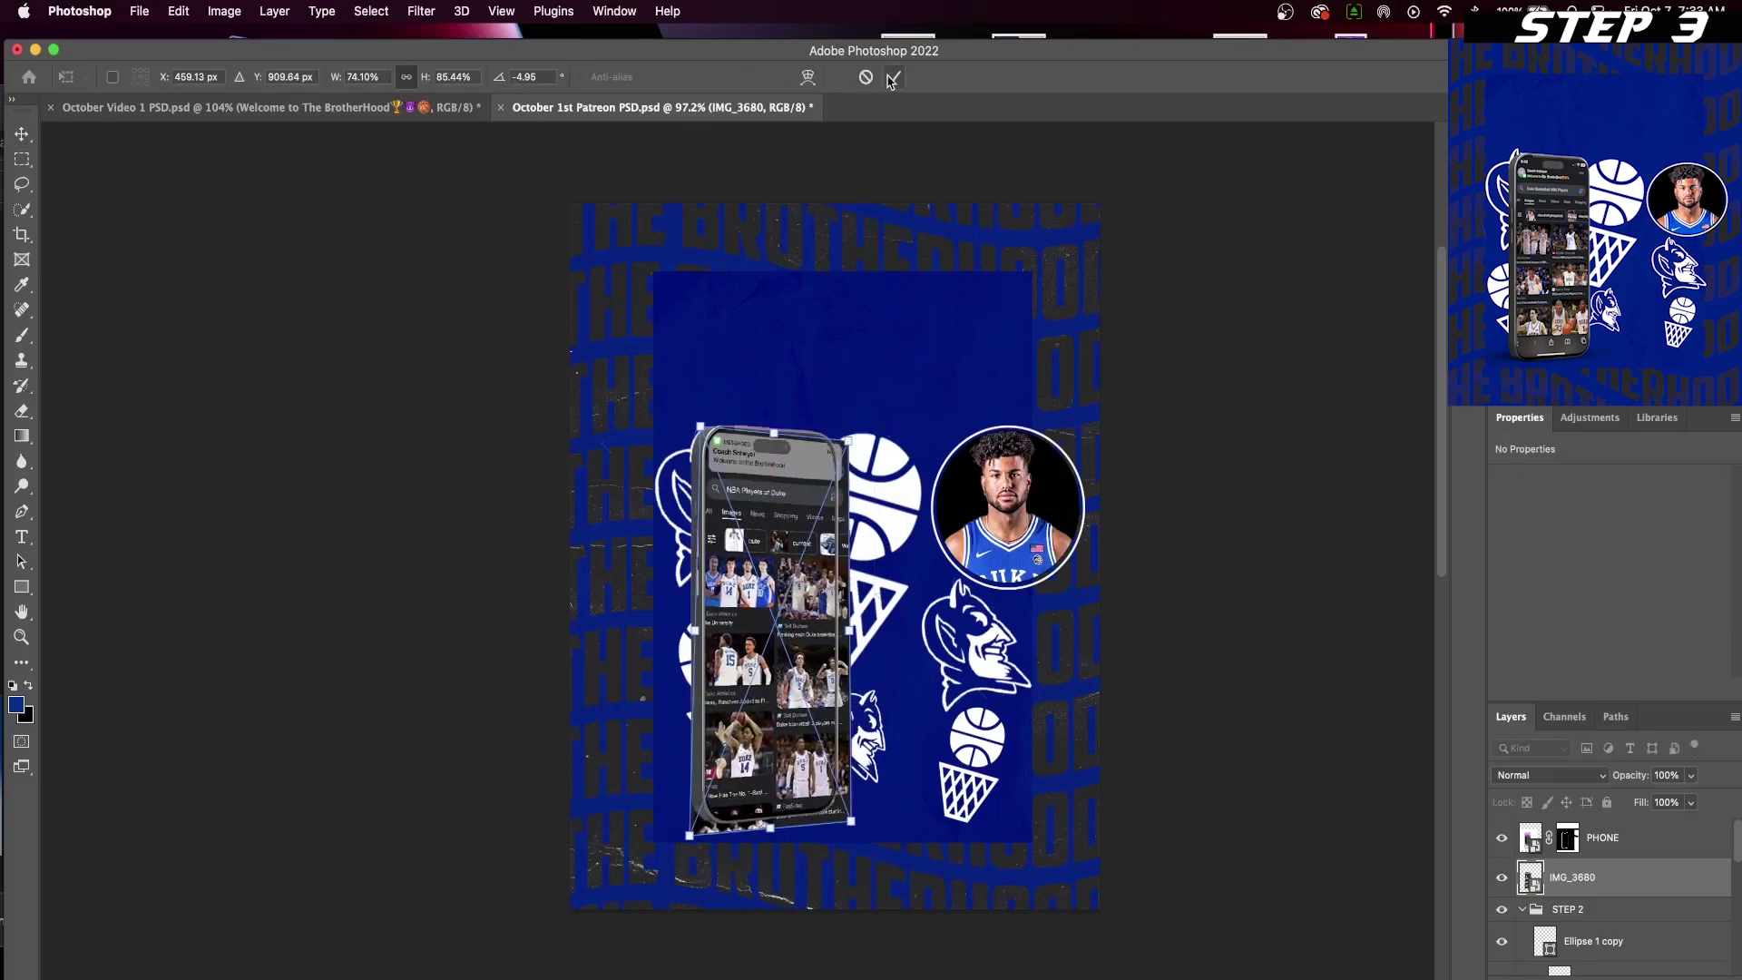
left_click(891, 77)
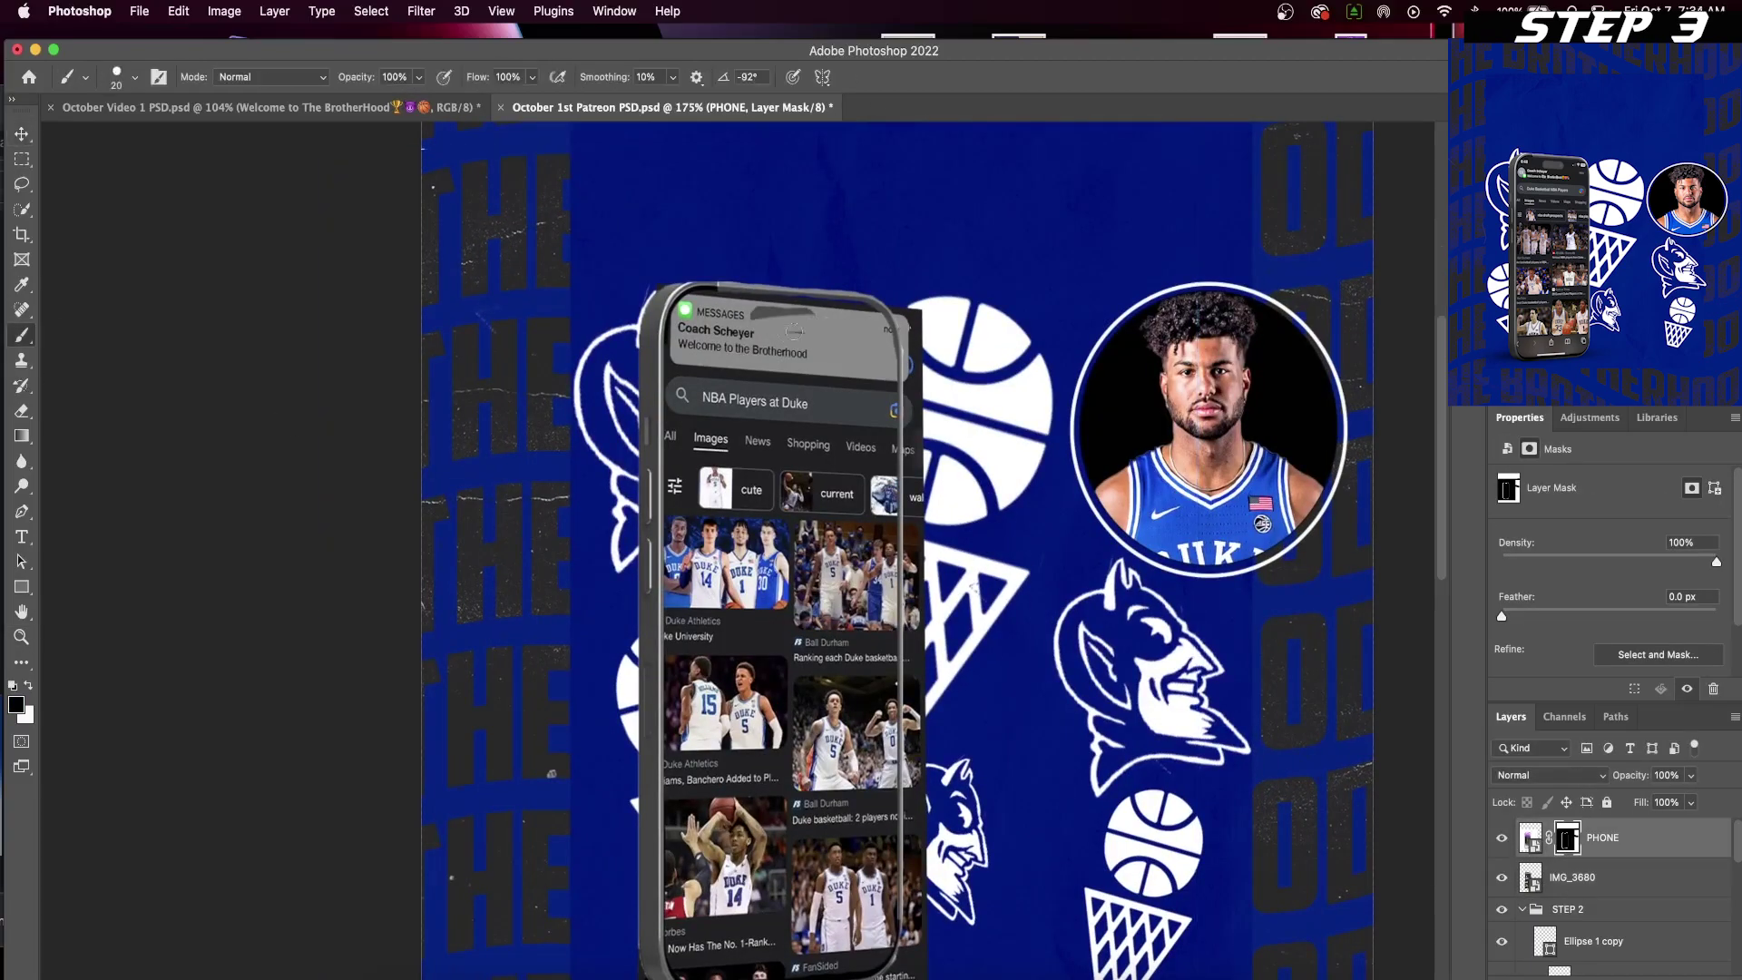
- Refit the IMG_3680 screenshot to the phone frame by distorting its upper corners and lower edge, and apply the transform
key("v")
scroll(835, 545, "down", 3)
key("ctrl+t")
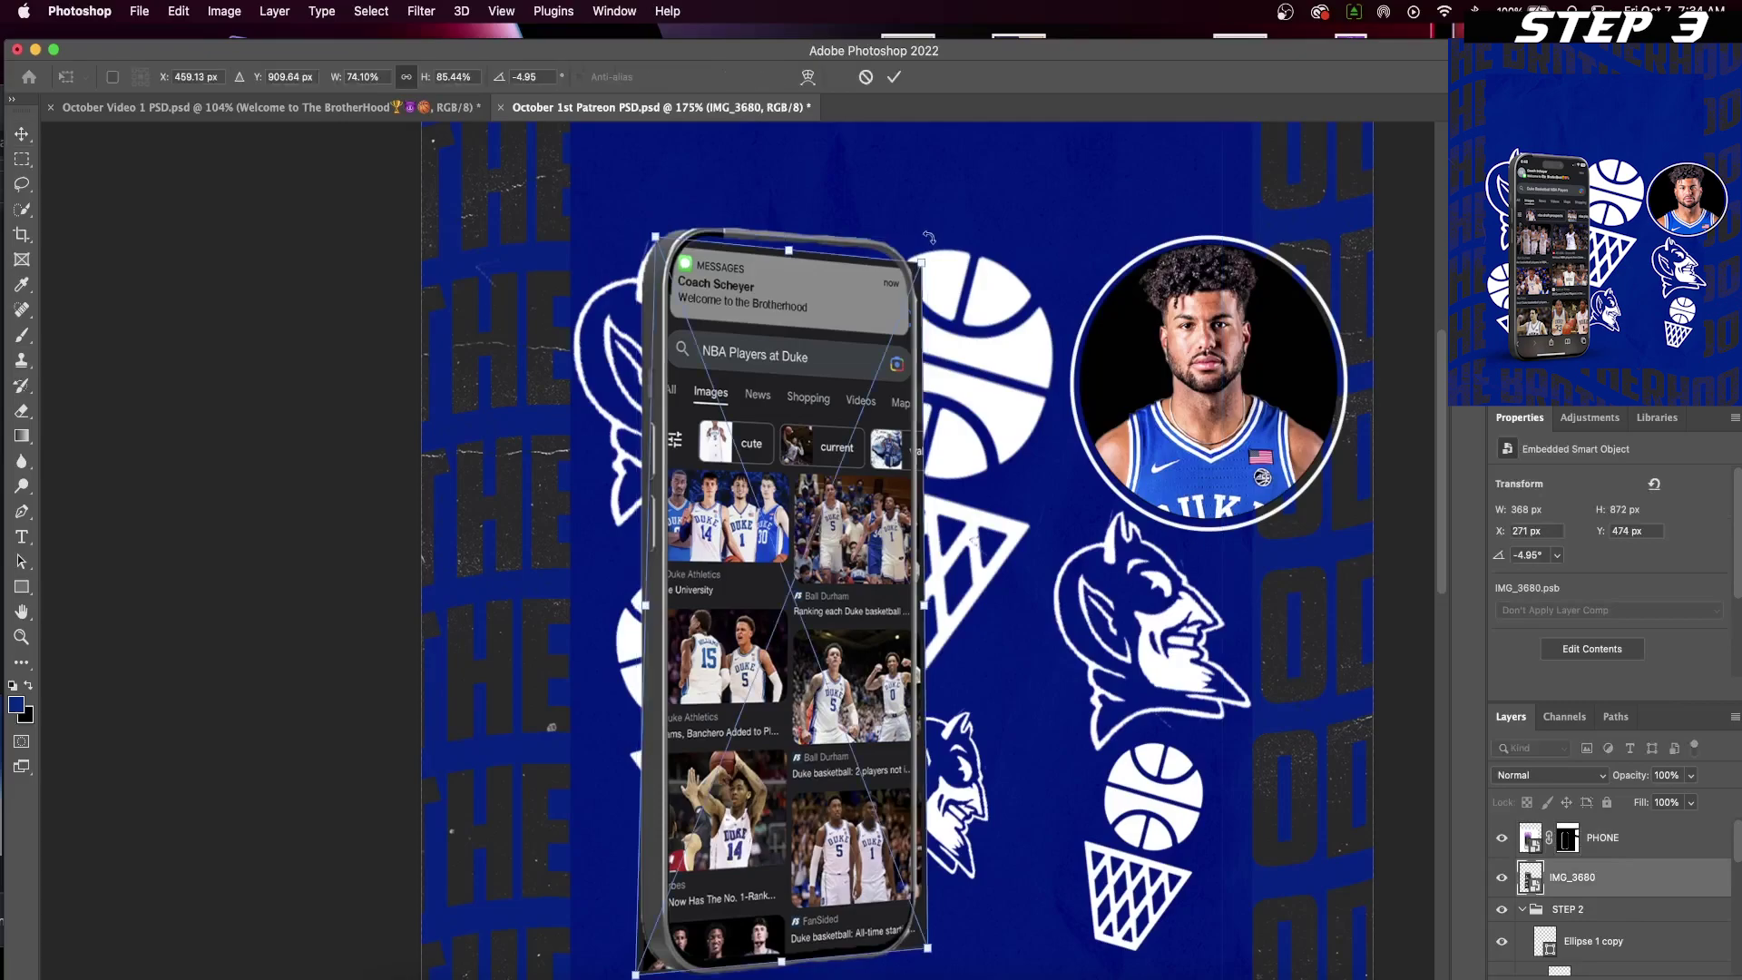
left_click_drag(923, 261, 921, 255)
right_click(920, 255)
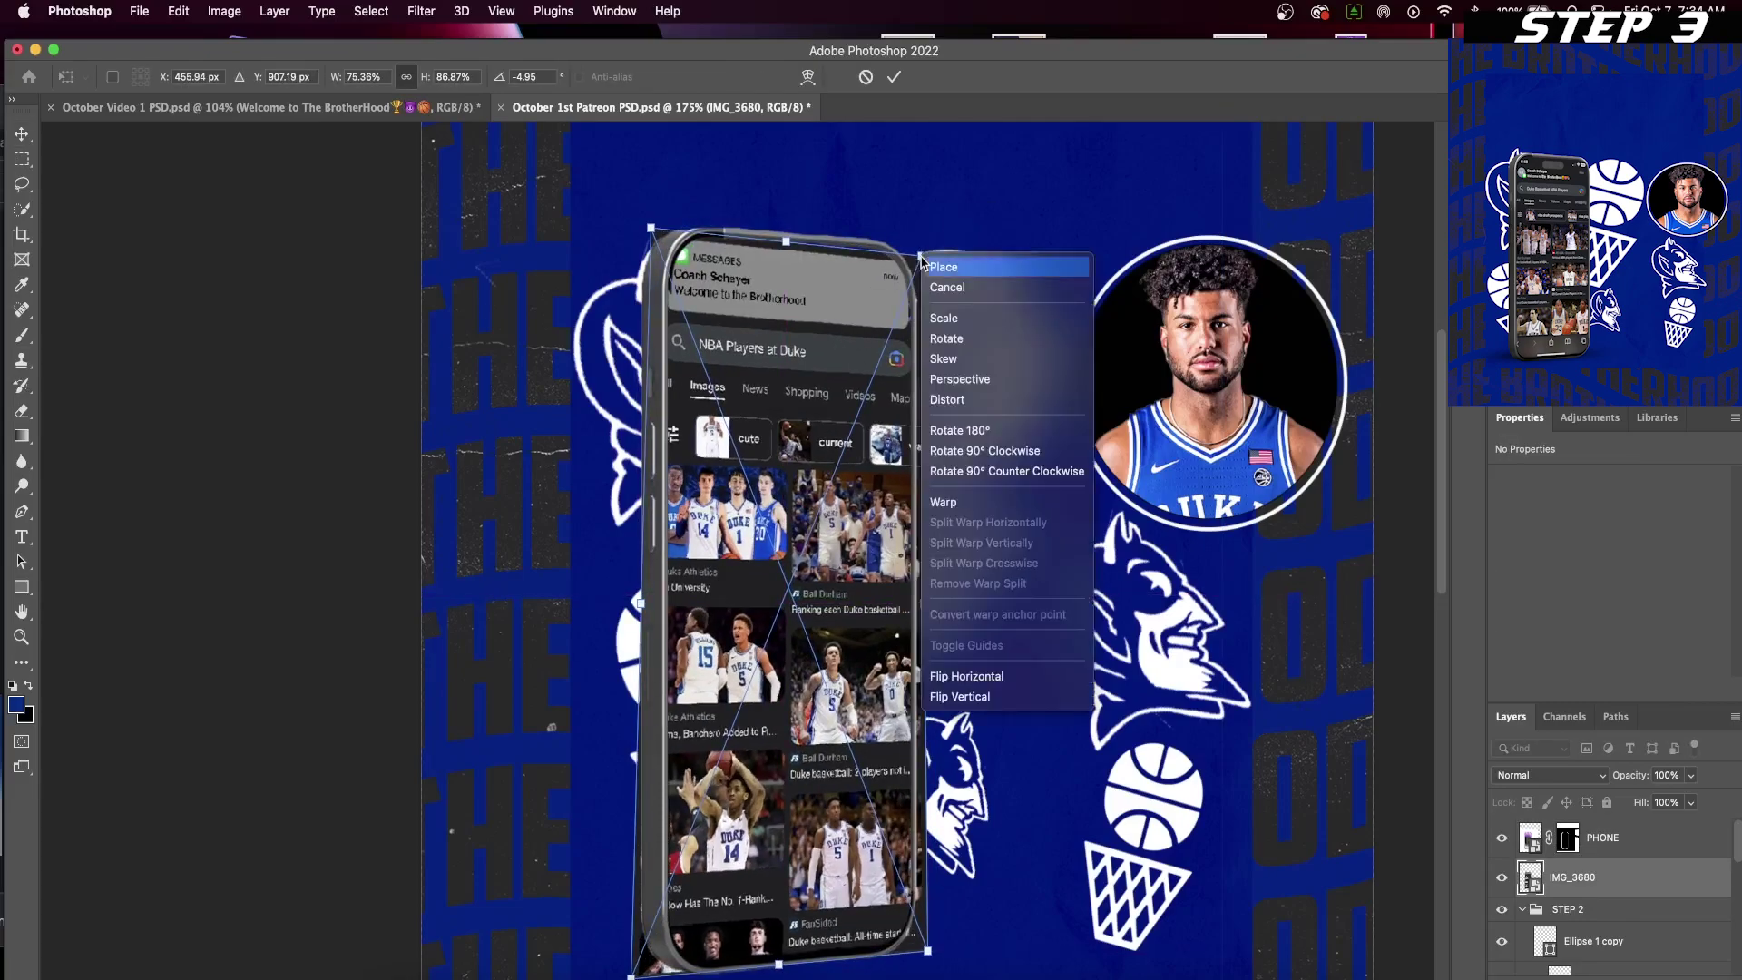
left_click(966, 400)
left_click_drag(924, 260, 919, 254)
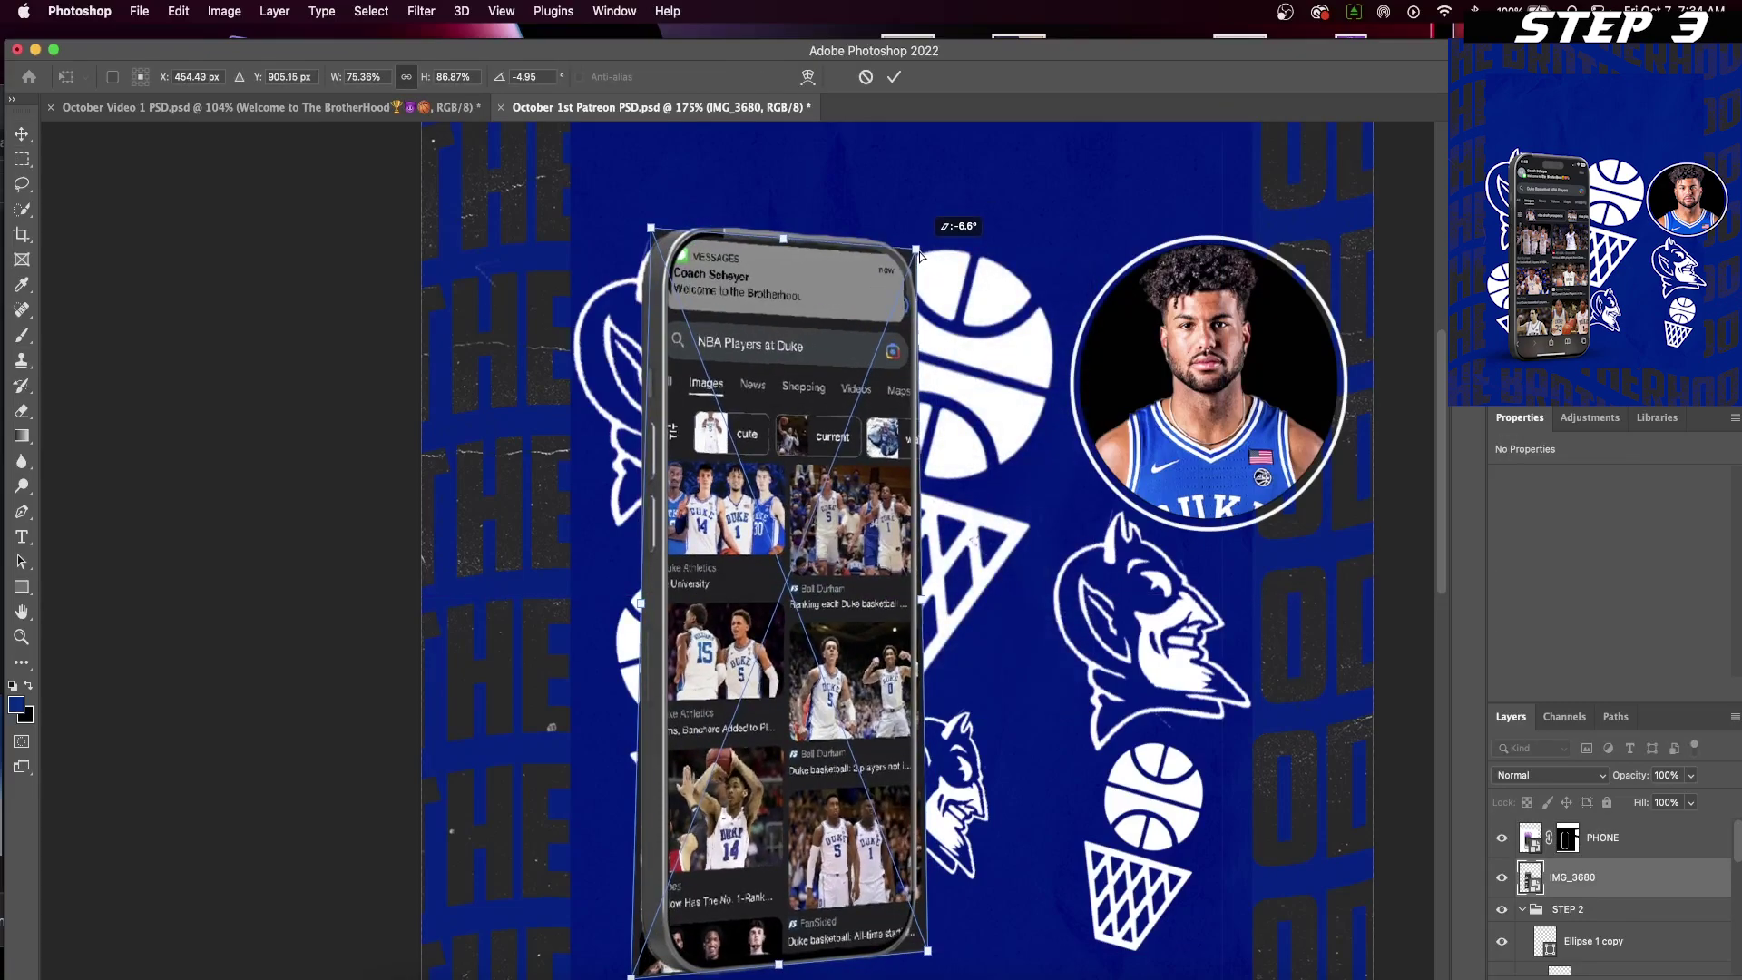
left_click_drag(651, 228, 662, 233)
scroll(666, 234, "down", 2)
left_click_drag(928, 904, 924, 904)
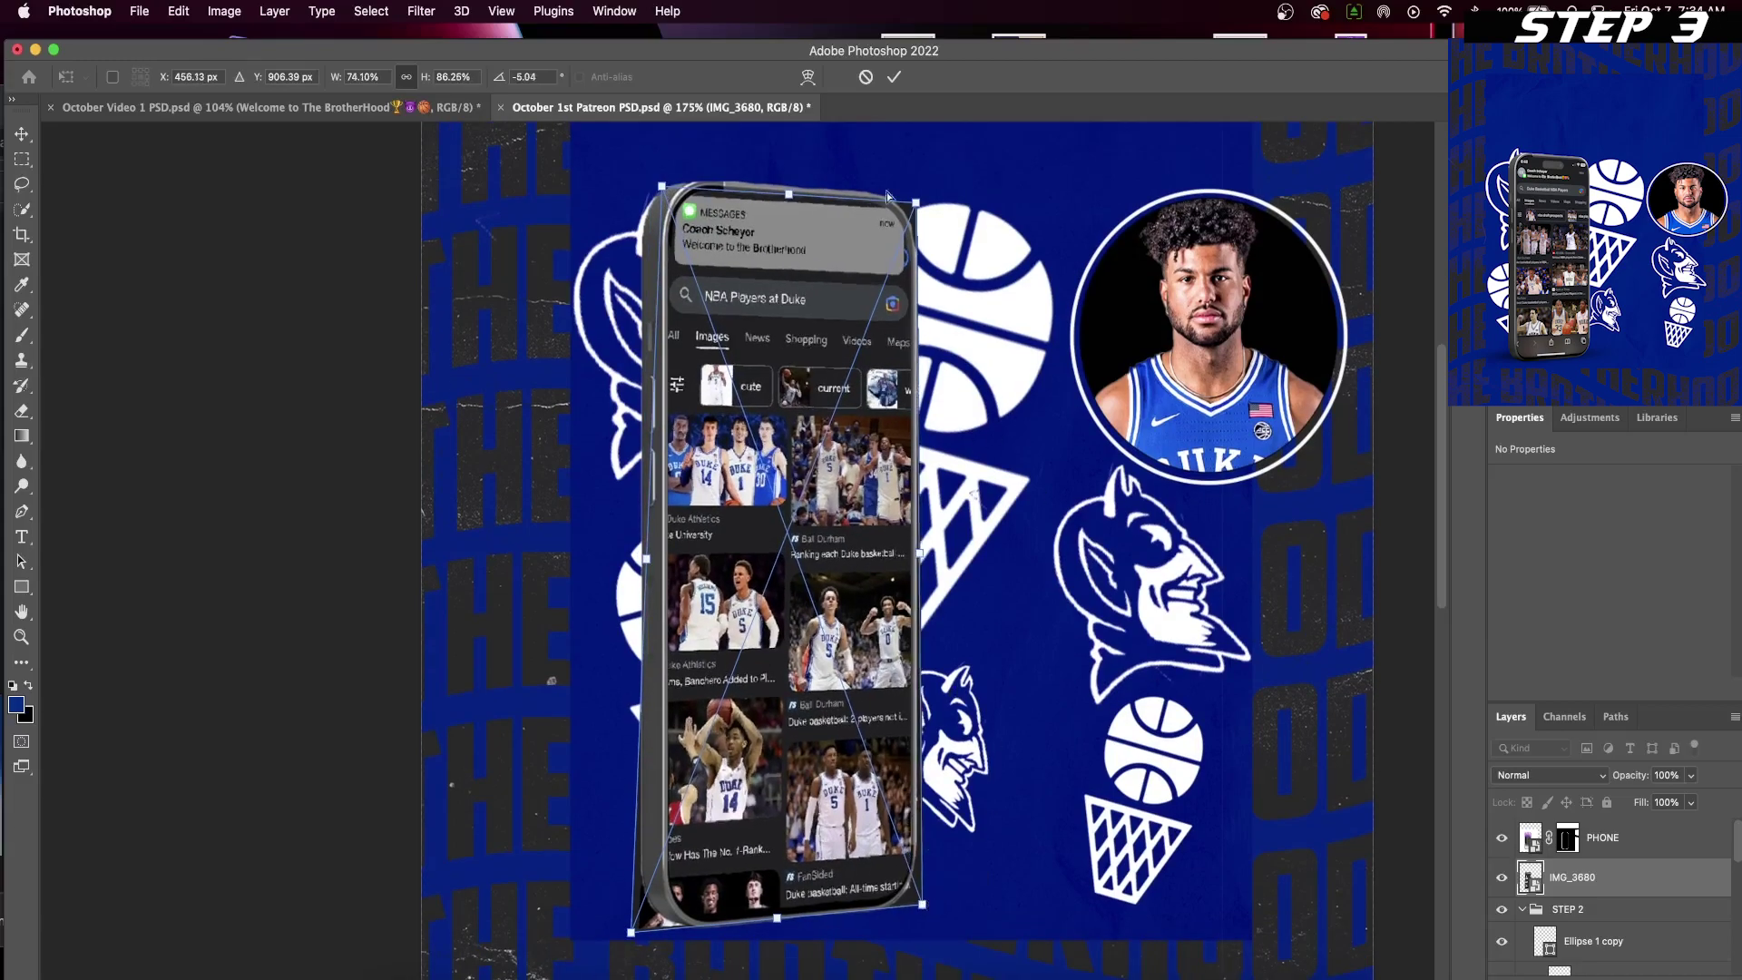
key("Return")
- Add a layer mask to IMG_3680 and paint out in black the screenshot parts sticking out past the phone's corners and edge
left_click(1606, 976)
key("b")
left_click_drag(678, 921, 640, 878)
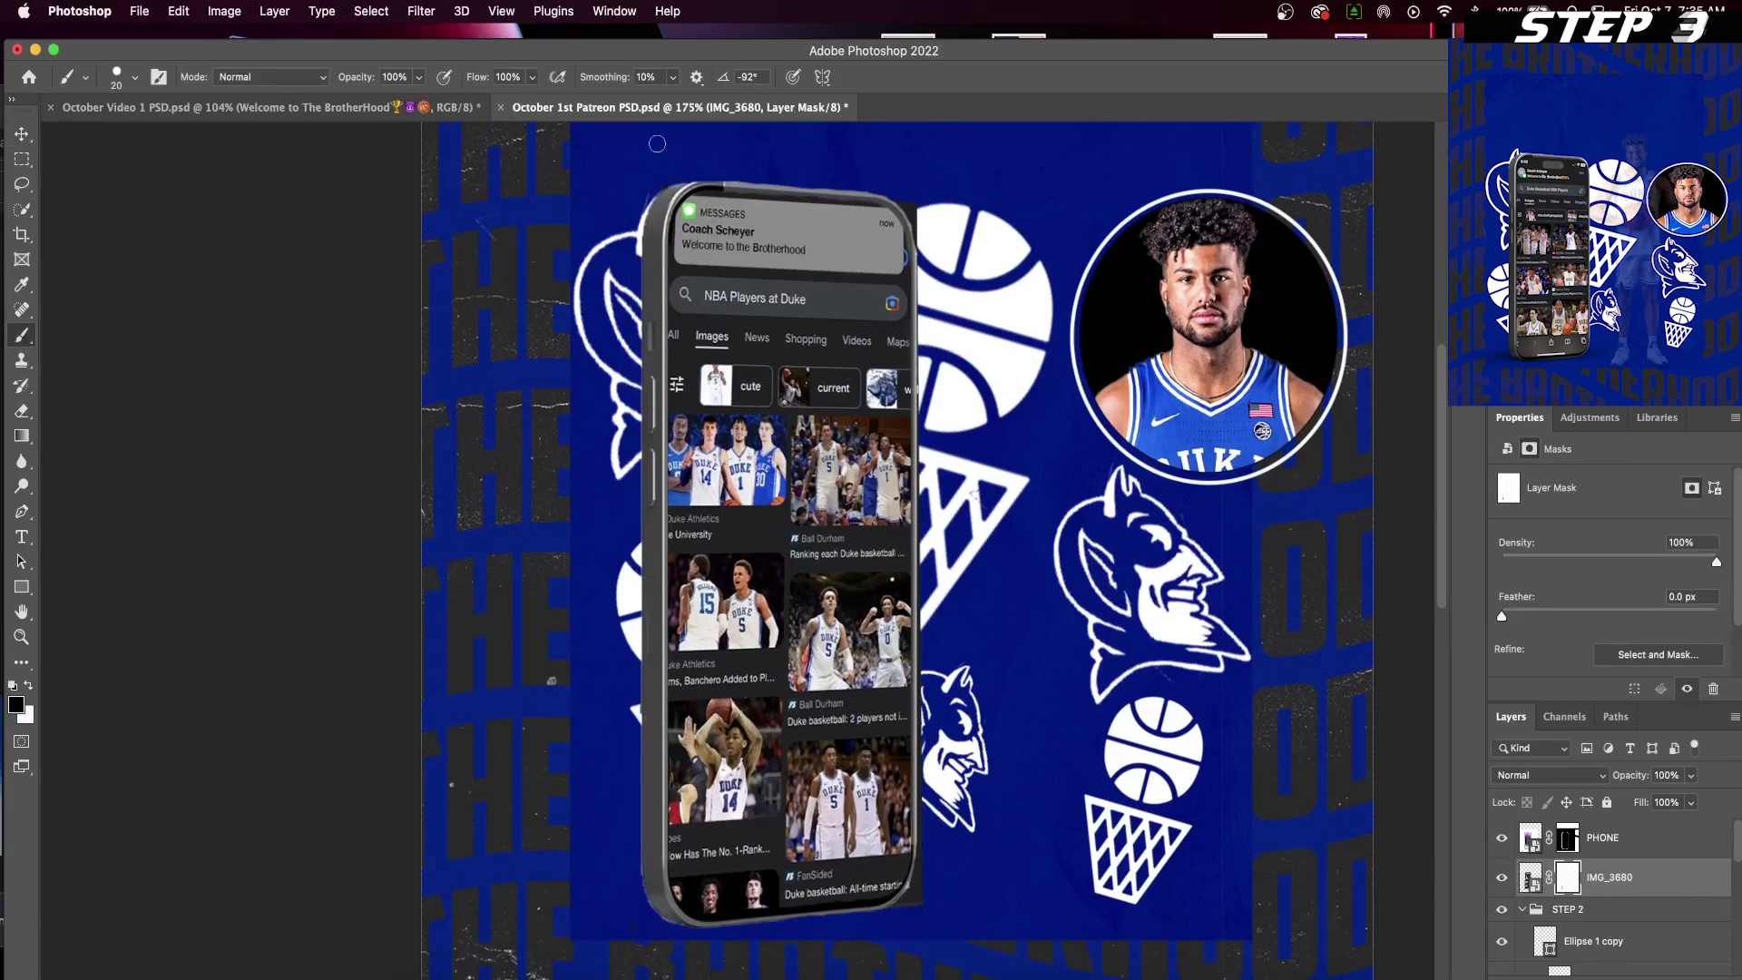
left_click_drag(914, 205, 917, 246)
scroll(918, 671, "down", 1)
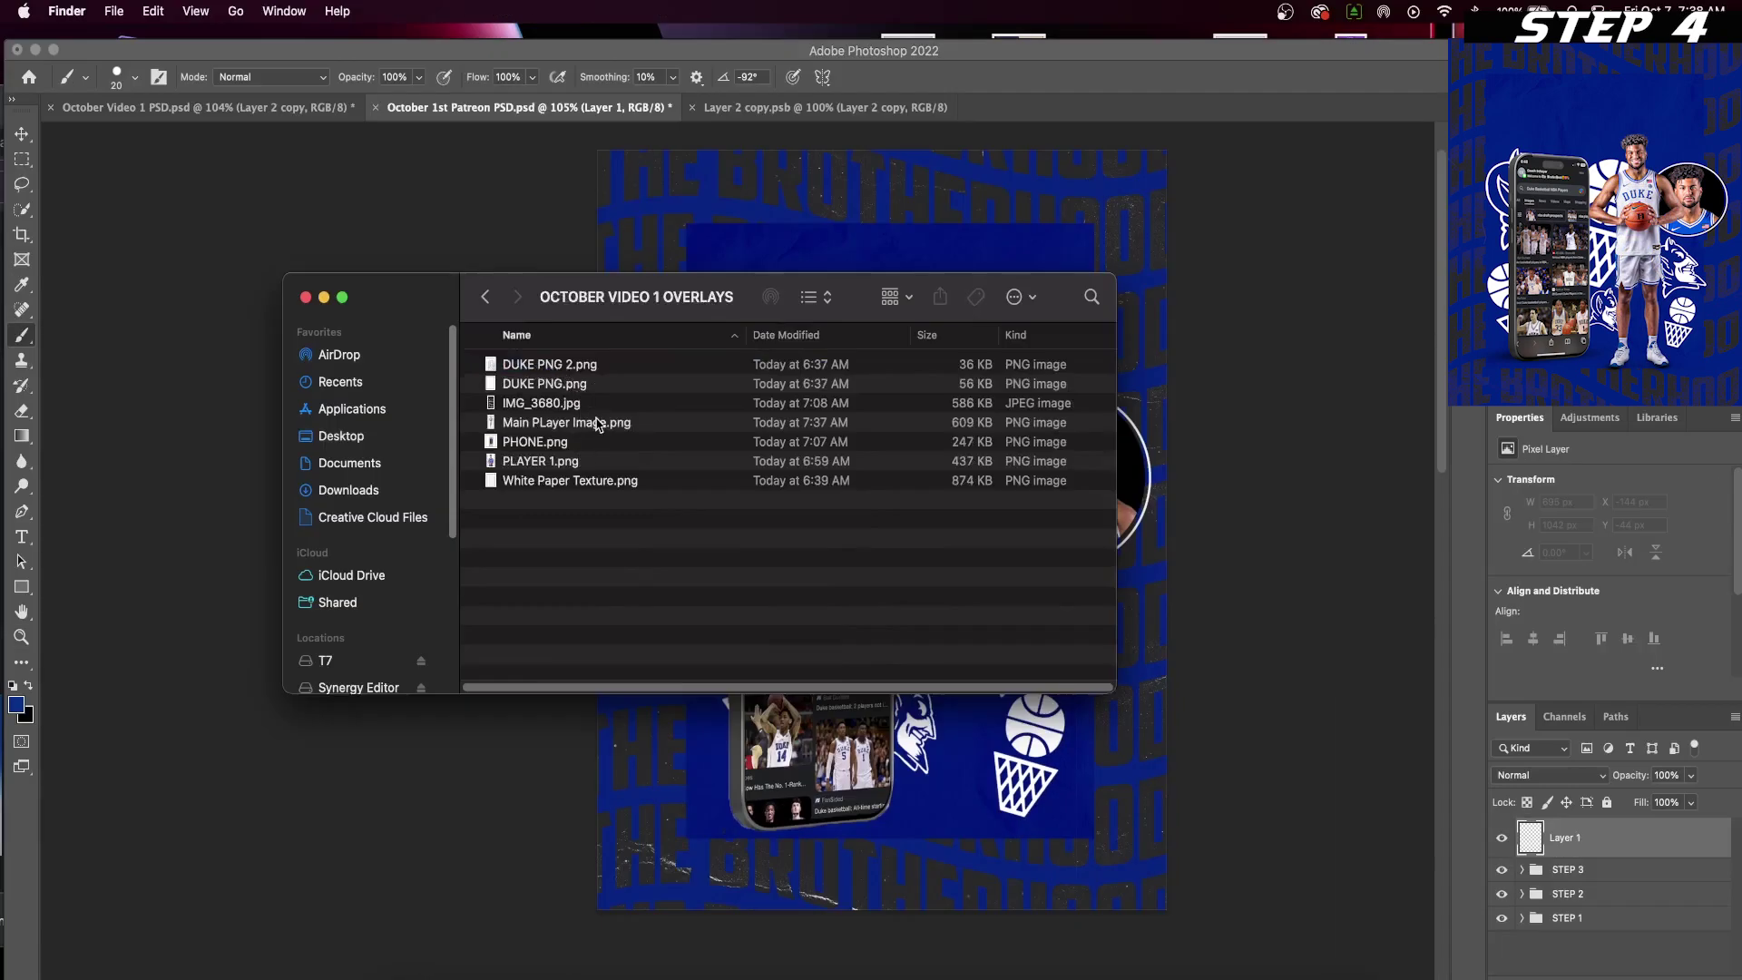
- Place Main PLayer Image.png in the poster, standing between the phone and the circular portrait
left_click_drag(595, 423, 885, 769)
left_click_drag(943, 453, 1018, 512)
key("Return")
- Nudge the STEP 3 phone group about 30 px to the left, away from the player
left_click(1617, 871)
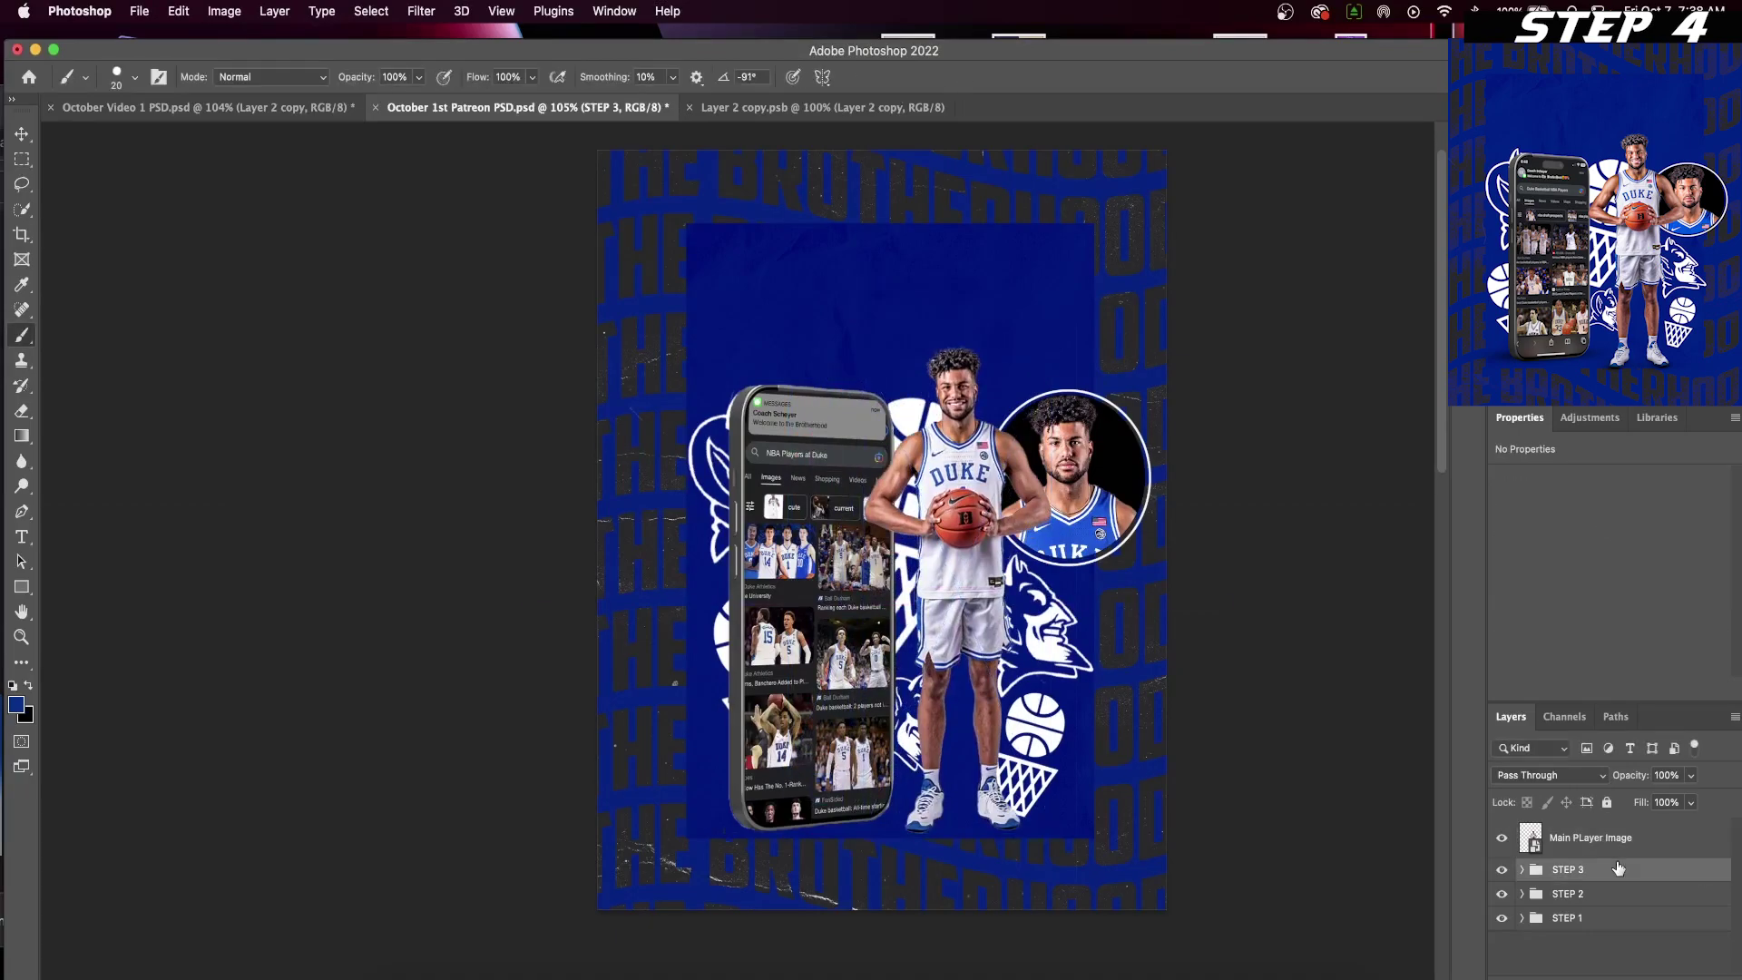
key("v")
key("shift+Left")
key("shift+Left")
key("shift+Left")
- Apply a Camera Raw Filter to the player image with Texture +41, Dehaze -16, Vibrance +8, Highlights +25 and Contrast about +17
left_click(1639, 839)
left_click(433, 11)
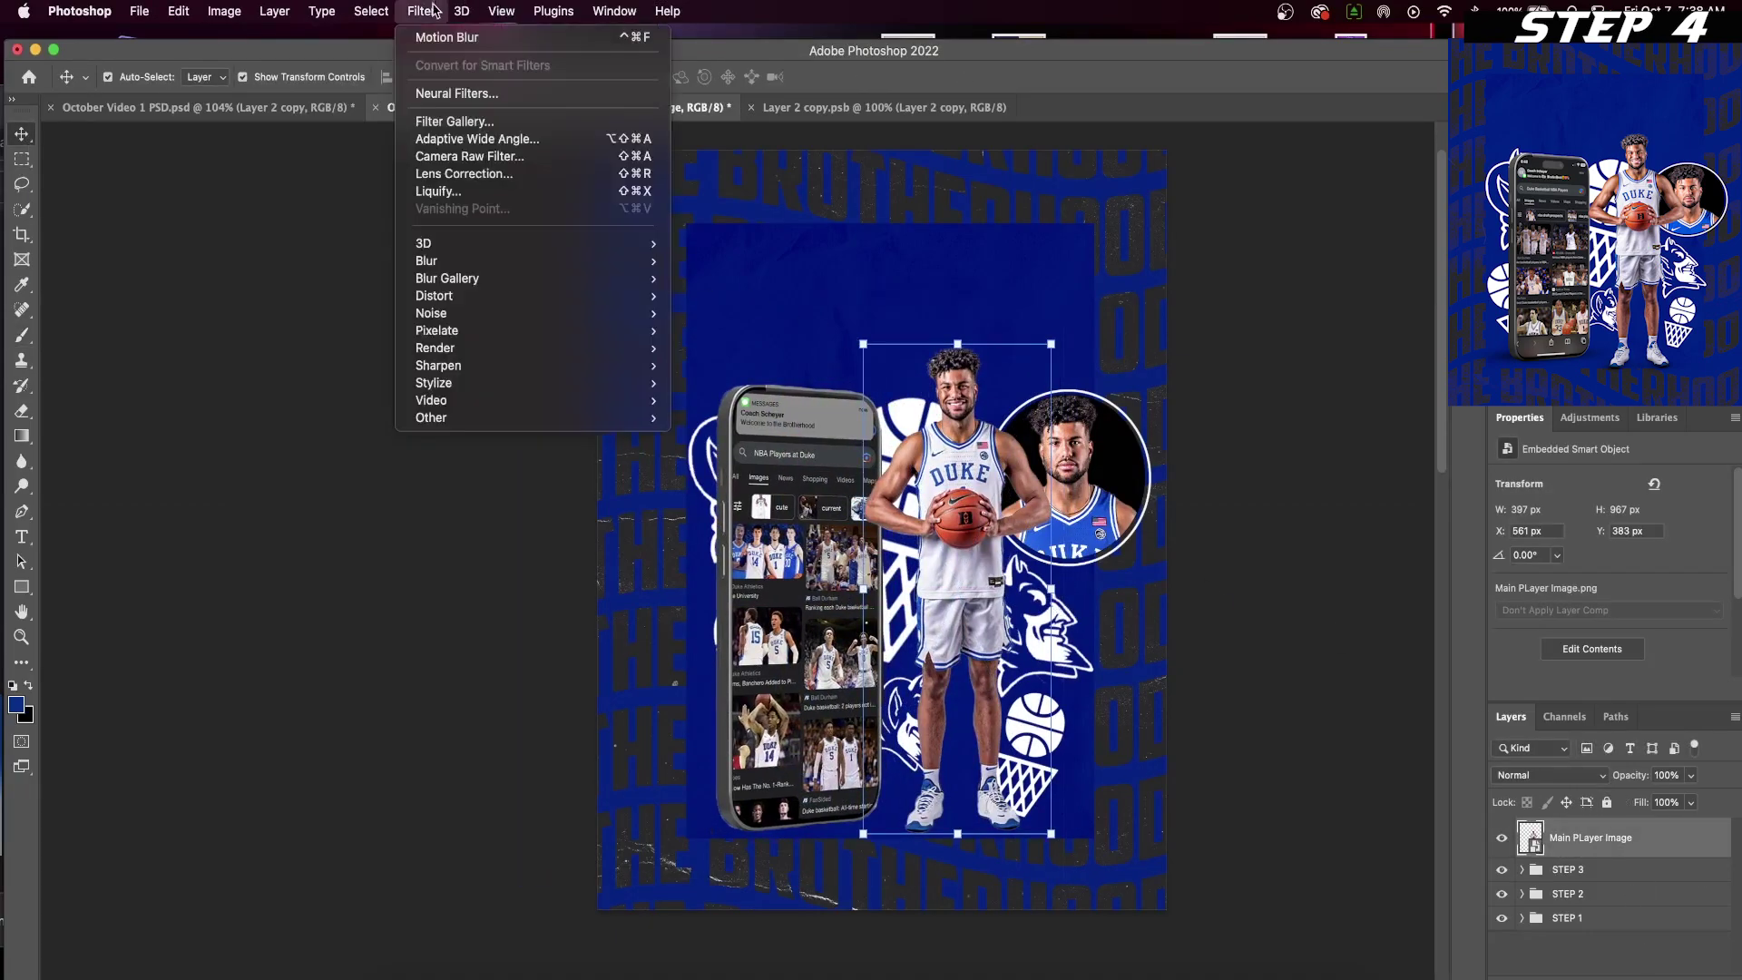
left_click(576, 165)
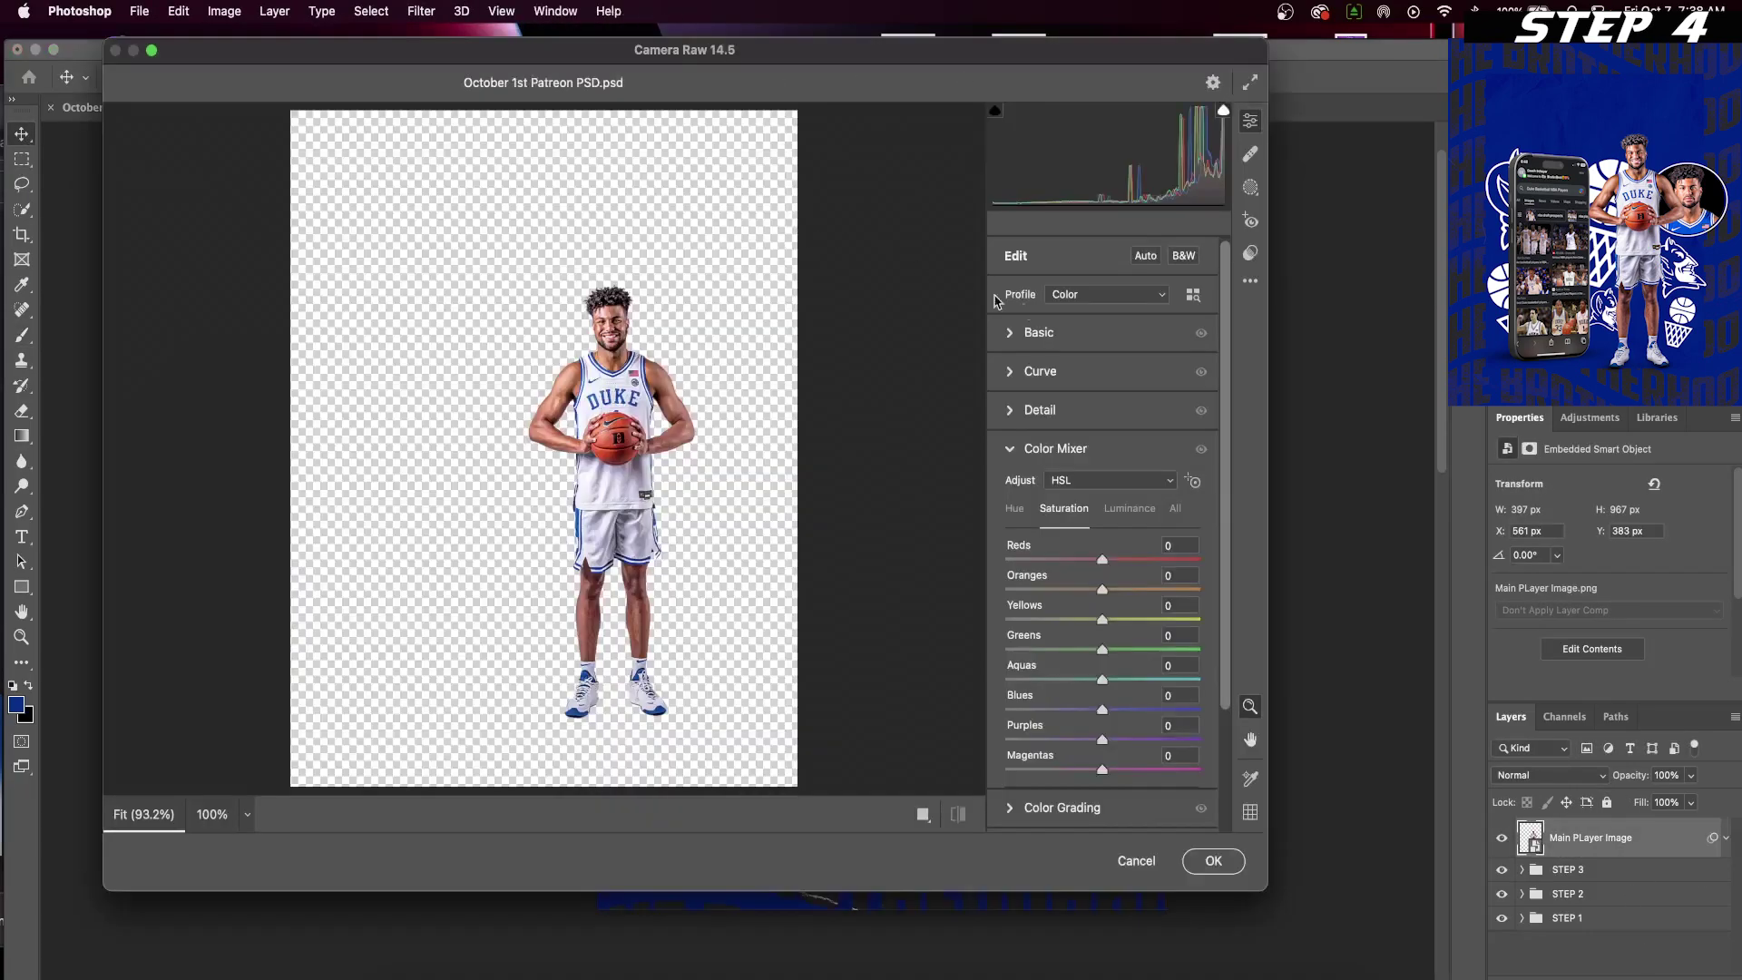
left_click(1015, 332)
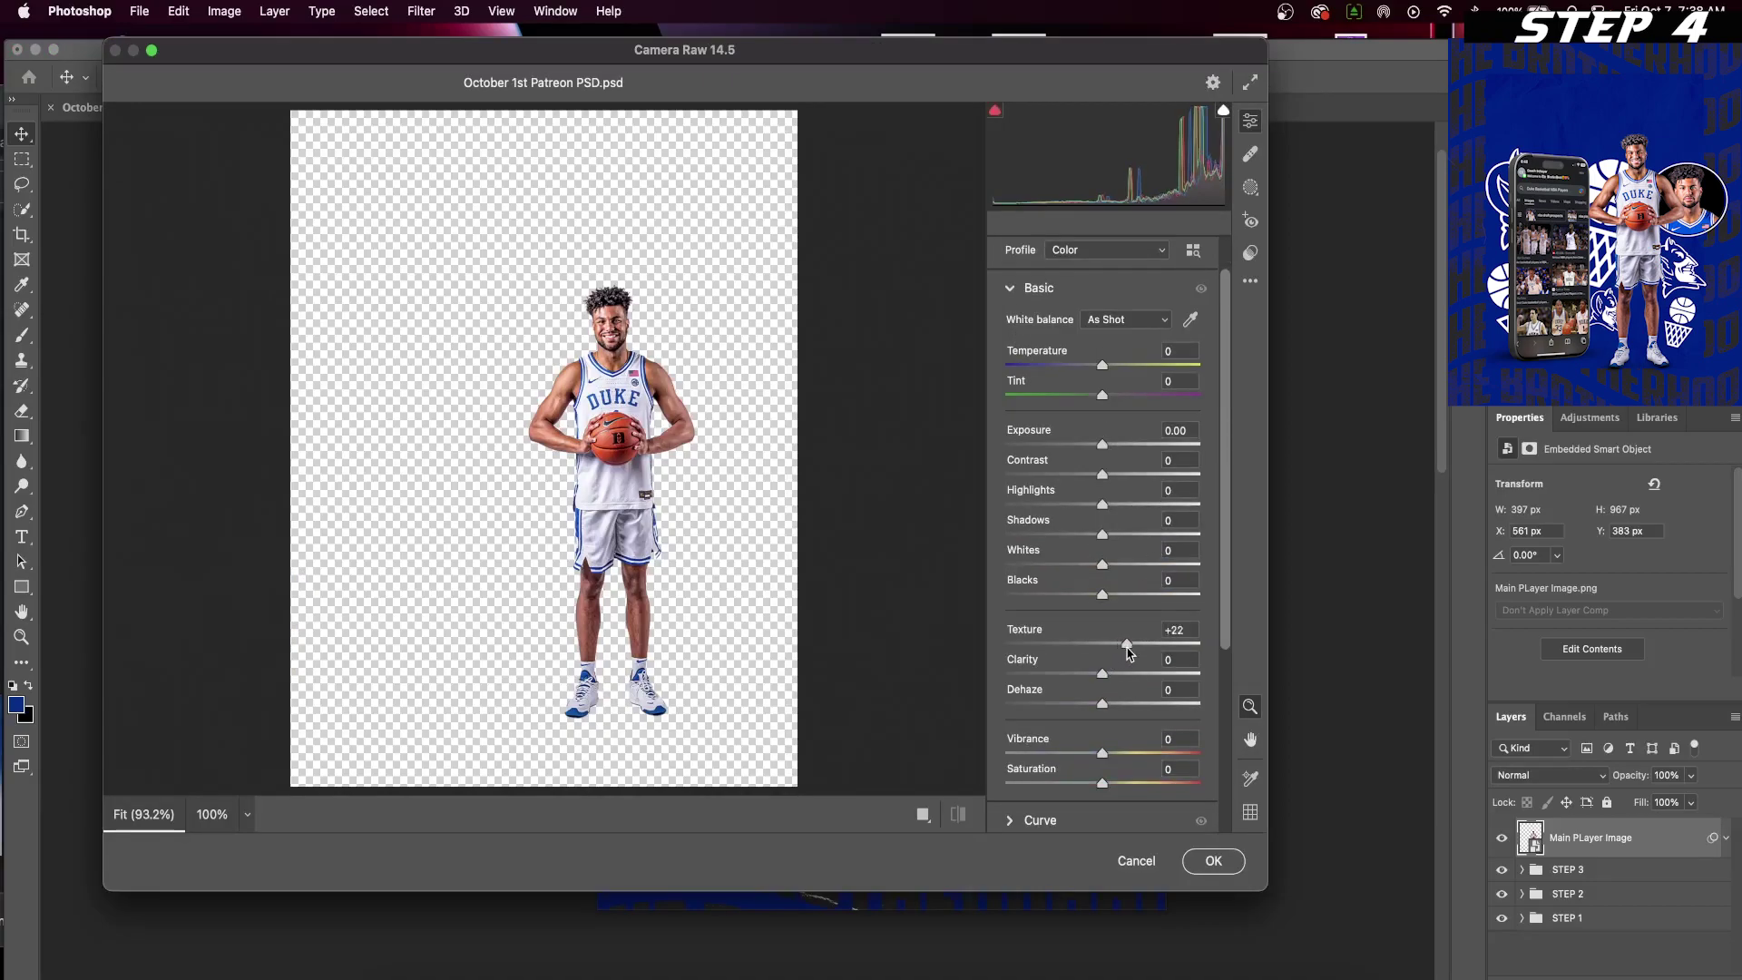
left_click_drag(1102, 704, 1089, 705)
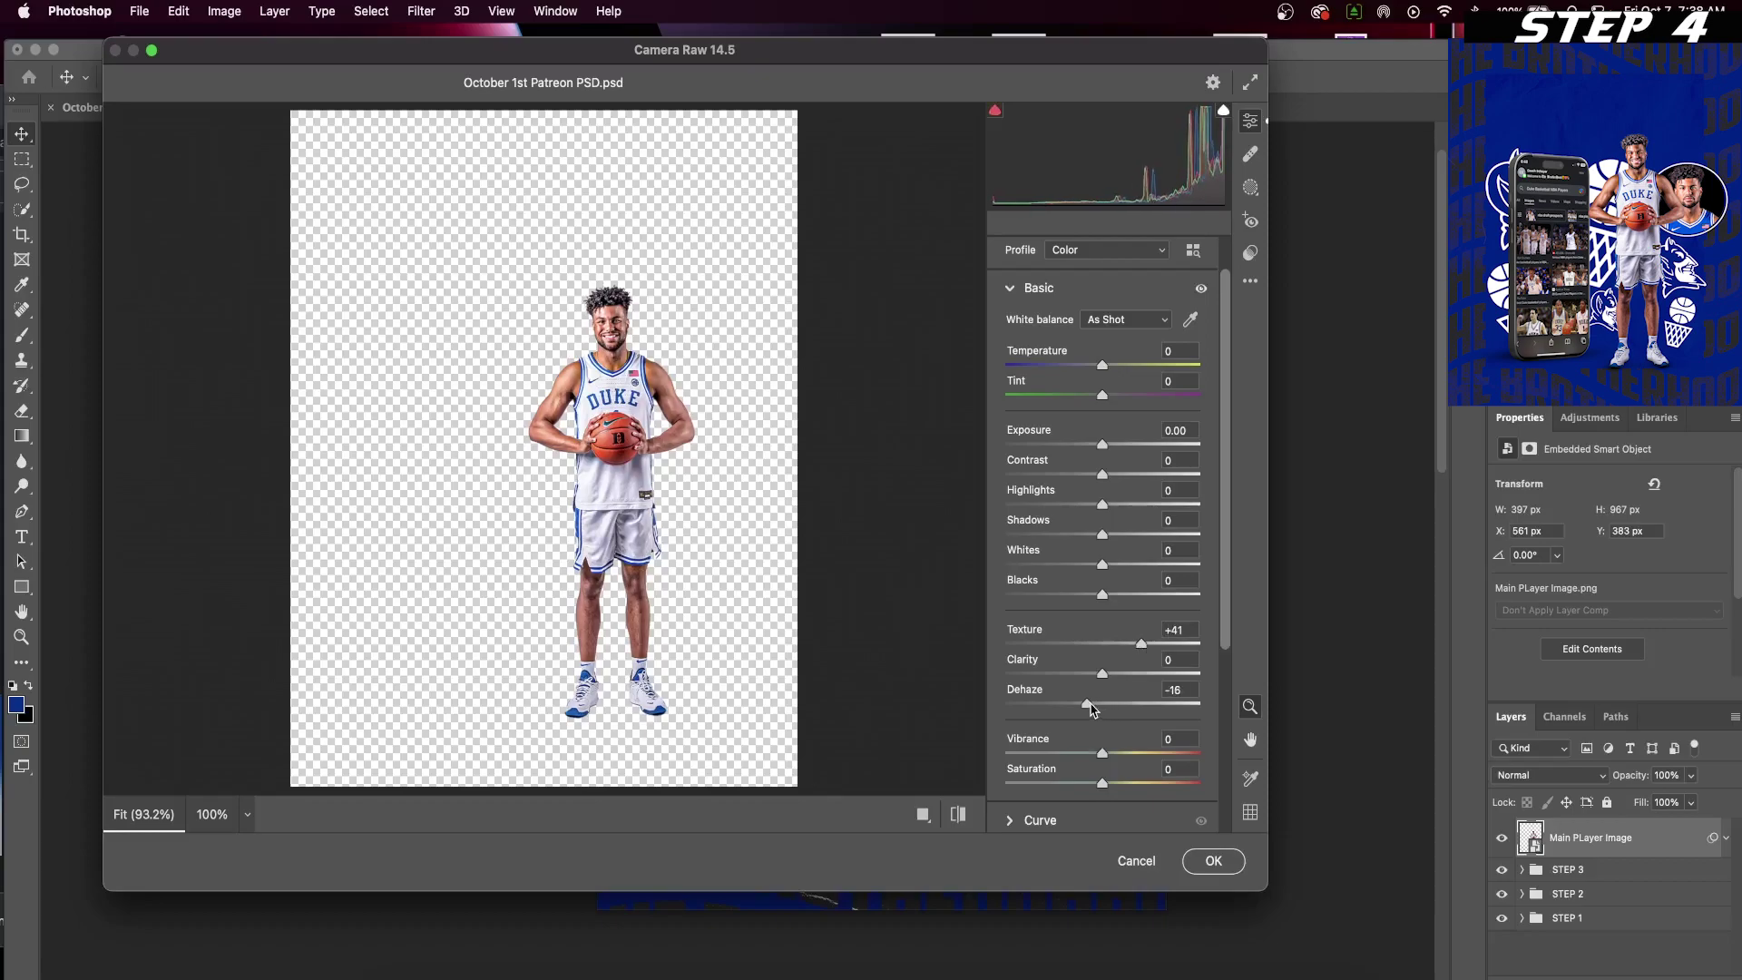
scroll(1093, 713, "down", 1)
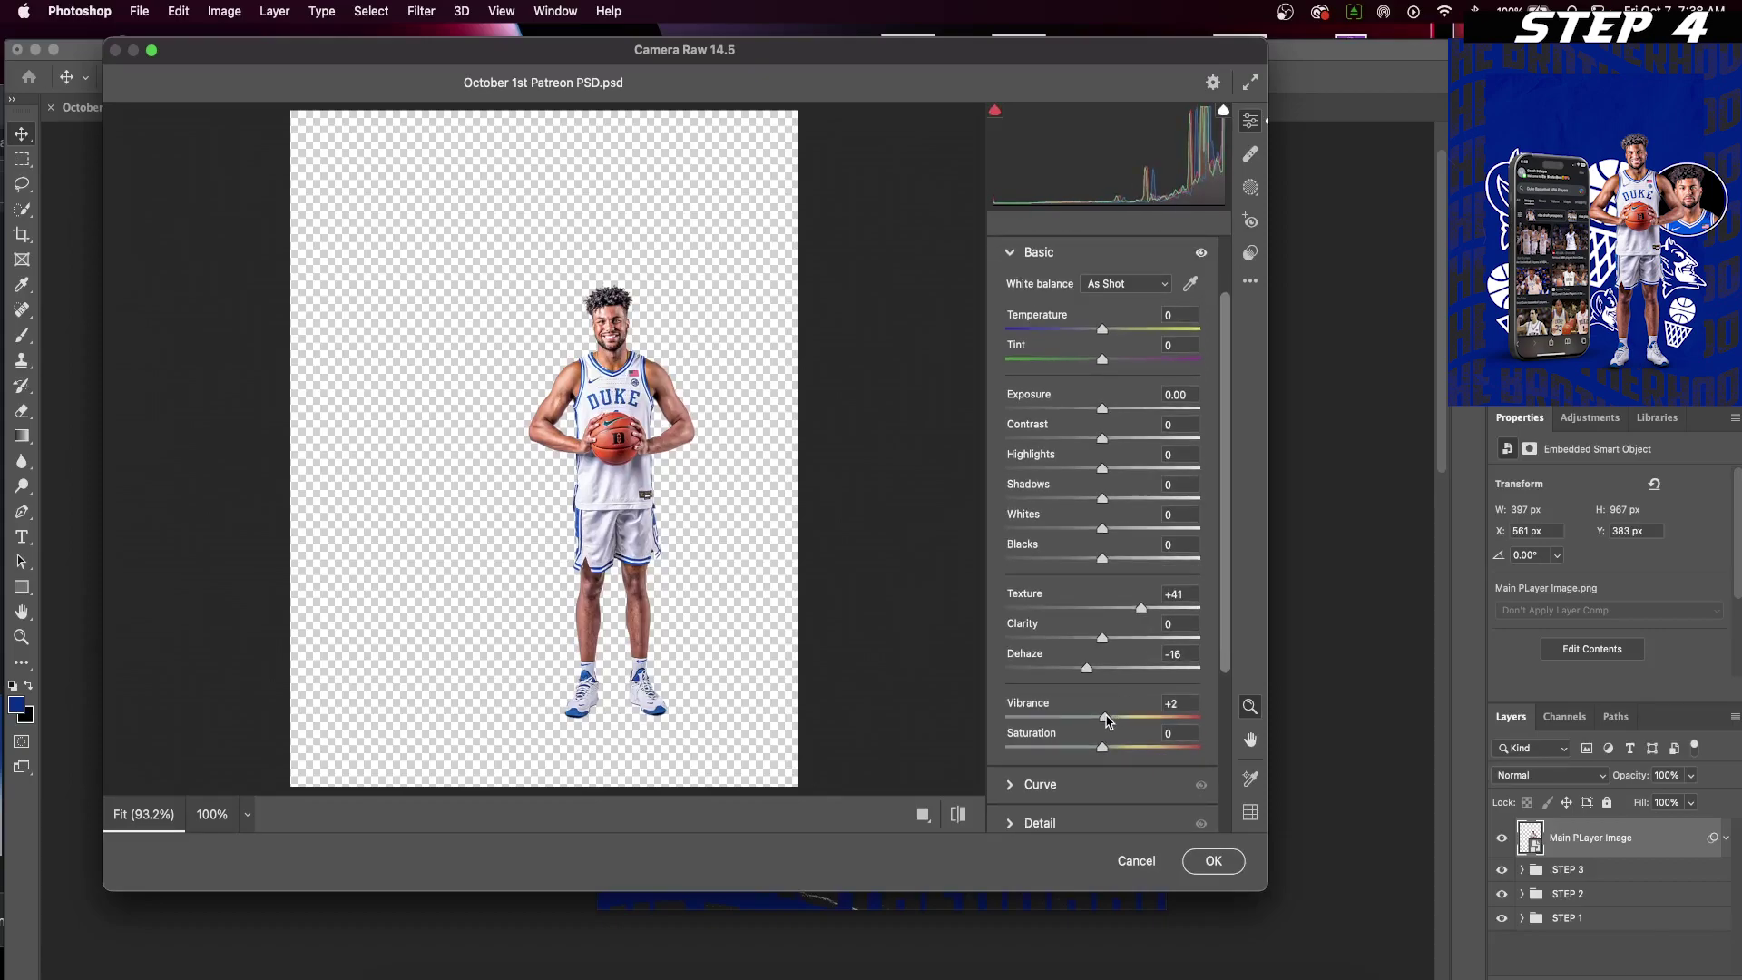
left_click_drag(1102, 468, 1126, 468)
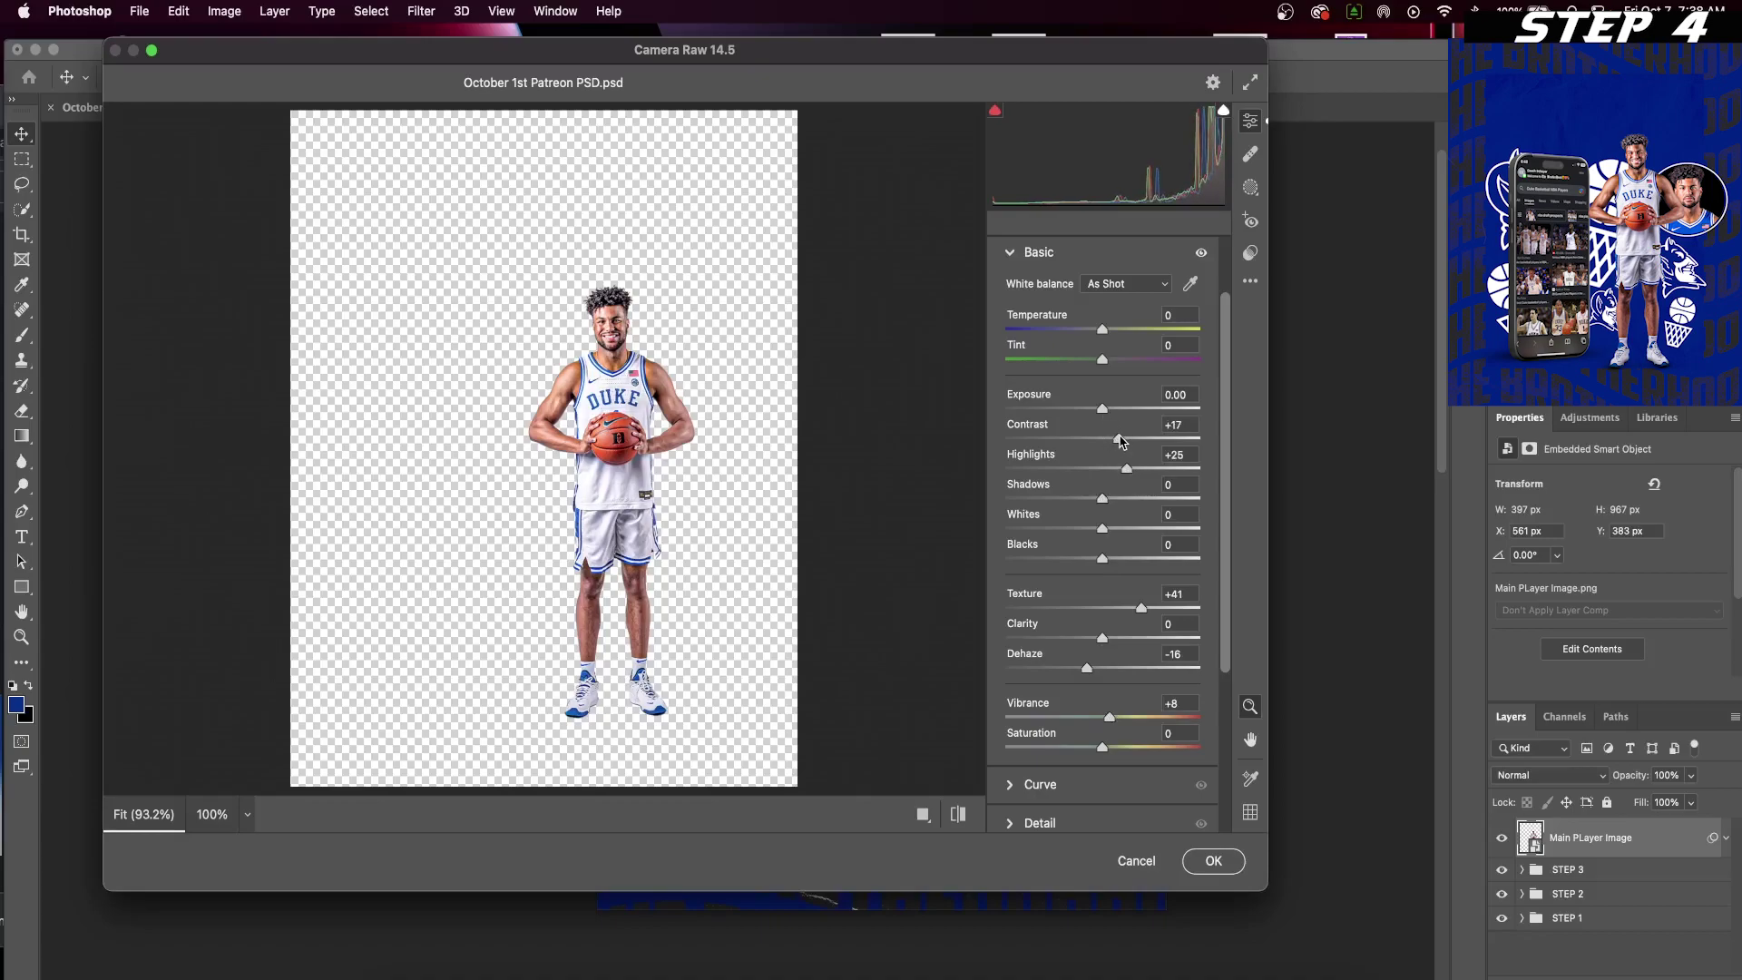
left_click(1213, 862)
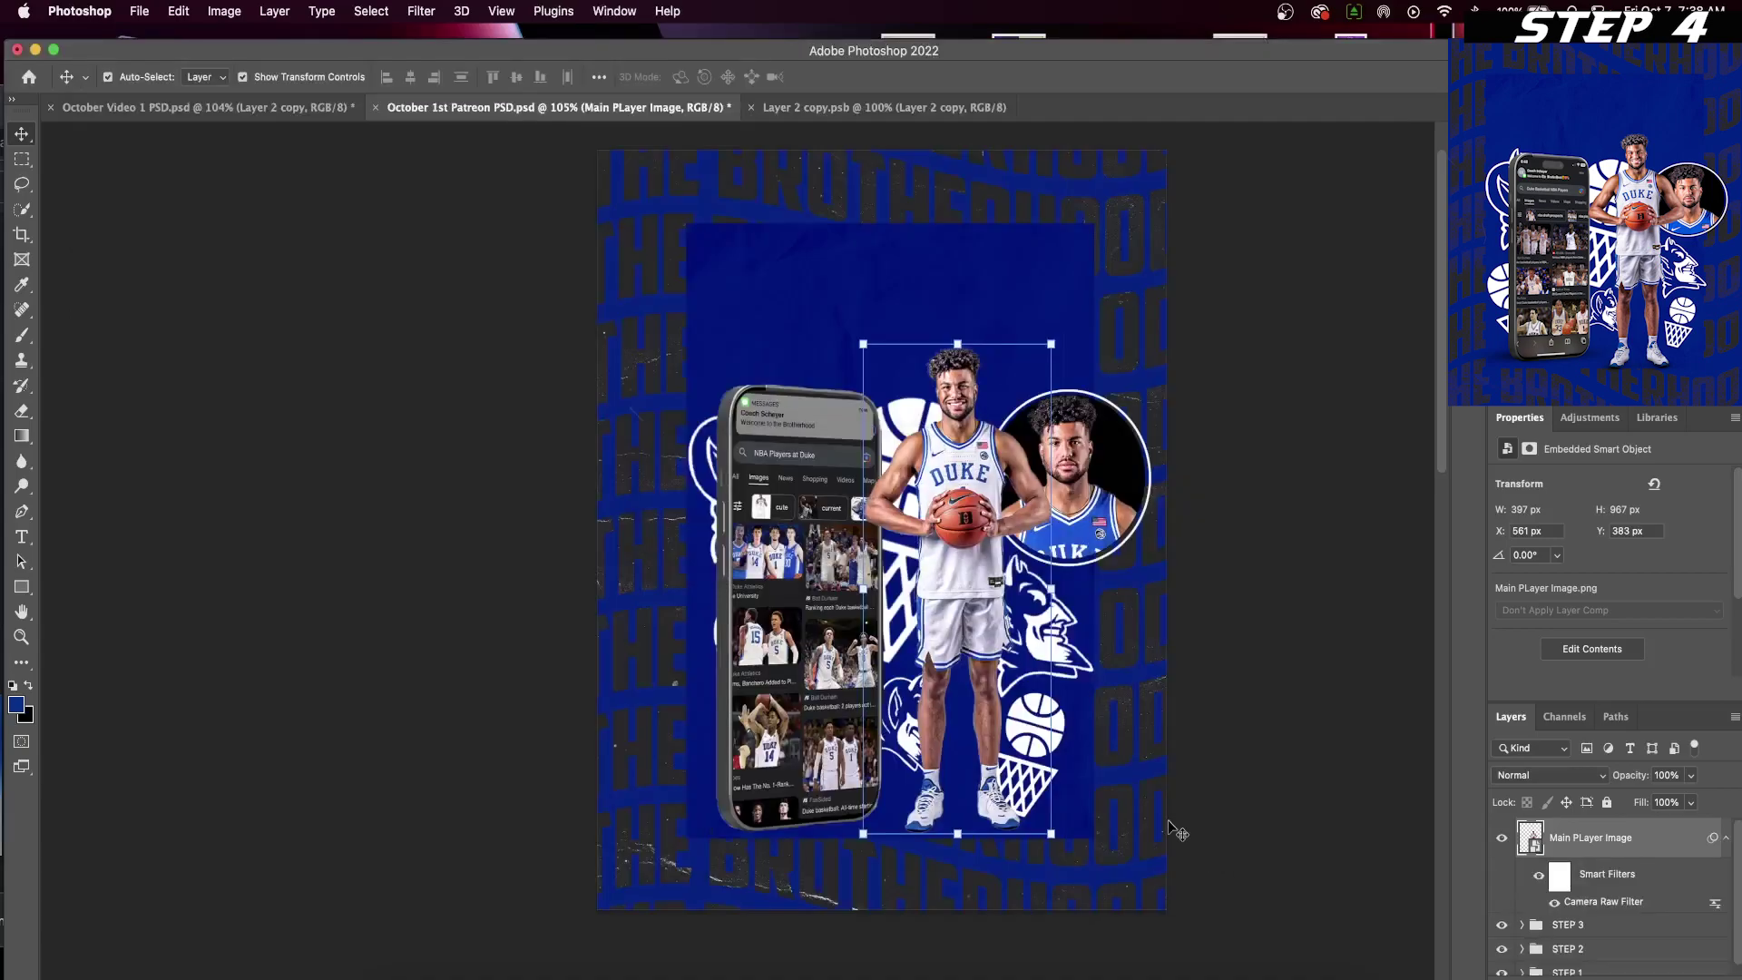
- Compare the player image with and without its smart filter by switching the filter's visibility off and on
scroll(1256, 846, "up", 1)
scroll(1596, 876, "down", 1)
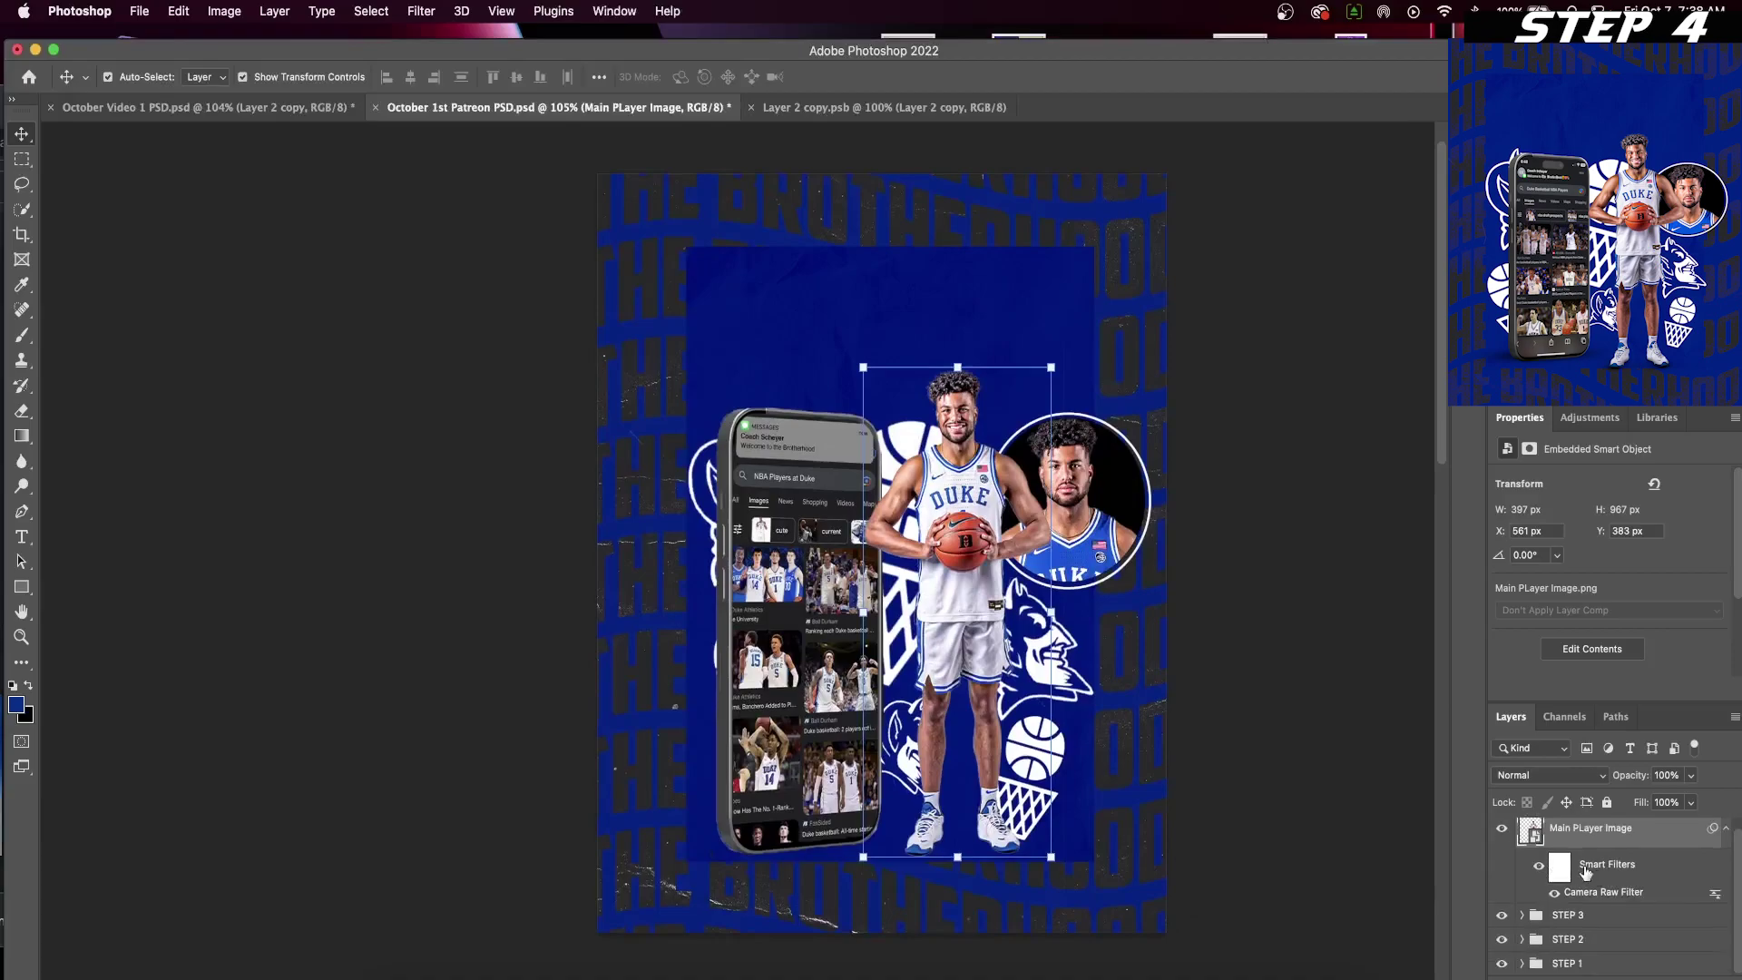
left_click(1539, 869)
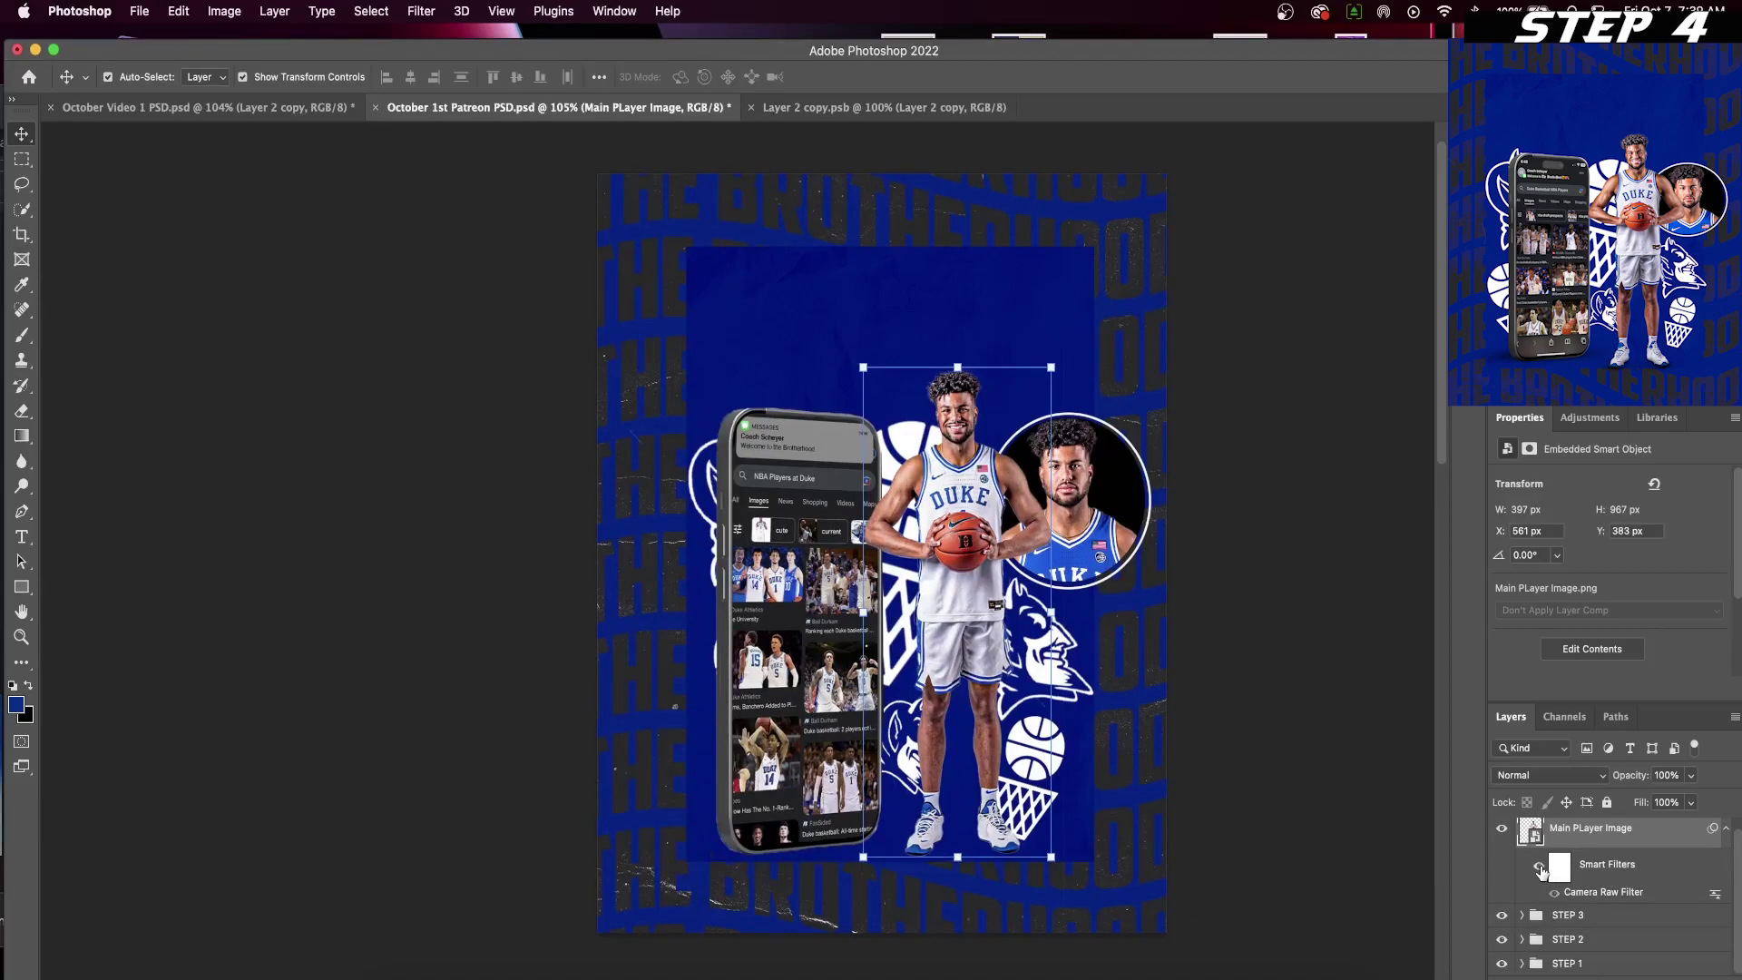
left_click(1539, 869)
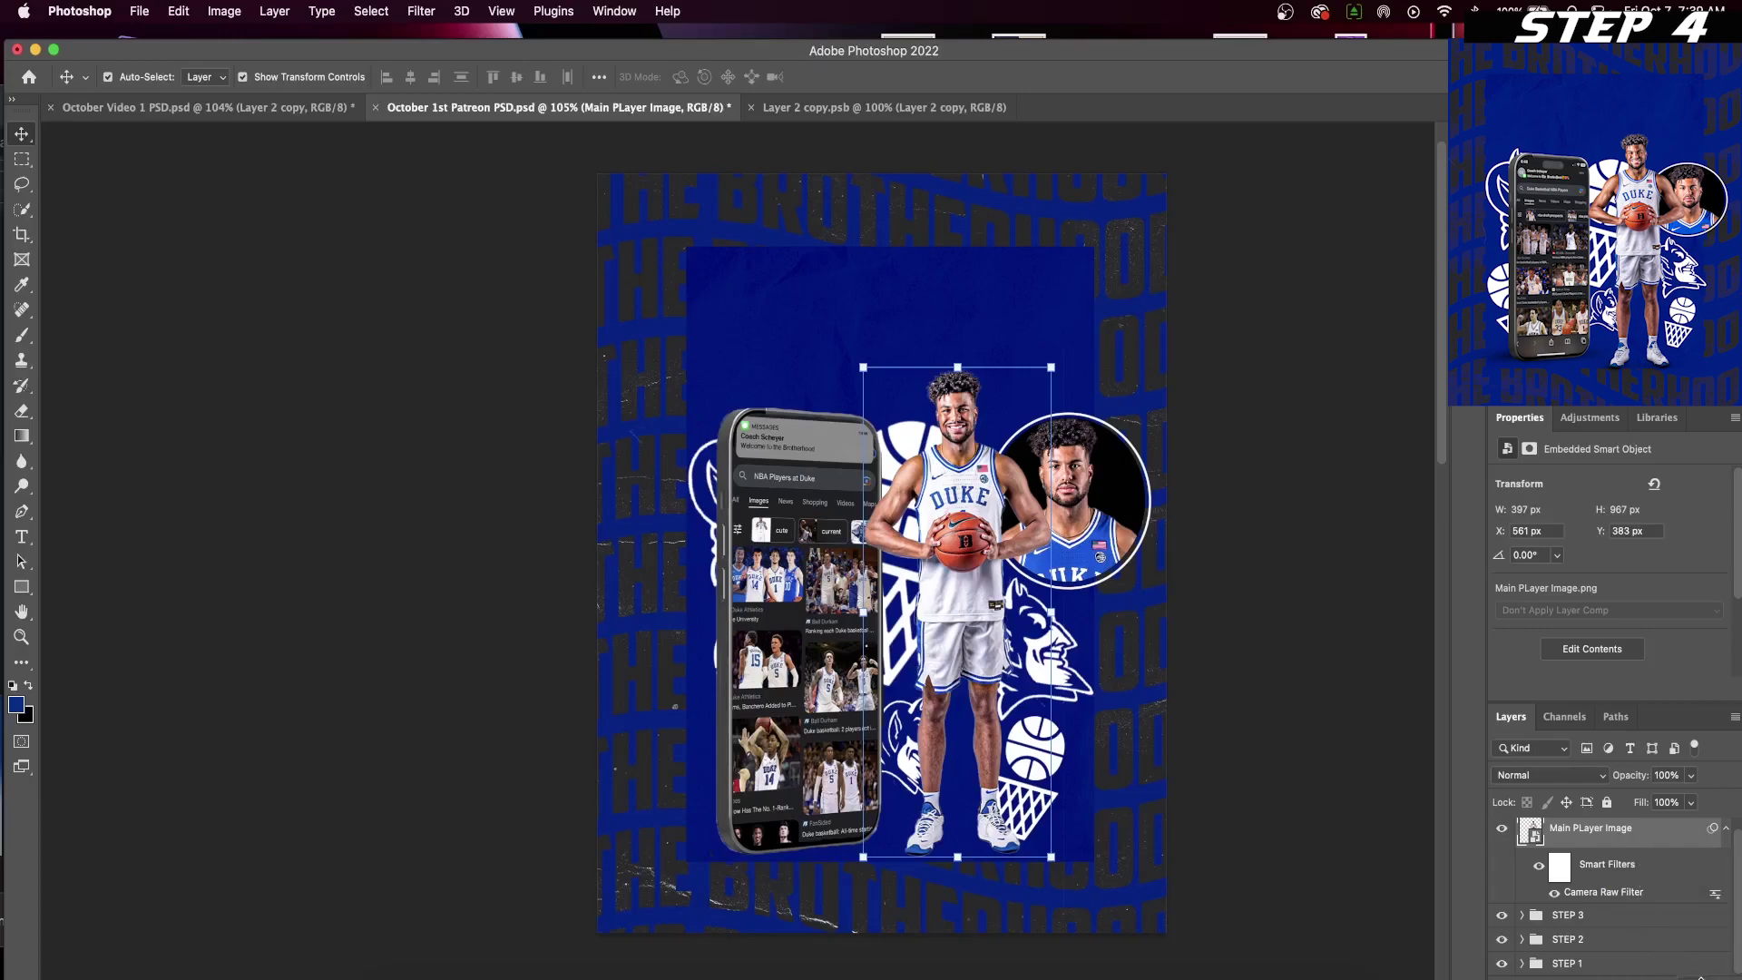
- Add a new layer beneath the player image and paint black shadows under both shoes with a 41 px brush
left_click(1689, 969)
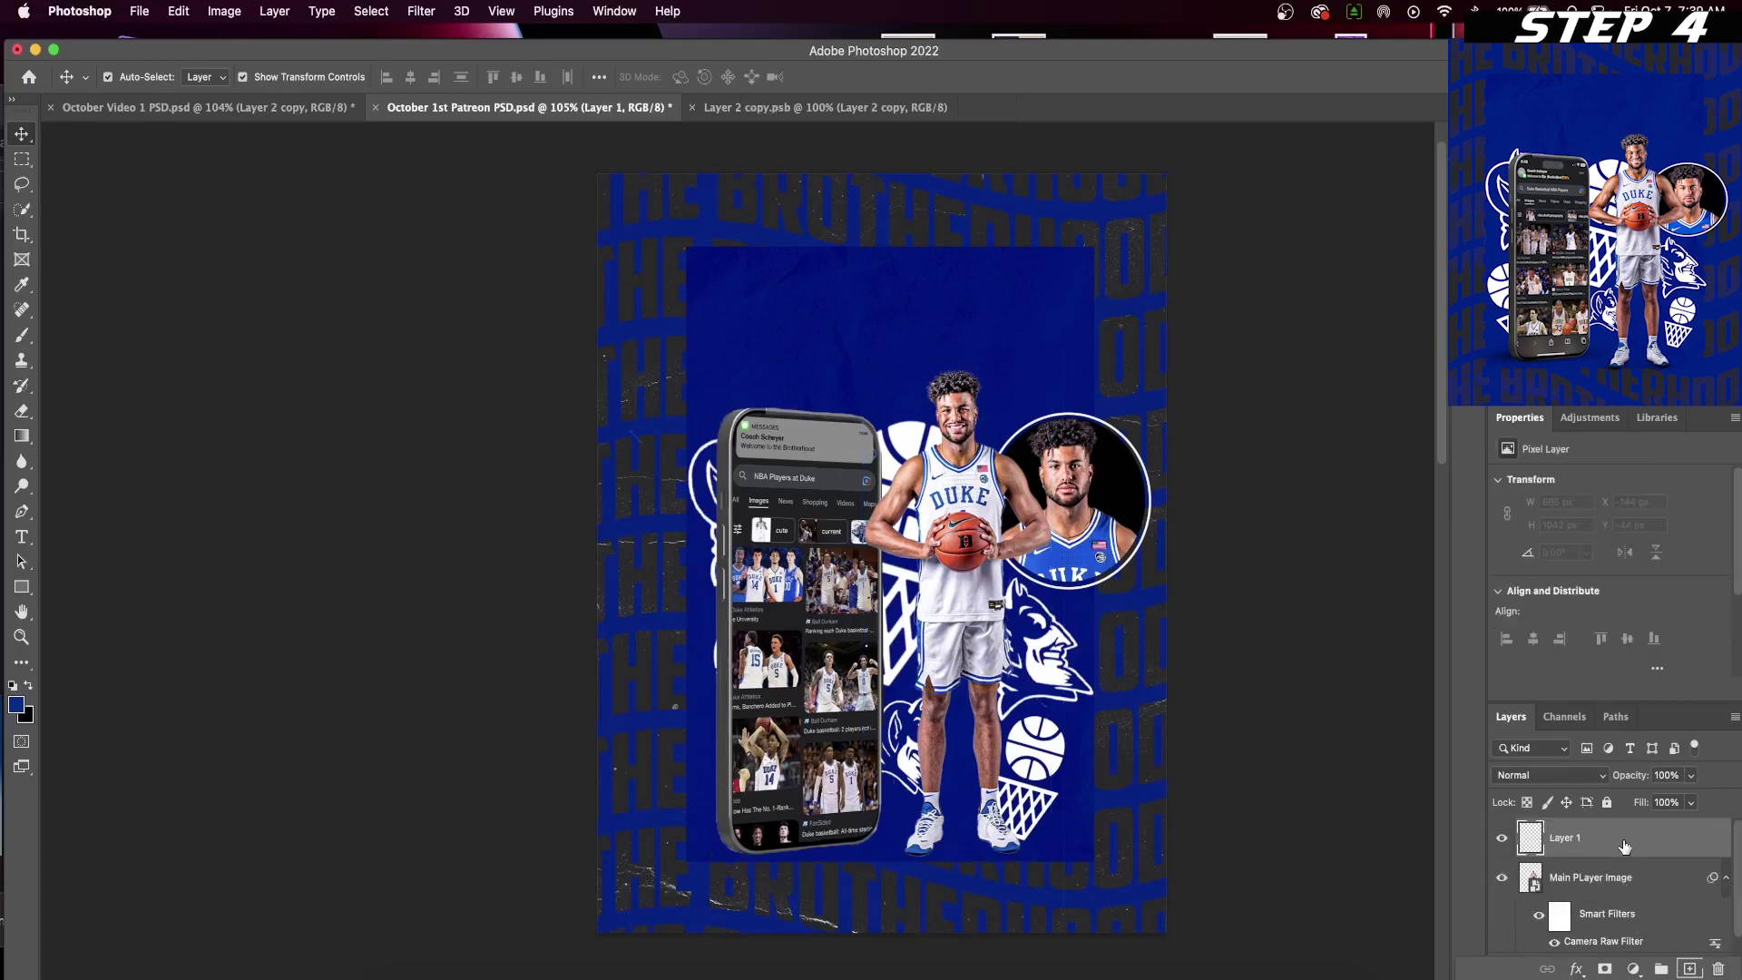
left_click_drag(1624, 845, 1592, 930)
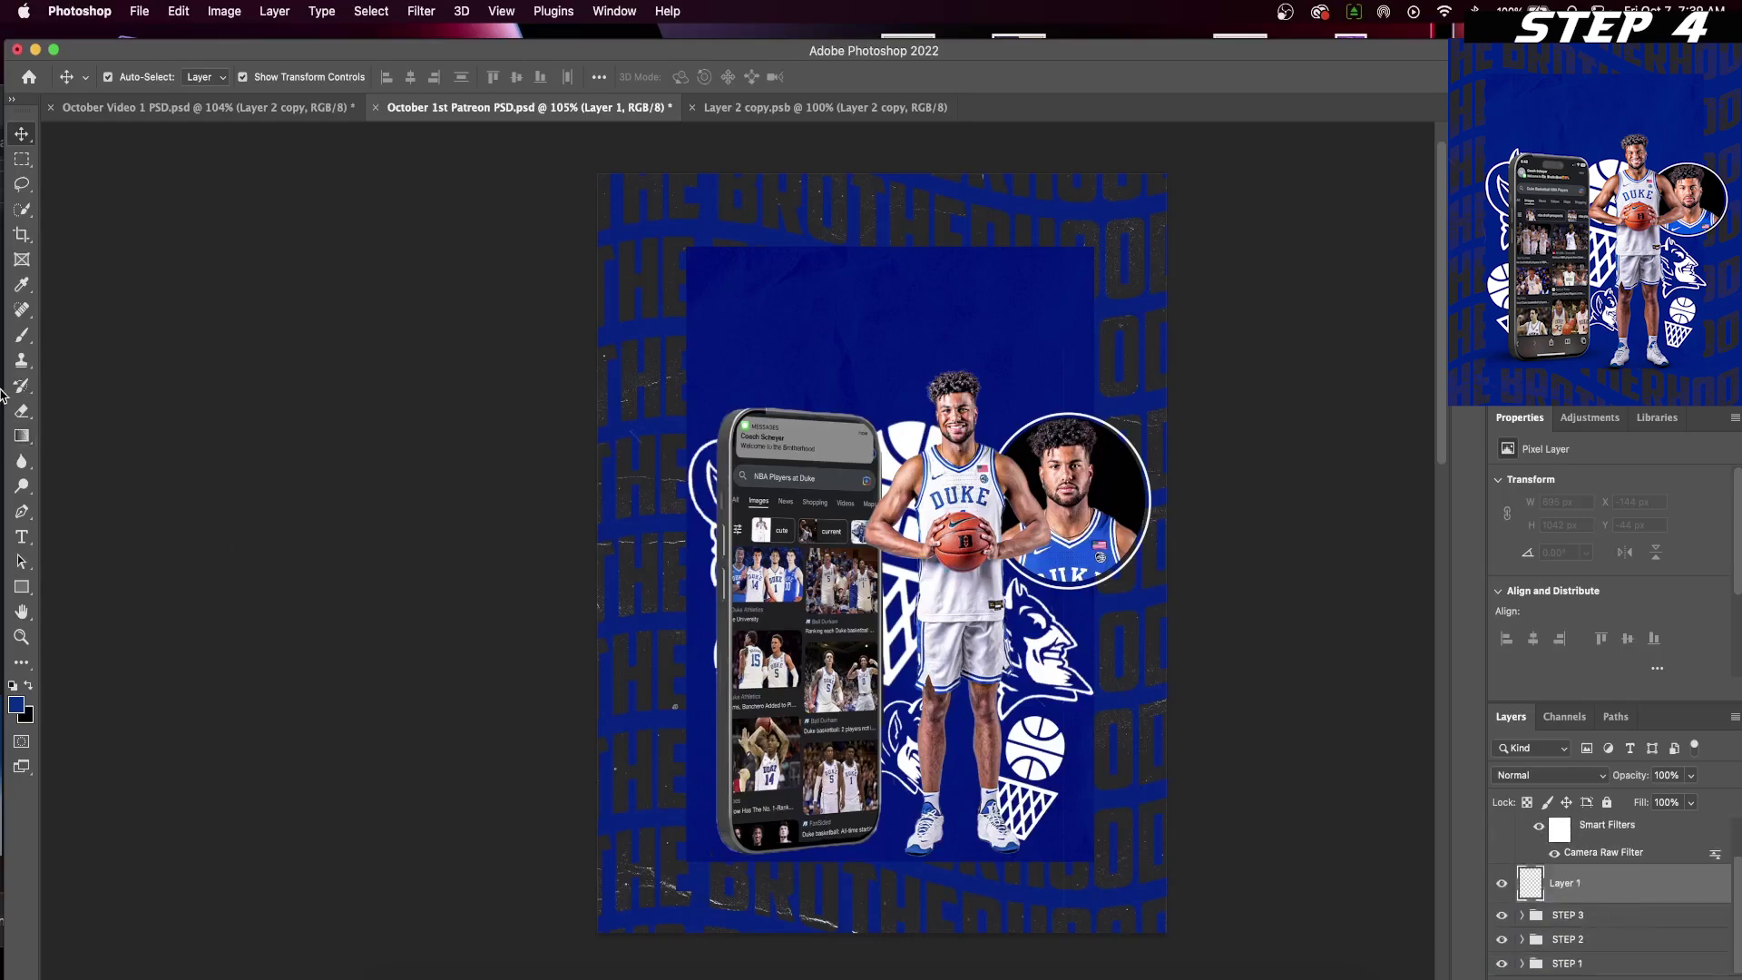
key("b")
left_click(30, 686)
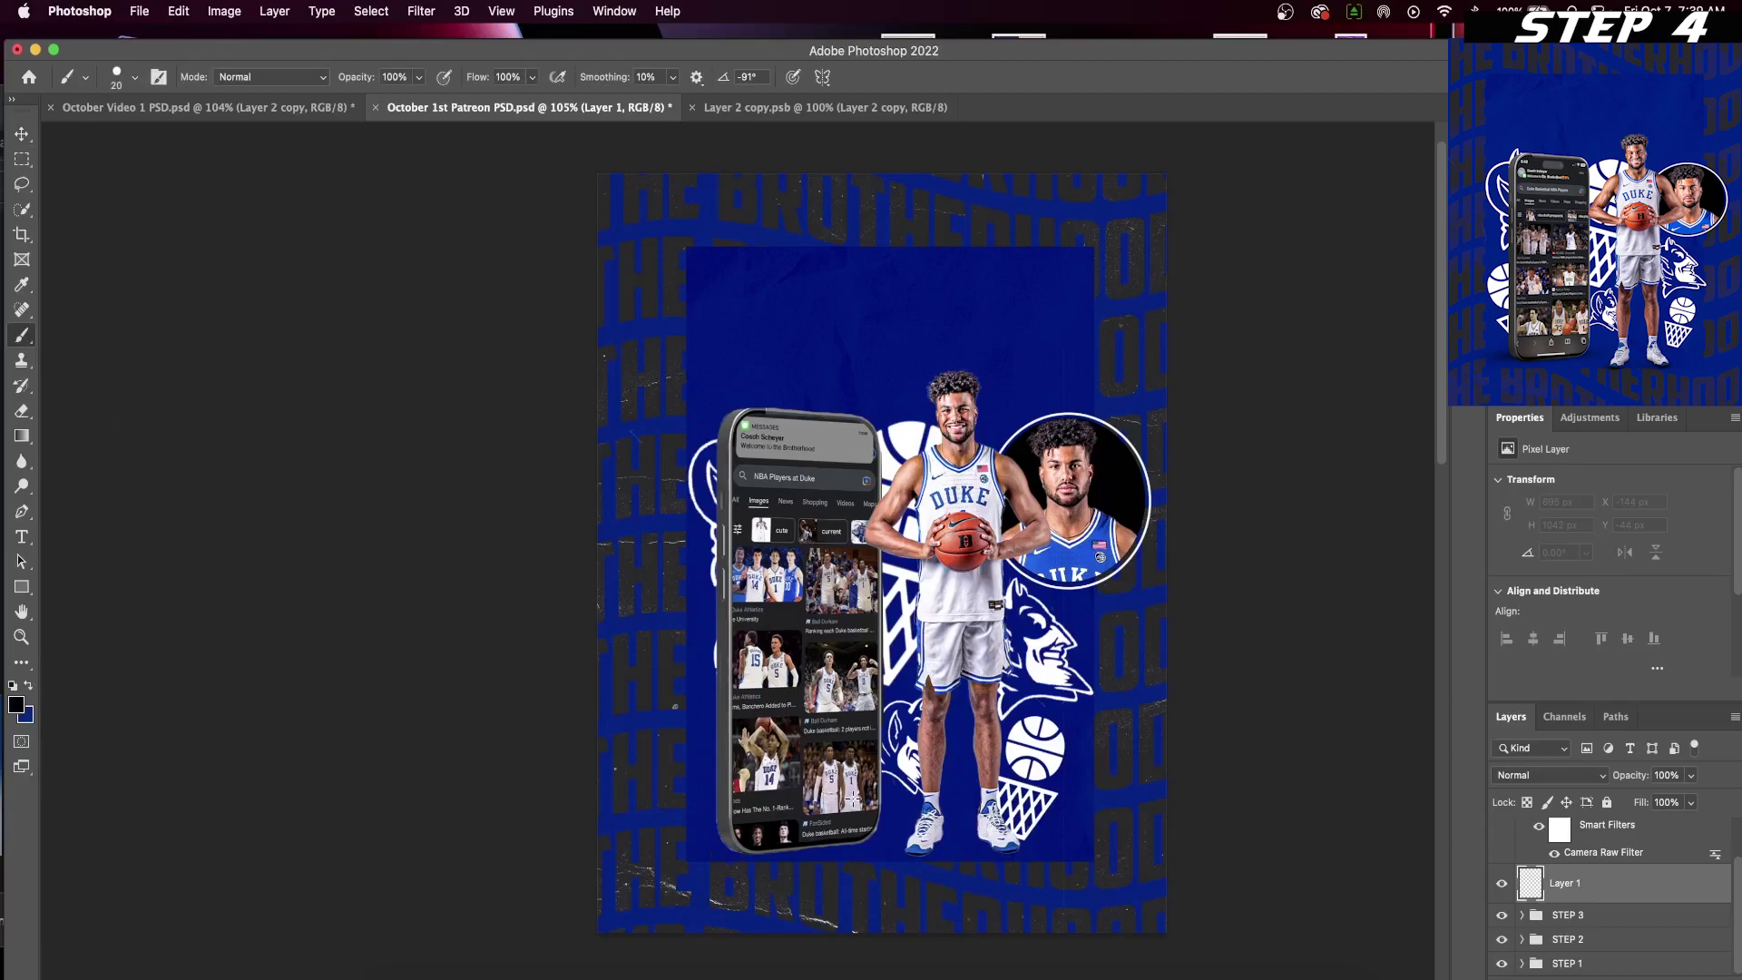
key("Caps_Lock")
left_click_drag(962, 826, 981, 826)
left_click(918, 849)
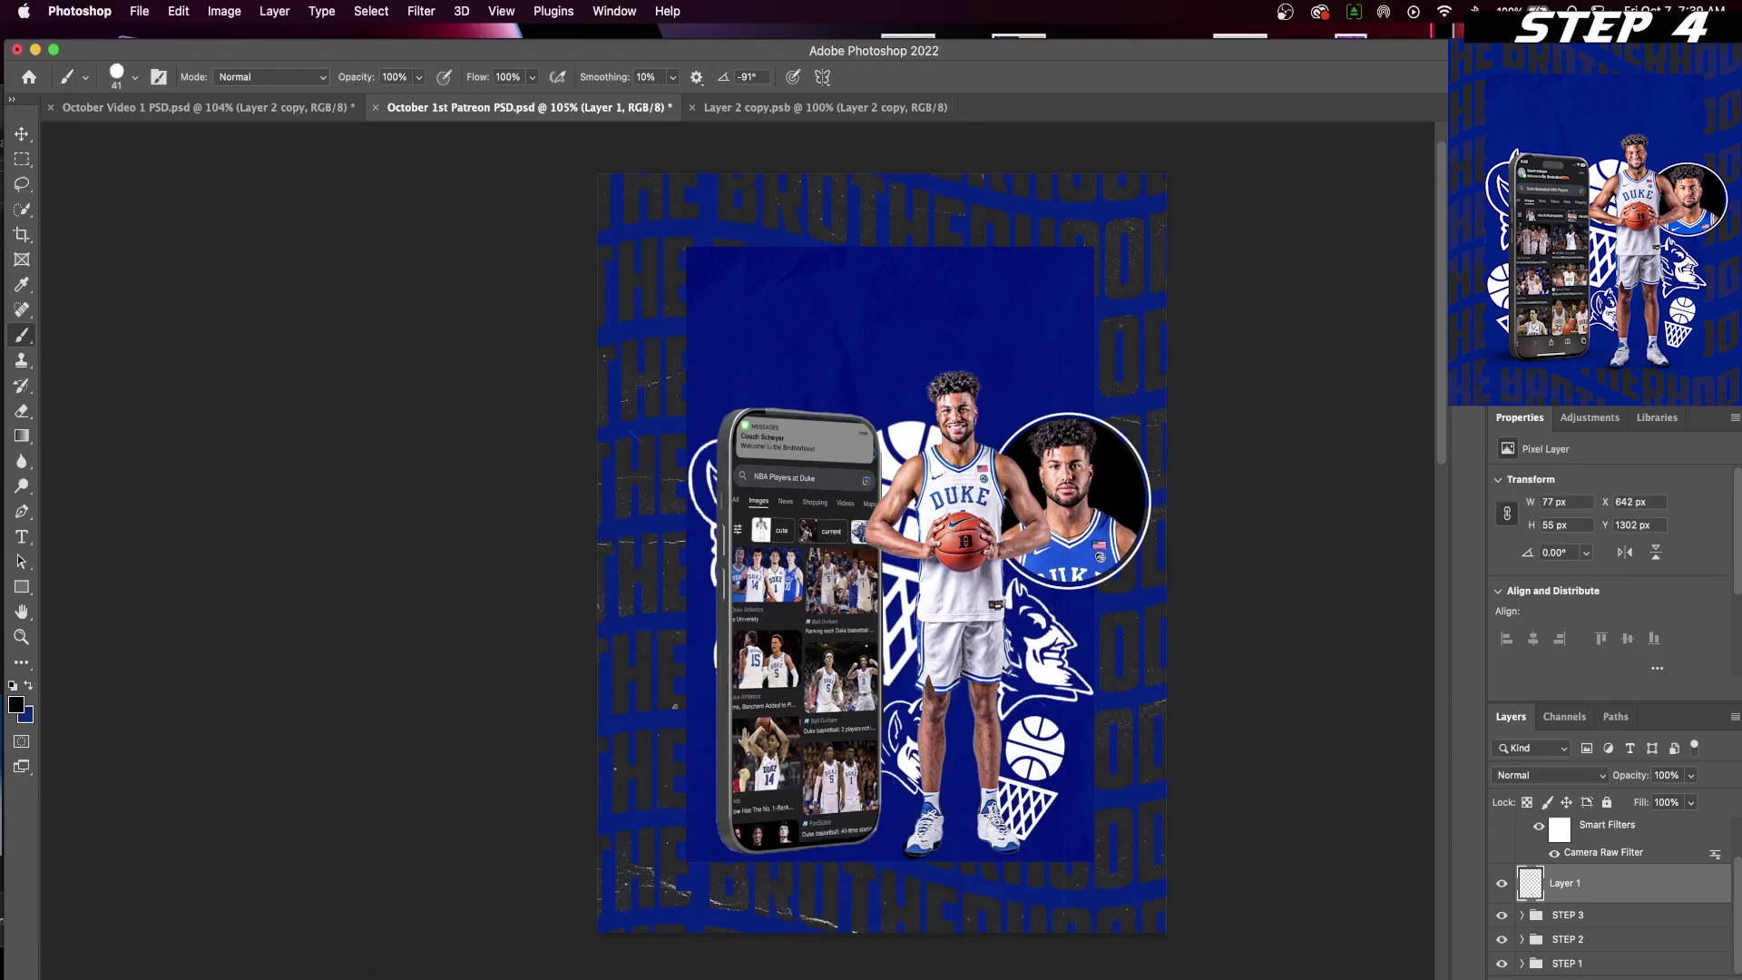
left_click(1005, 850)
- Soften the painted shoe shadows with a Gaussian Blur of 9.9 pixels radius
left_click(419, 13)
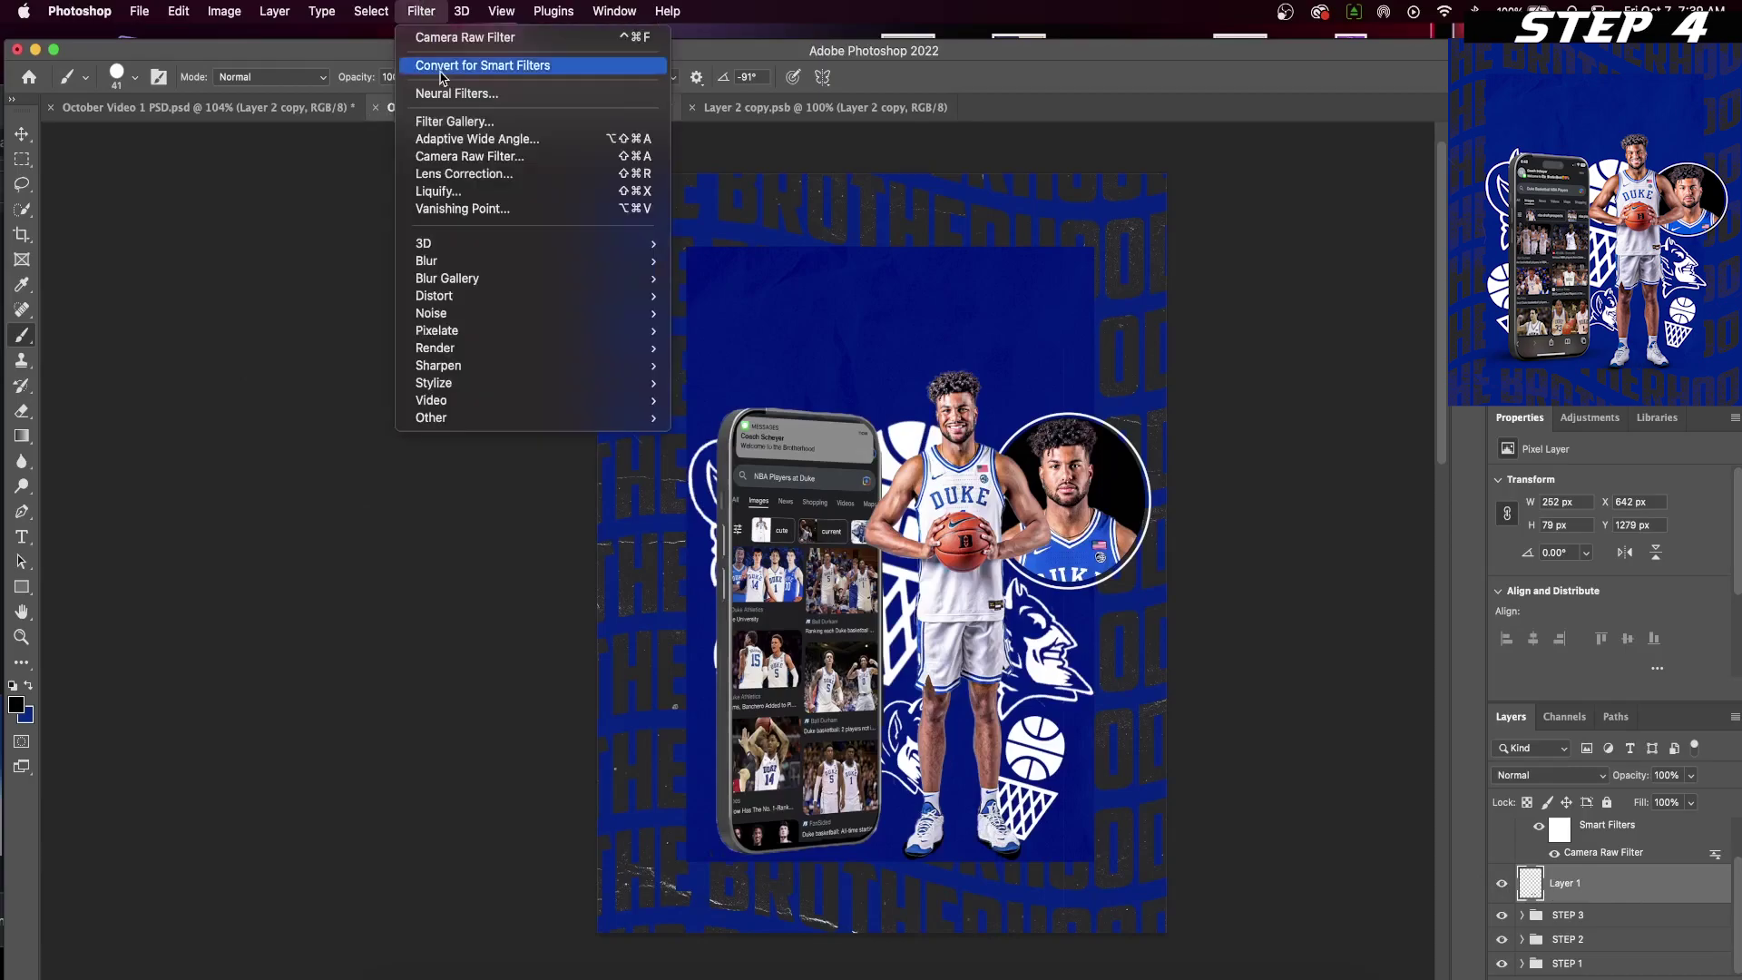
mouse_move(459, 260)
left_click(768, 334)
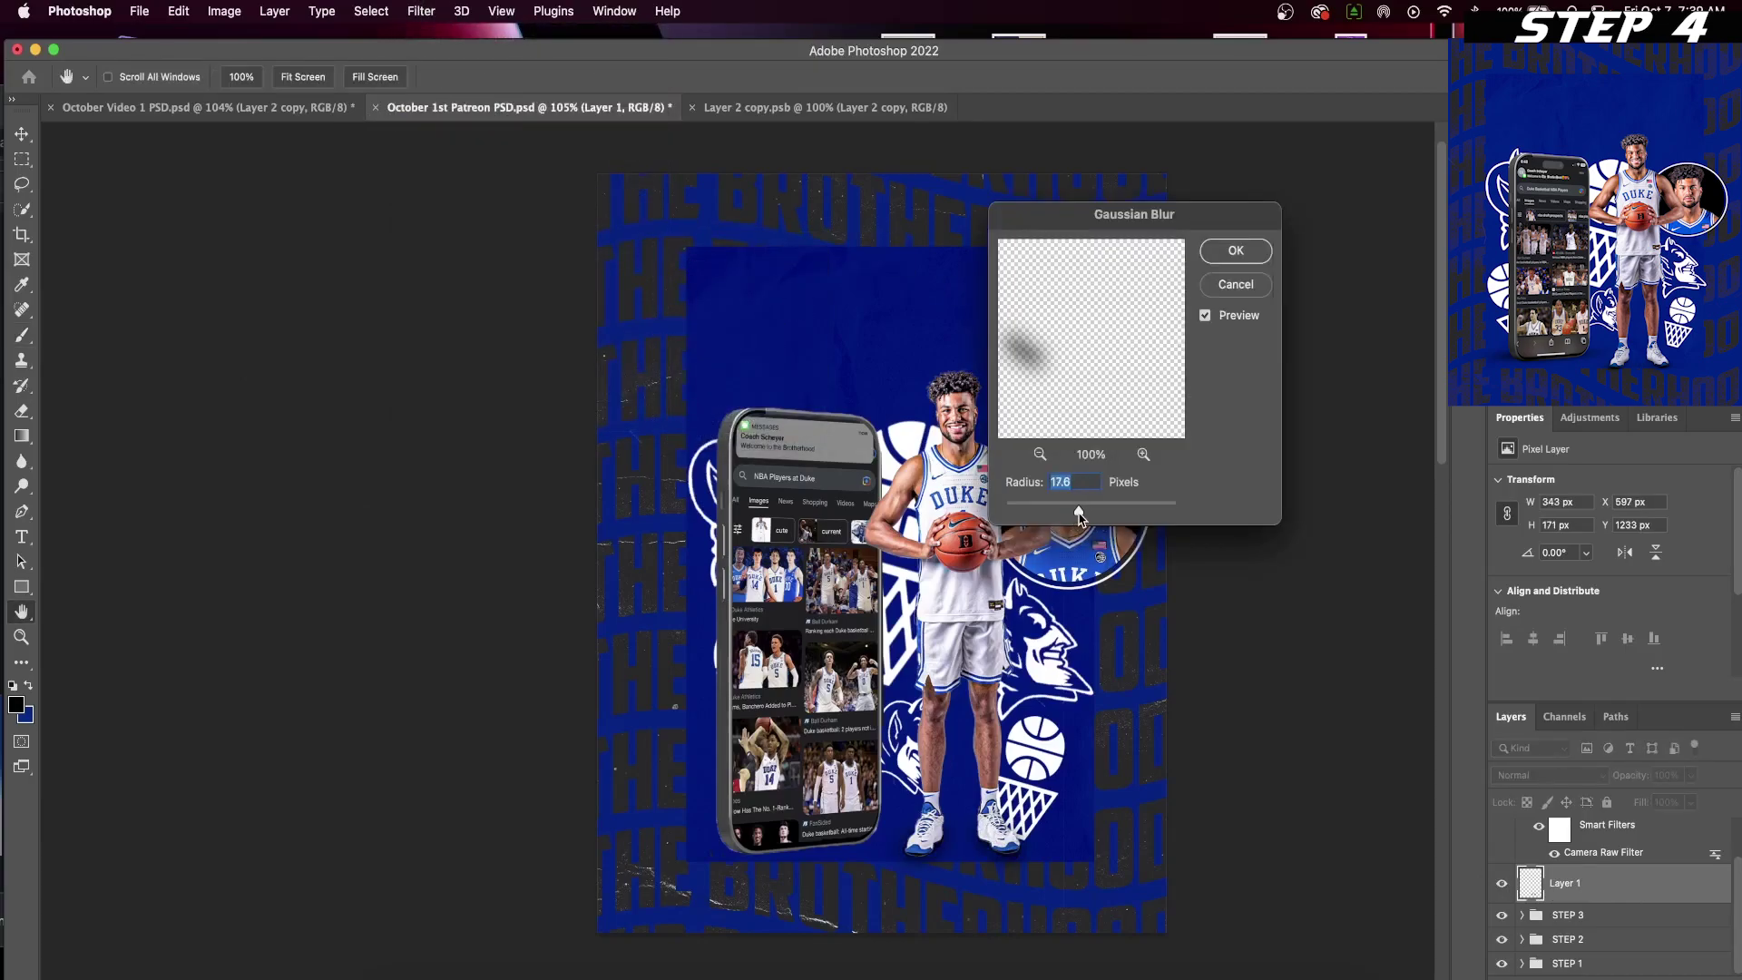
left_click_drag(1079, 515, 1072, 517)
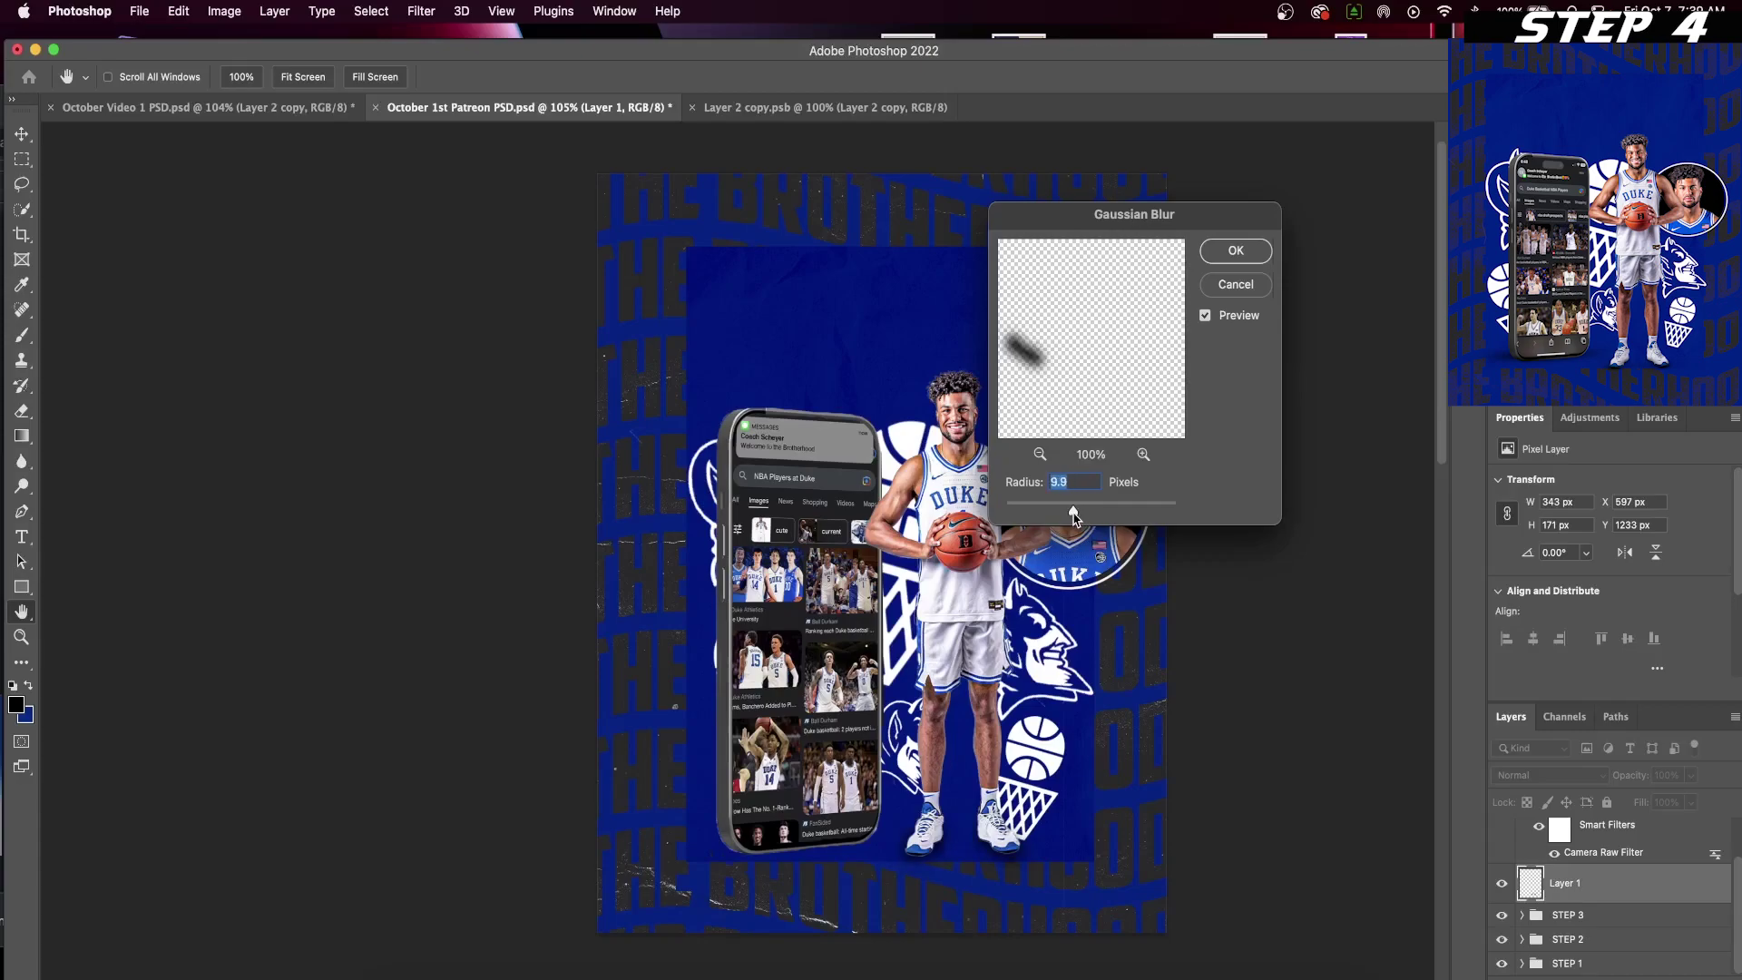
left_click(1237, 248)
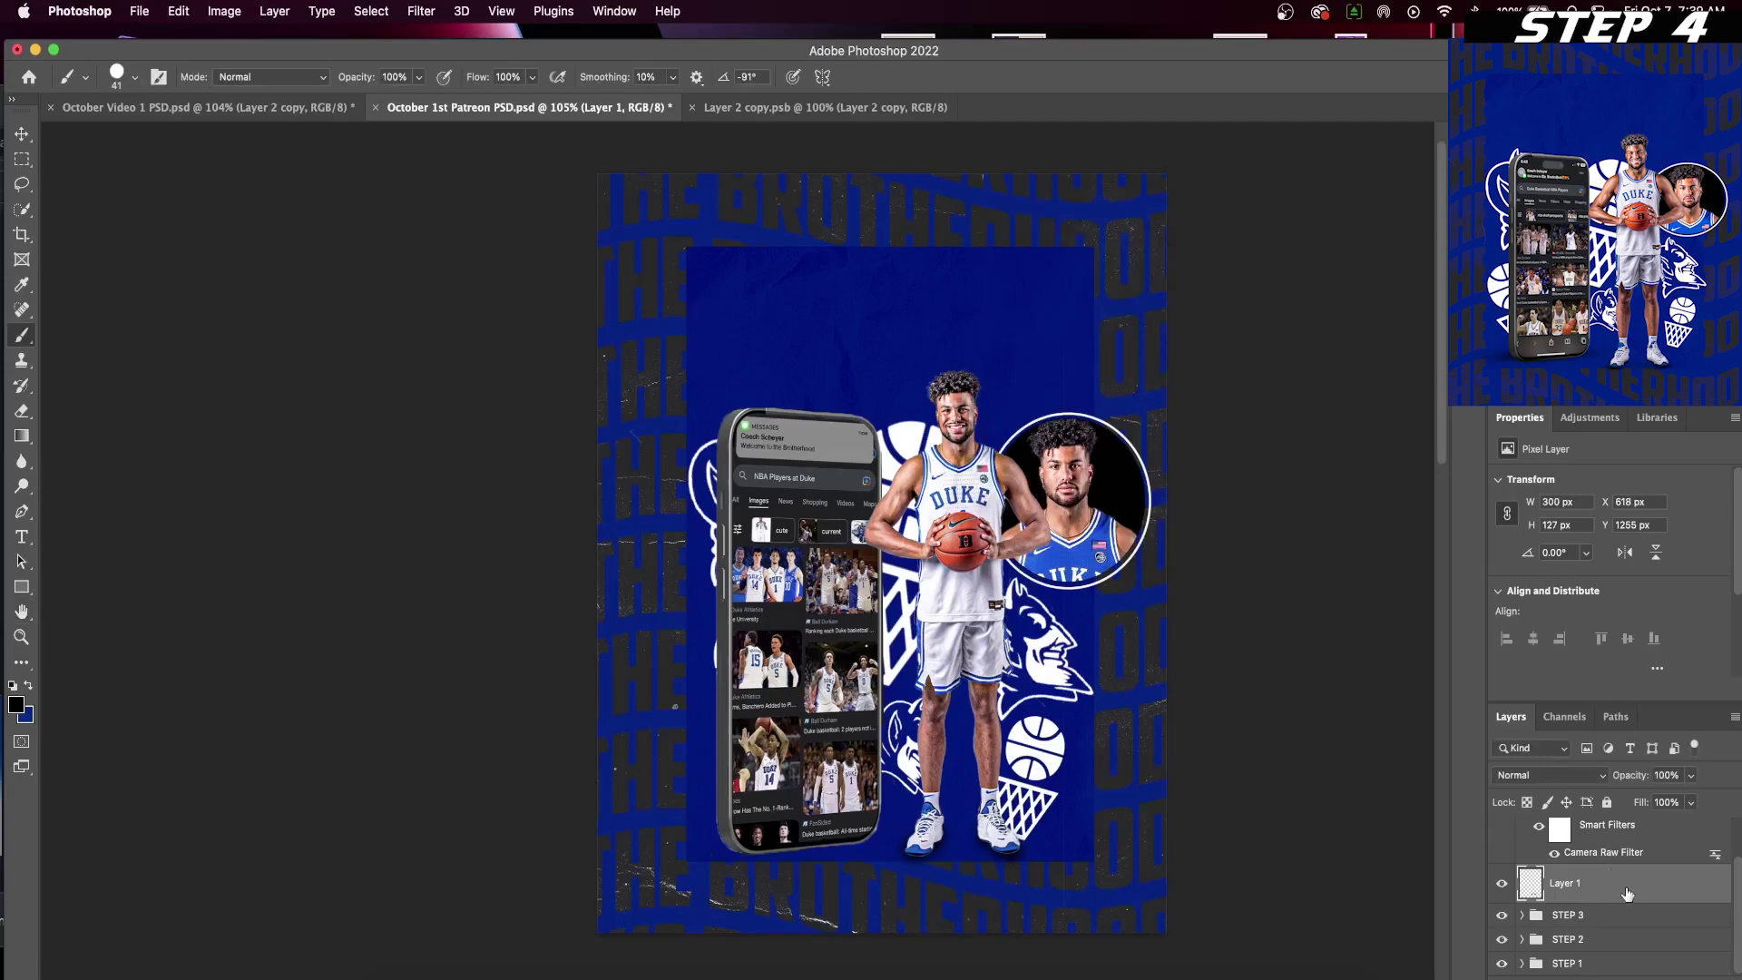
- Add another layer above the shoe shadows and stamp a black dot between the shoes with a 137 px brush
left_click_drag(1689, 784, 1652, 804)
left_click(1612, 894)
key("super+shift+alt+n")
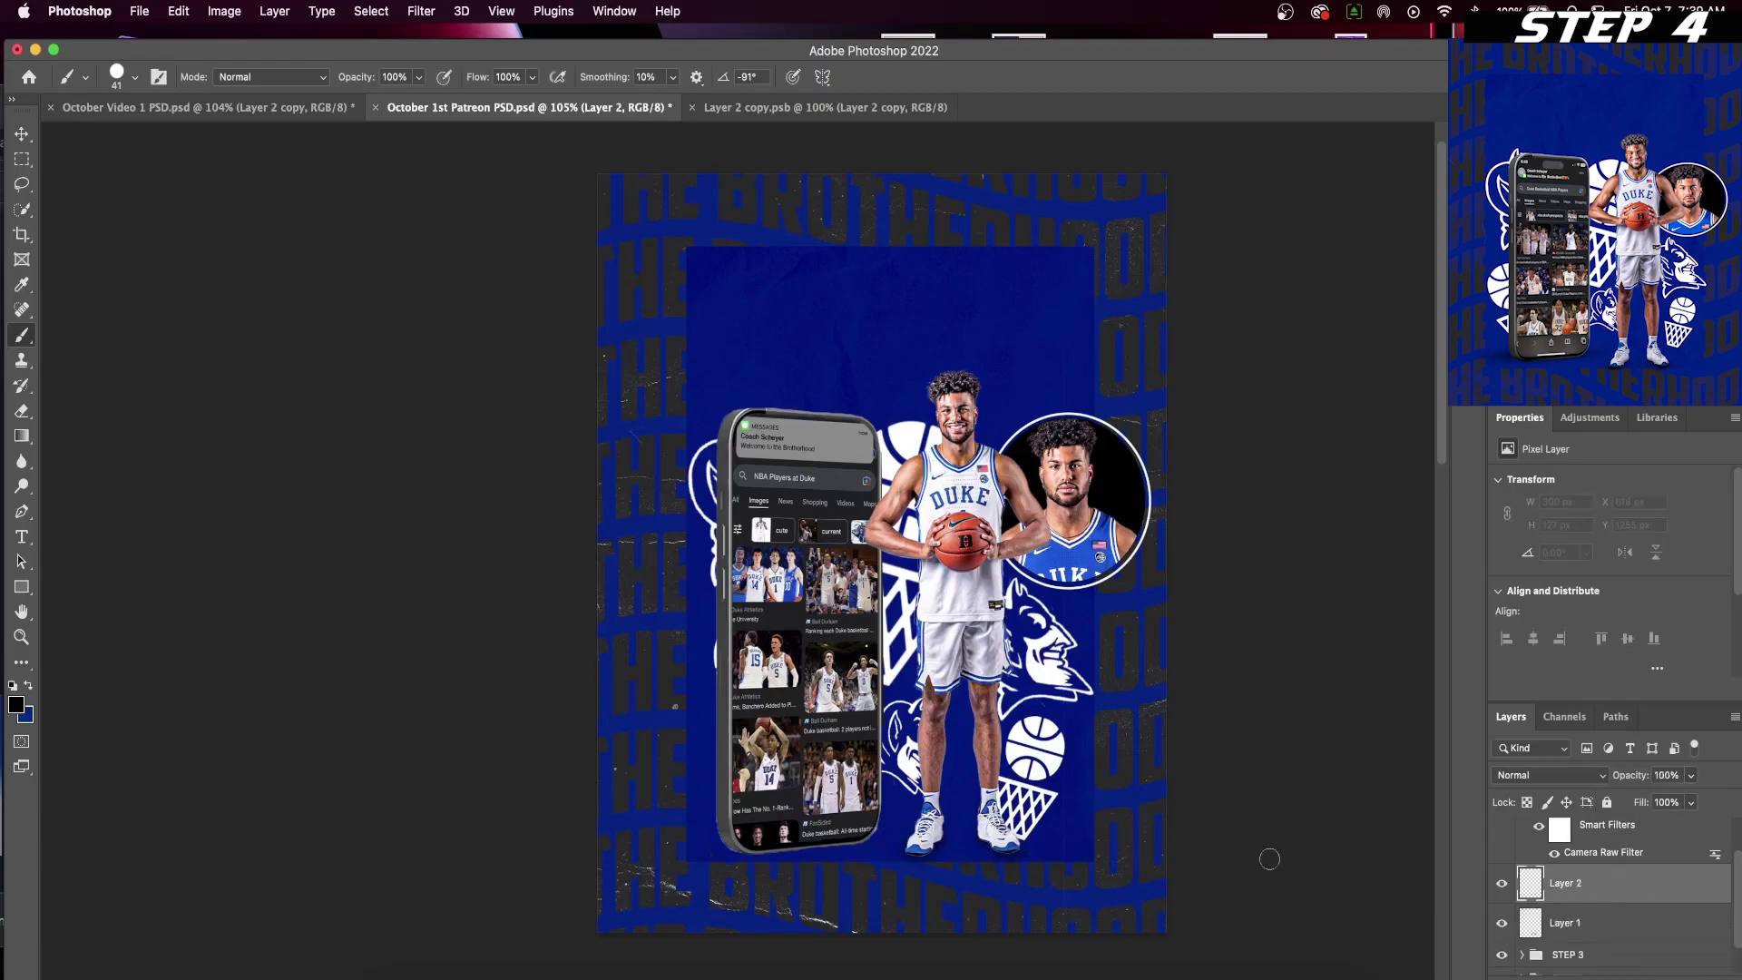
left_click_drag(918, 830, 964, 831, "ctrl+alt")
left_click(959, 828)
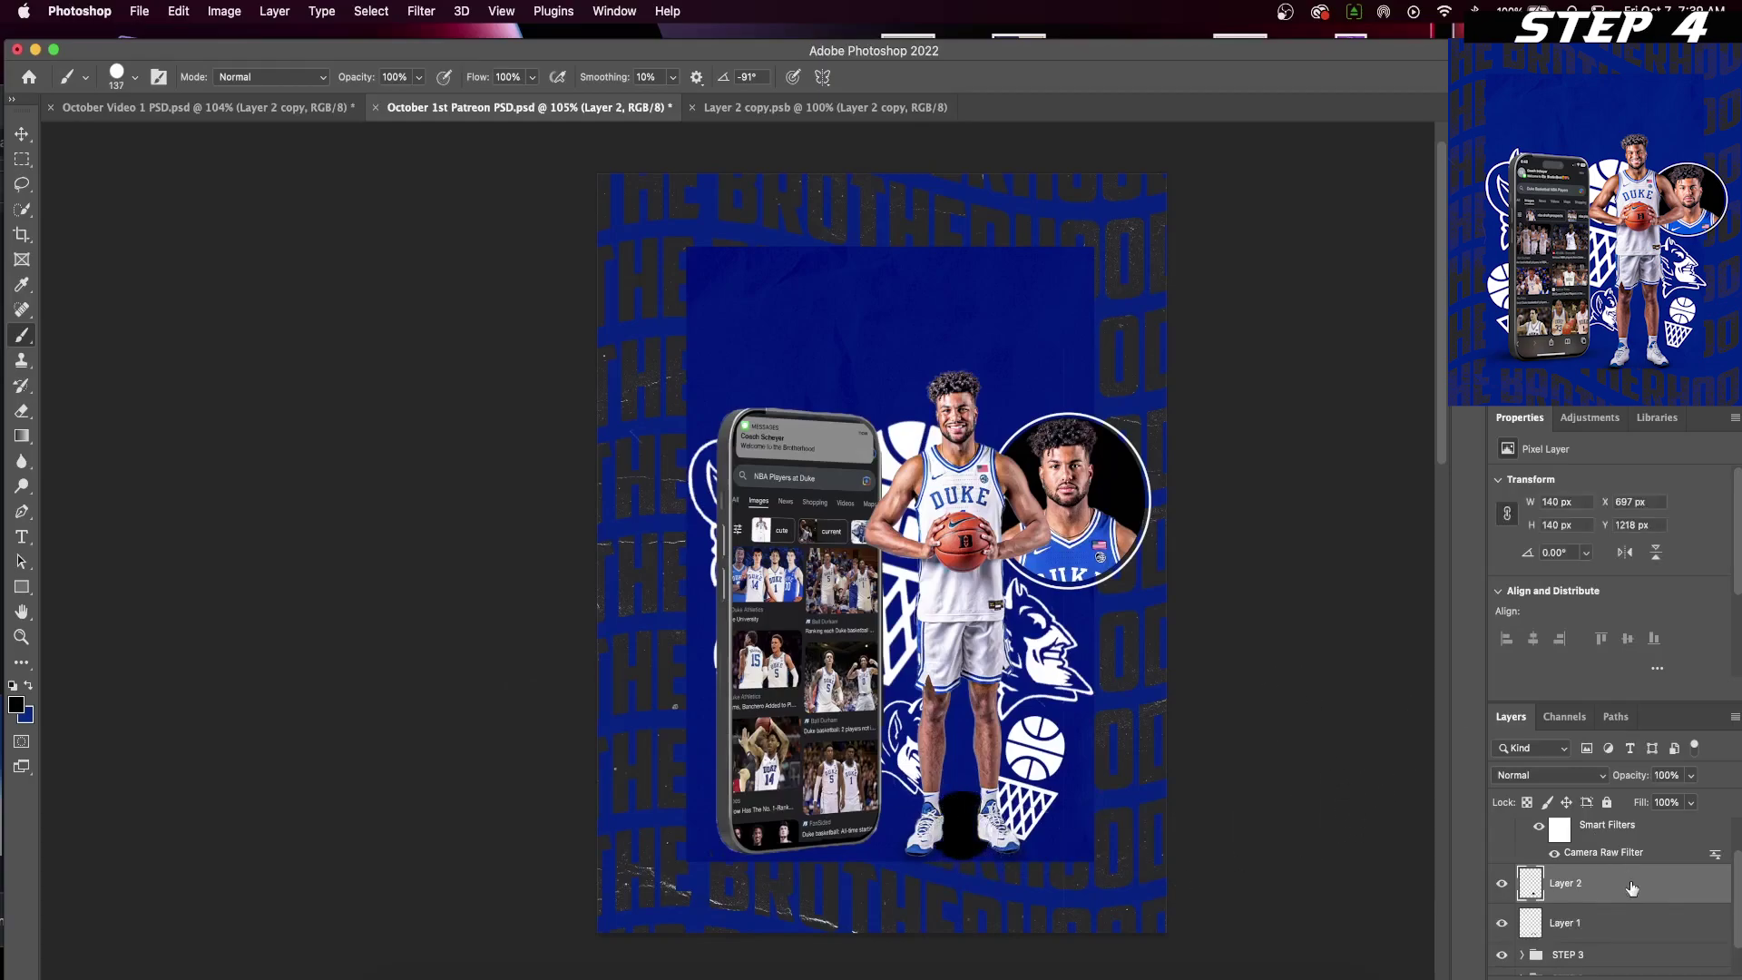
- Skew the black dot horizontally by about -62° and rotate it level beneath the shoes as a flat oval about 322 by 62 px
key("v")
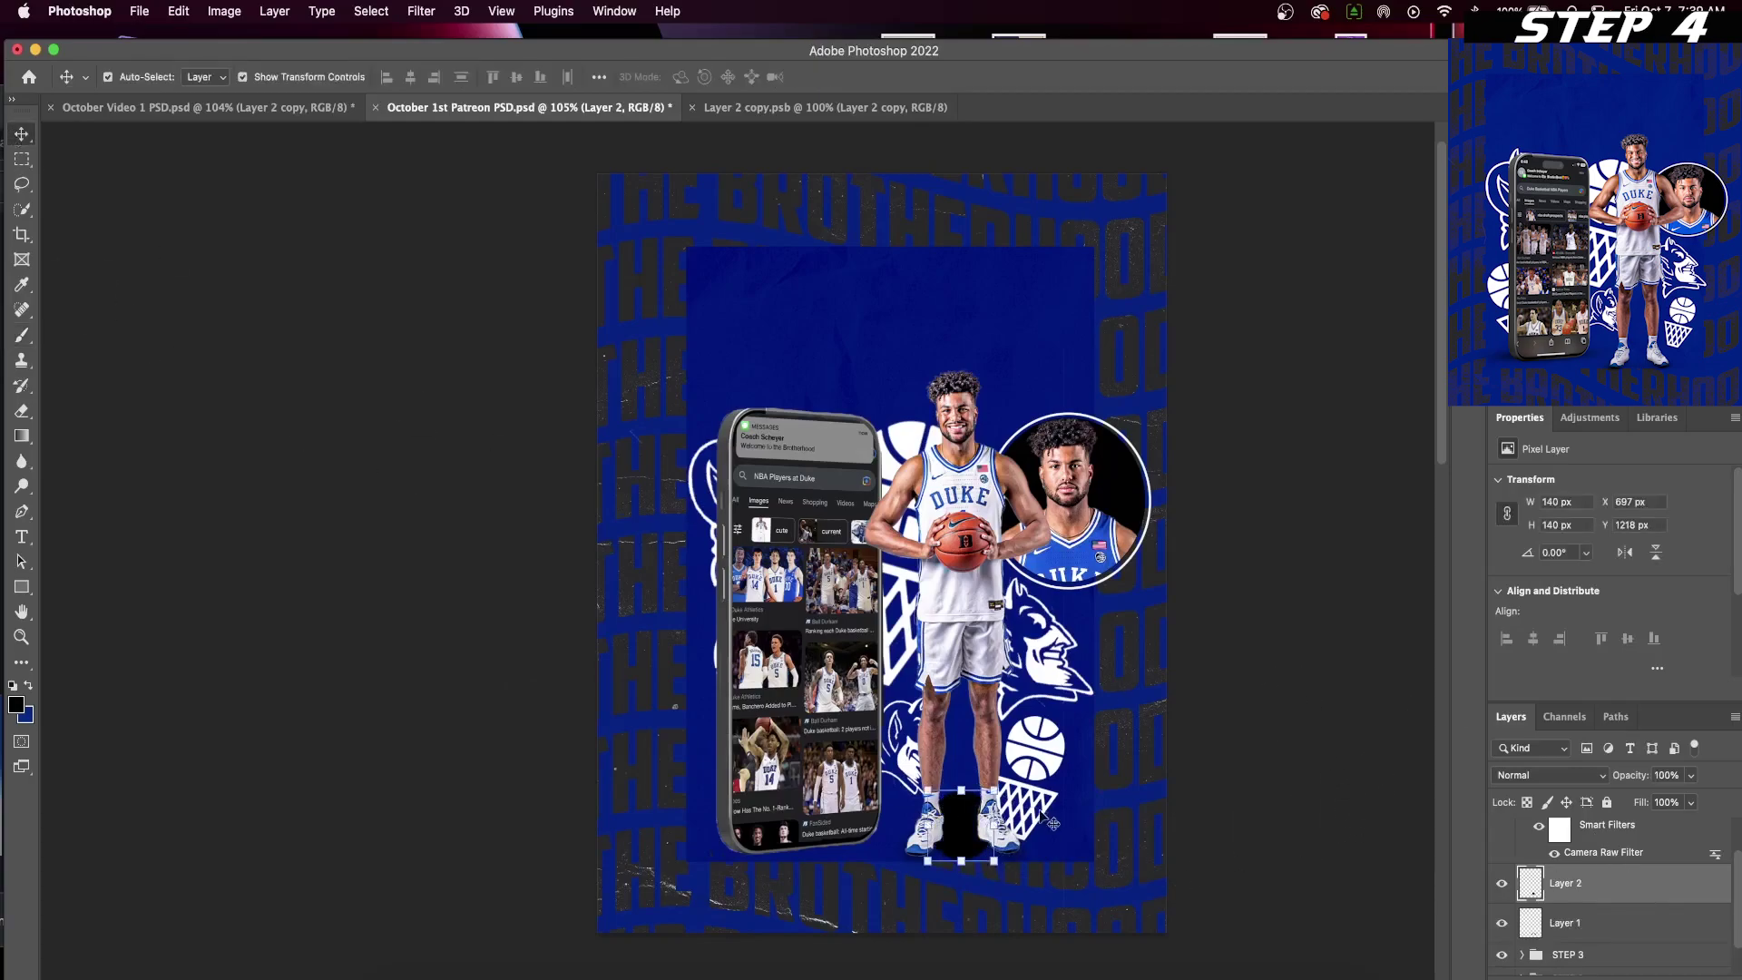
key("super+t")
right_click(964, 831)
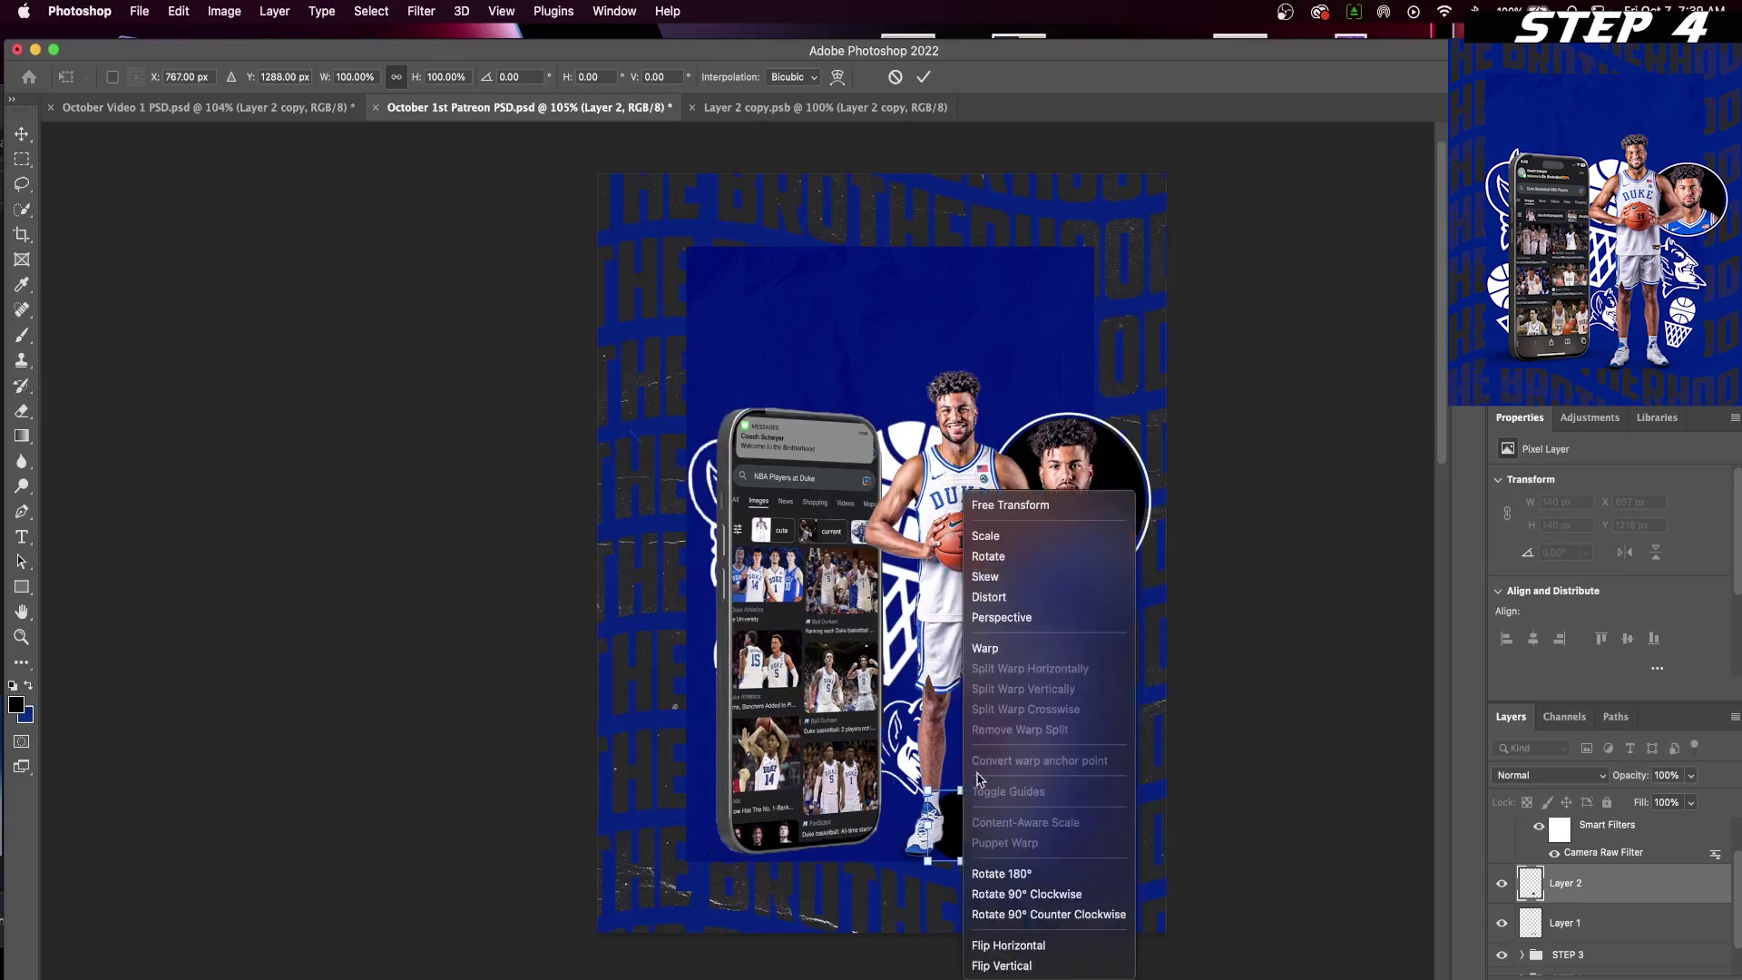
left_click(1002, 617)
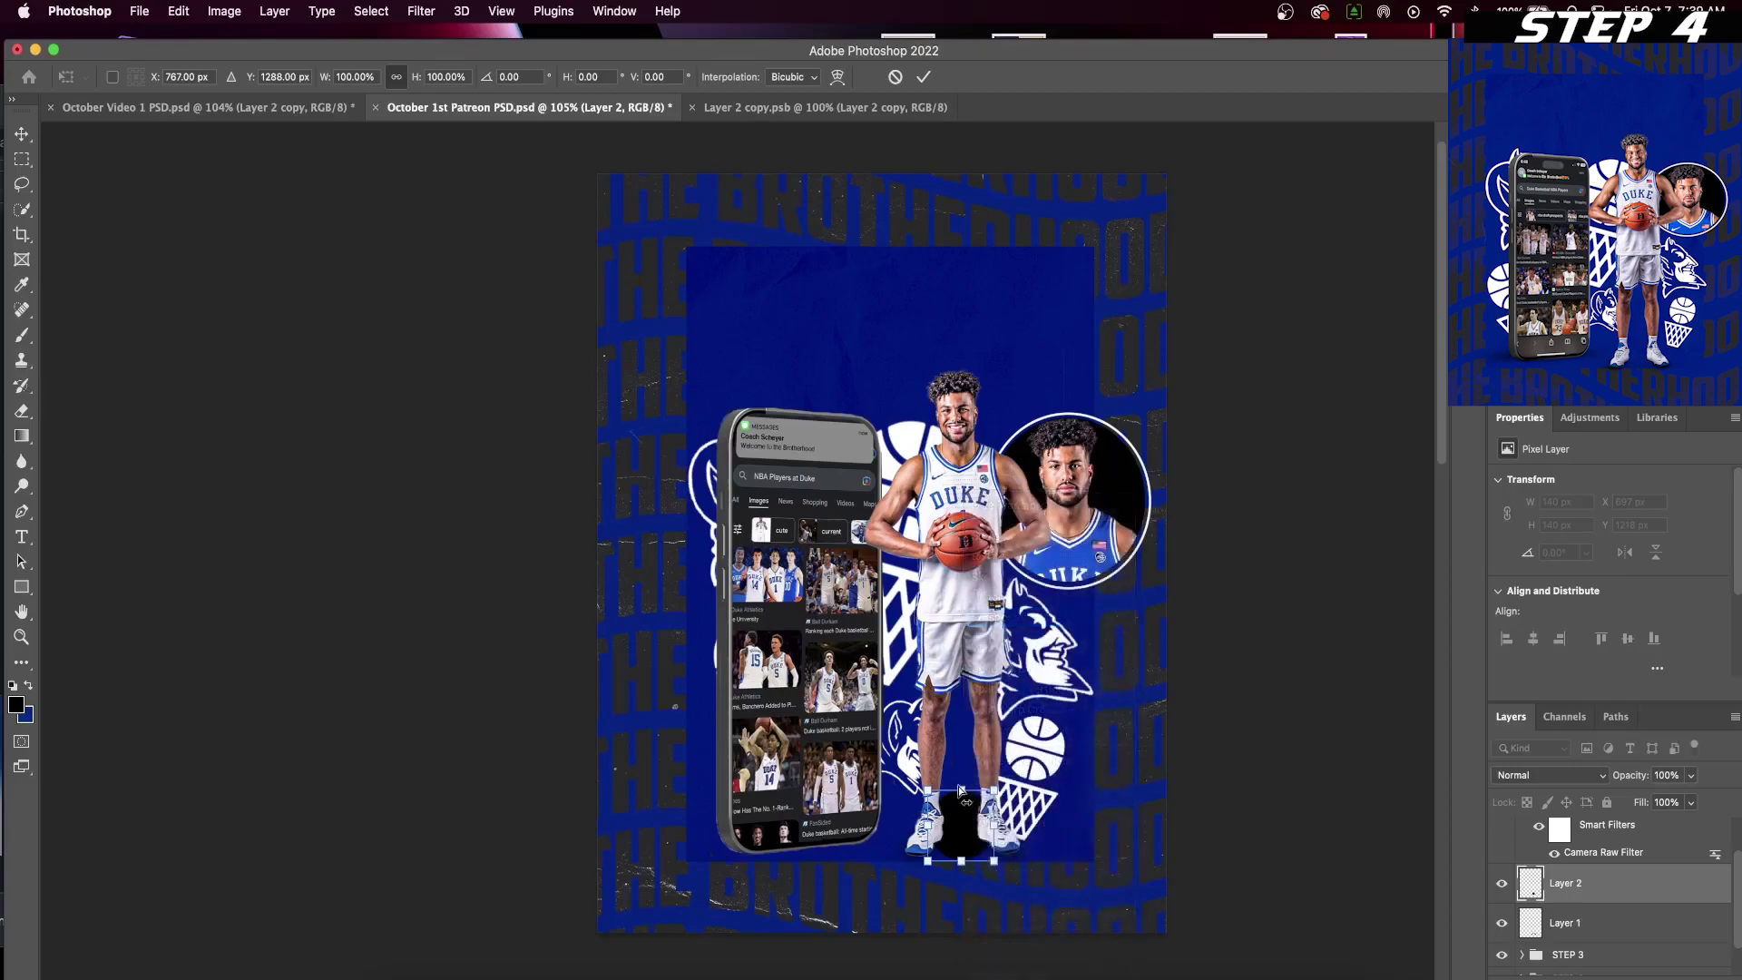
left_click_drag(964, 794, 1085, 814)
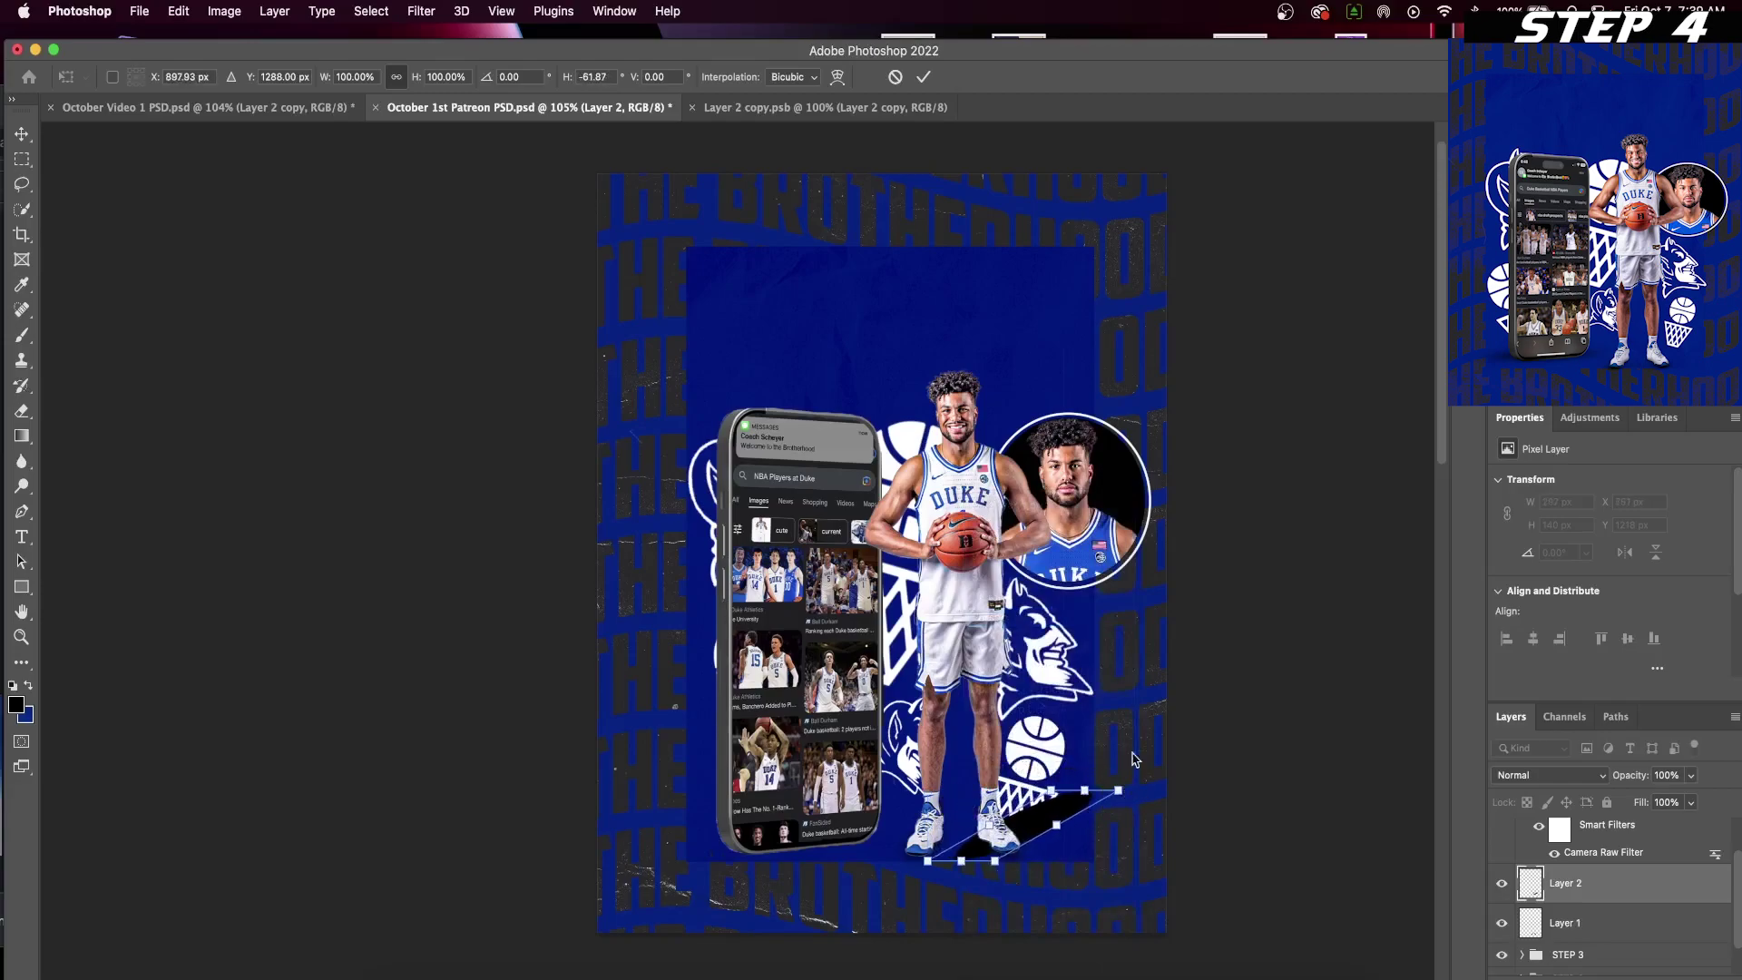
key("Return")
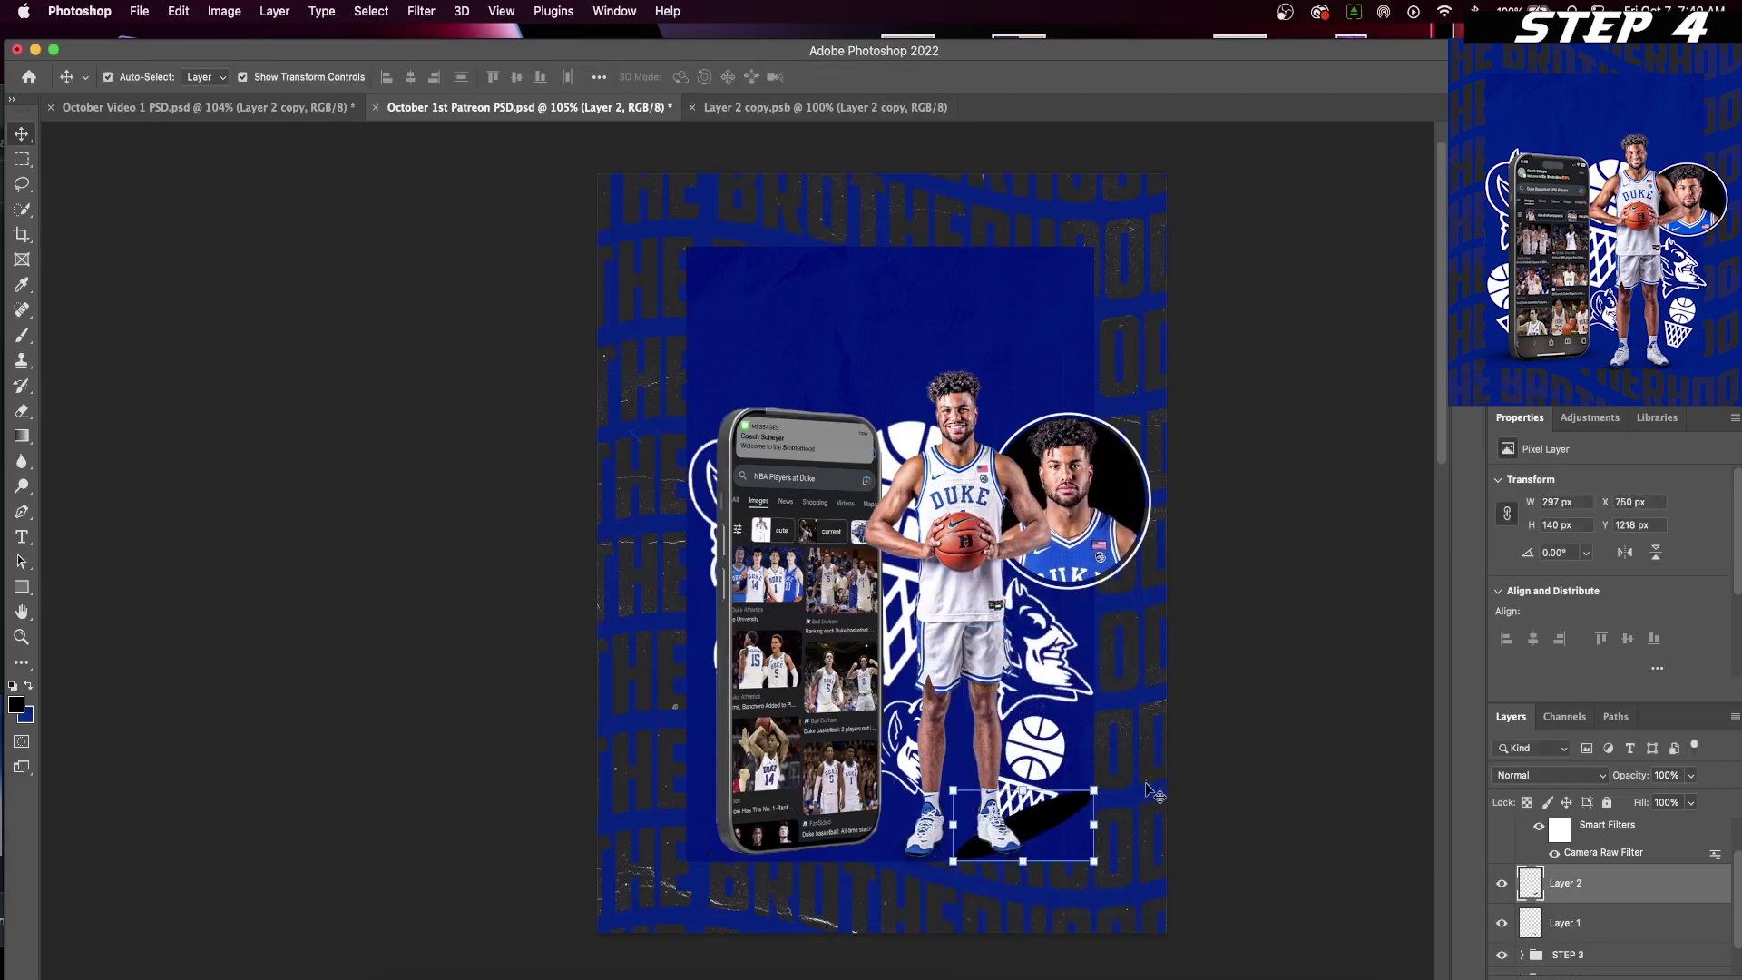
left_click_drag(1111, 775, 984, 859)
left_click(924, 76)
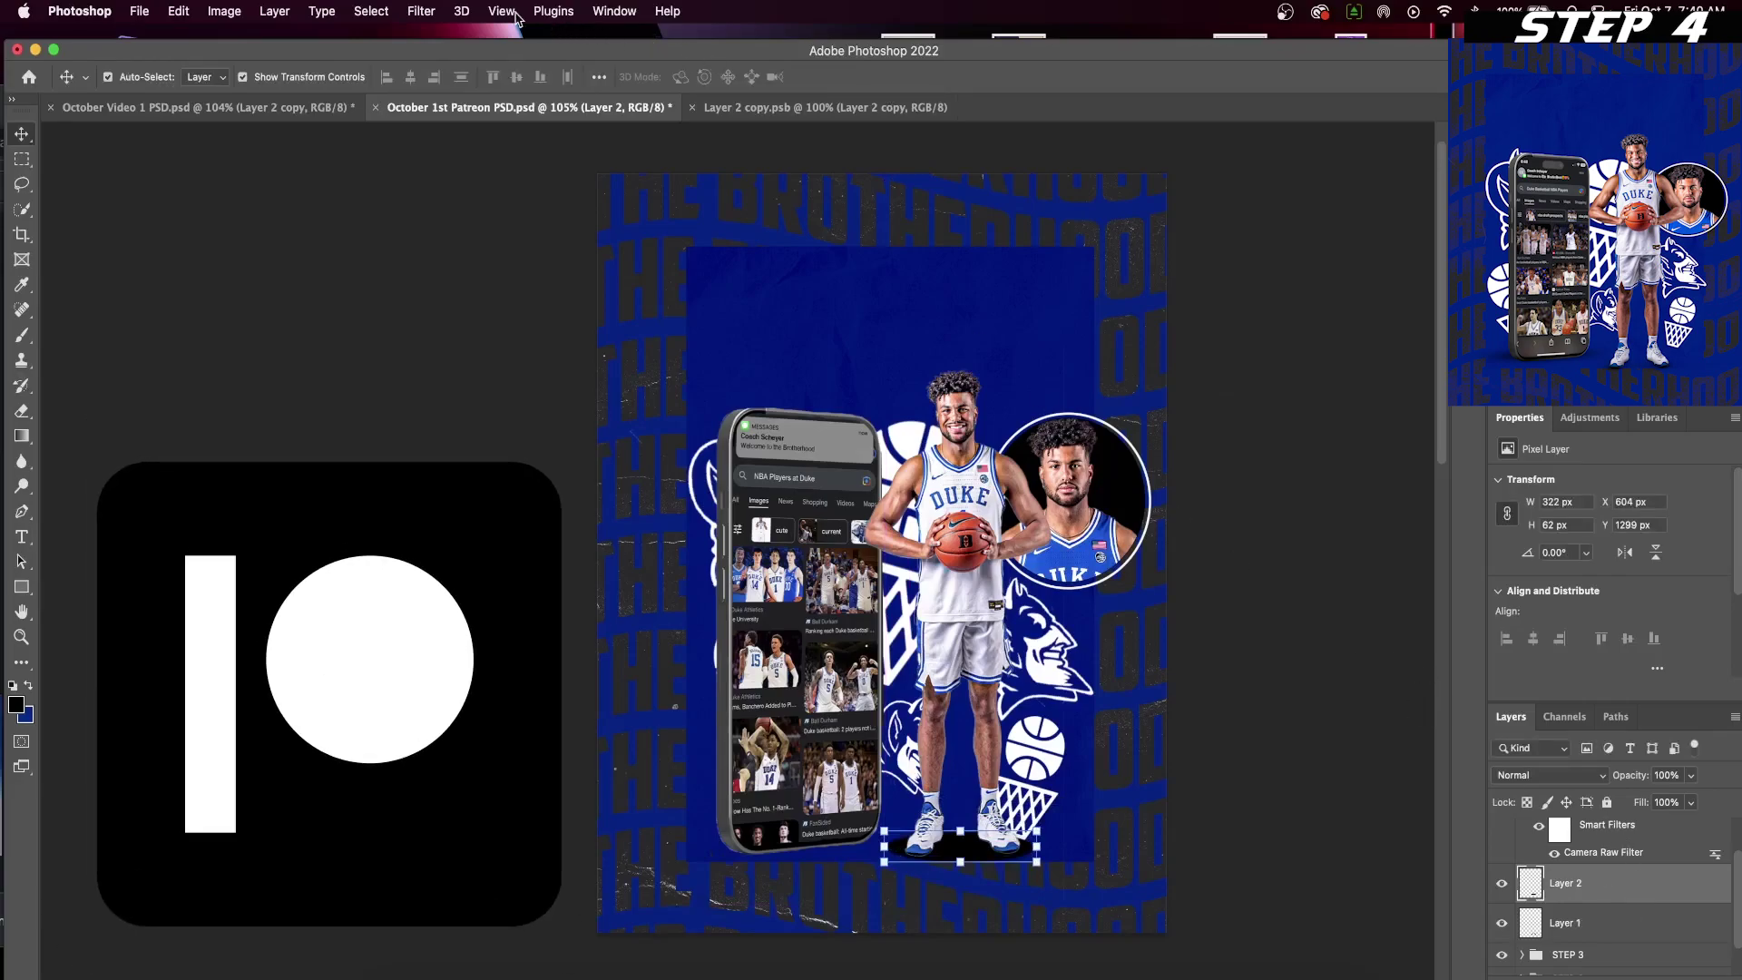
- Soften the flat black oval beneath the shoes with a Gaussian Blur and lower its layer opacity
left_click(421, 11)
mouse_move(435, 261)
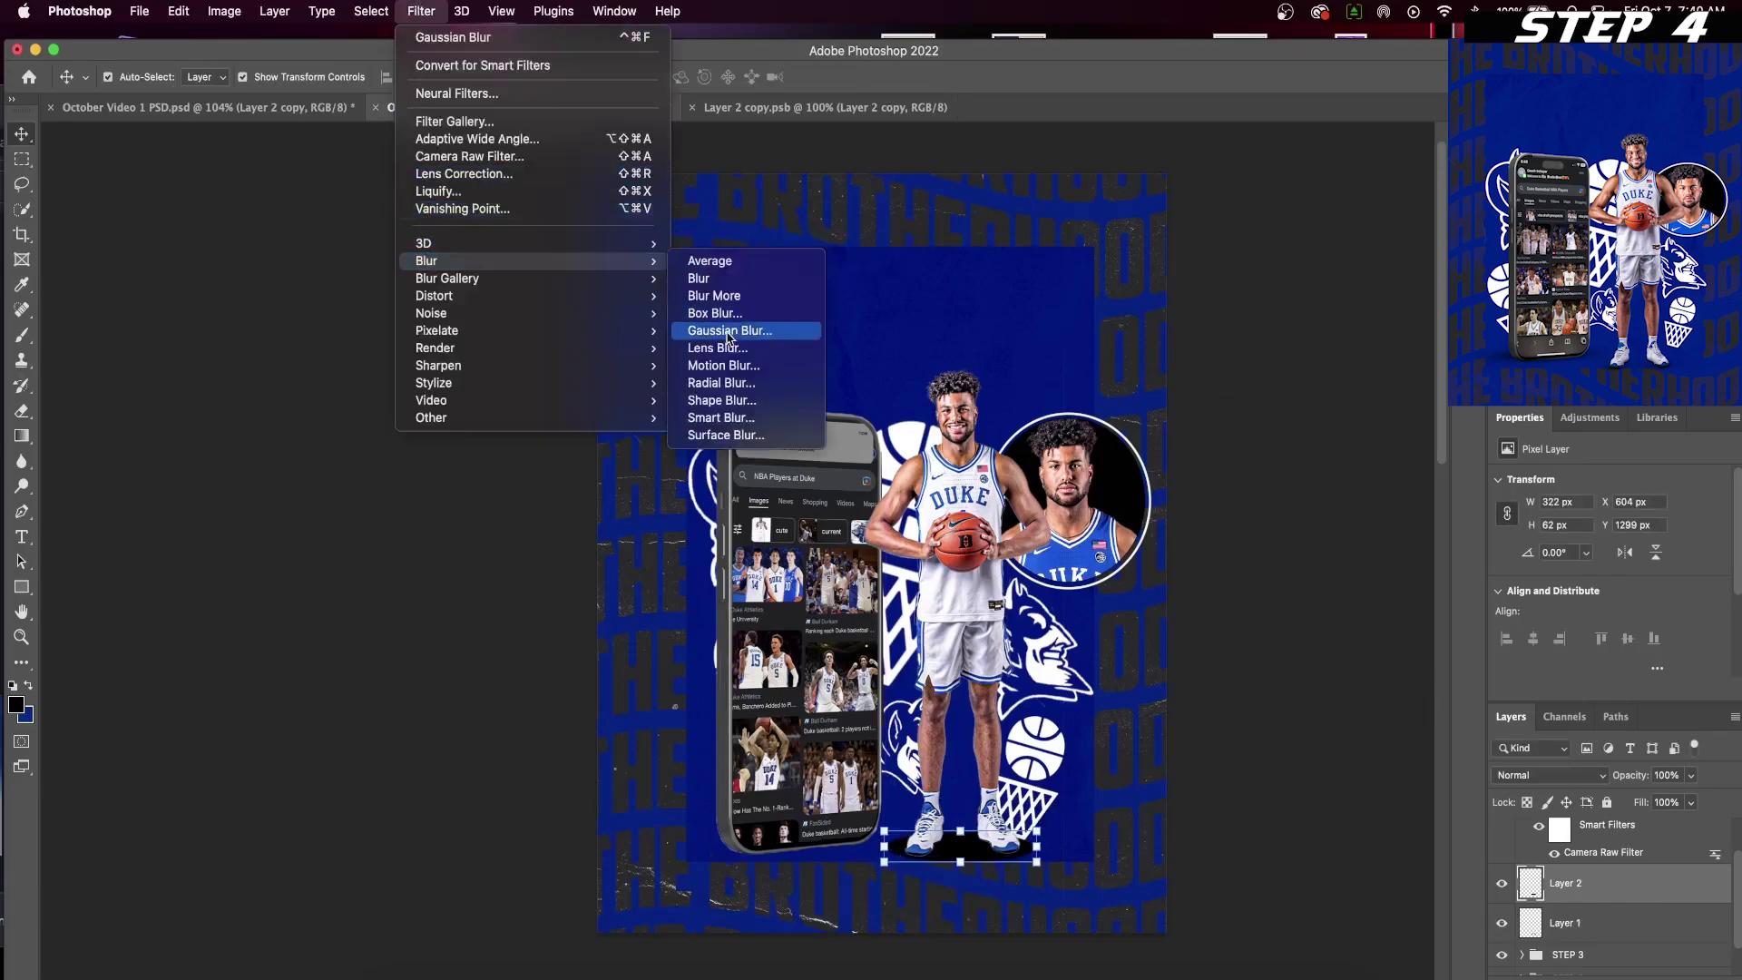
left_click(731, 331)
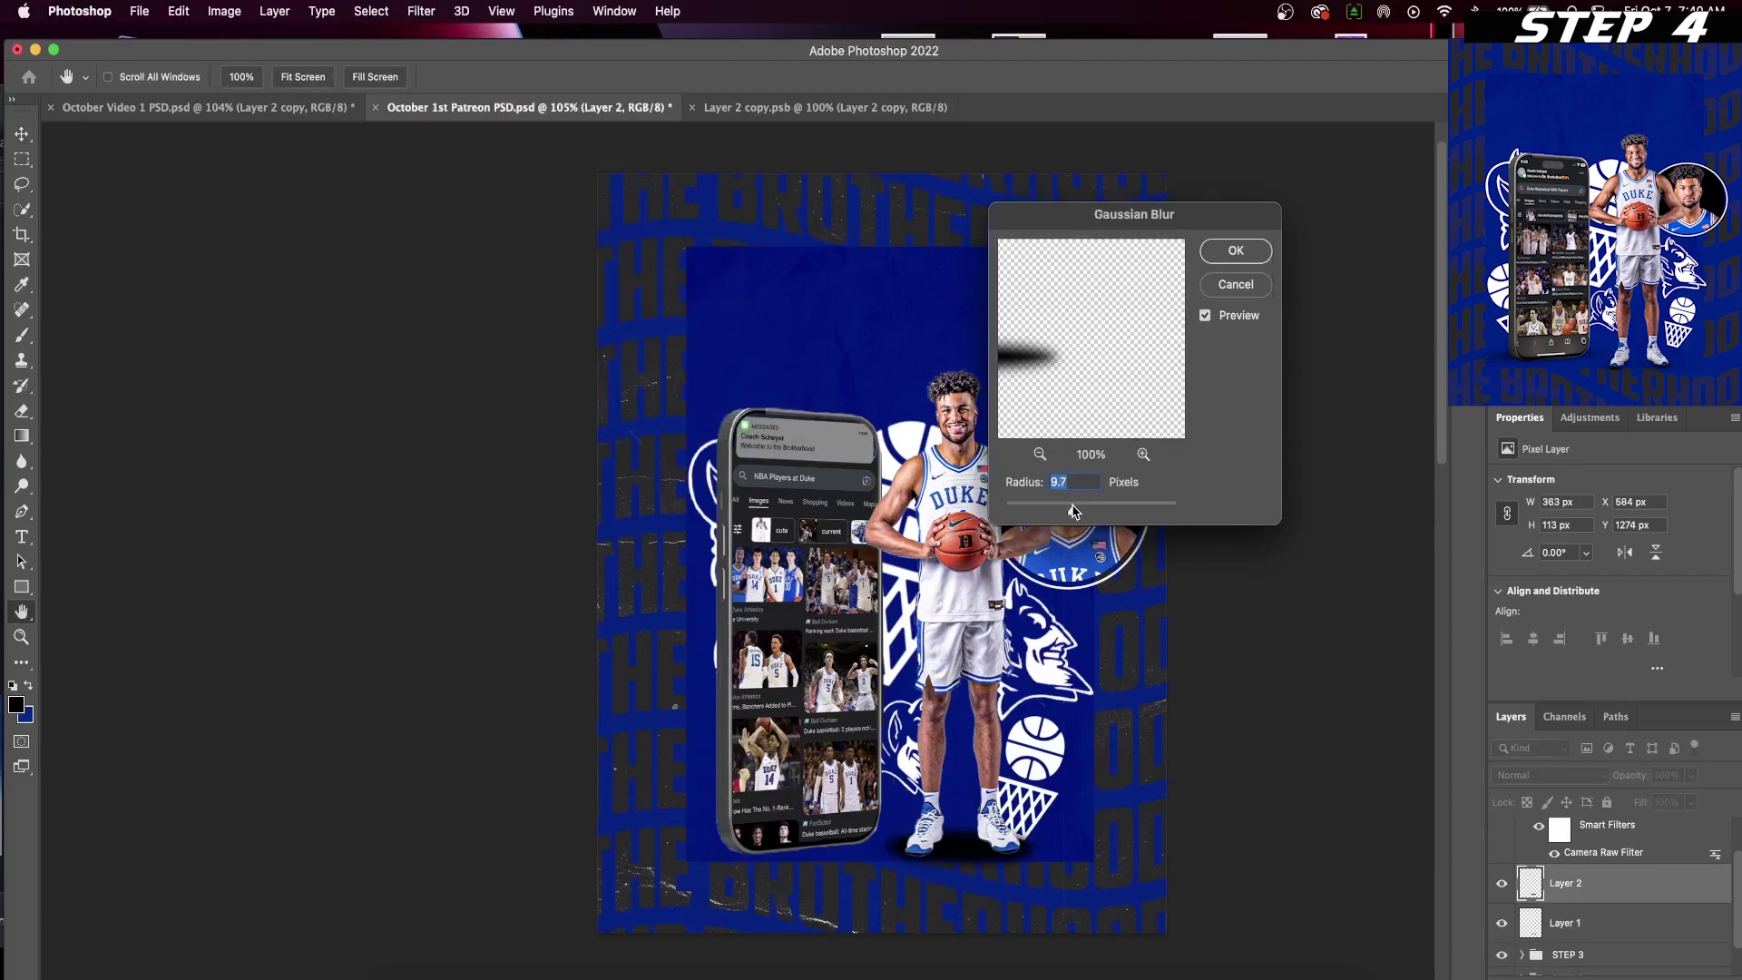
mouse_move(1075, 510)
left_mouse_down()
mouse_move(1104, 513)
mouse_move(1081, 510)
left_mouse_up()
left_click(1257, 253)
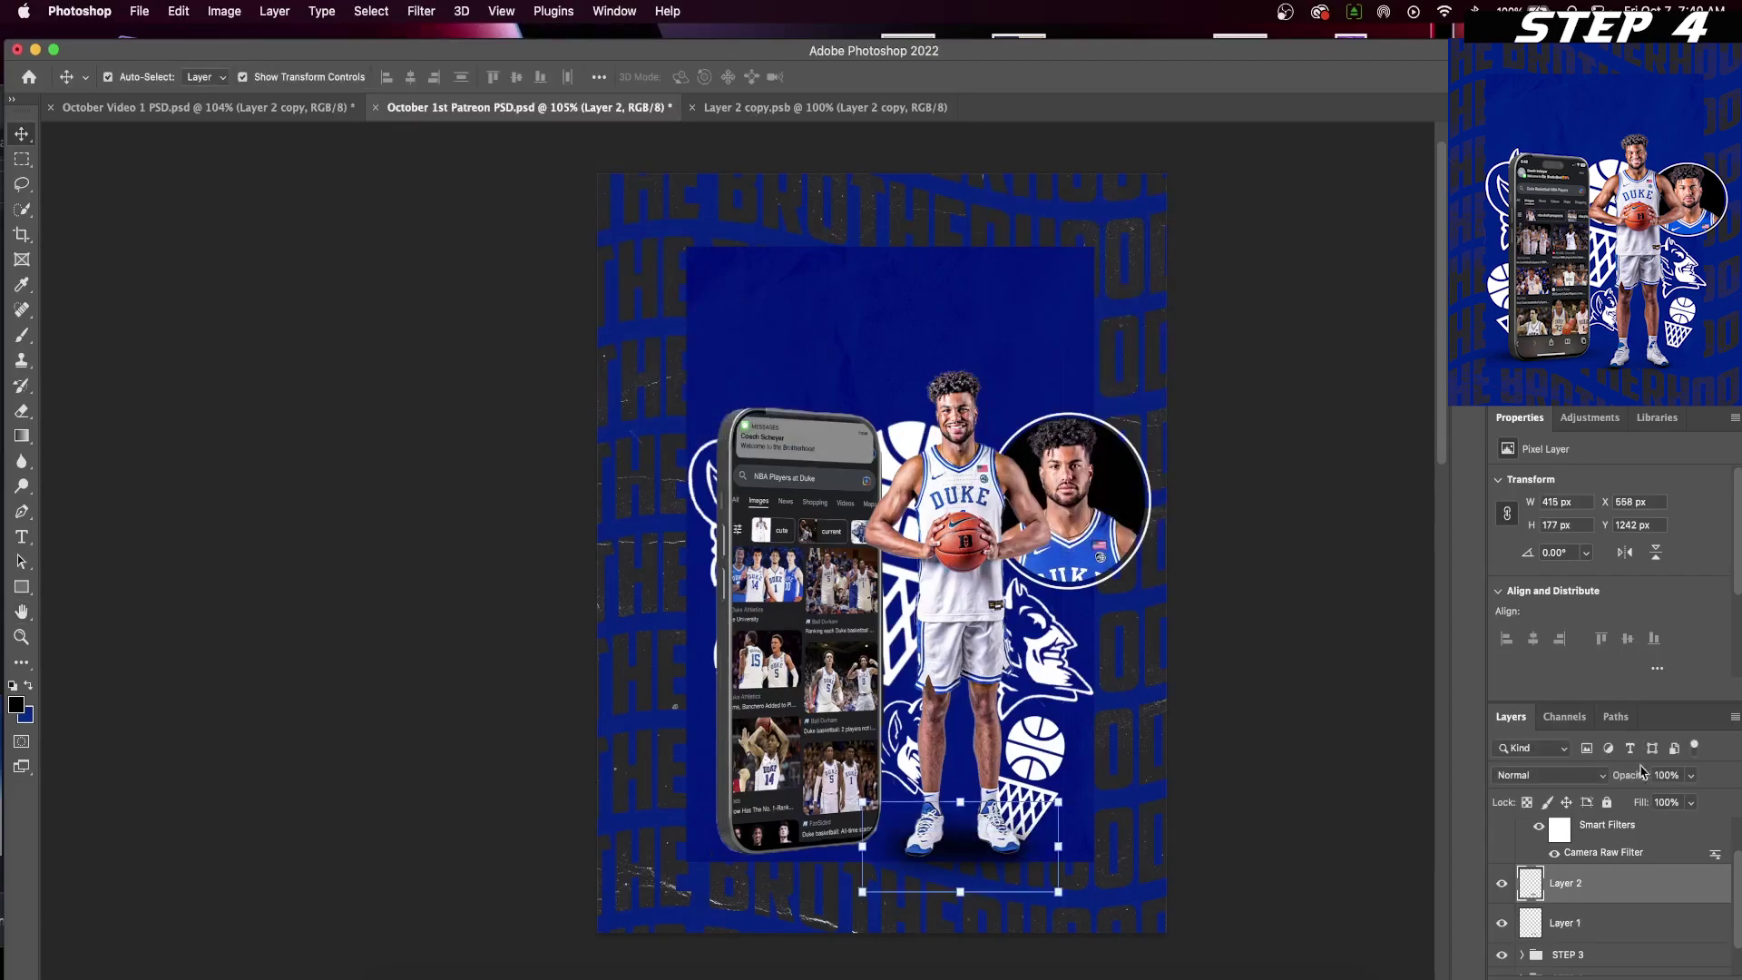
left_click_drag(1691, 778, 1612, 804)
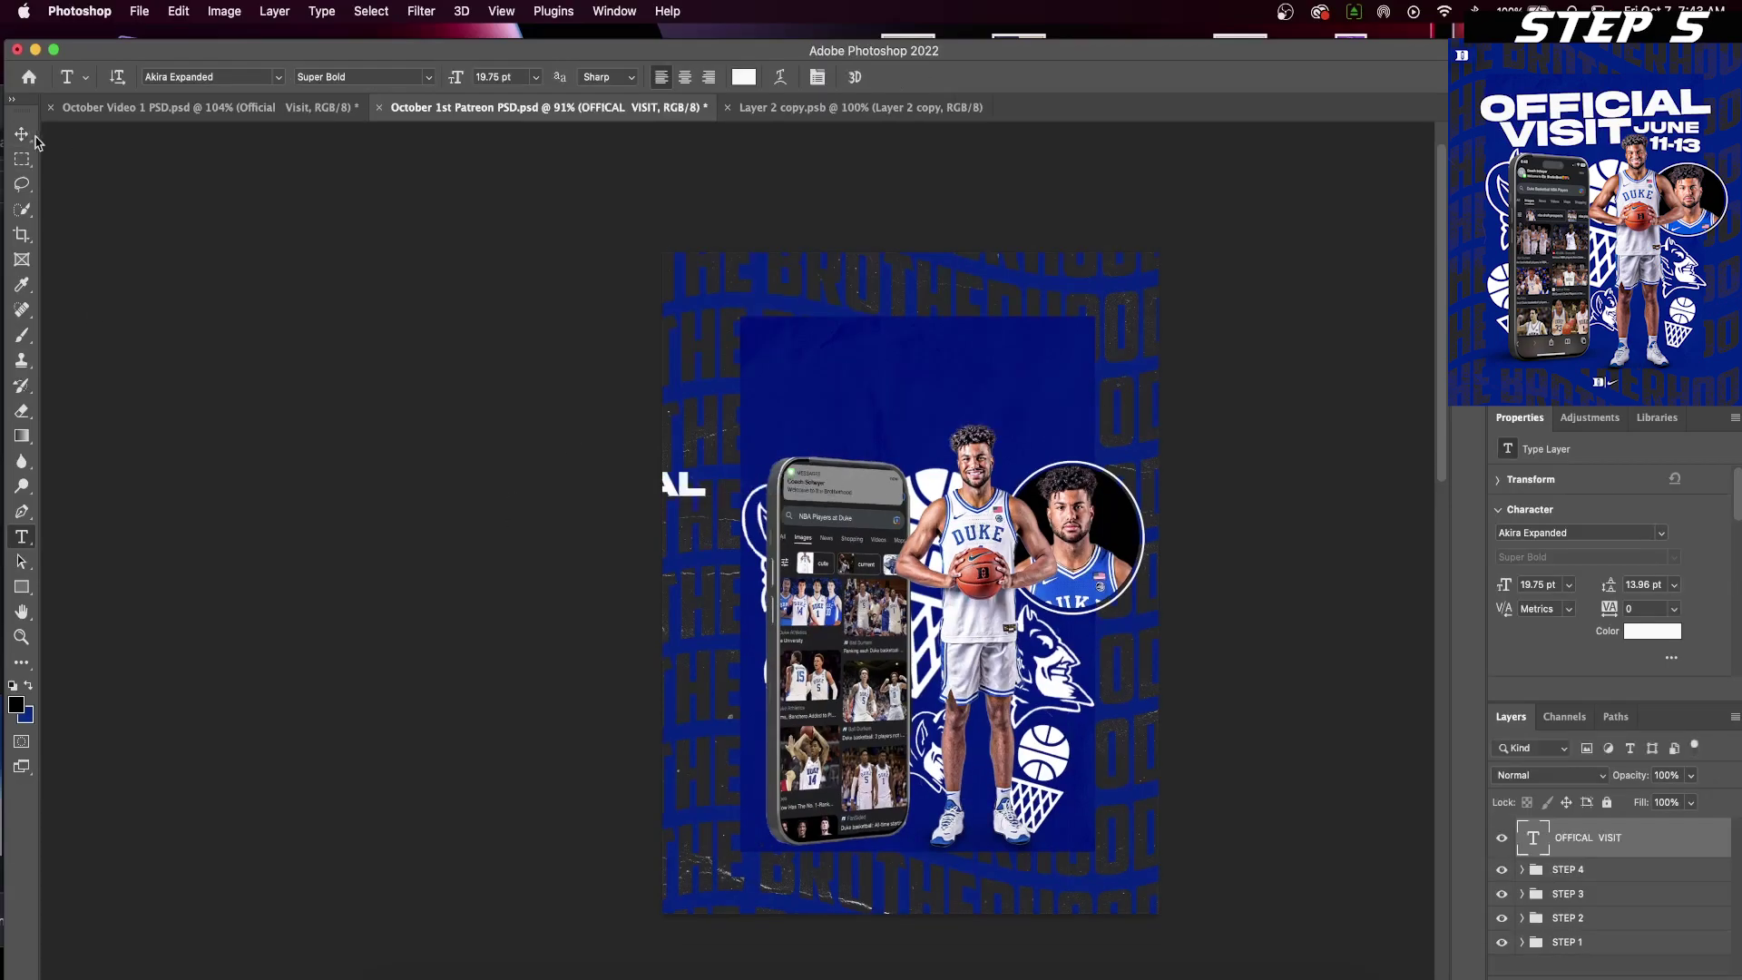
- Position the large white "OFFICAL VISIT" title above the phone and add the smaller text "JUNE" beside the word VISIT
left_click_drag(1124, 356, 1144, 293)
key("Return")
key("t")
left_click(1233, 443)
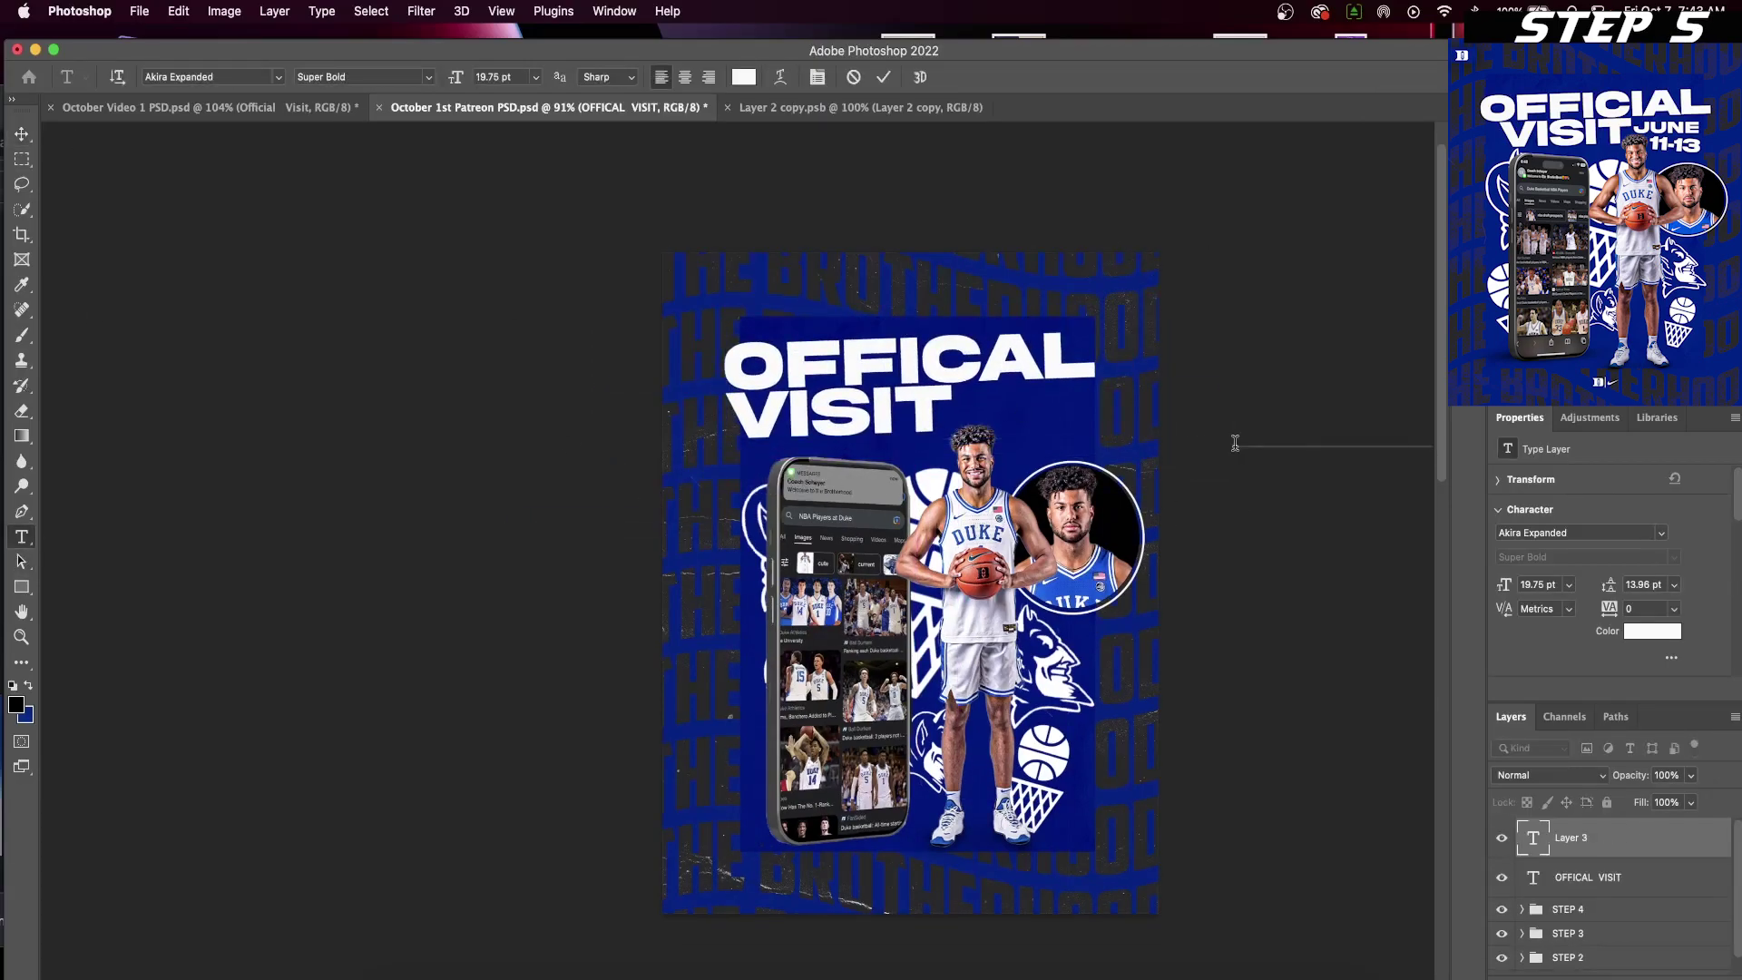
type("JUNE 11-13")
key("super+Return")
key("super+t")
left_click_drag(1252, 436, 1085, 413)
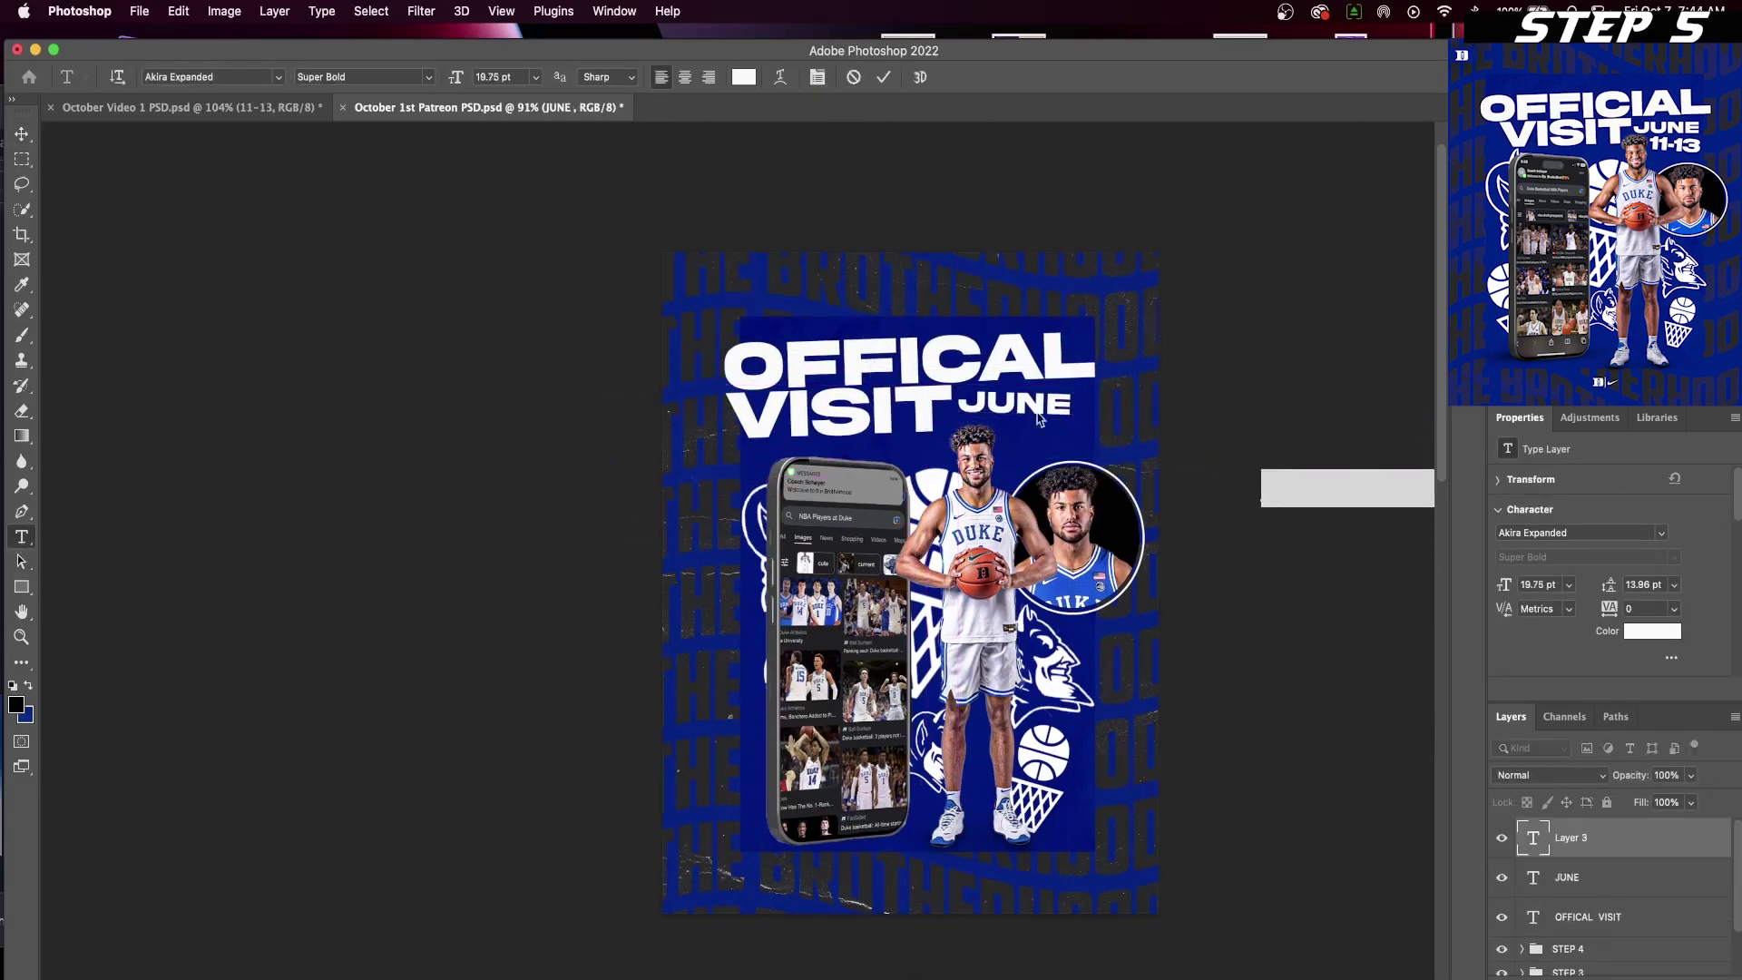
- Add the text "11-13" in Druk Wide Bold, scaled to about 77%, and place it beneath JUNE
left_click(209, 76)
scroll(282, 435, "down", 3)
scroll(280, 486, "down", 10)
left_click(272, 613)
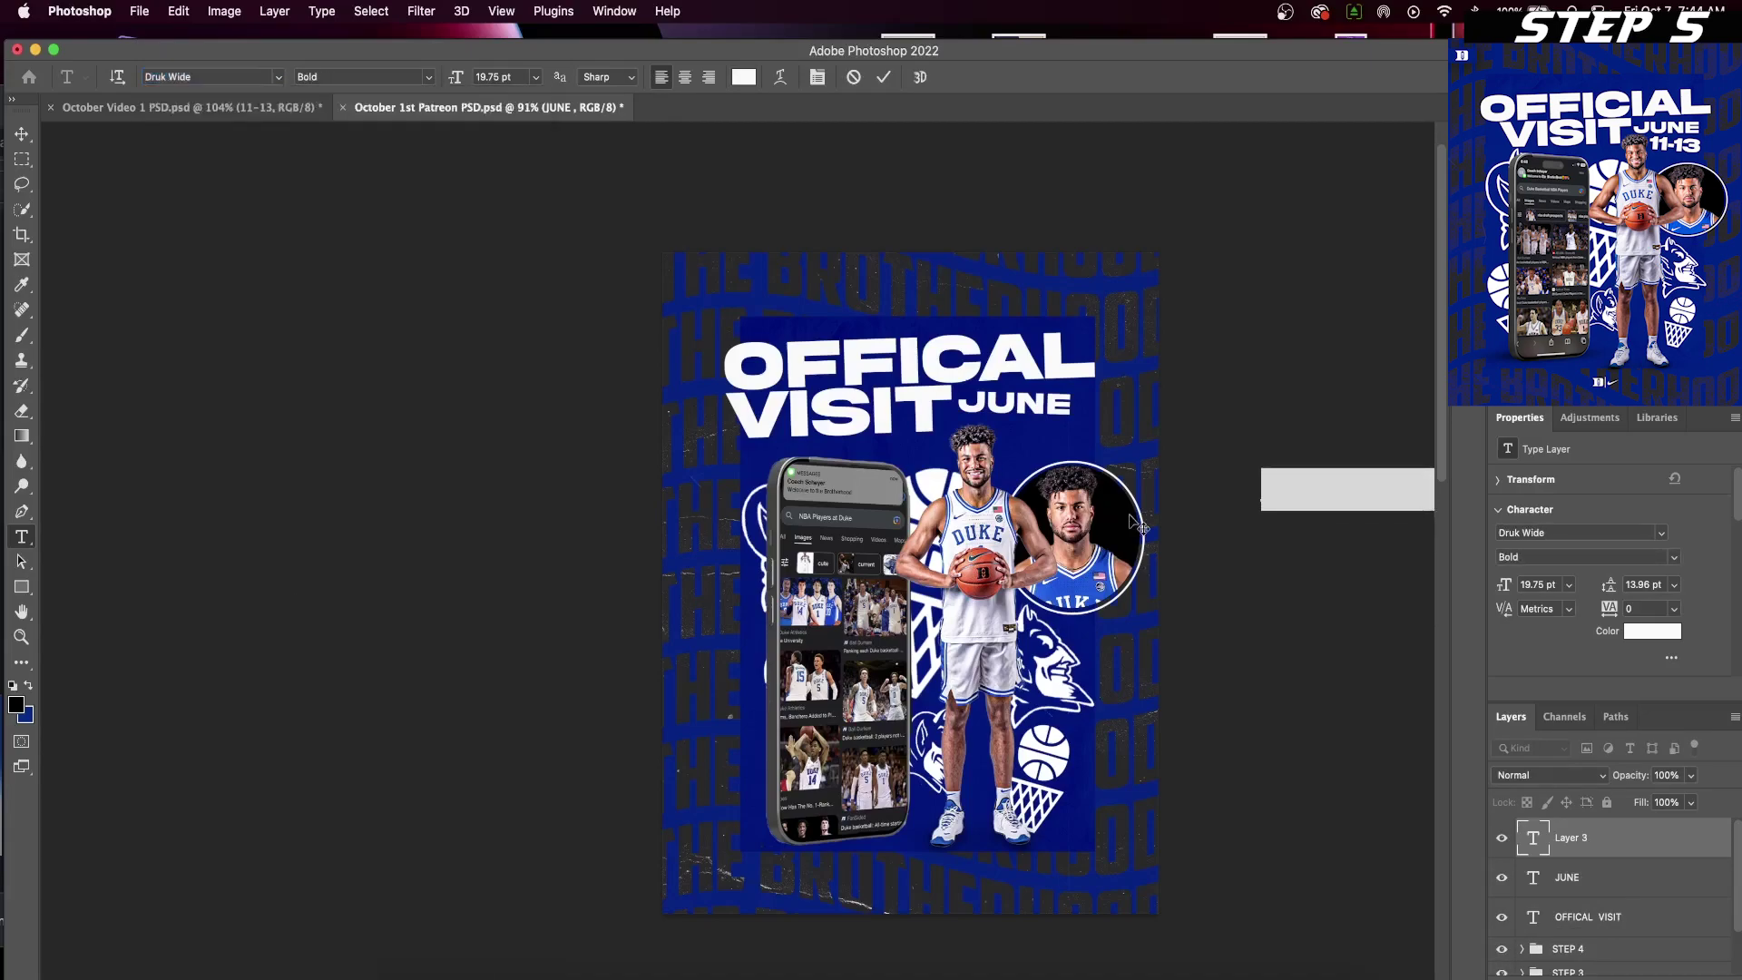
type("11-13")
left_click(26, 135)
key("super+t")
left_click_drag(1337, 488, 1082, 447)
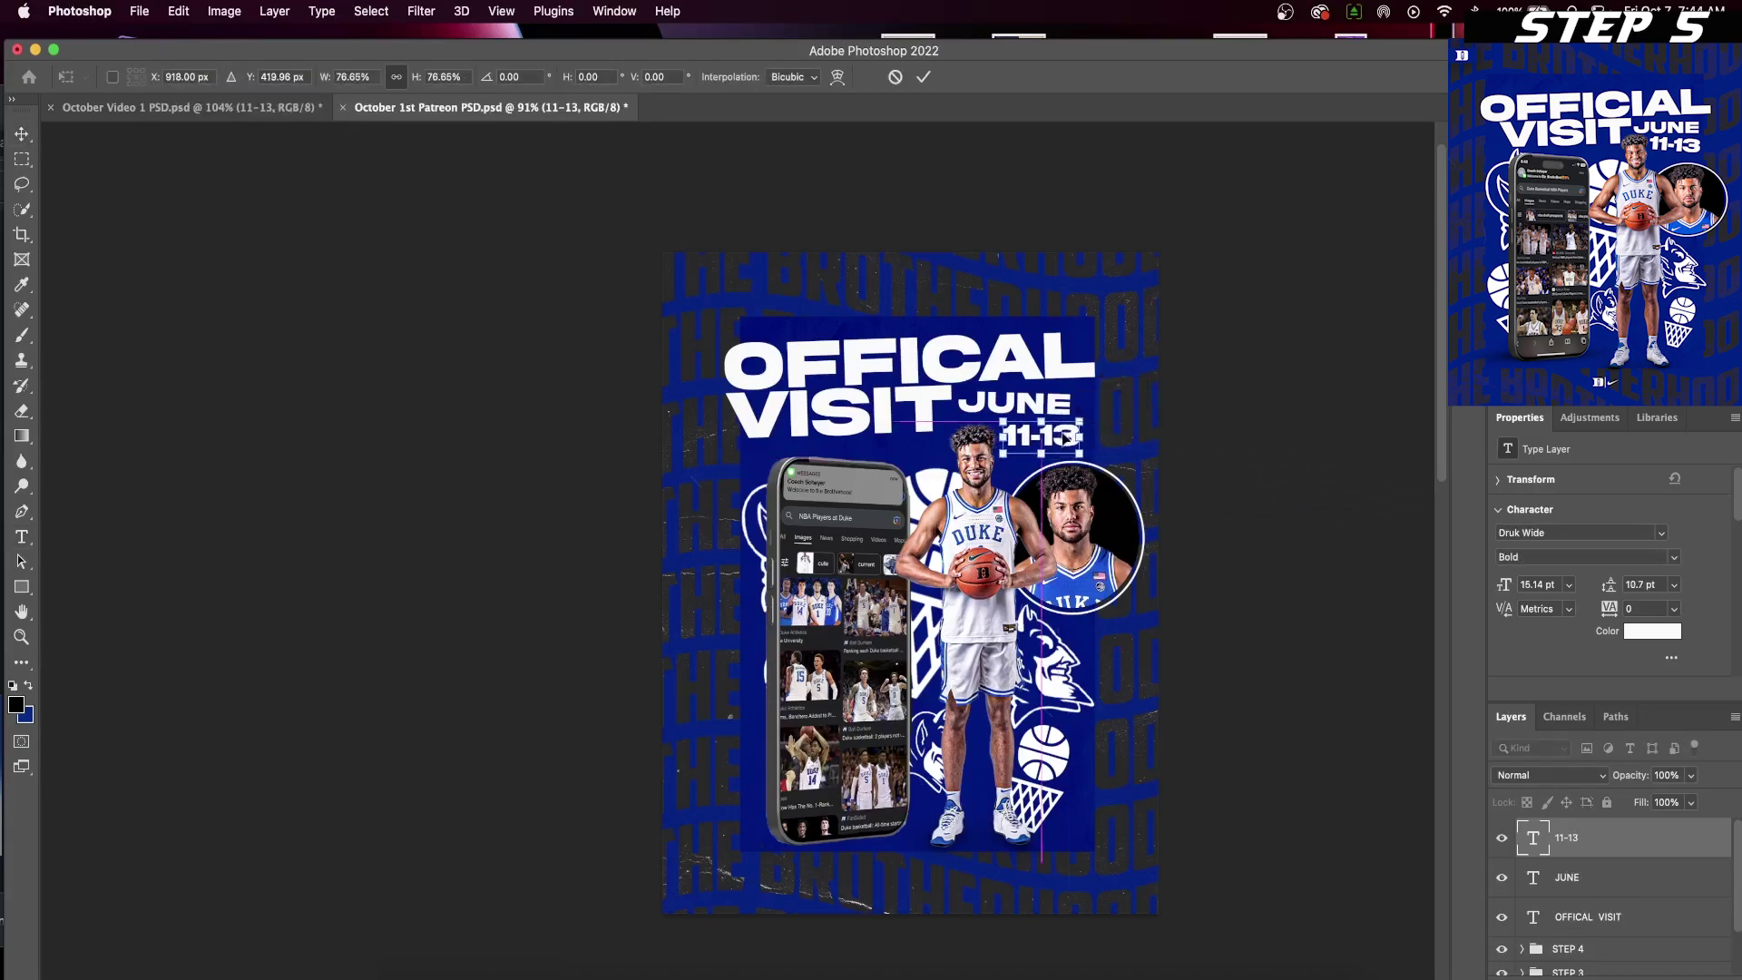
left_click(545, 531)
- Draw a rectangle about 116 by 72 px at the poster's upper-left edge and fill it with dark blue
left_click(21, 586)
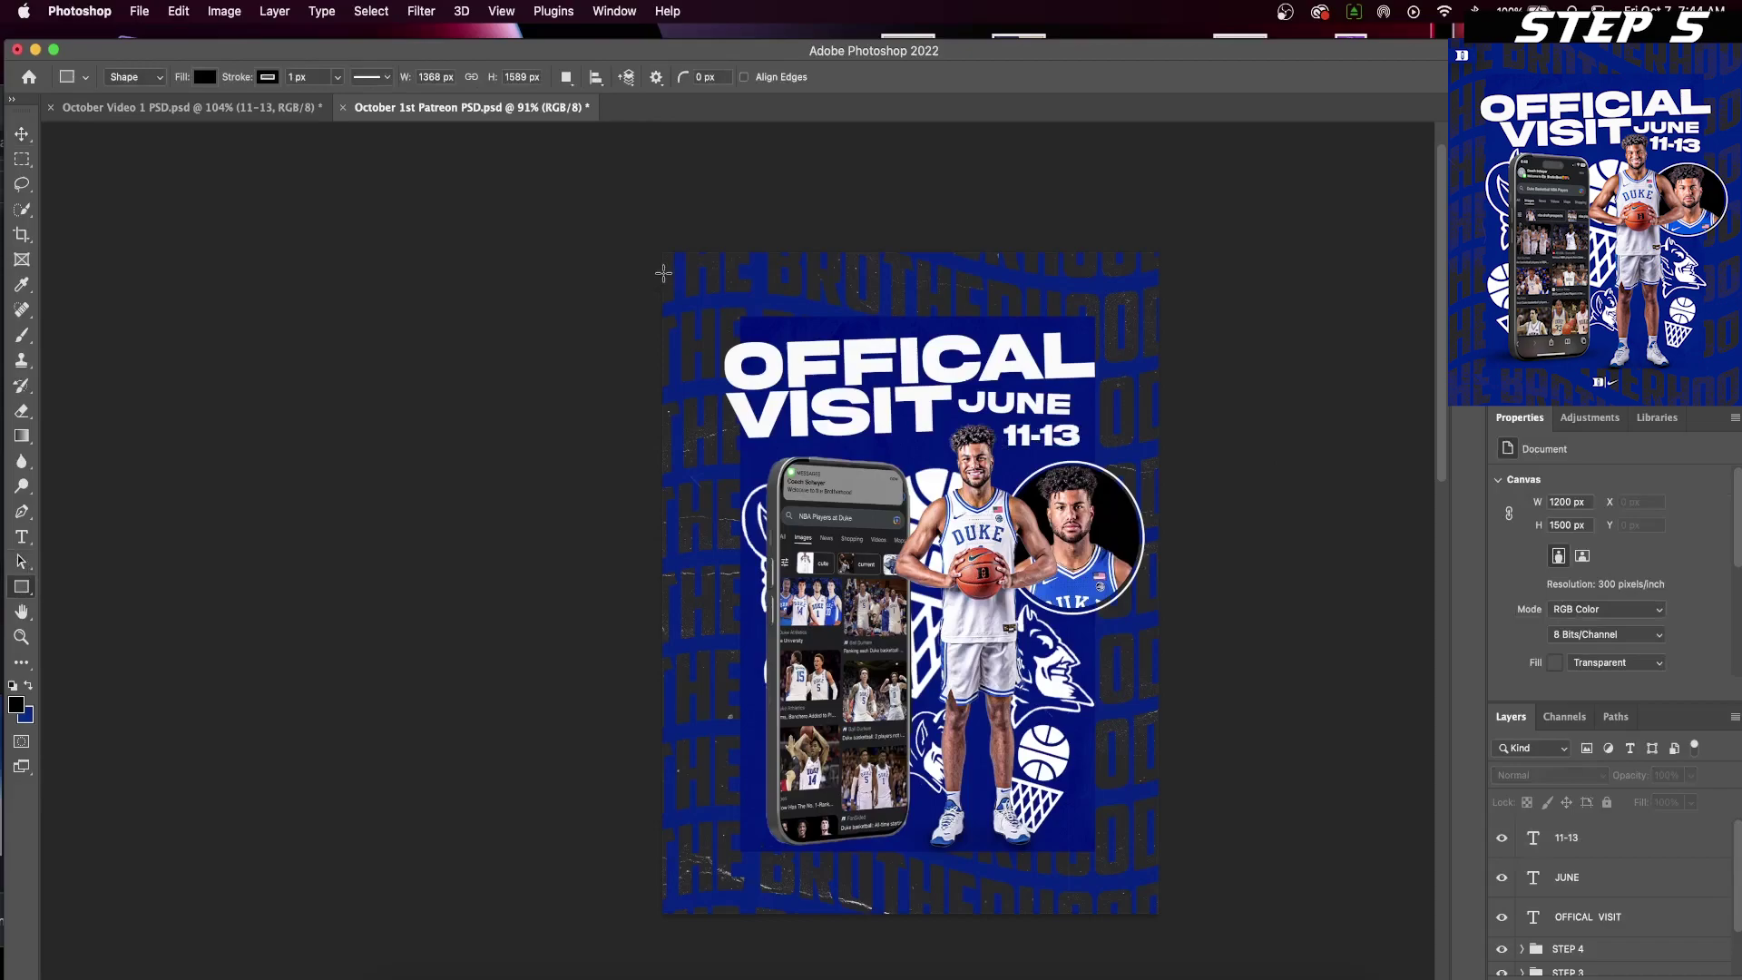
left_click_drag(660, 267, 708, 299)
left_click(207, 77)
left_click(316, 115)
left_click(762, 327)
left_click(1315, 519)
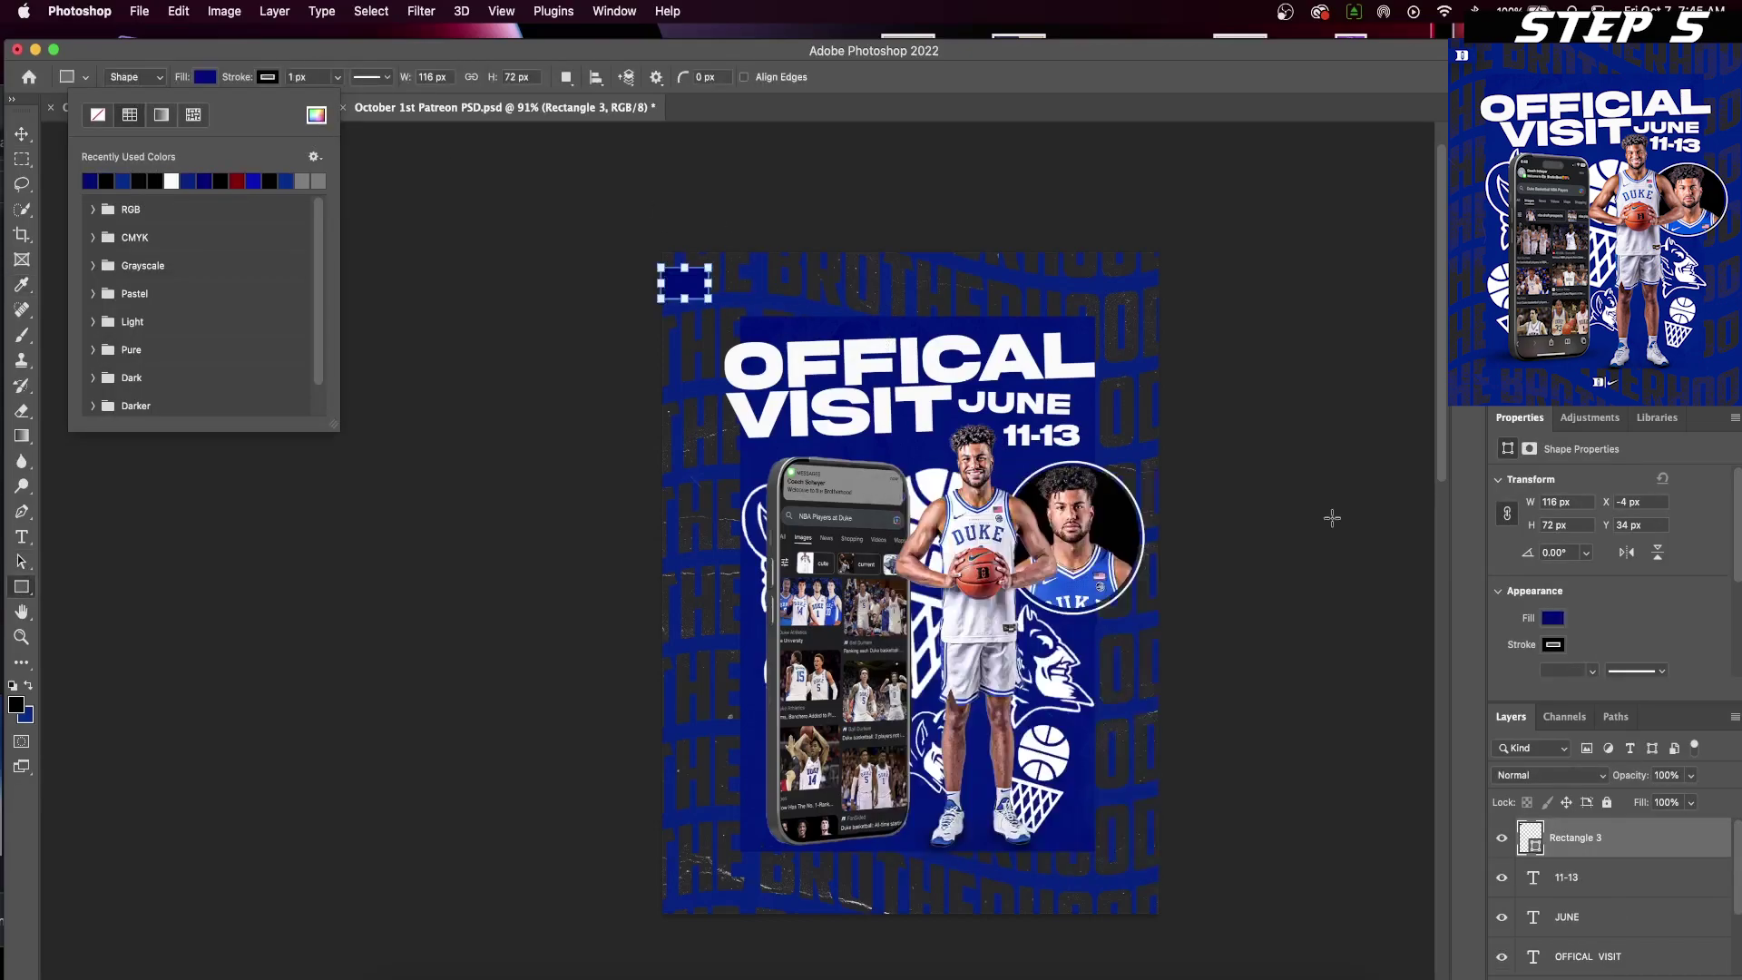
- Select the small dark blue rectangle in the poster's corner and remove its outline stroke
left_click(654, 389)
key("Escape")
key("v")
left_click(1279, 664)
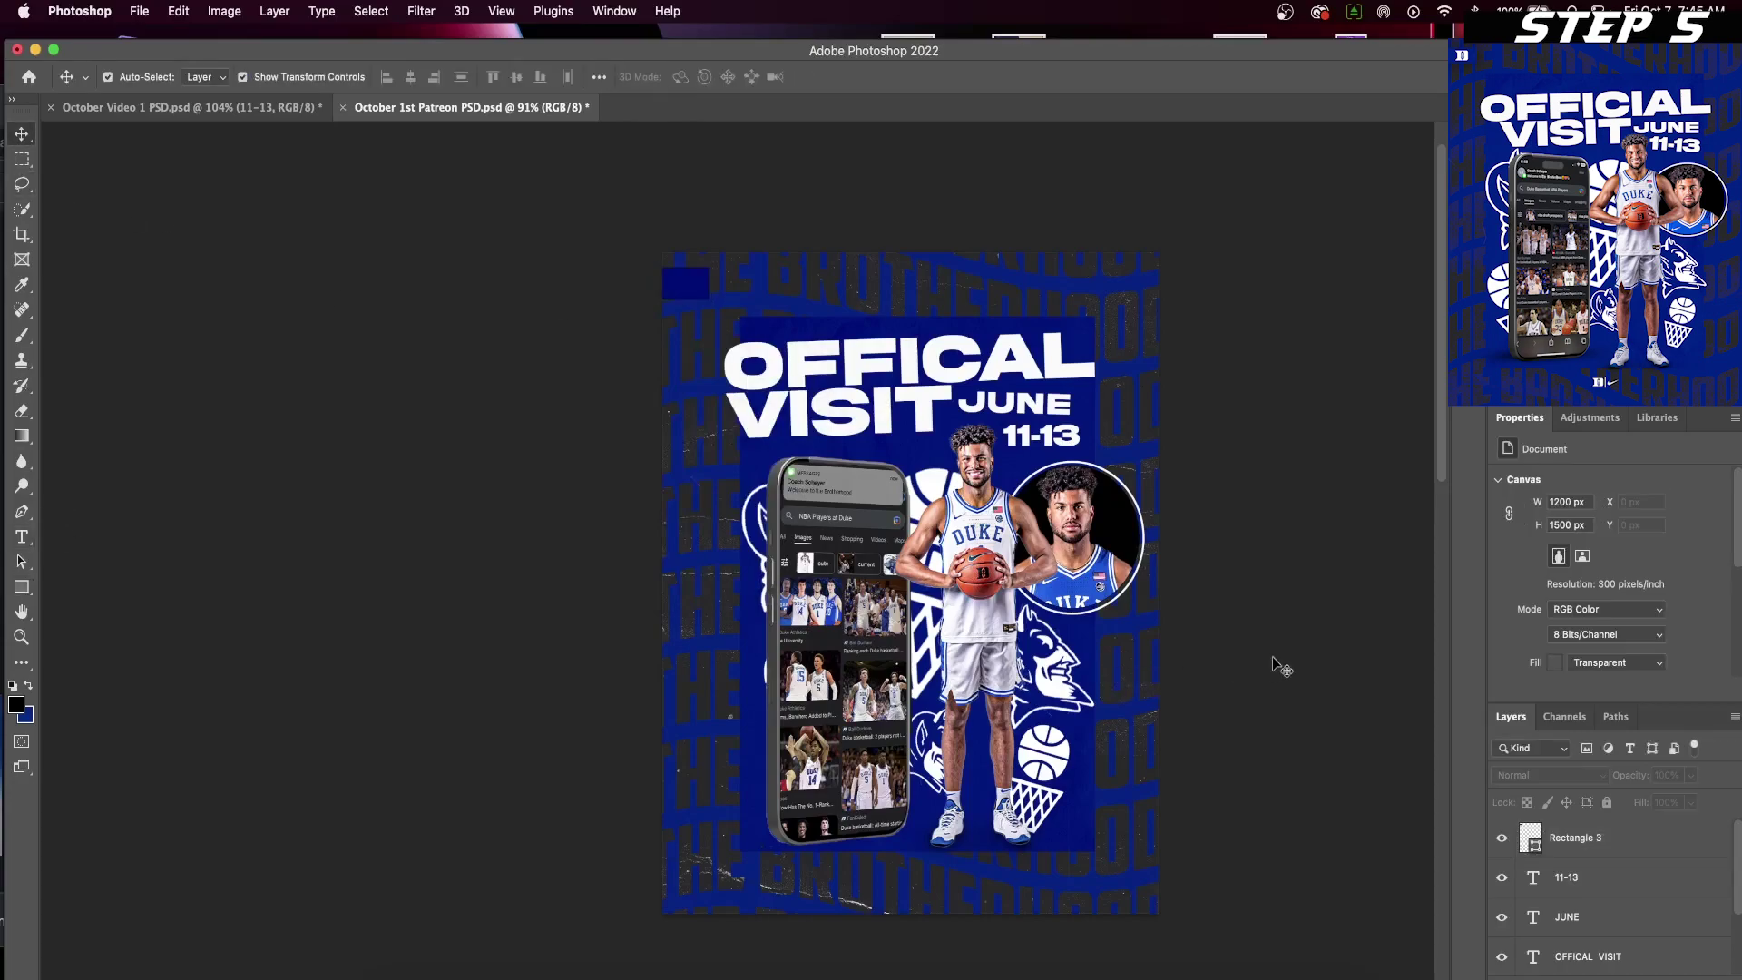
left_click(699, 293)
left_click(1553, 649)
left_click(1501, 669)
- Bring the blue Duke D logo into the poster and scale it down to about 54%
left_click_drag(195, 481, 862, 481)
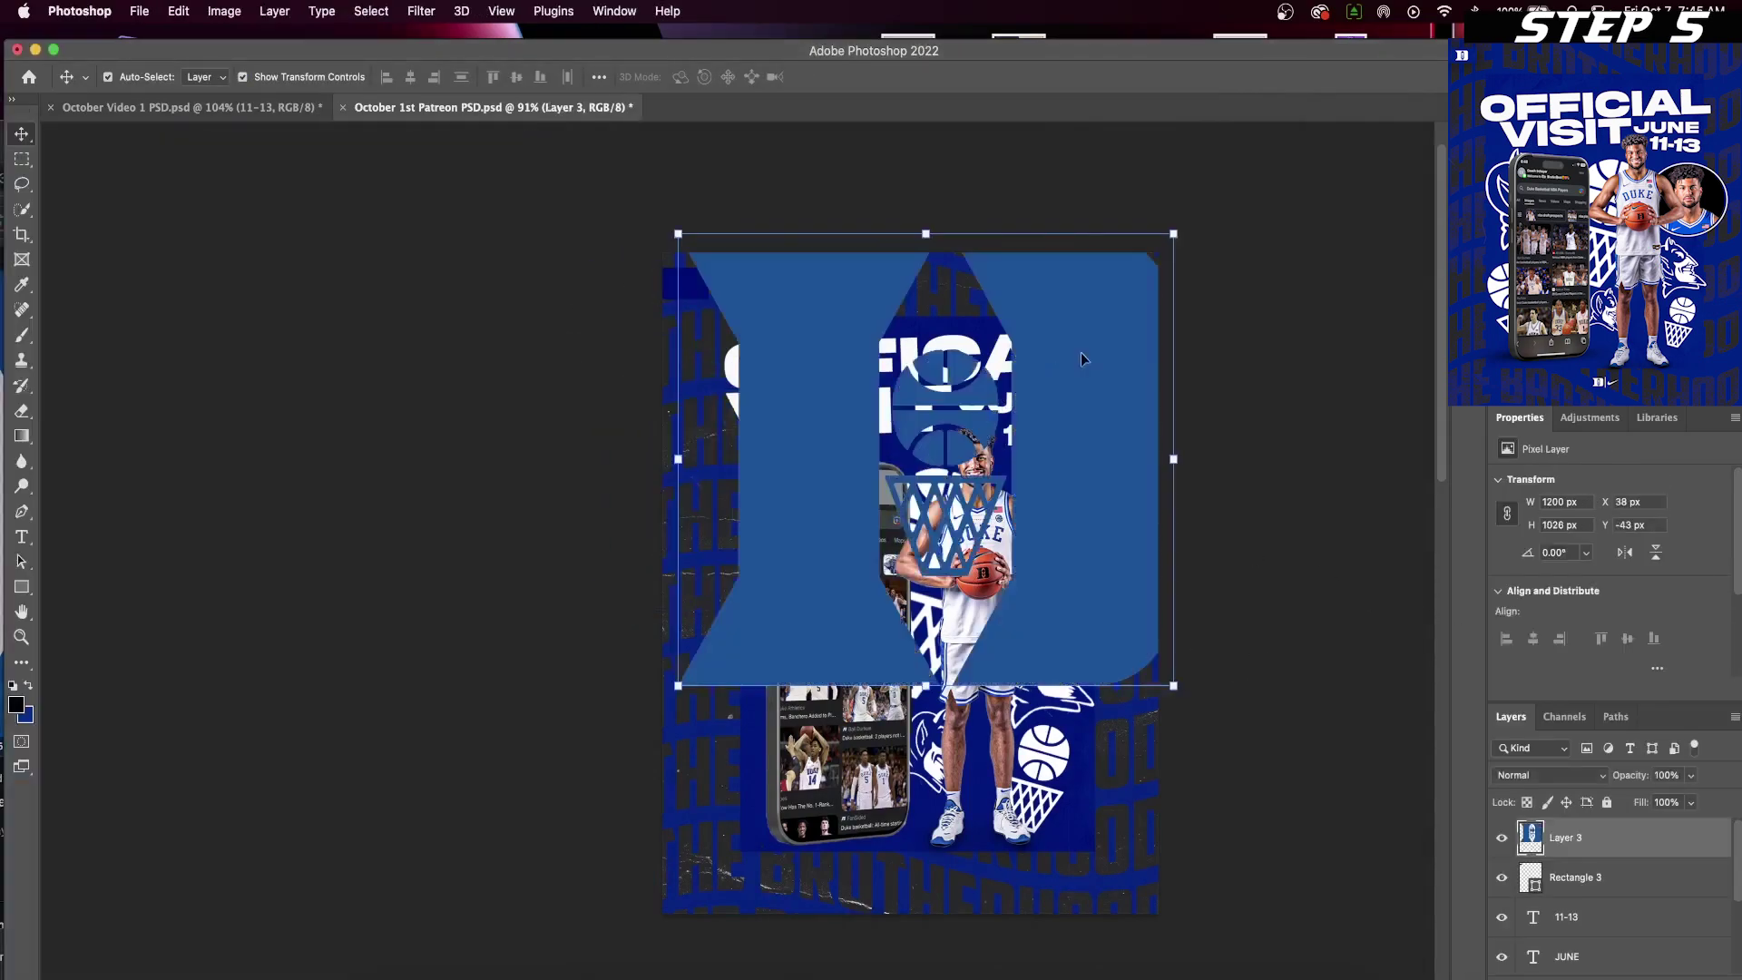
left_click_drag(1175, 231, 928, 350)
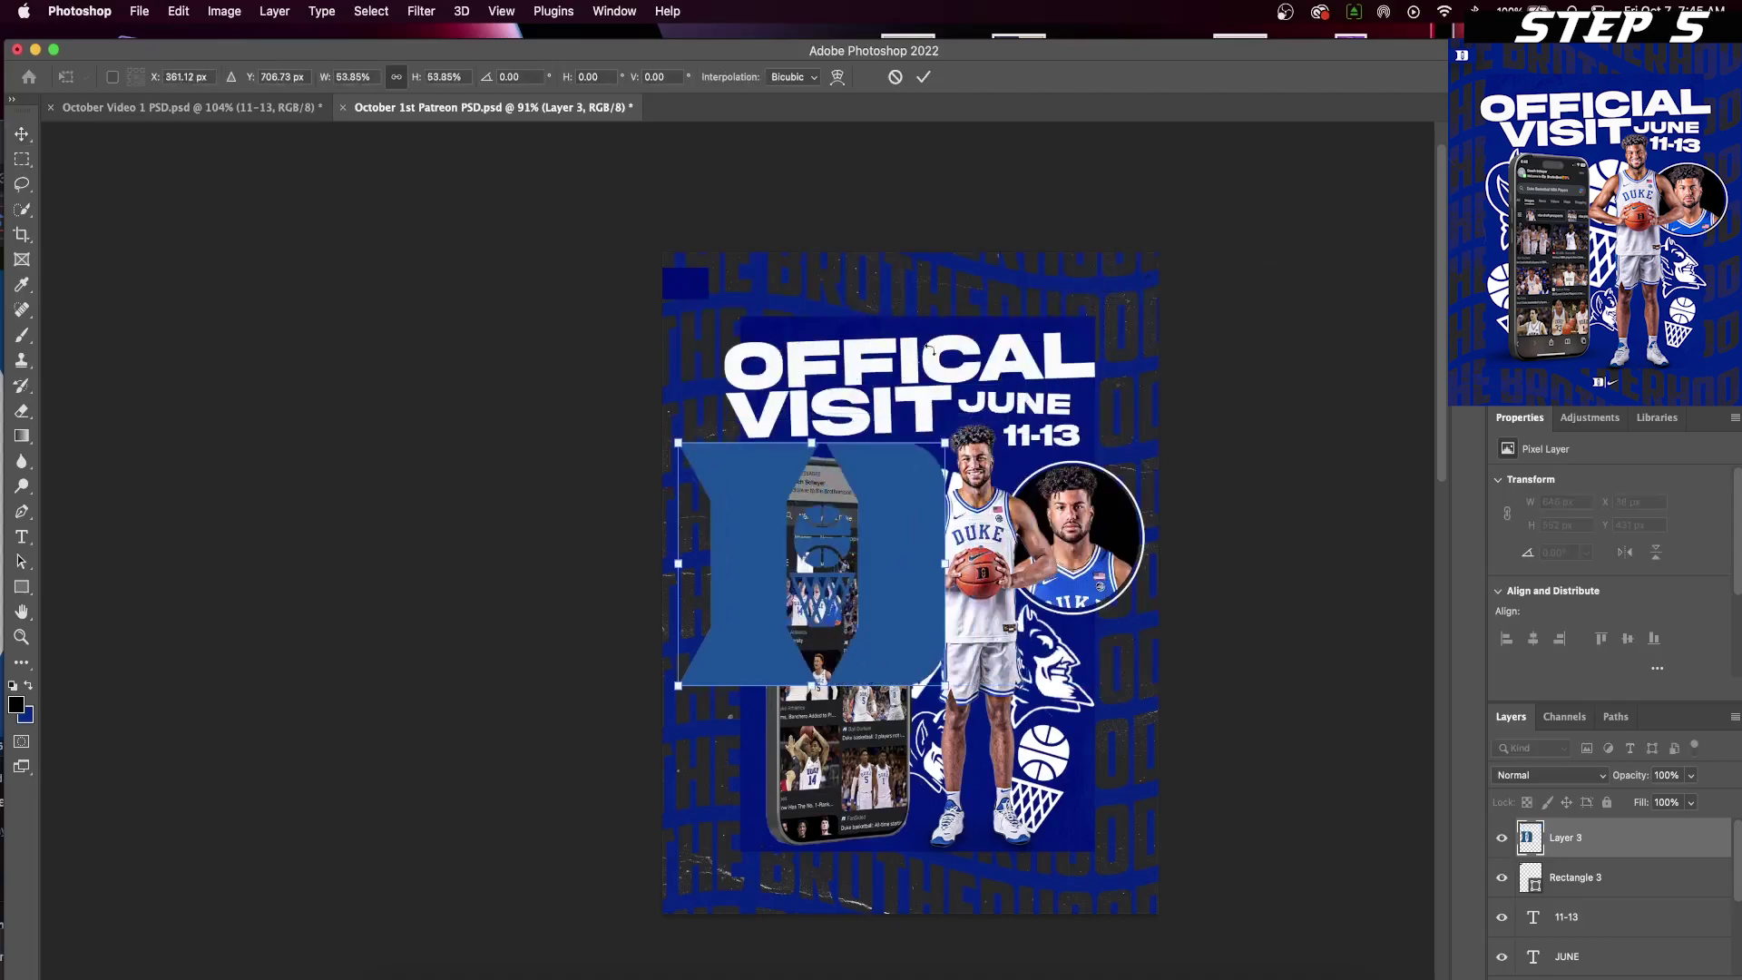
left_click(924, 76)
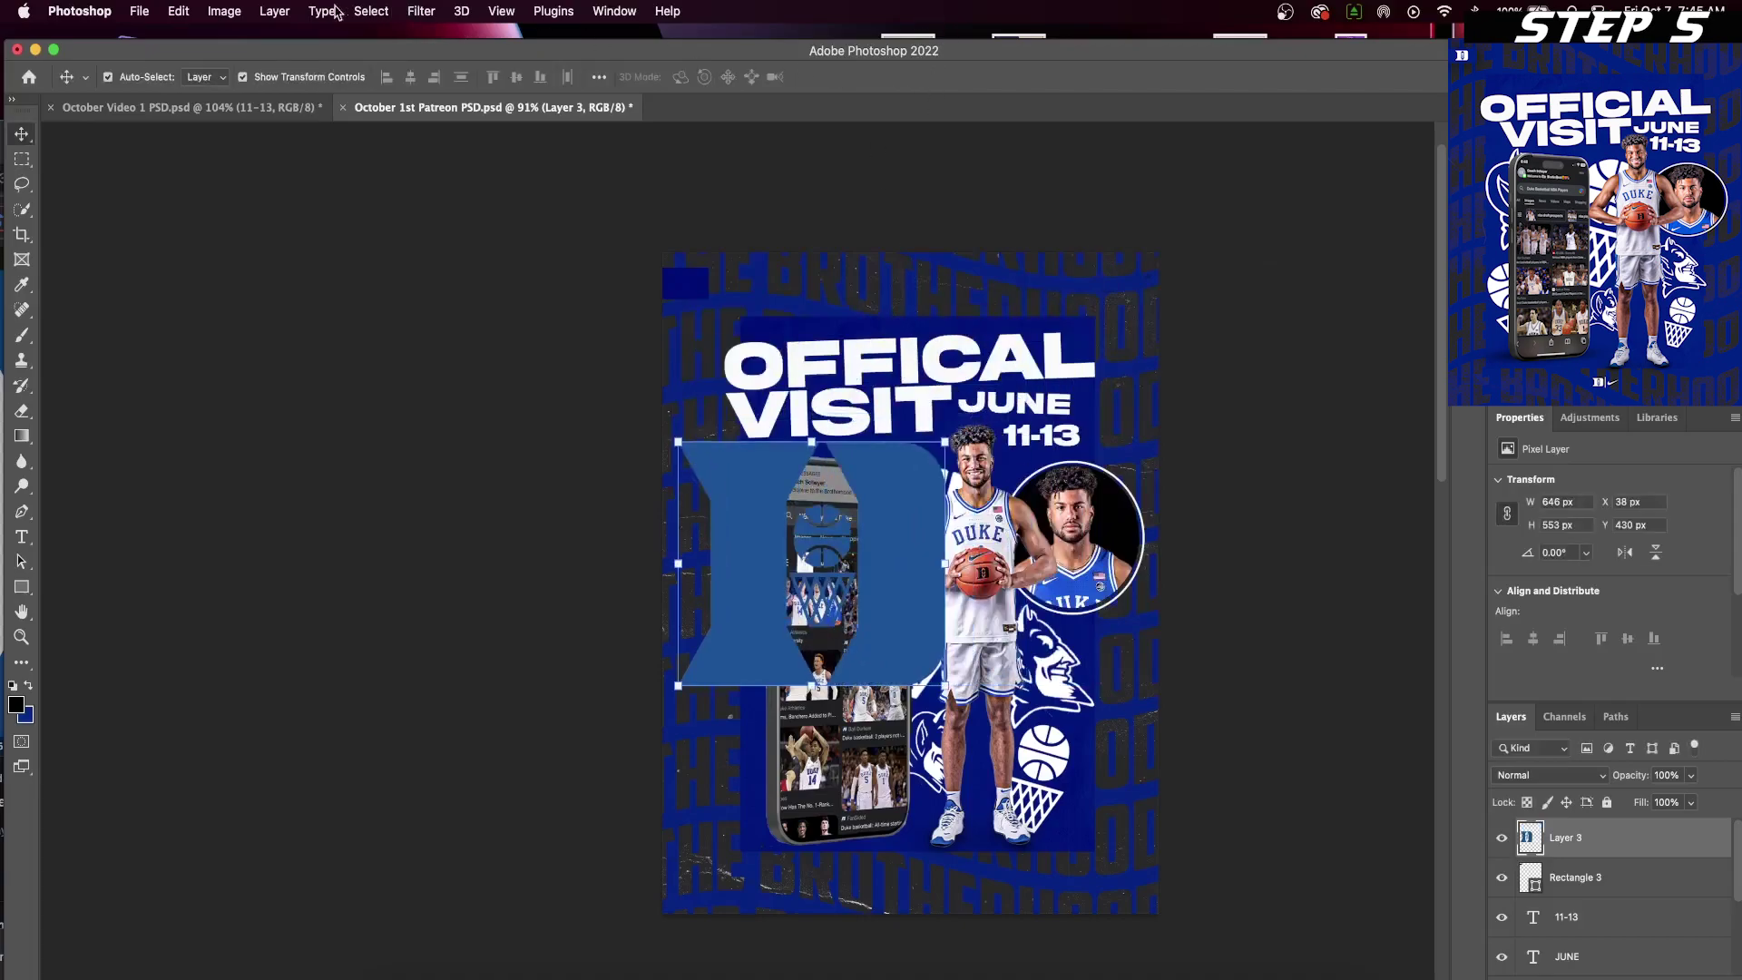
- Turn the Duke logo white with a Hue/Saturation adjustment and shrink it onto the dark blue corner rectangle
left_click(227, 11)
mouse_move(253, 67)
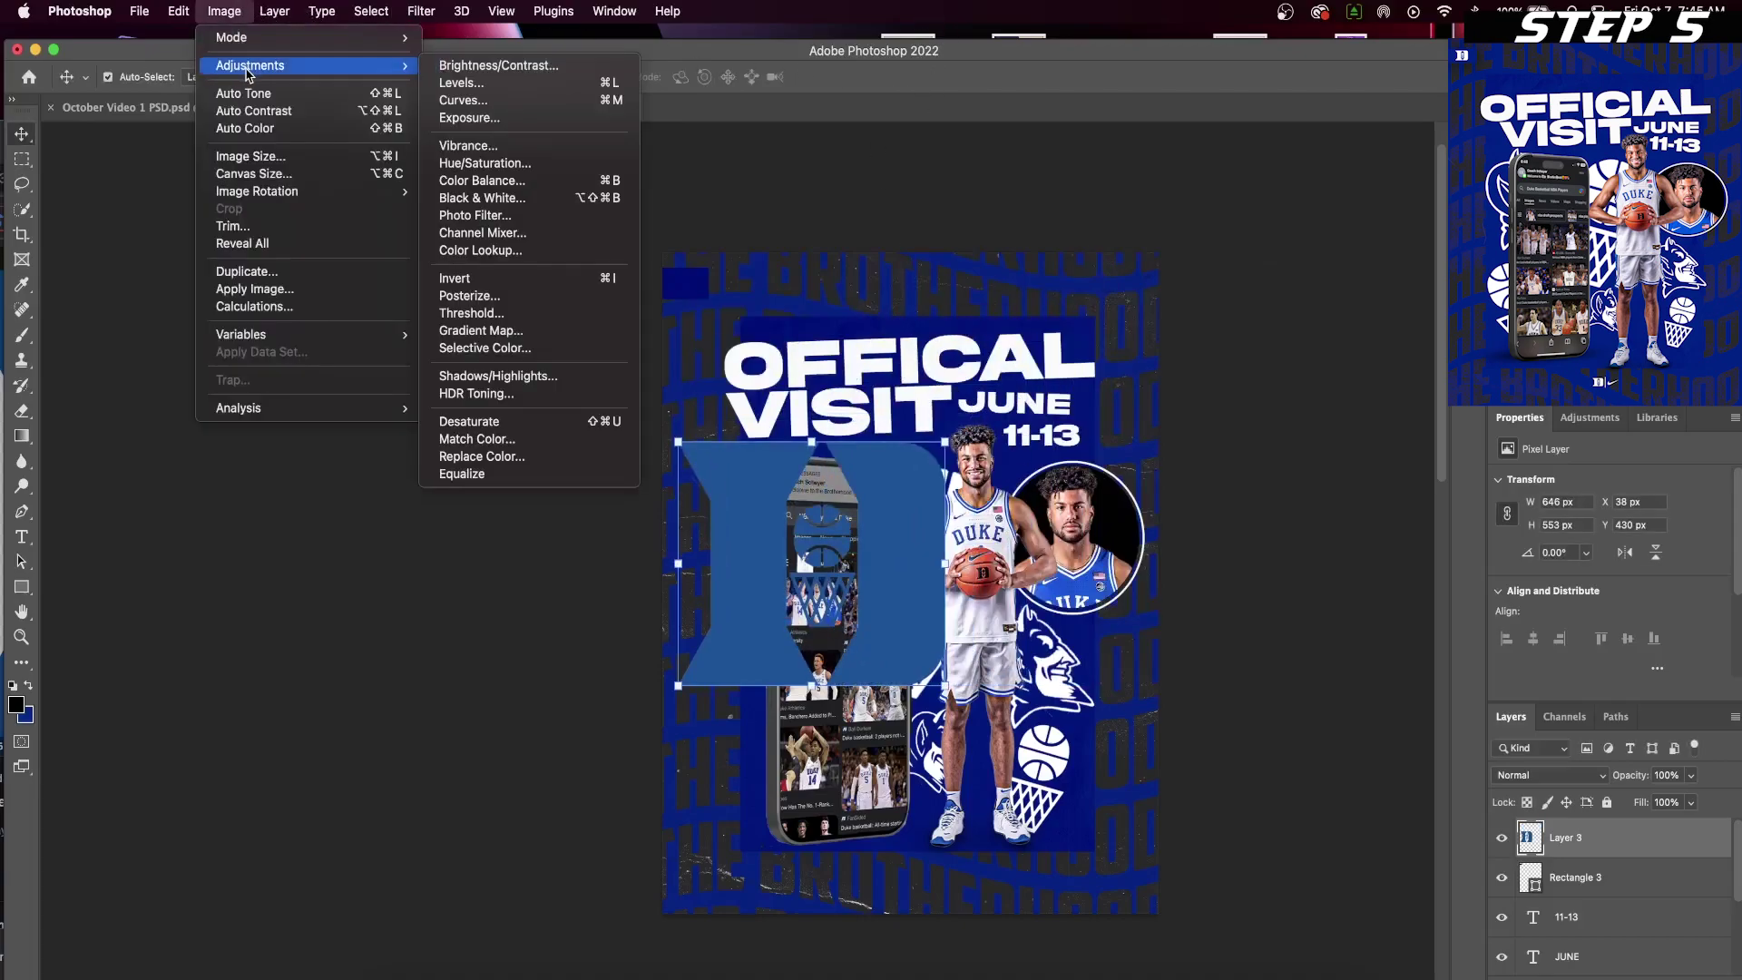
left_click(498, 165)
left_click_drag(1097, 468, 1191, 461)
left_click(1307, 279)
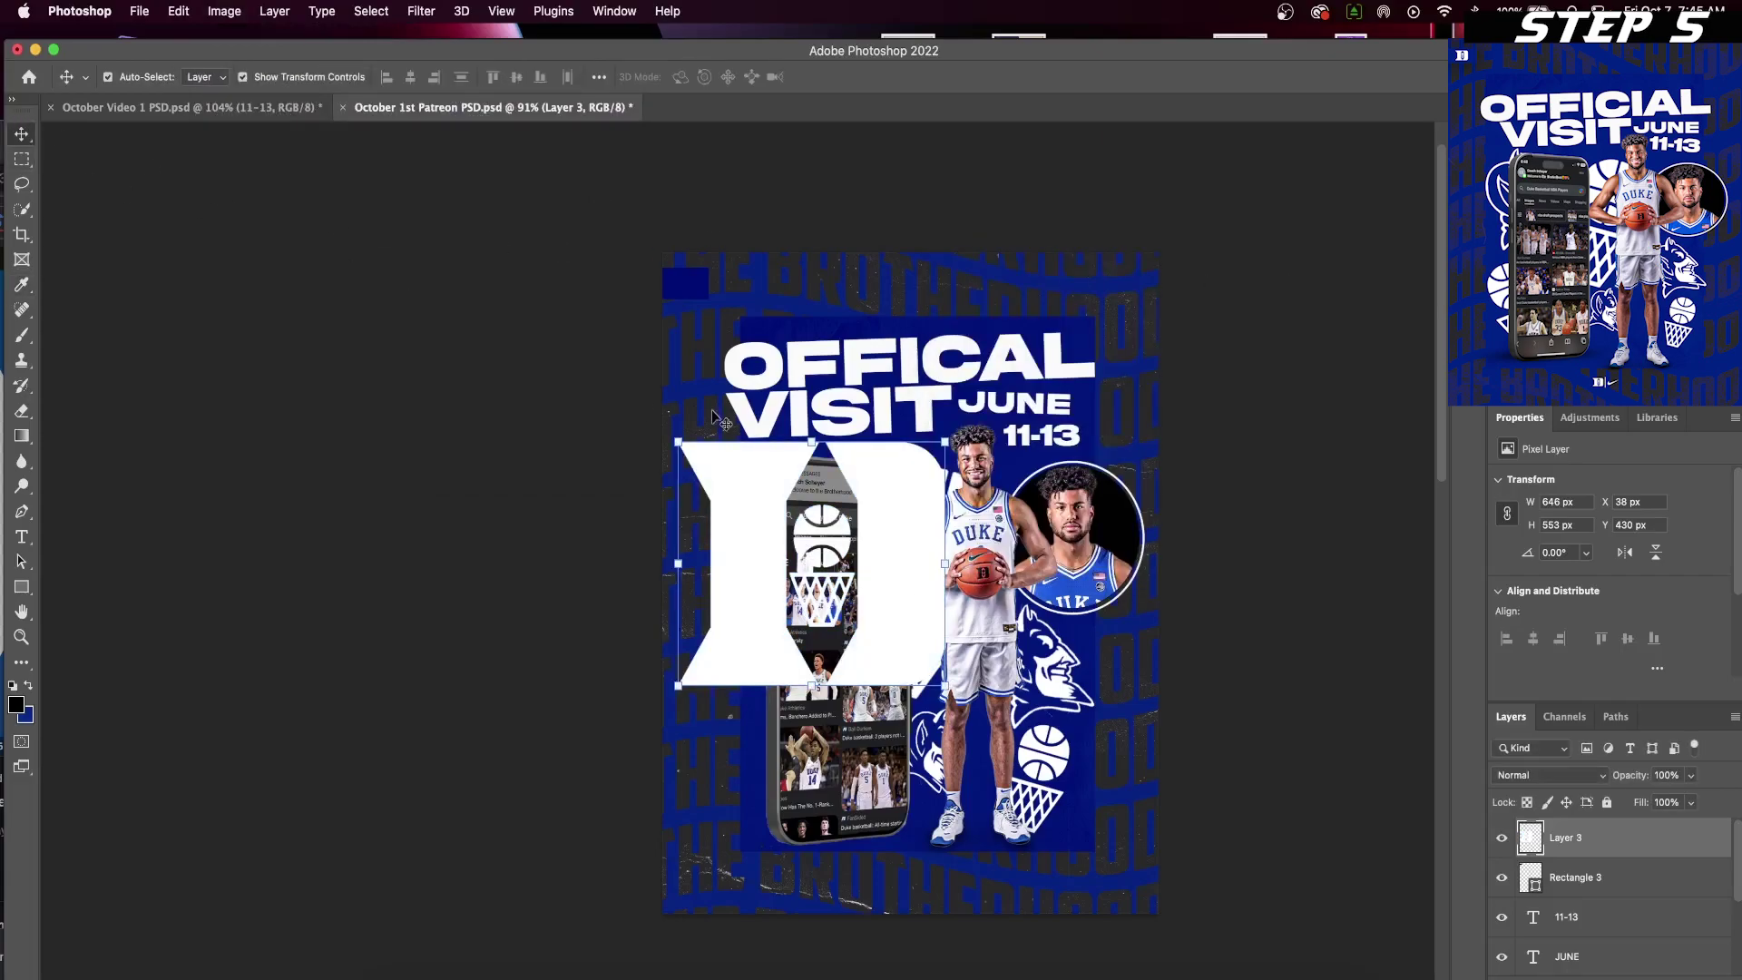
left_click_drag(944, 442, 703, 286)
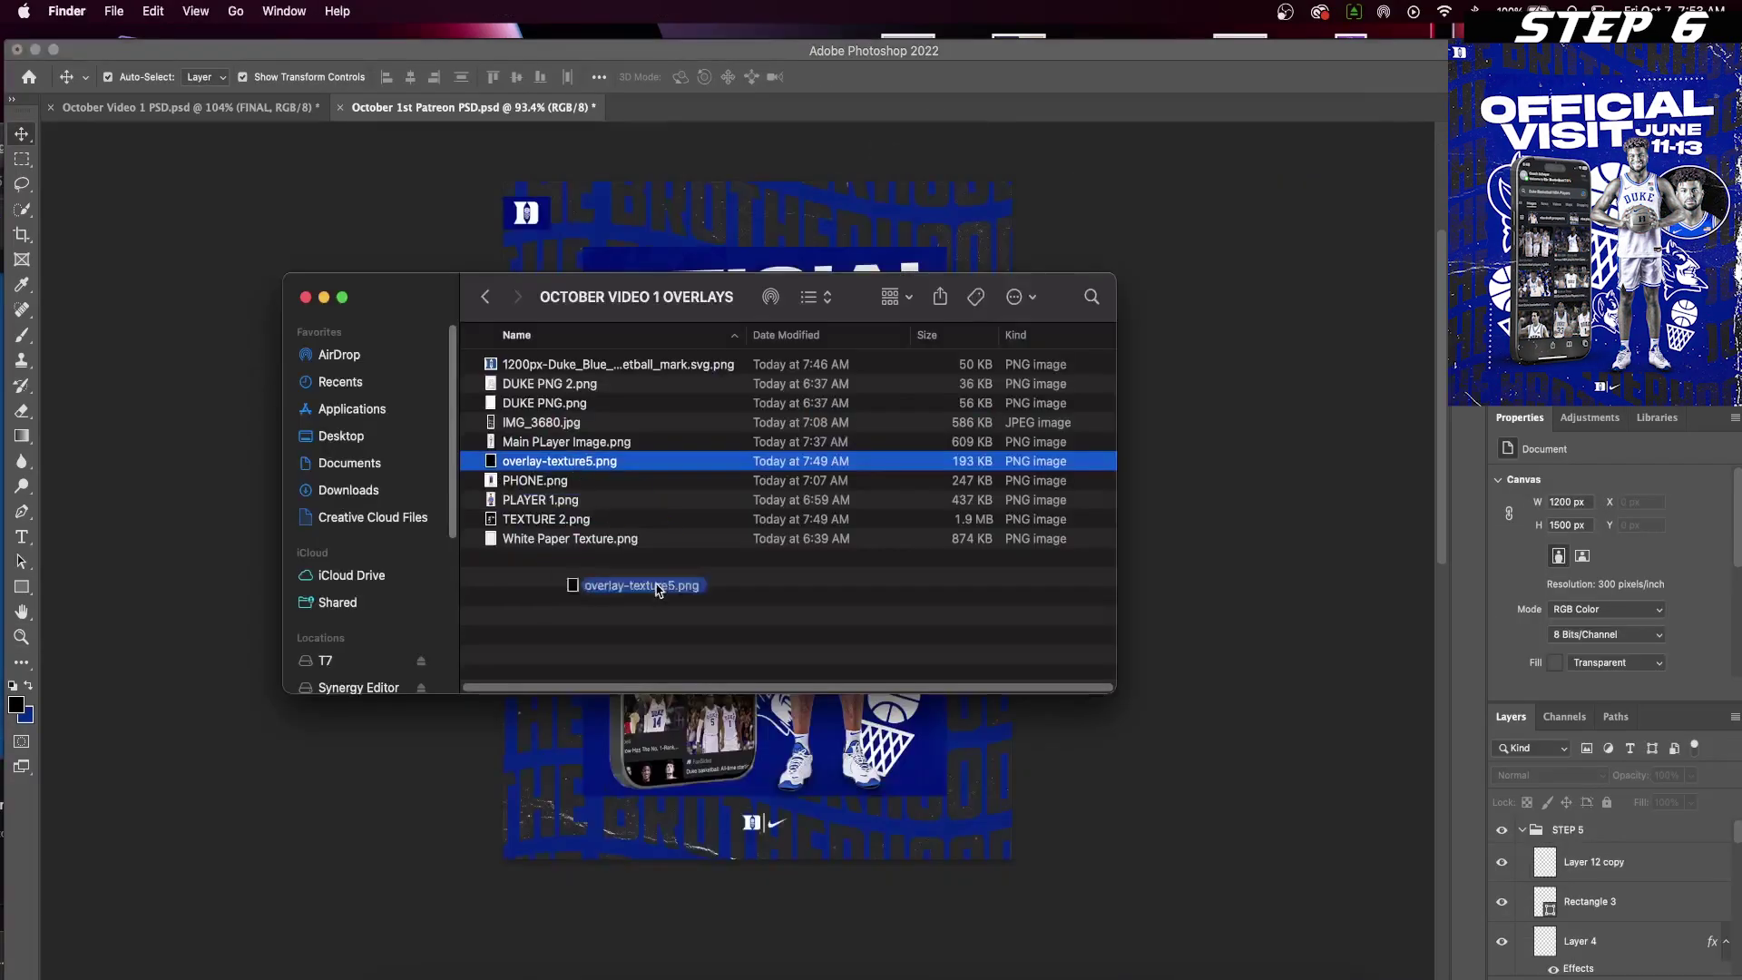
- Place overlay-texture5.png over the whole poster above the STEP 5 group and blend it with Lighten
left_click_drag(623, 583, 734, 771)
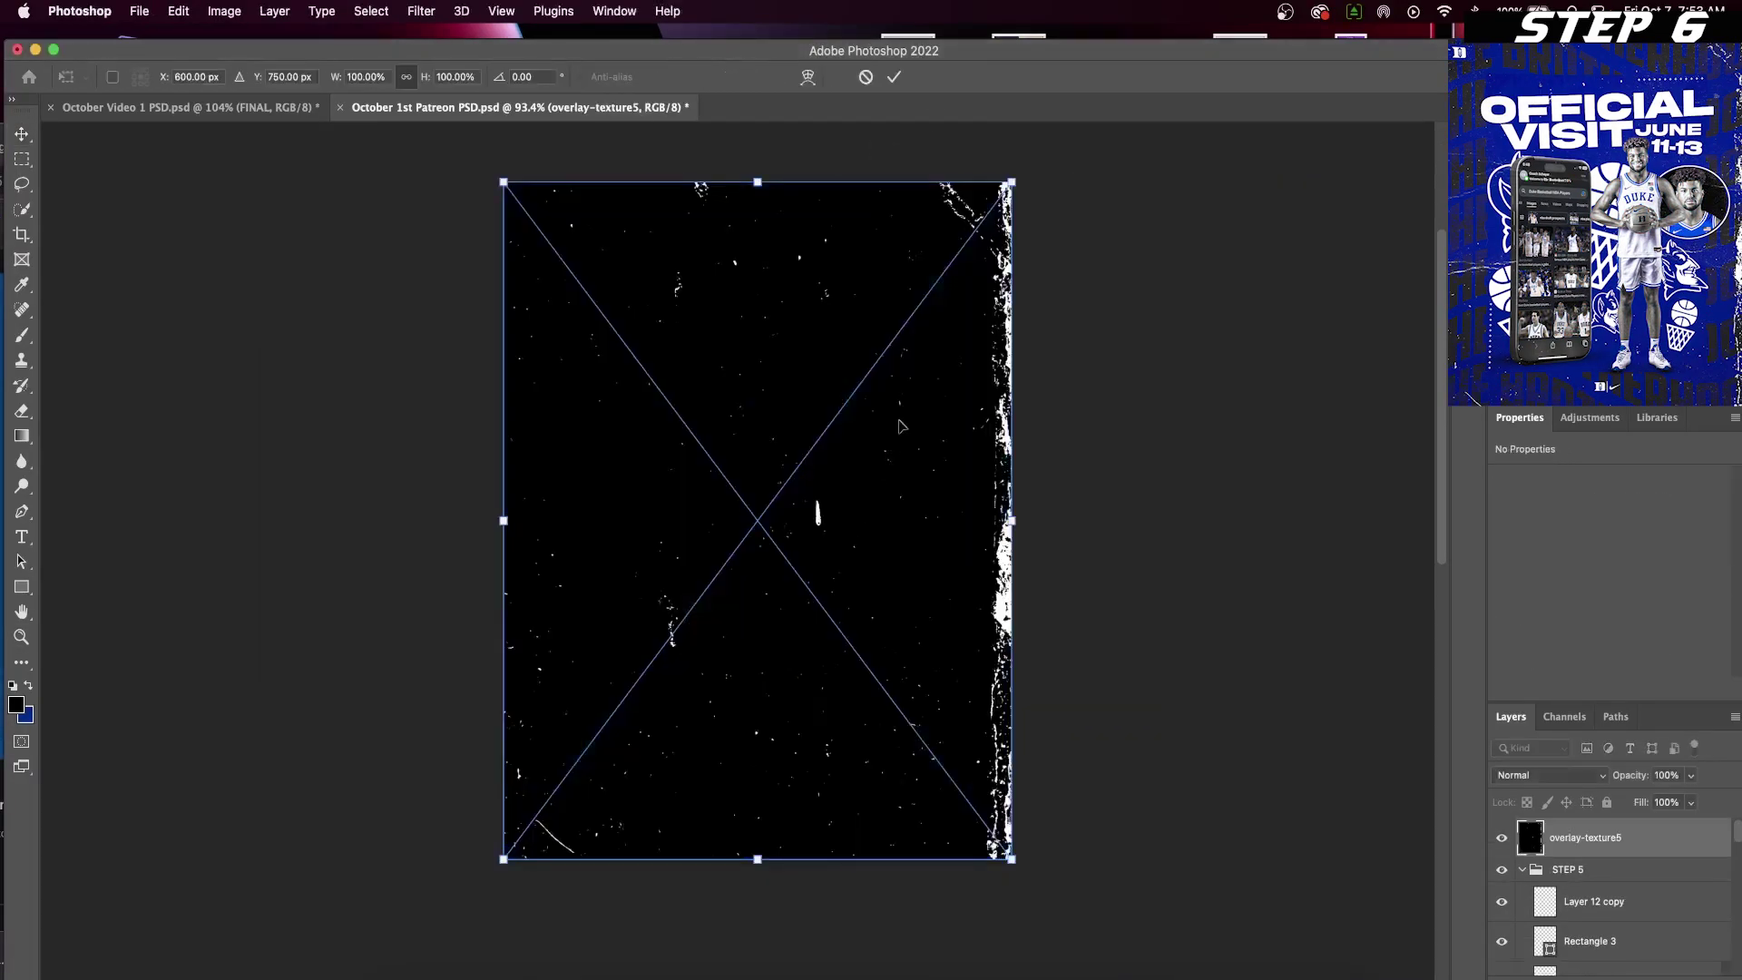
left_click(894, 78)
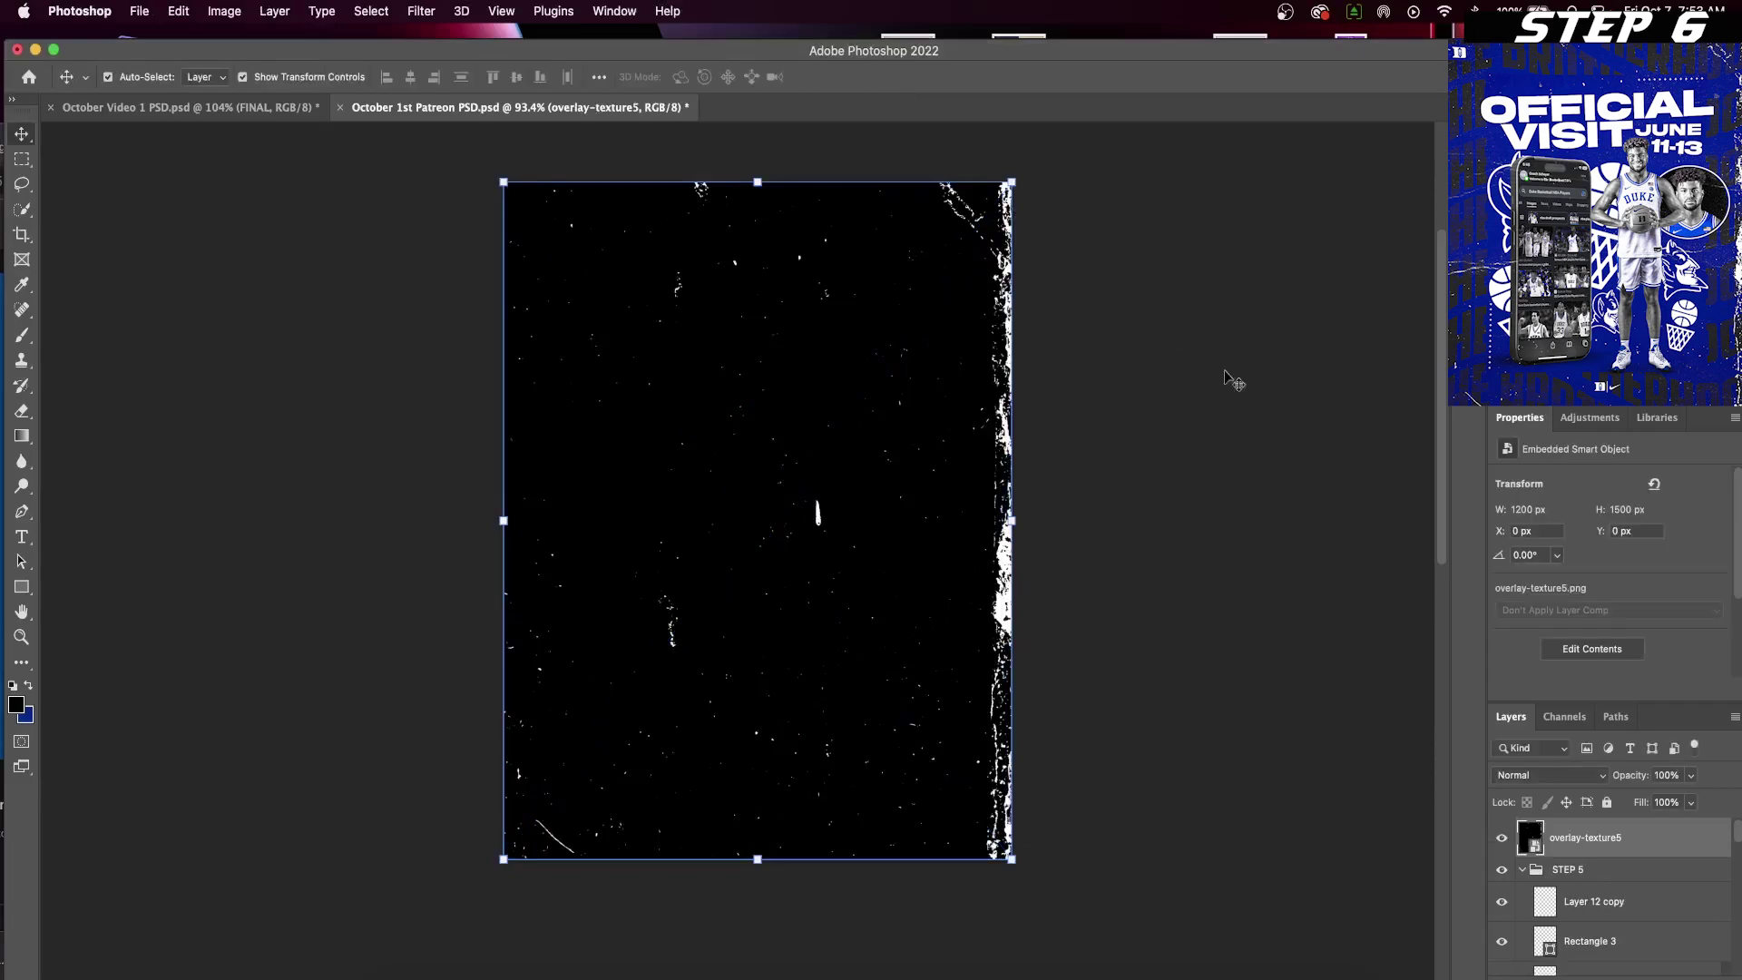
left_click(1574, 773)
left_click(1526, 926)
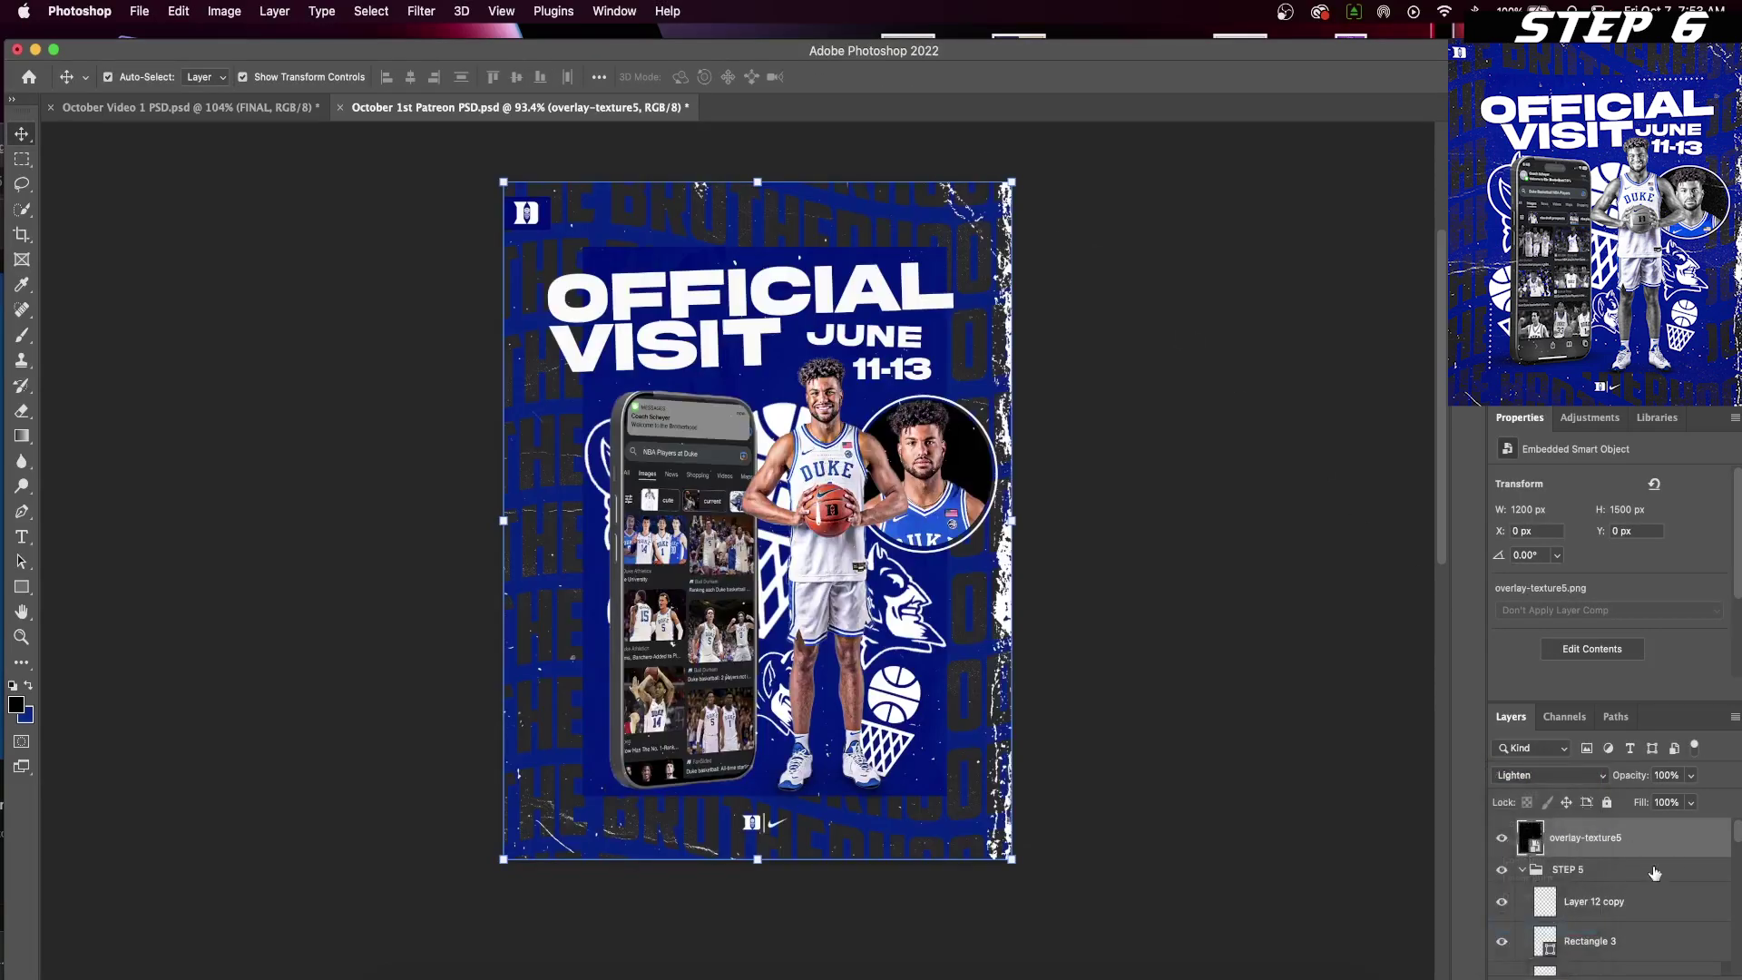
- Place TEXTURE 2.png over the whole poster as the uppermost layer and set its blend mode to Lighten
left_click(363, 961)
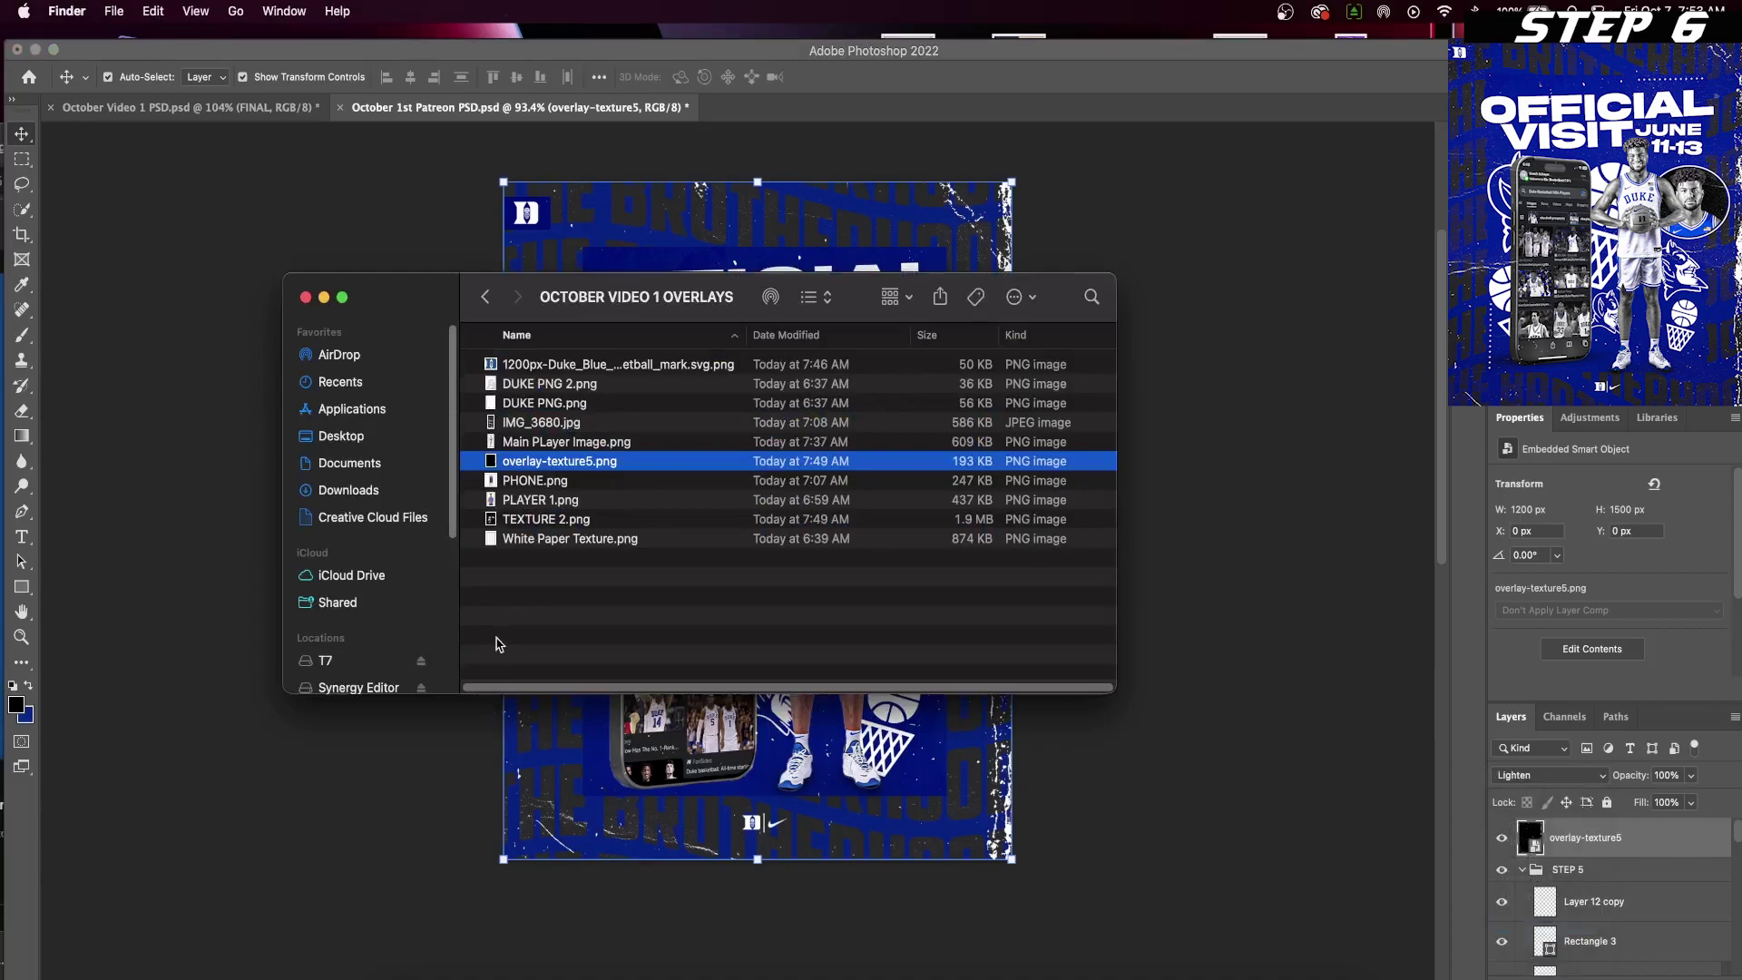
left_click_drag(572, 519, 704, 699)
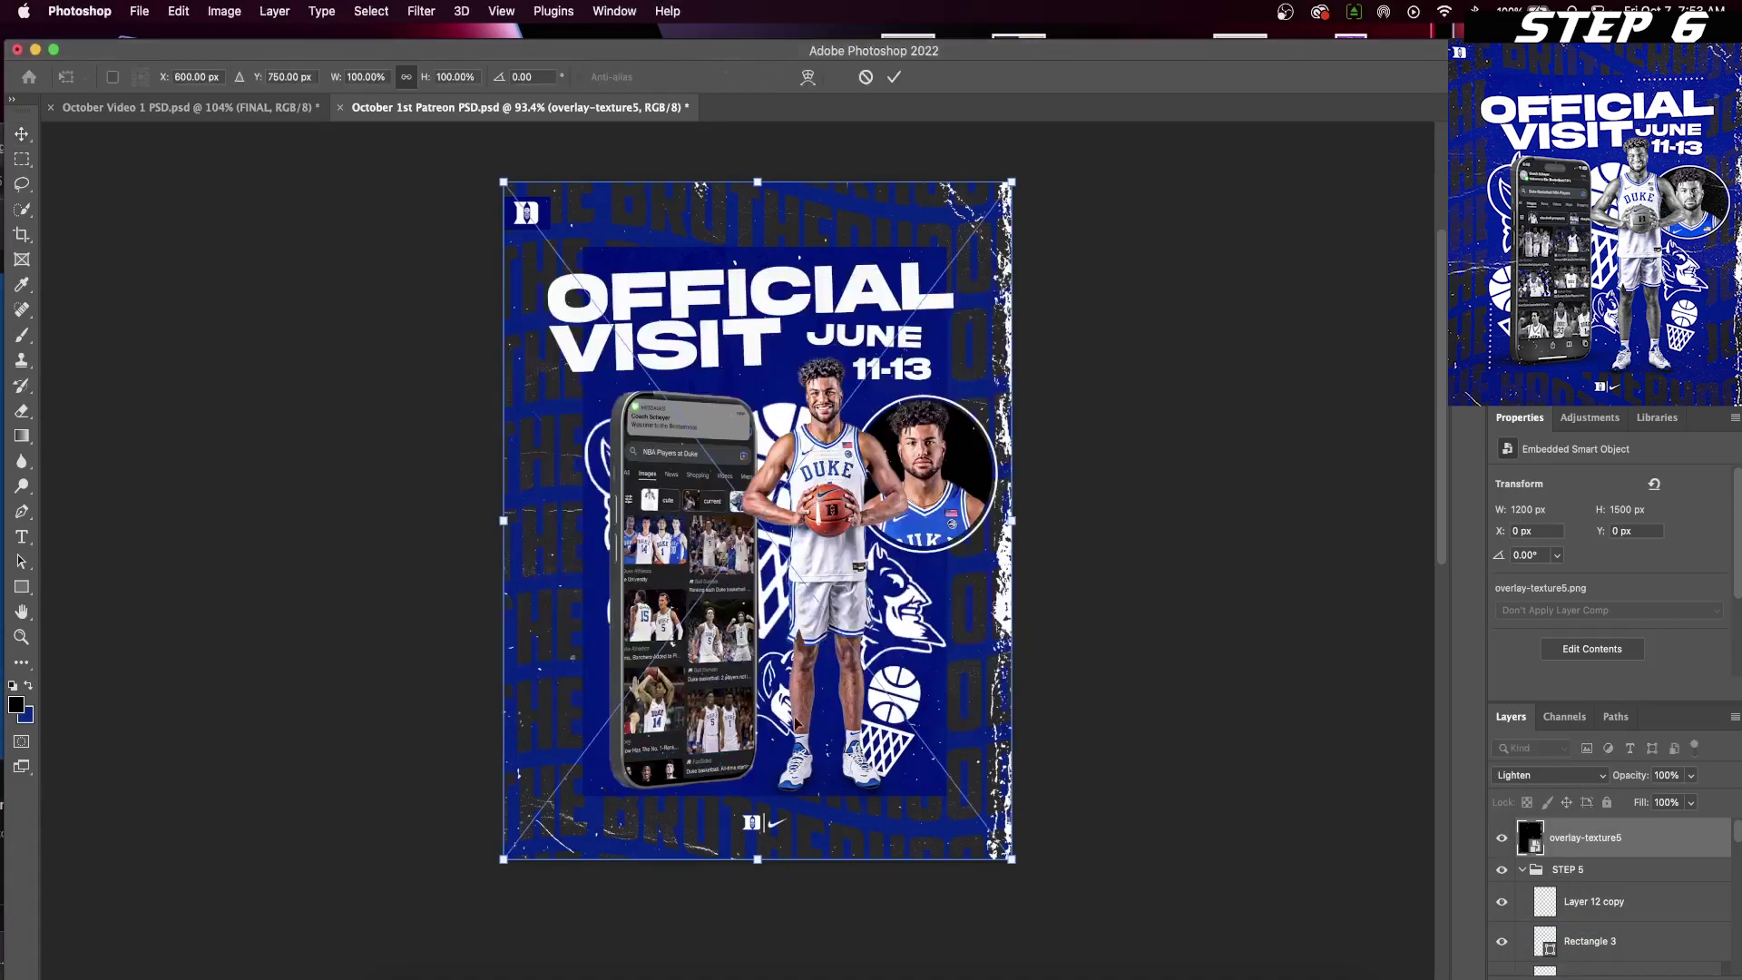
left_click(895, 77)
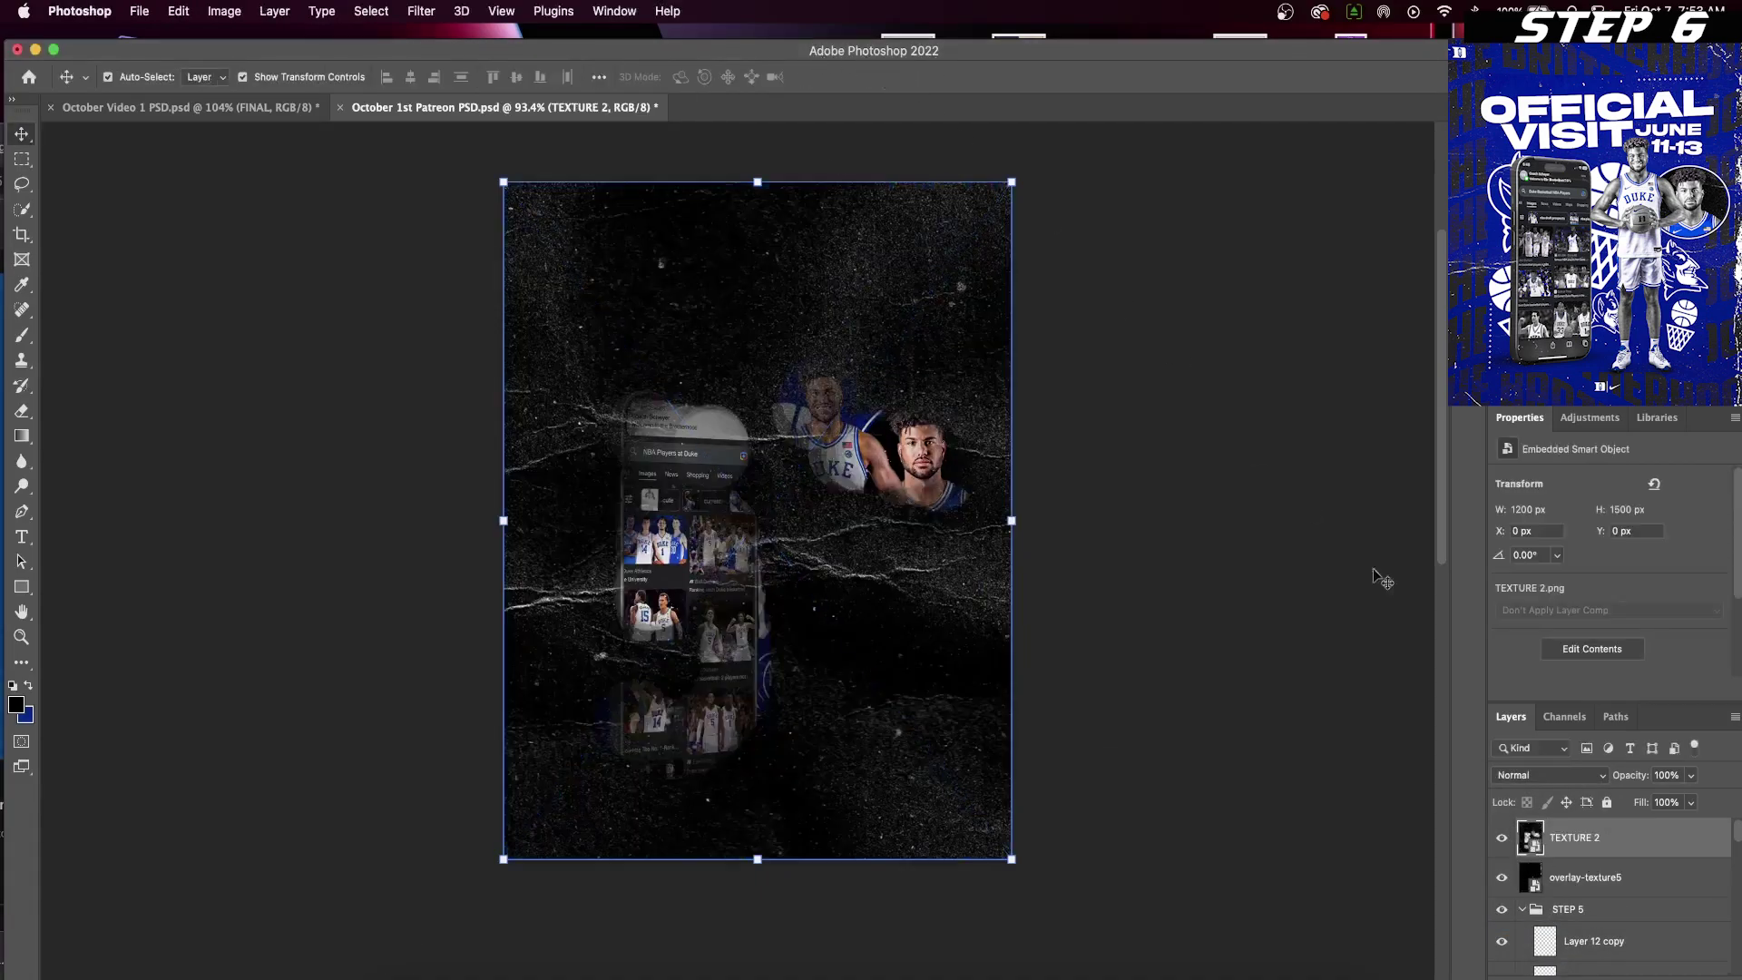
left_click(1550, 775)
left_click(1517, 925)
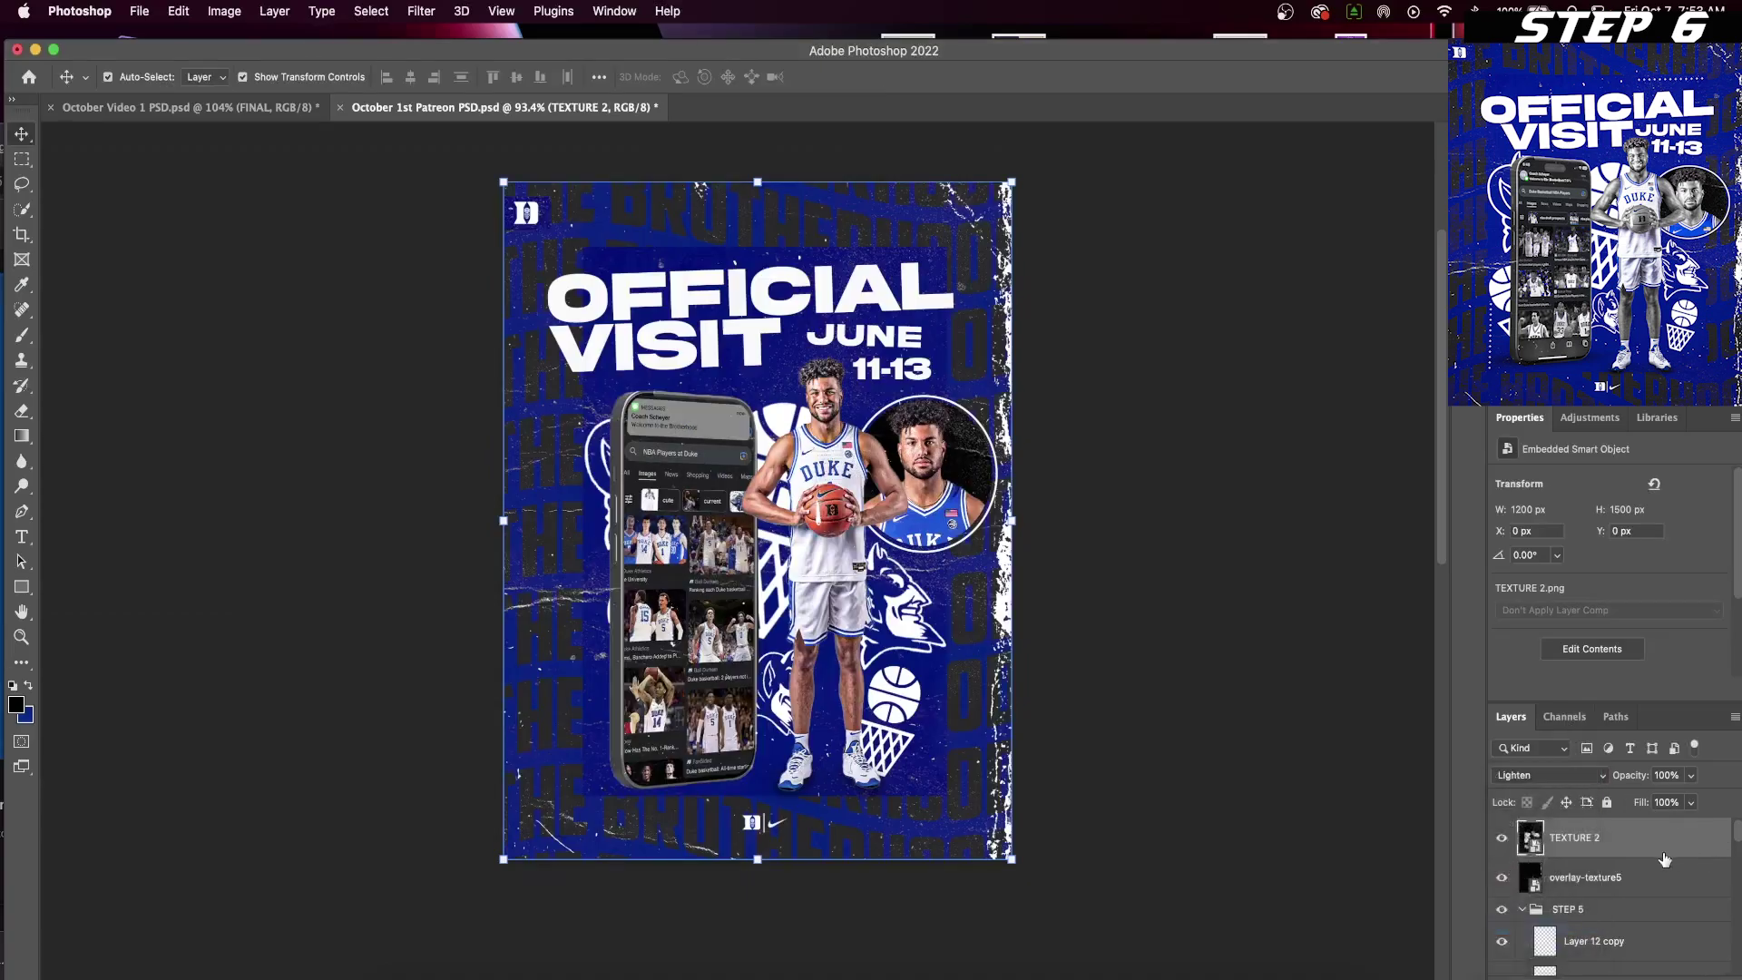
- Merge all visible artwork into a new layer and start a Camera Raw Filter with Vignetting -13 and Grain about 5
key("super+alt+shift+e")
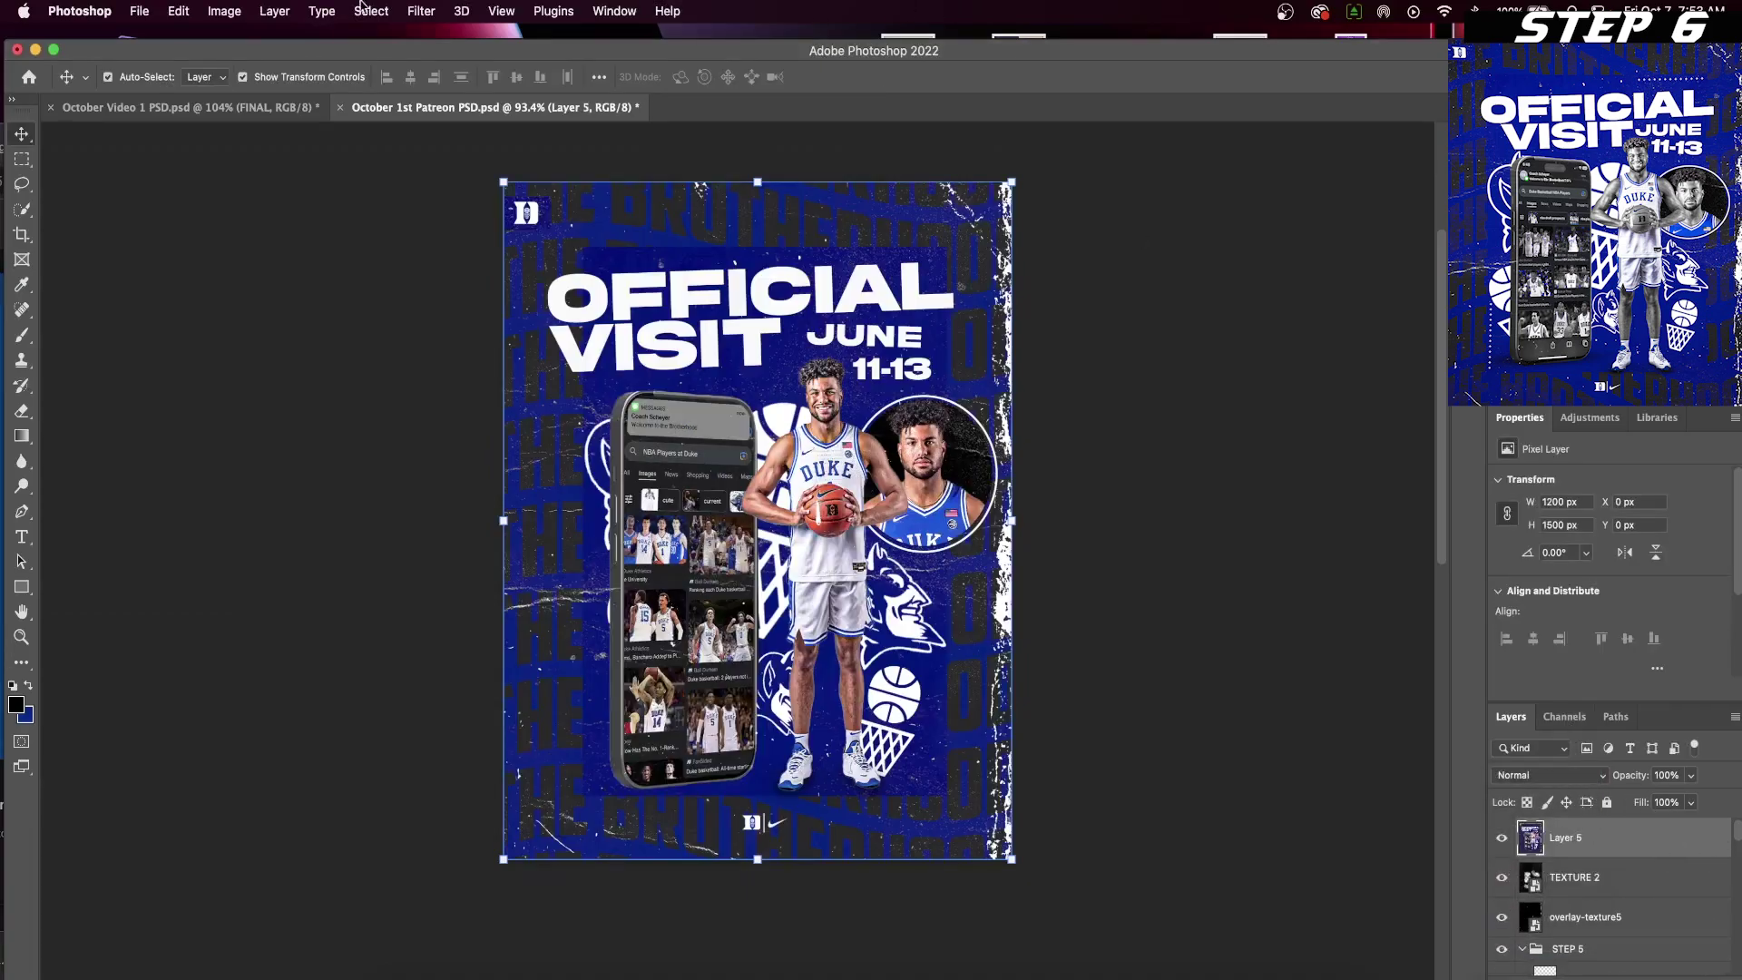
left_click(421, 11)
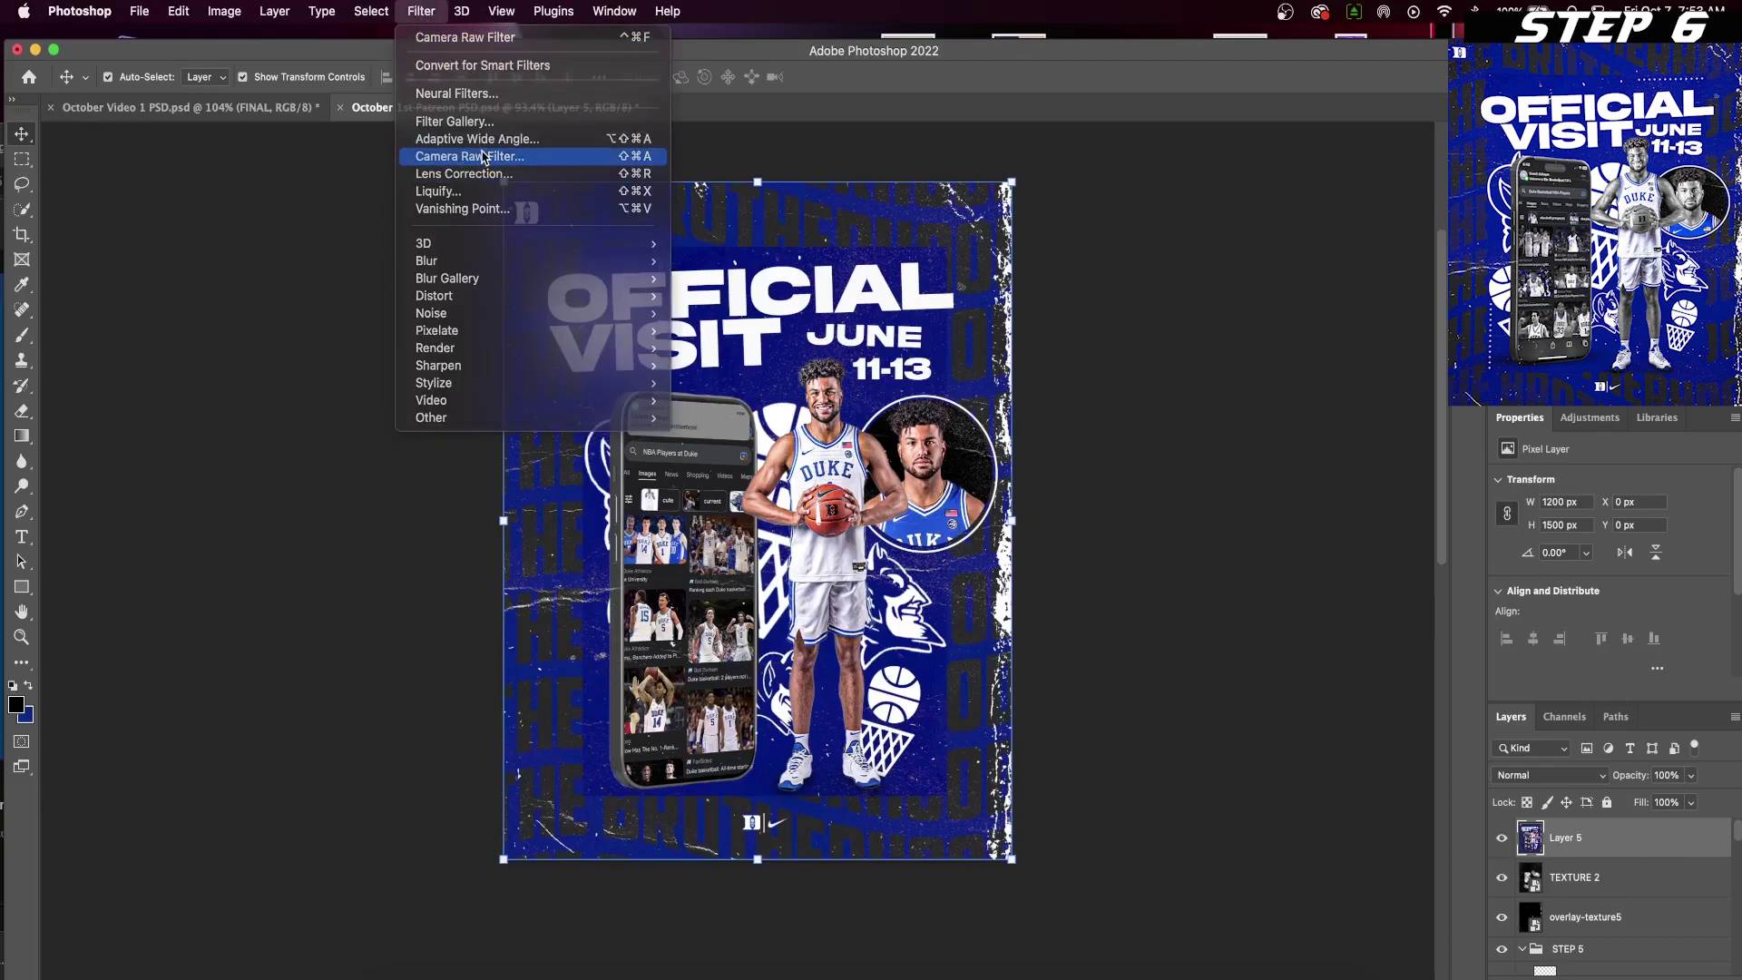
left_click(454, 154)
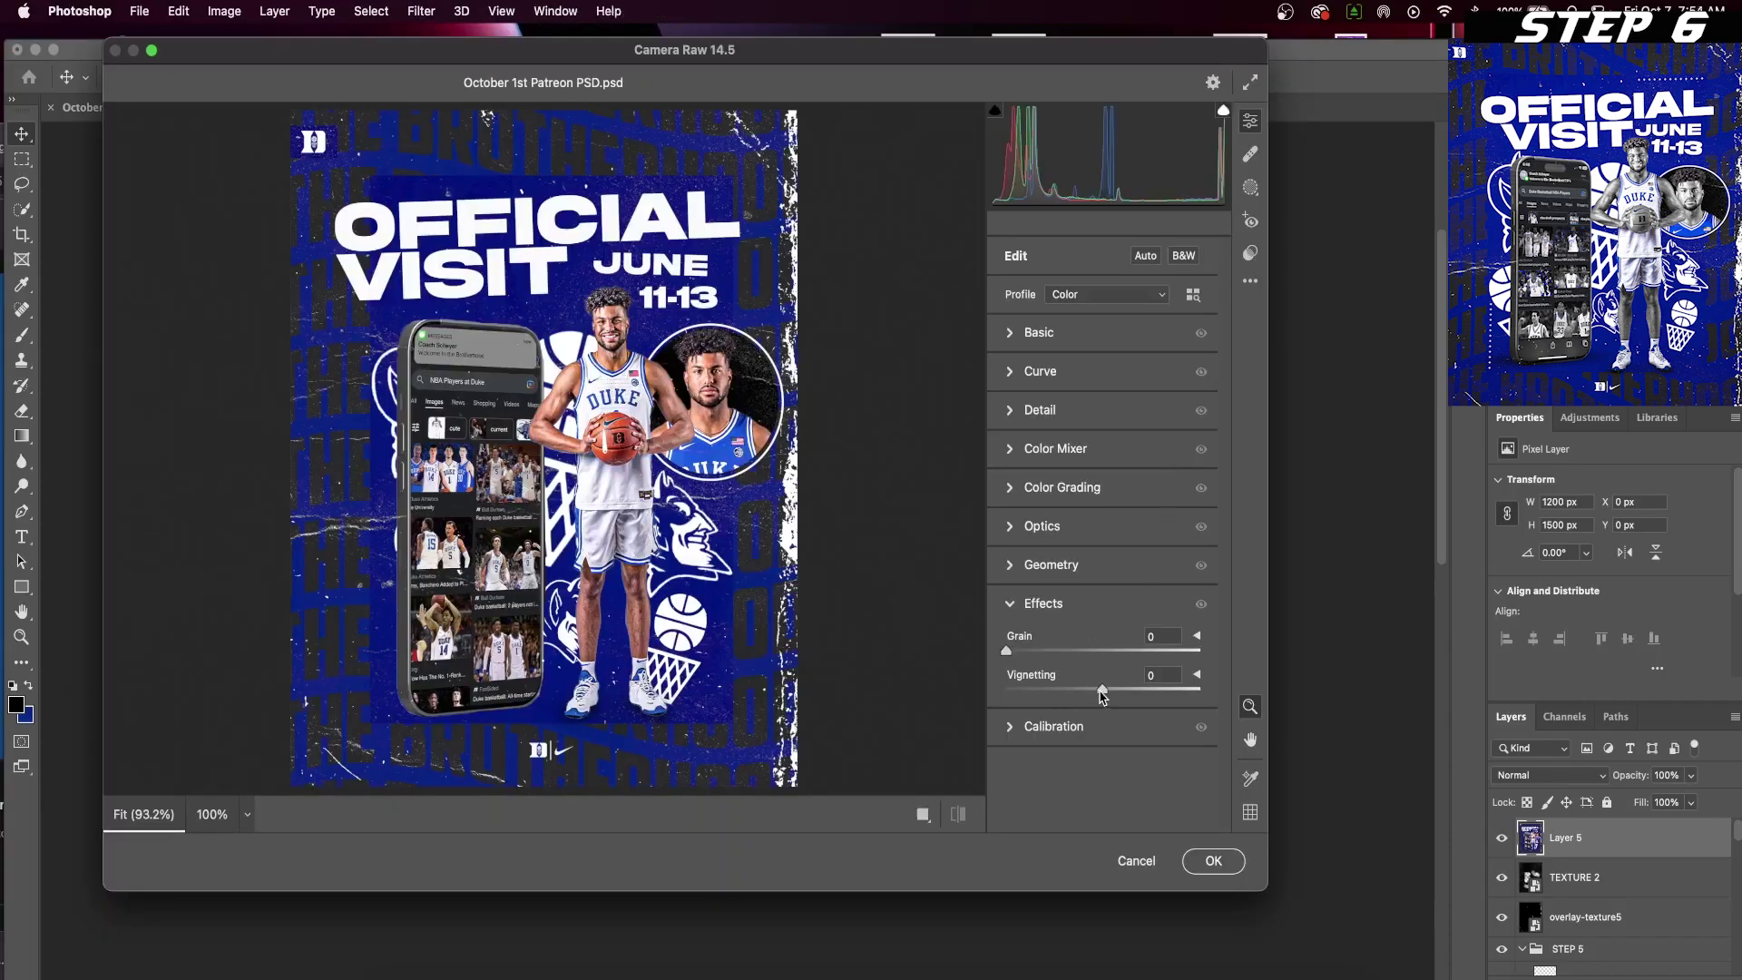
left_click_drag(1100, 689, 1020, 655)
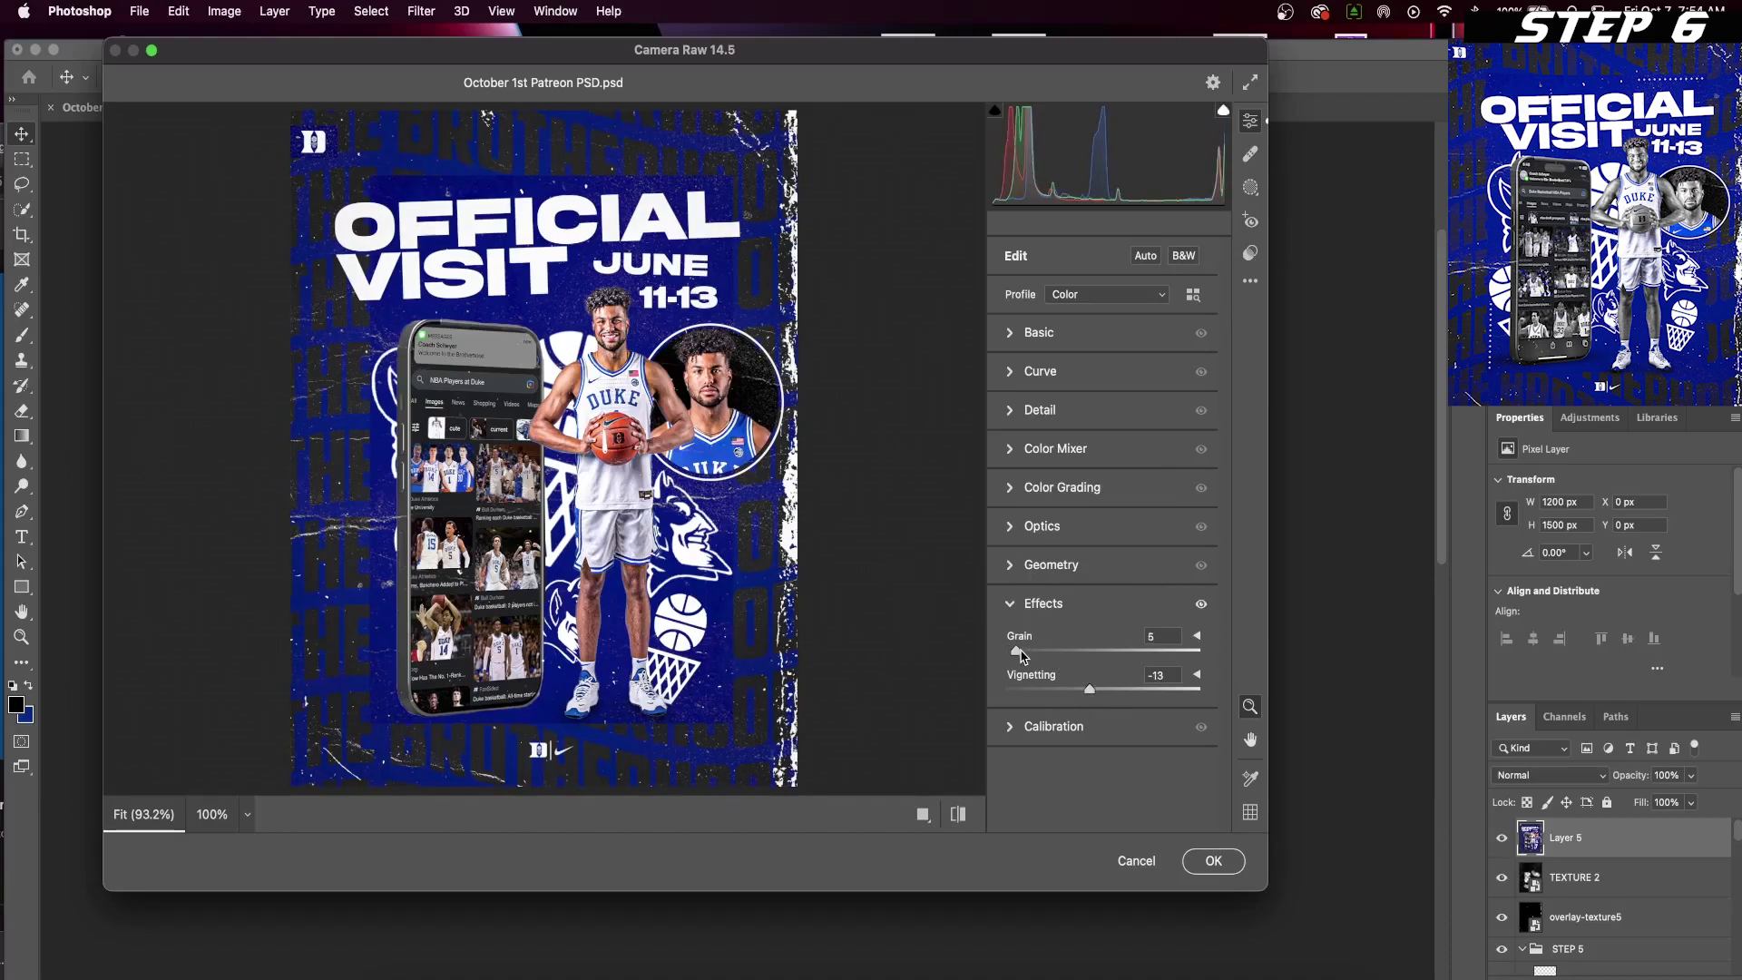
- Raise the Camera Raw Sharpening to about 11 and make a slight upward adjustment in the Basic settings
left_click(1011, 413)
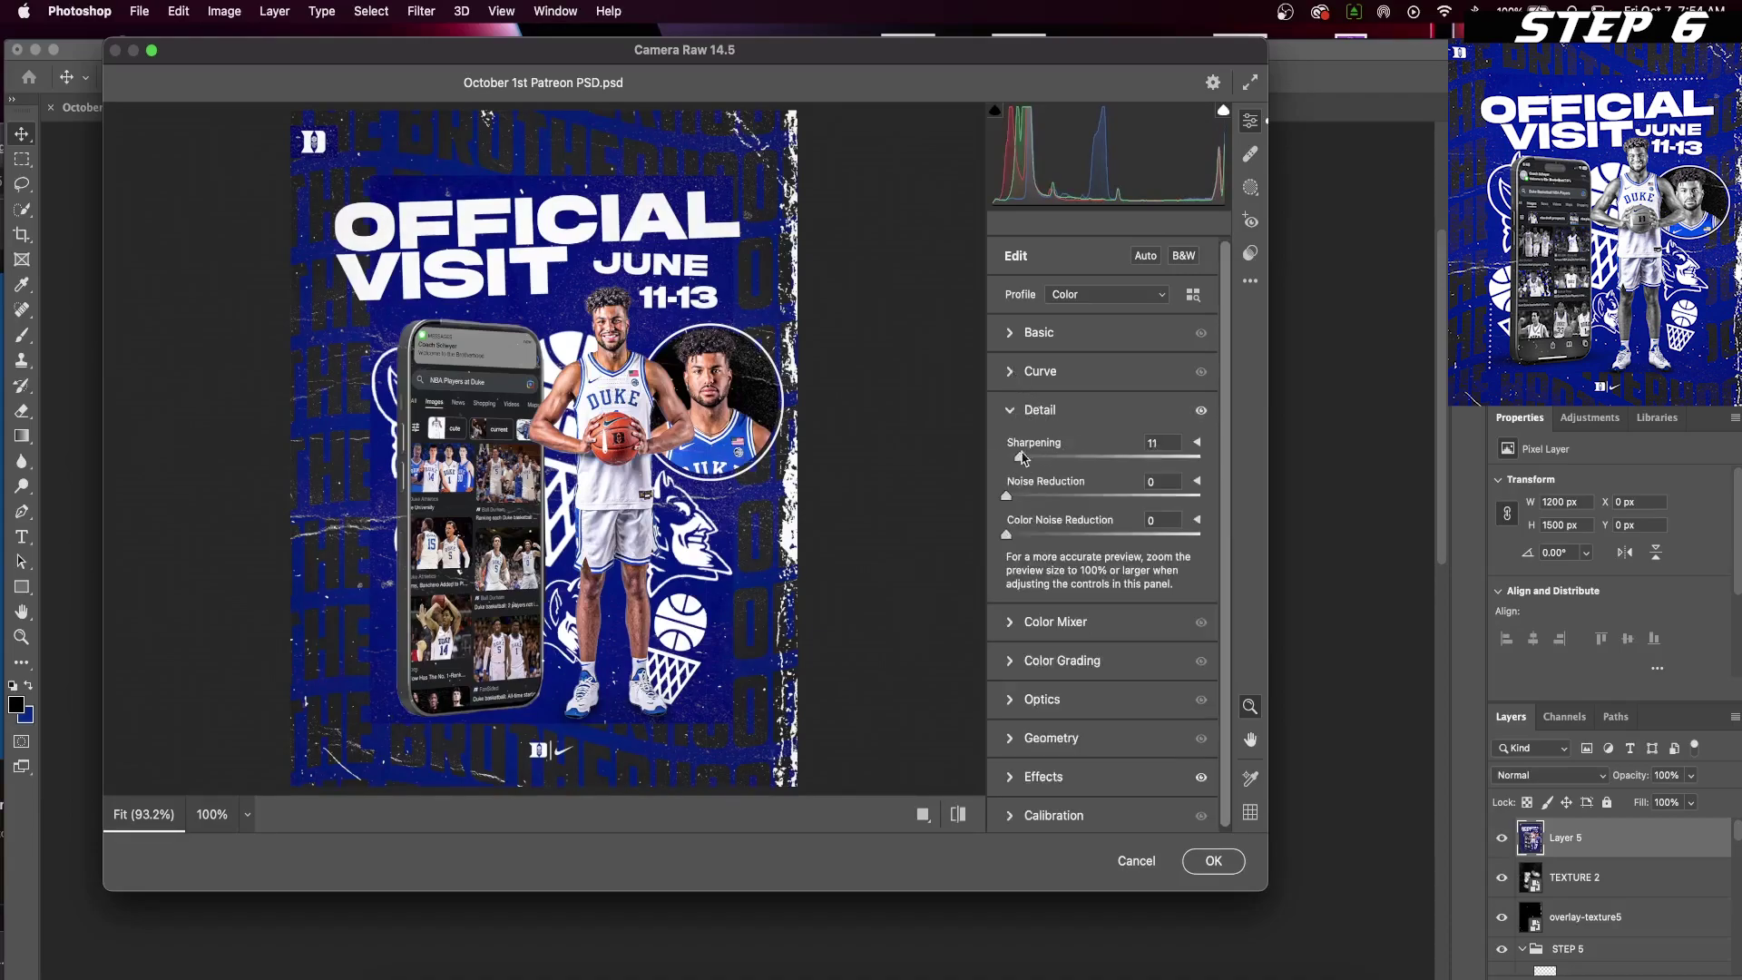
left_click(1010, 333)
left_click_drag(1104, 474, 1115, 476)
left_click(1012, 288)
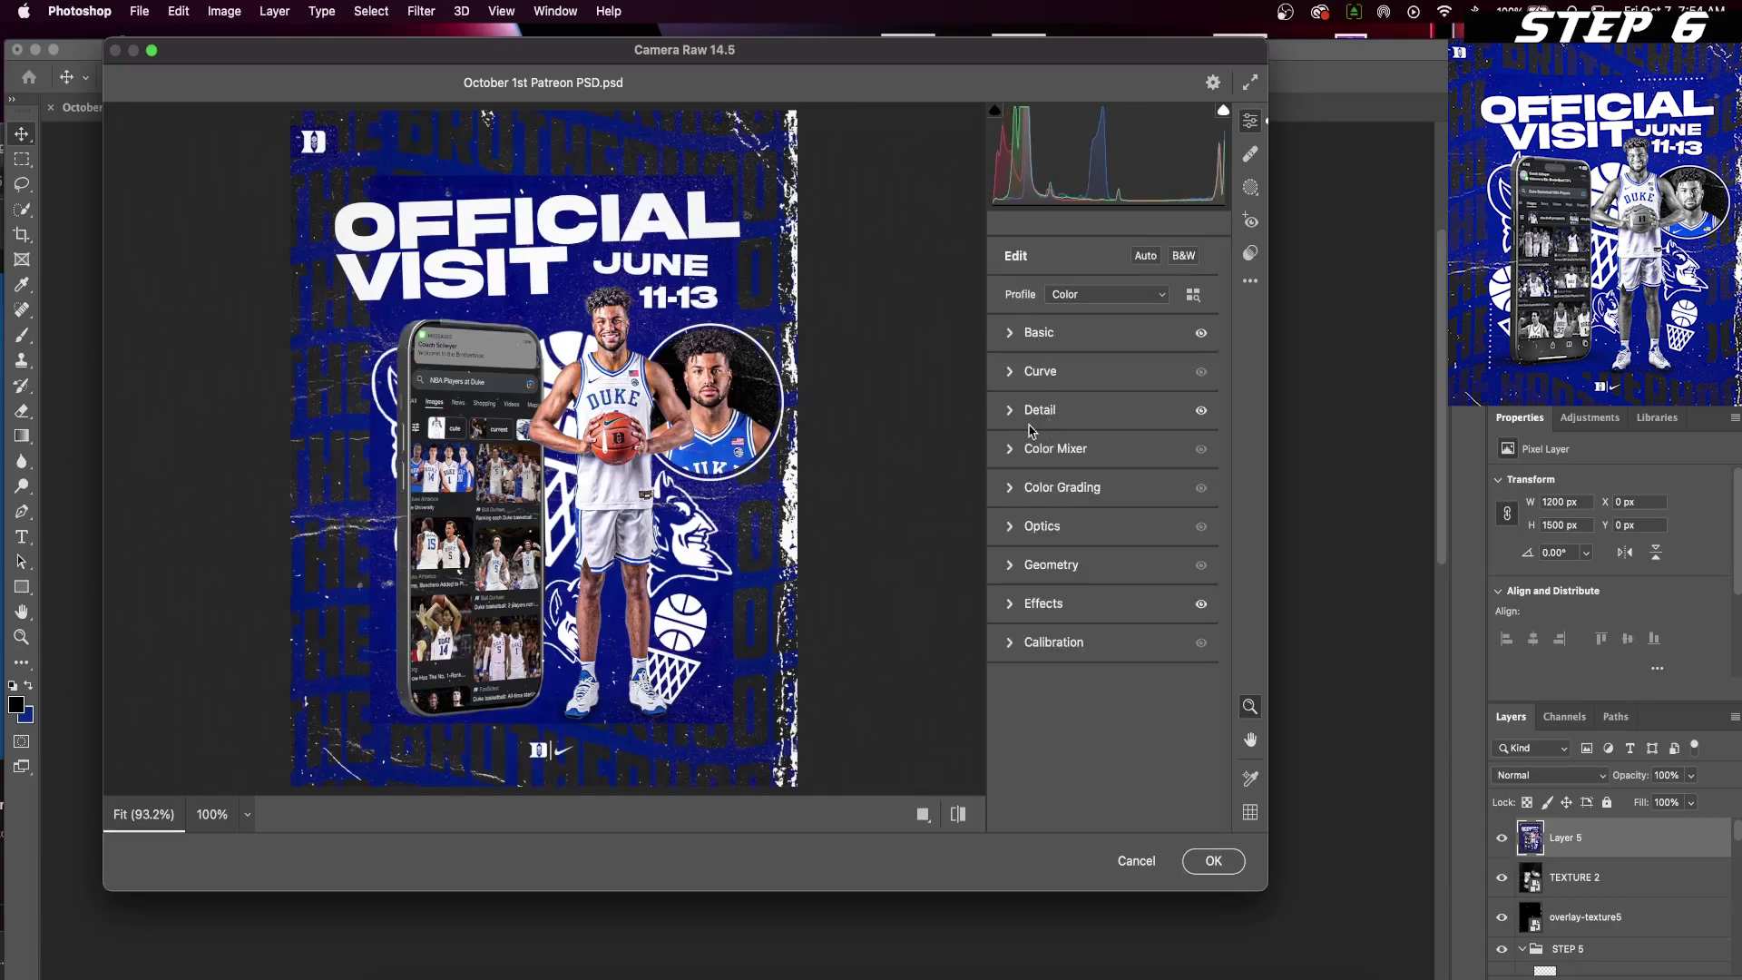
- Set the Color Mixer saturation of Reds, Oranges and Yellows to -100 and apply the Camera Raw Filter
left_click(1013, 449)
left_click_drag(1102, 560, 924, 527)
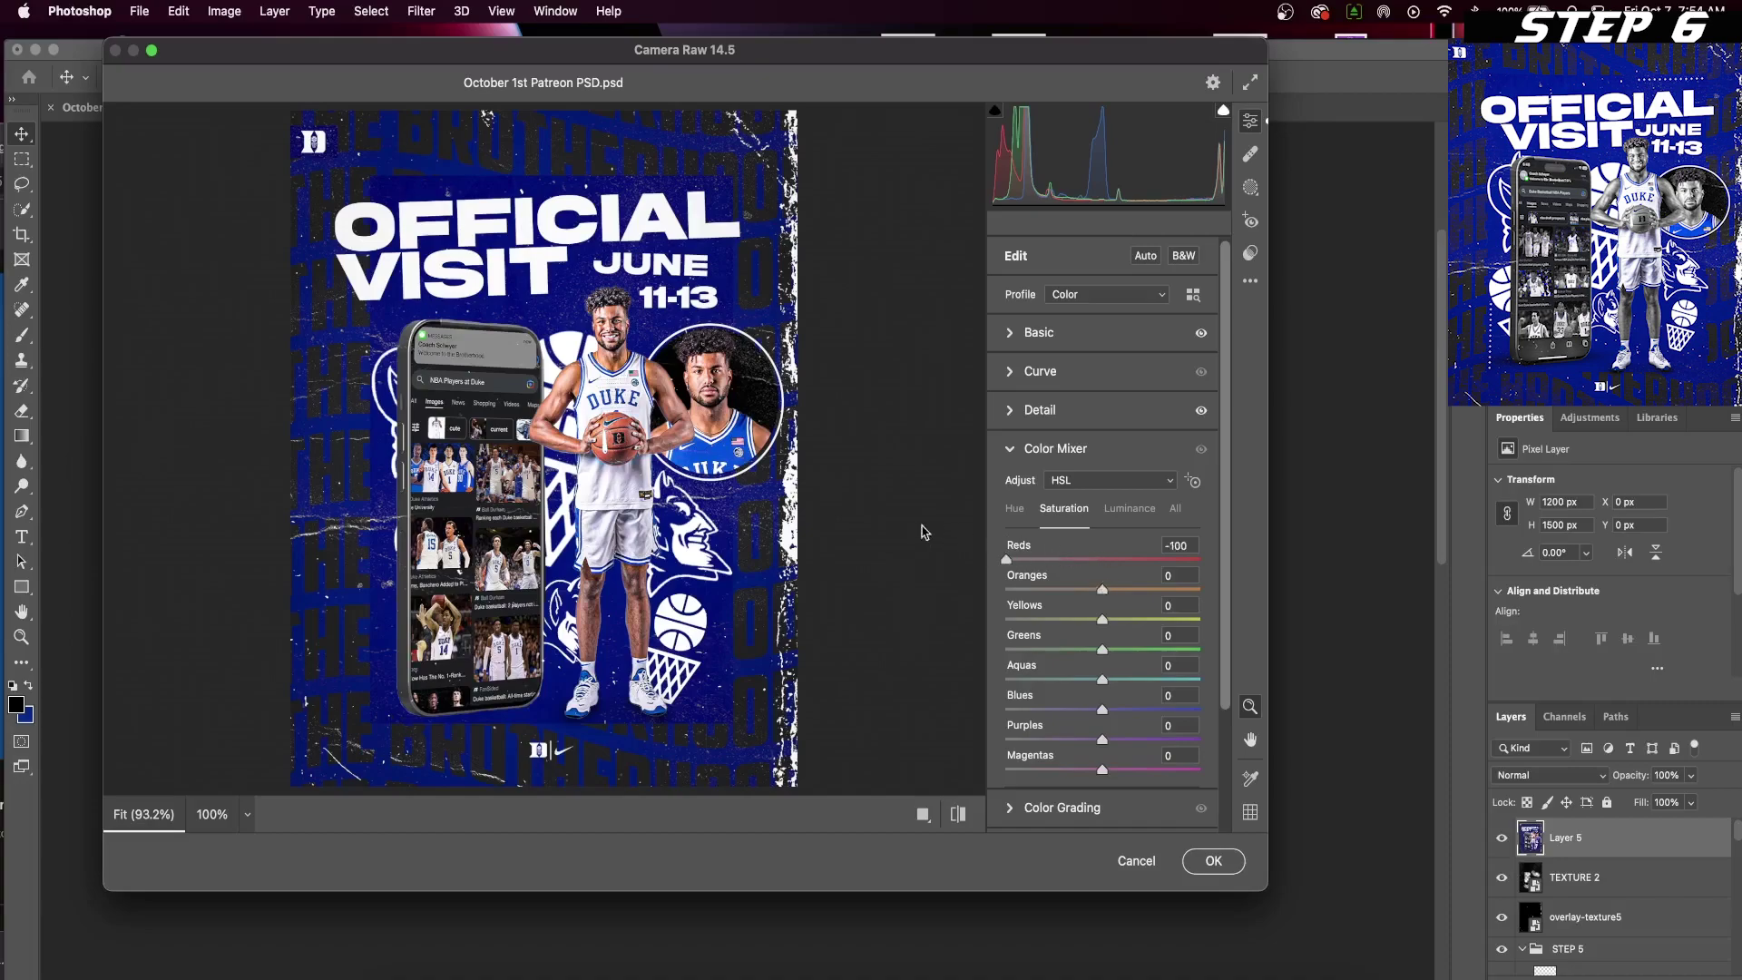
left_click_drag(1117, 579, 968, 575)
left_click_drag(1105, 622, 950, 596)
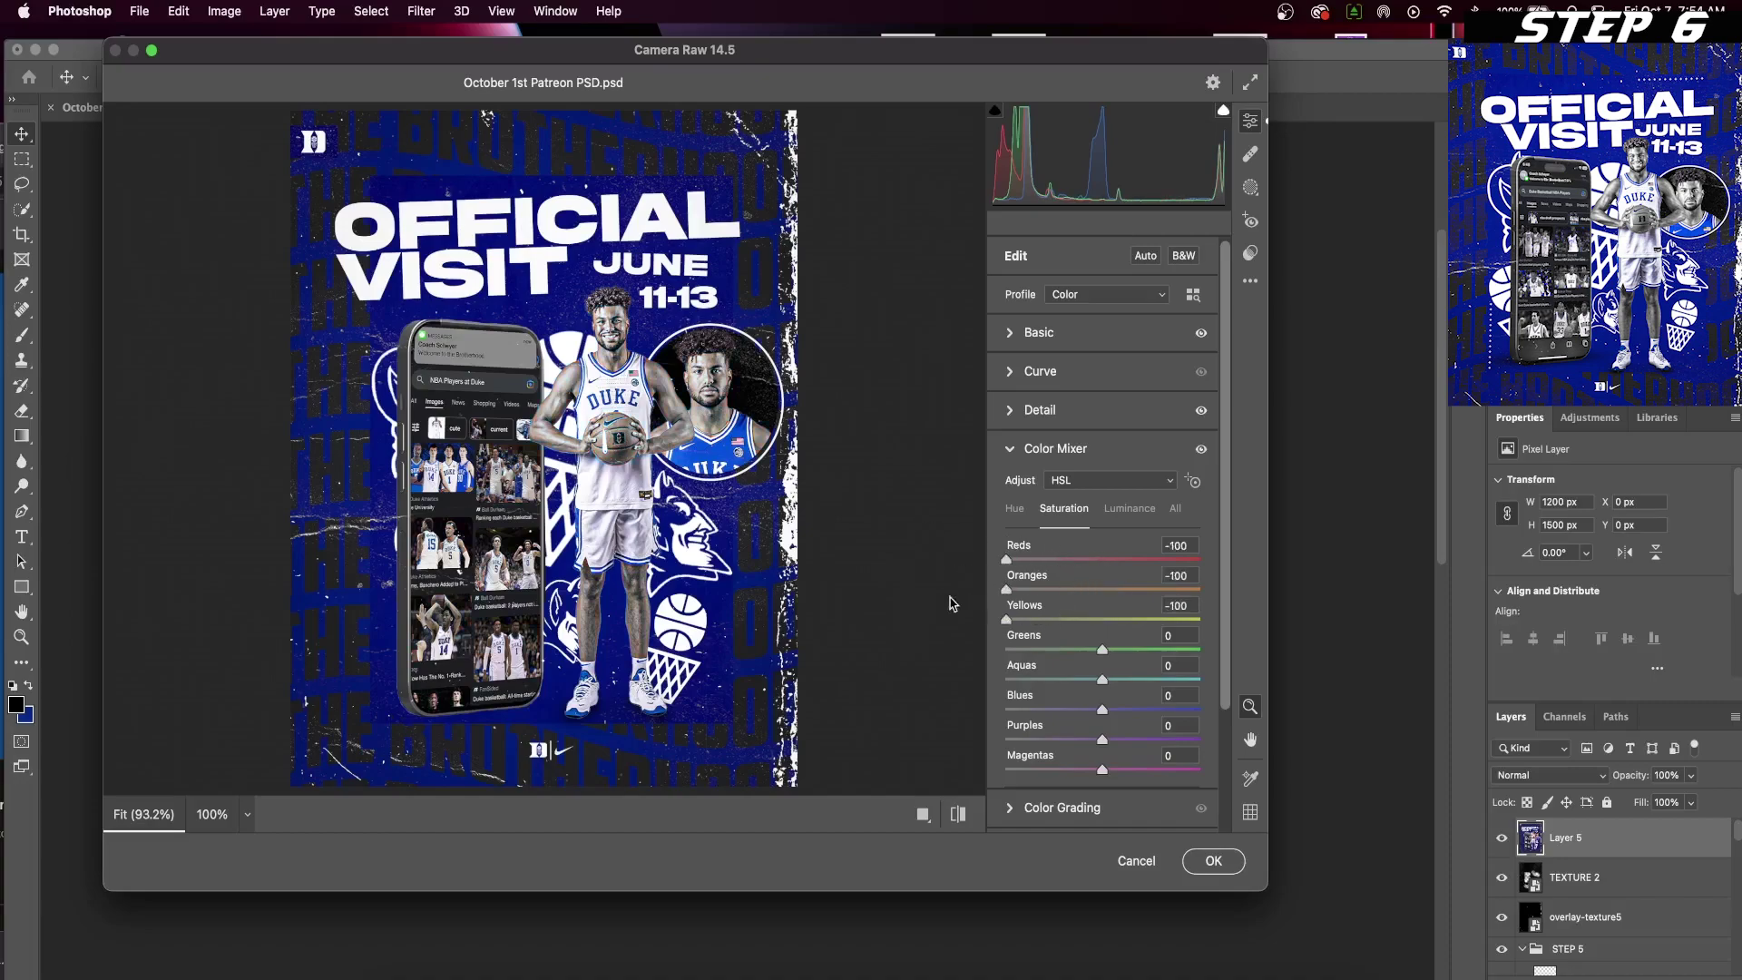
left_click(1206, 862)
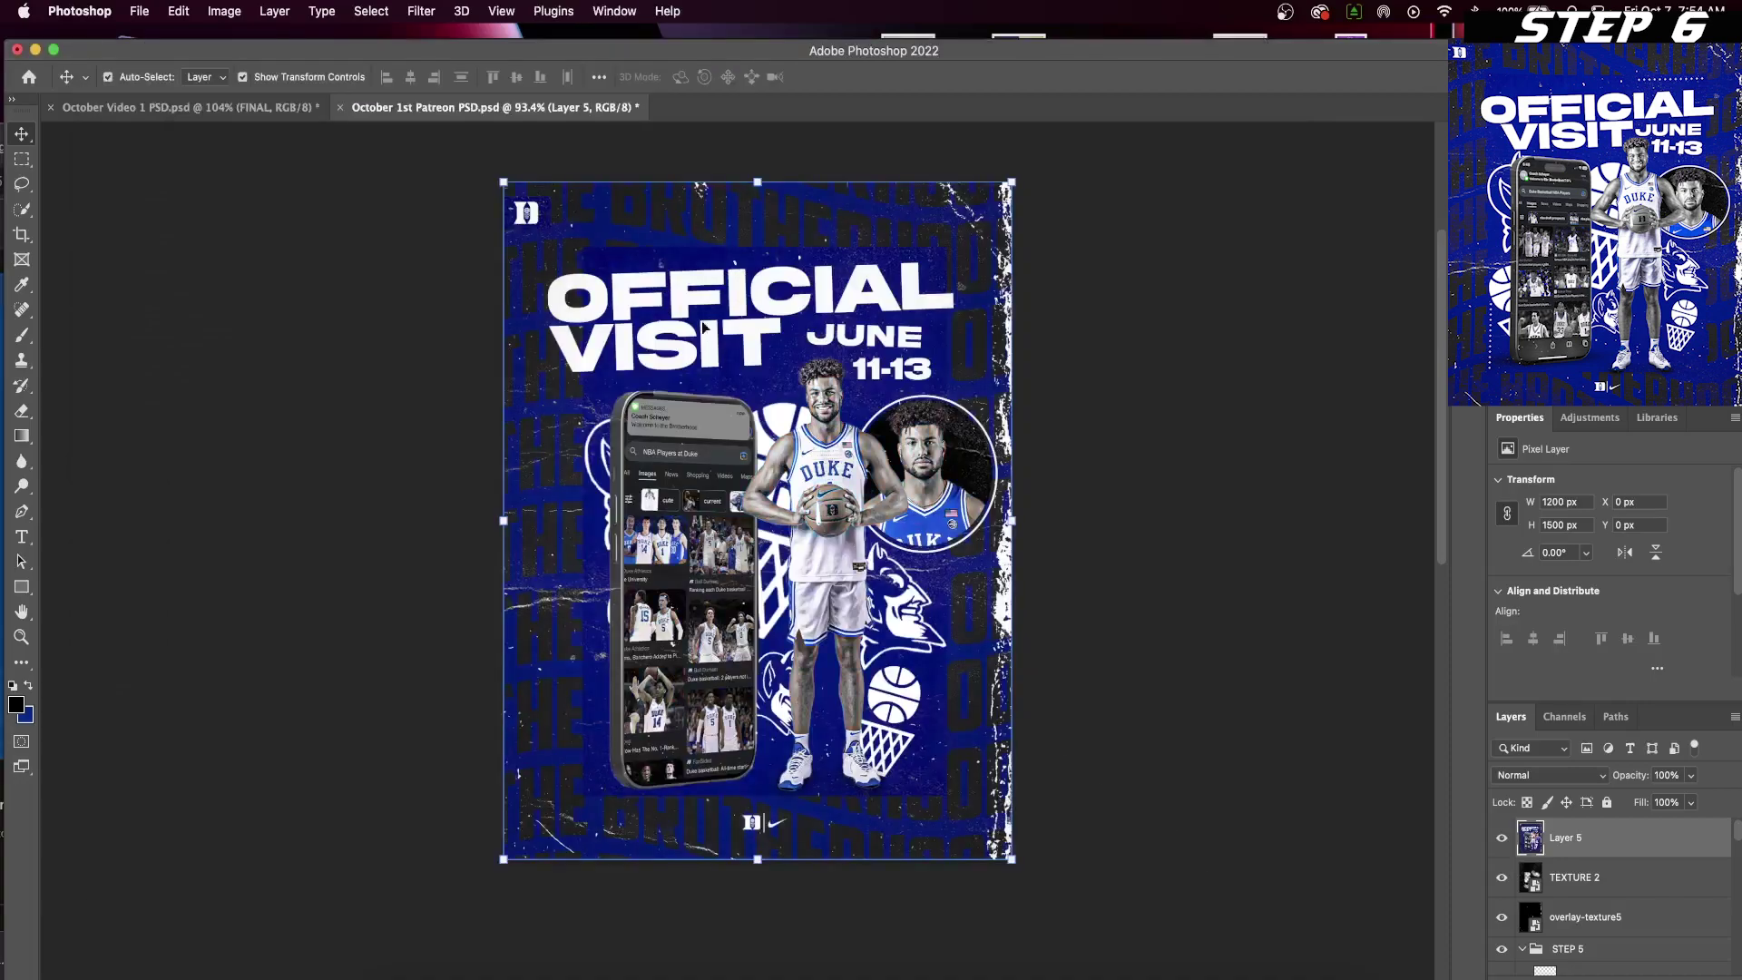